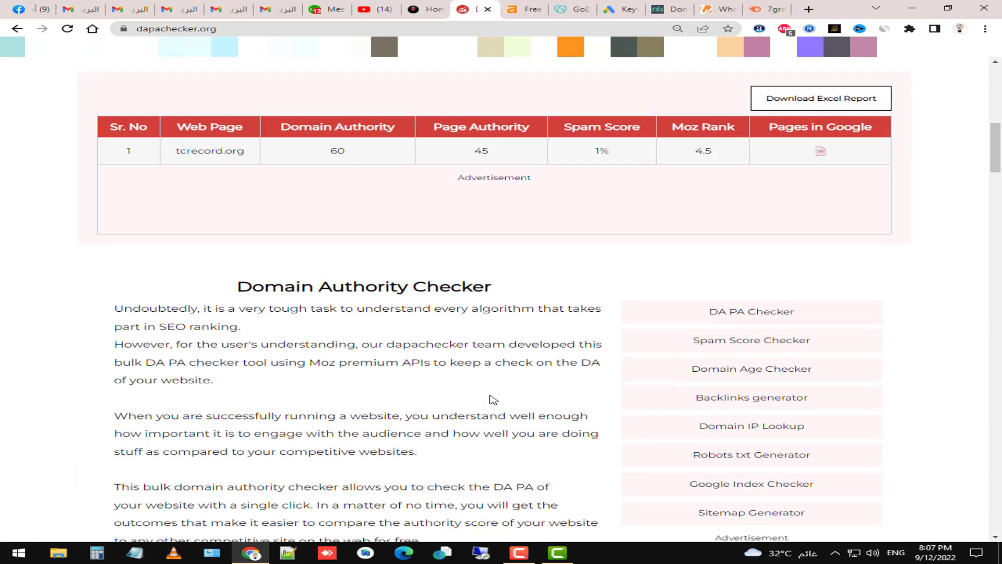
- Review tcrecord.org's domain authority, page authority and spam score, and compare them with its sale listing on NameBio
drag(331, 156, 361, 158)
click(514, 171)
scroll(384, 228, up, 6)
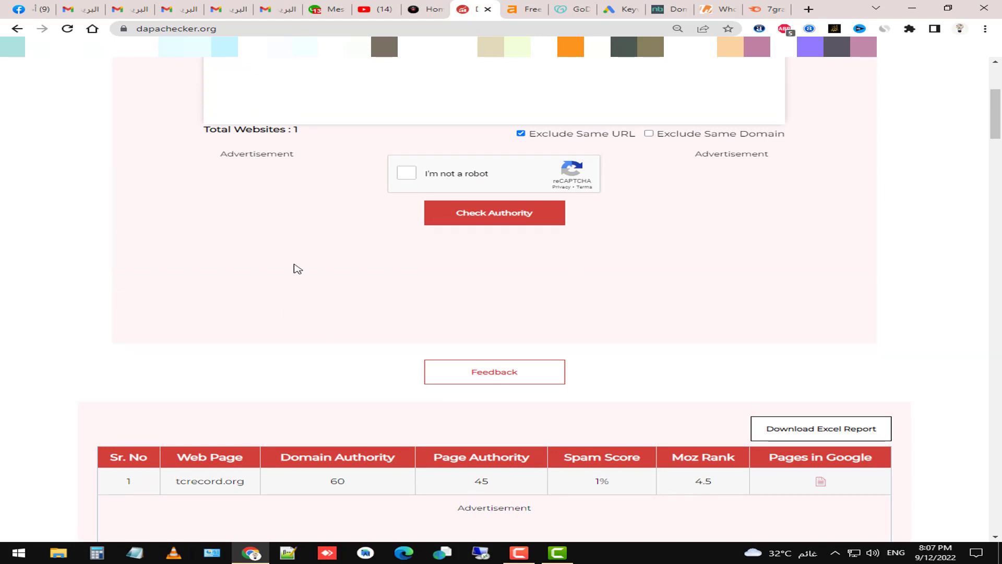
click(670, 6)
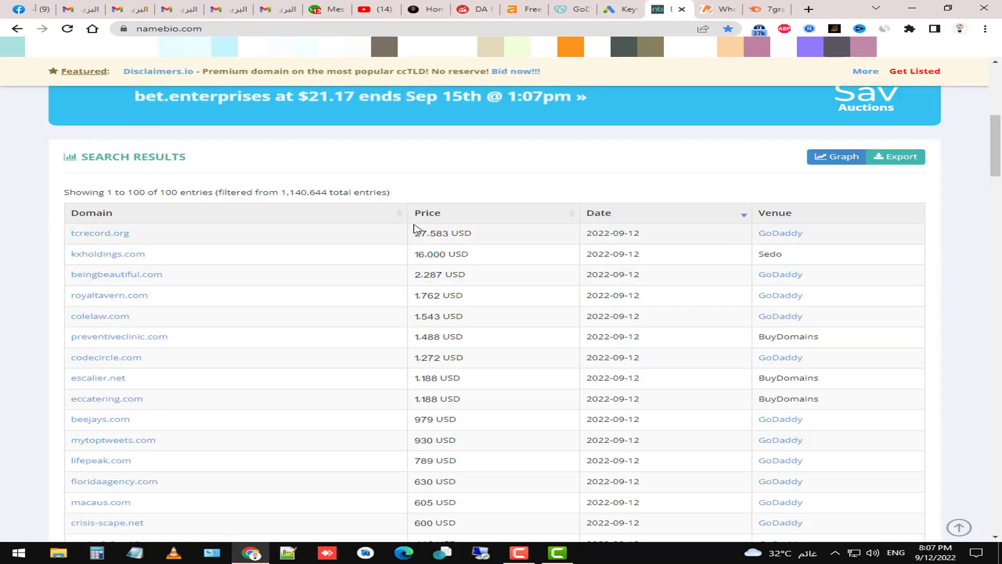
click(432, 9)
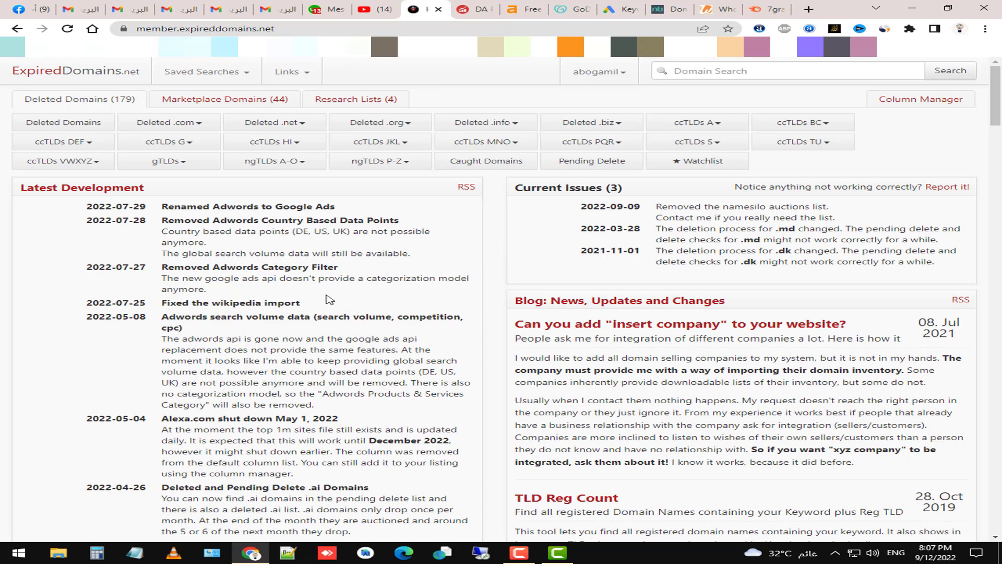
click(669, 8)
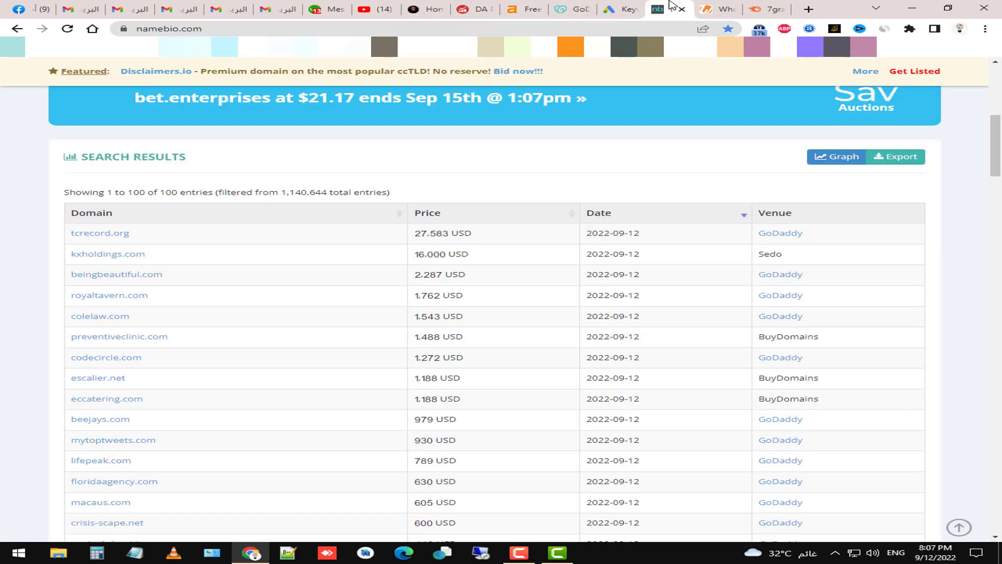
click(491, 7)
scroll(291, 280, down, 5)
scroll(245, 304, up, 1)
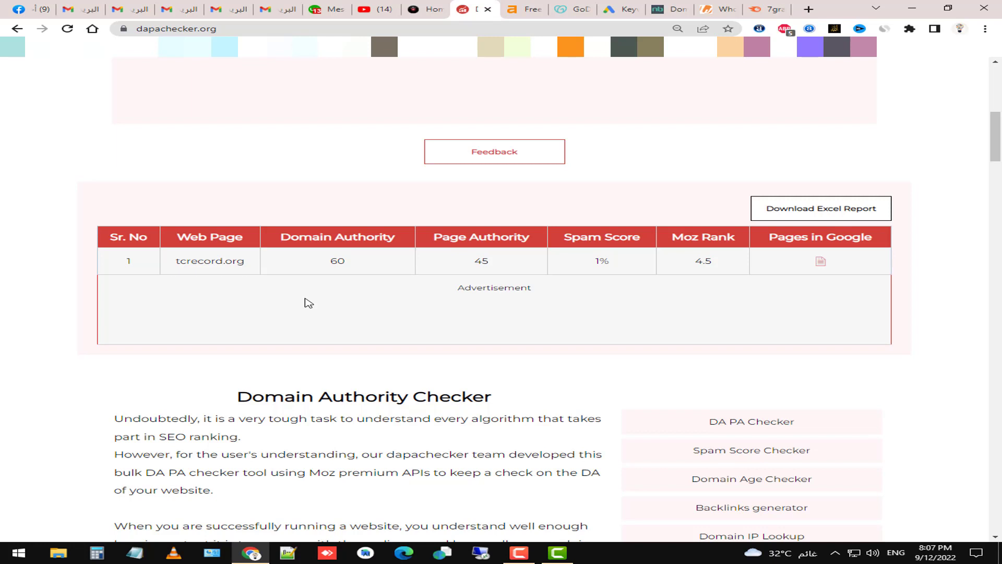
scroll(383, 315, up, 6)
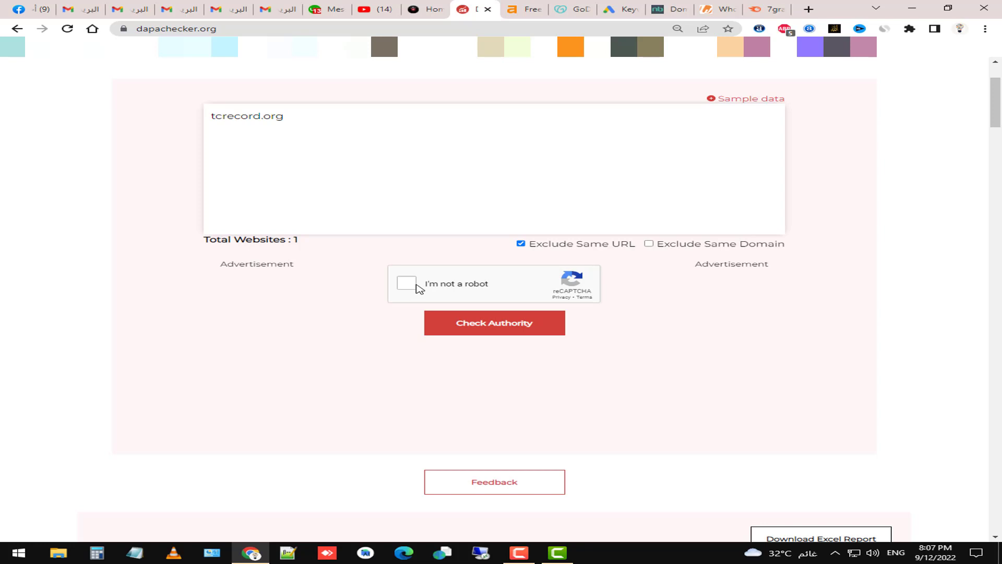
scroll(417, 287, up, 2)
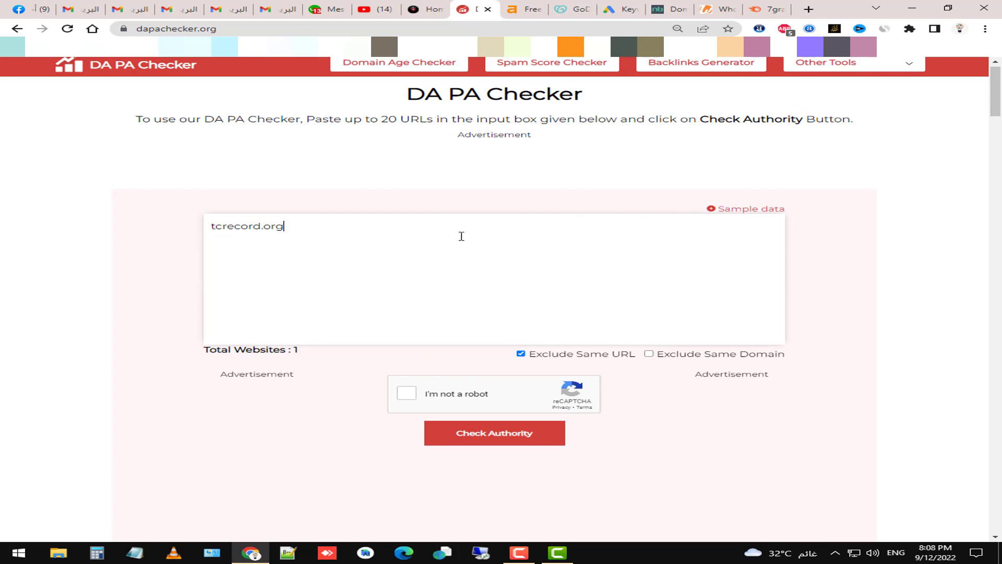
- Switch to ExpiredDomains.net, show the filters of the Deleted Domains list and open the Column Manager
click(426, 6)
click(86, 122)
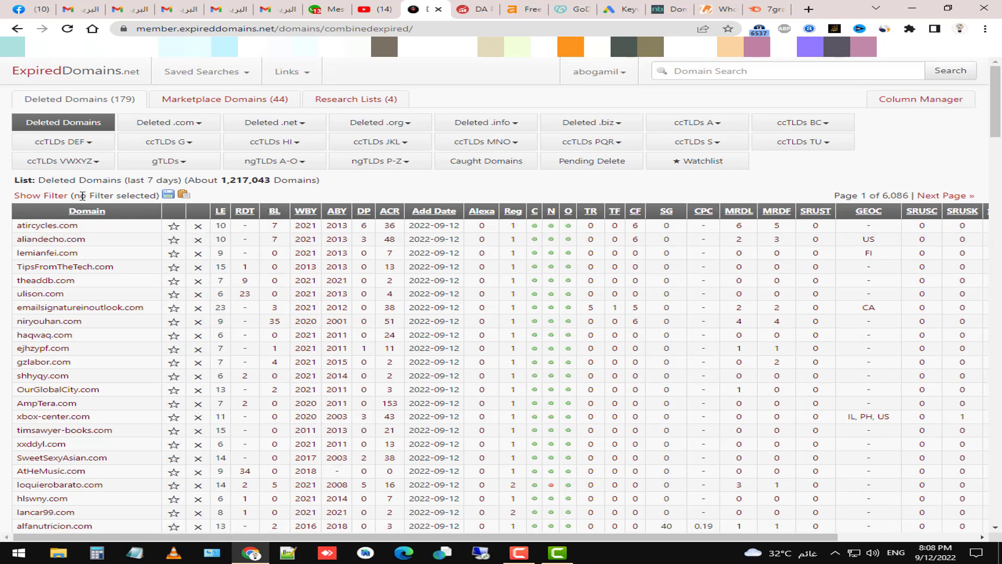
click(42, 196)
click(925, 185)
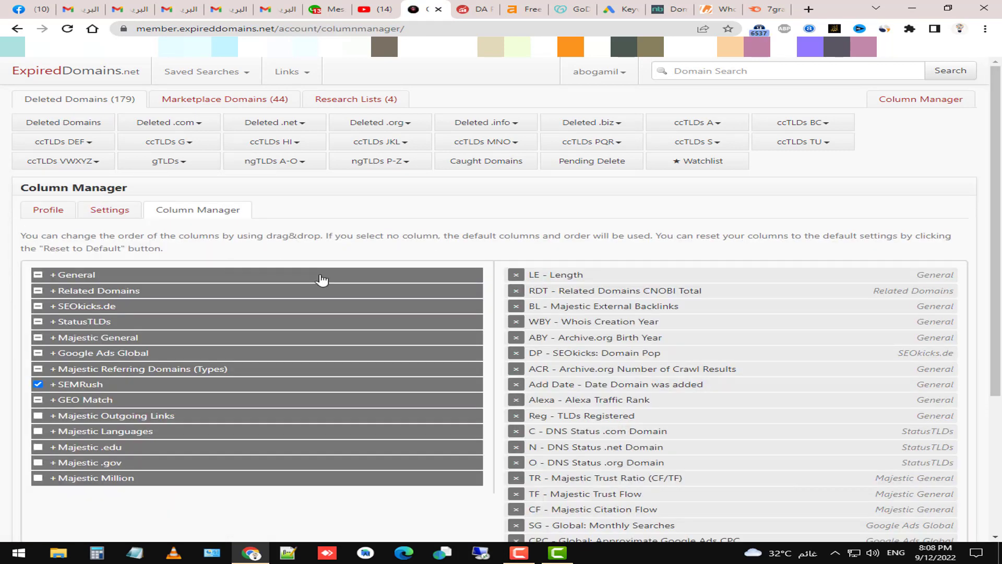
- Expand the Majestic Referring Domains, Majestic .edu, Majestic .gov, Google Ads Global and Majestic General column groups to inspect their columns
scroll(522, 271, down, 2)
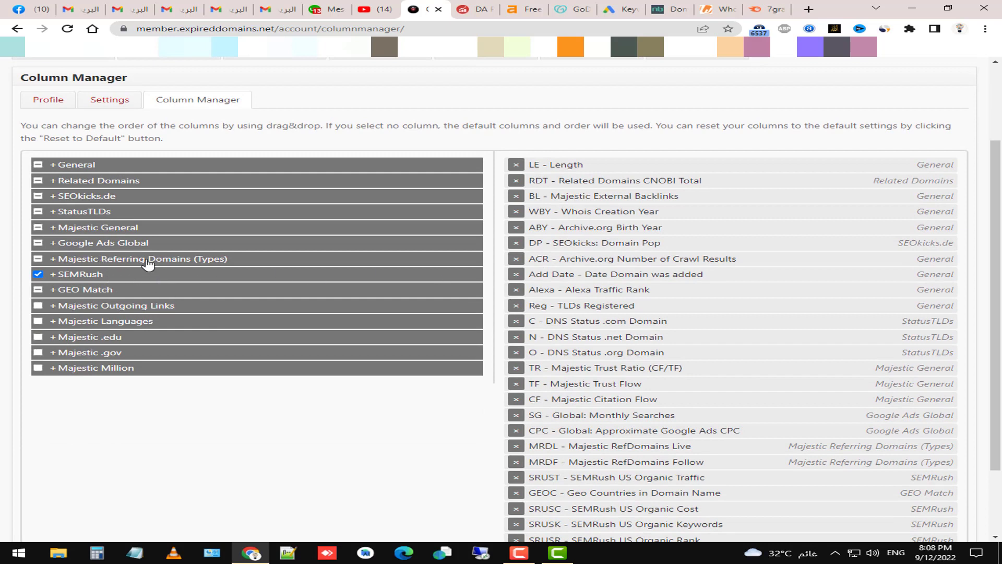
click(166, 261)
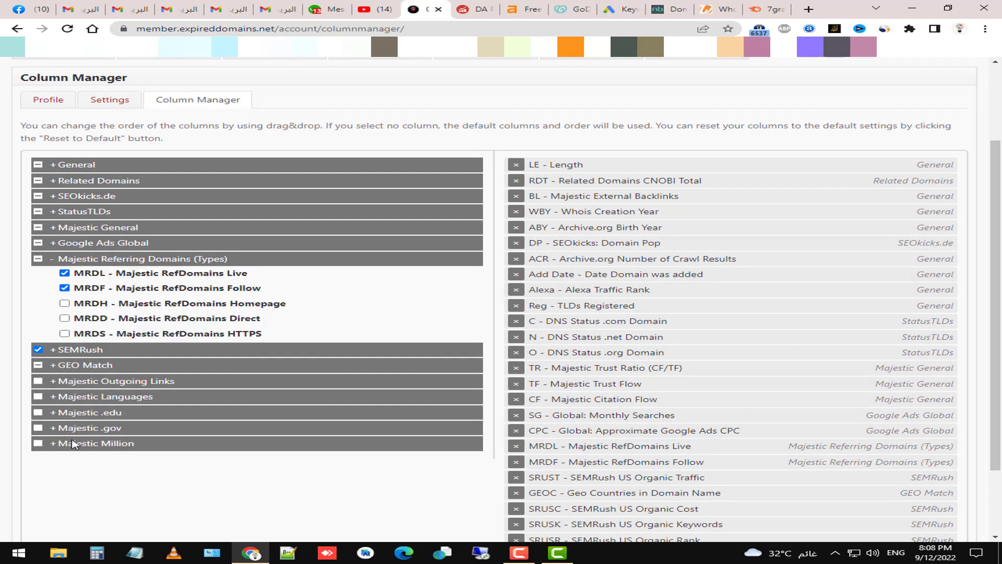
click(88, 413)
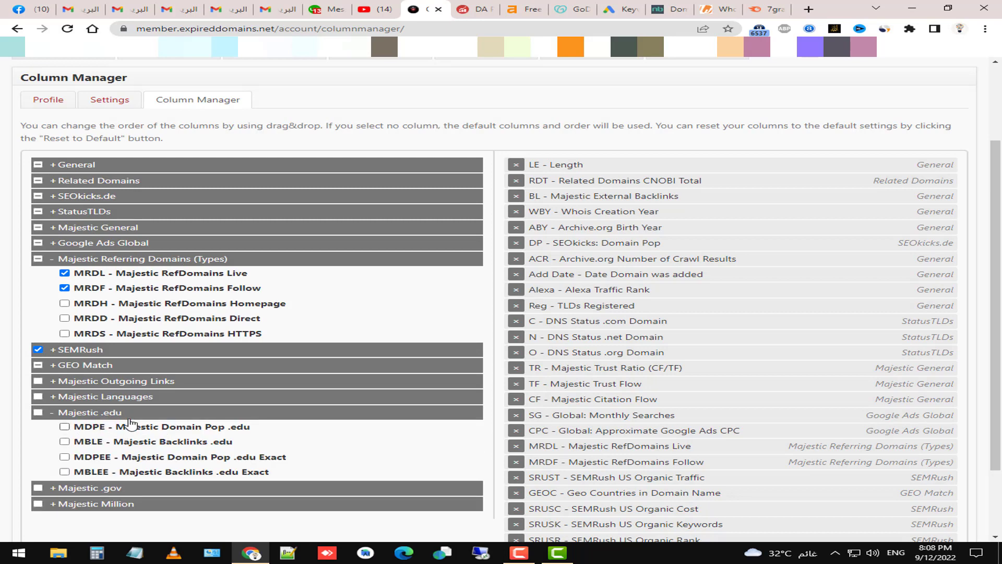
scroll(121, 432, down, 1)
click(94, 433)
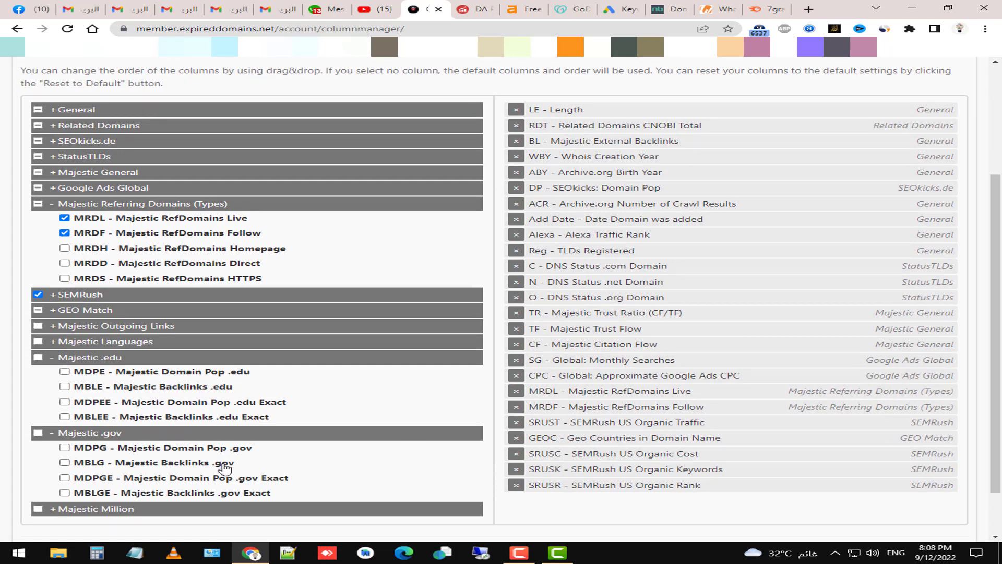
click(118, 189)
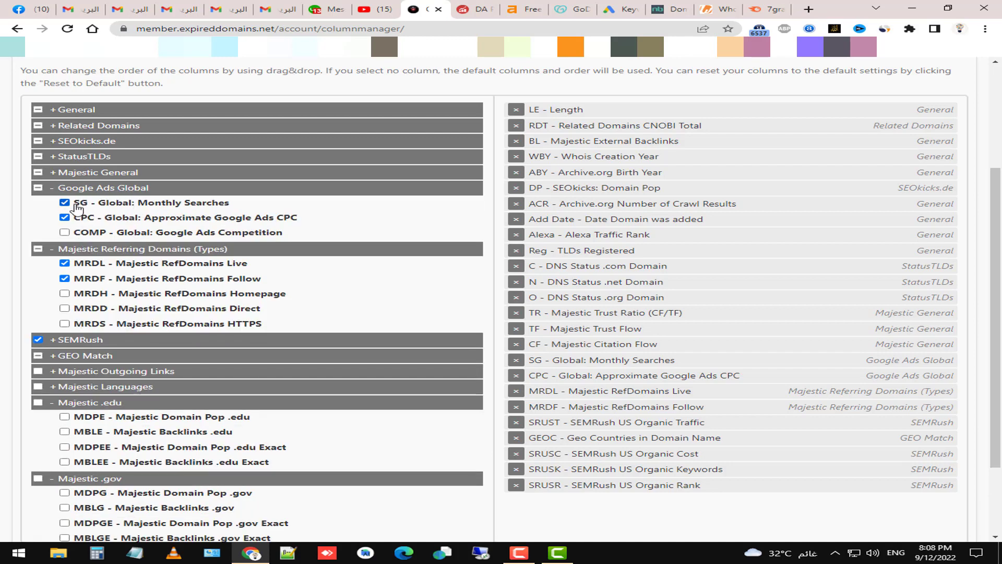
click(110, 176)
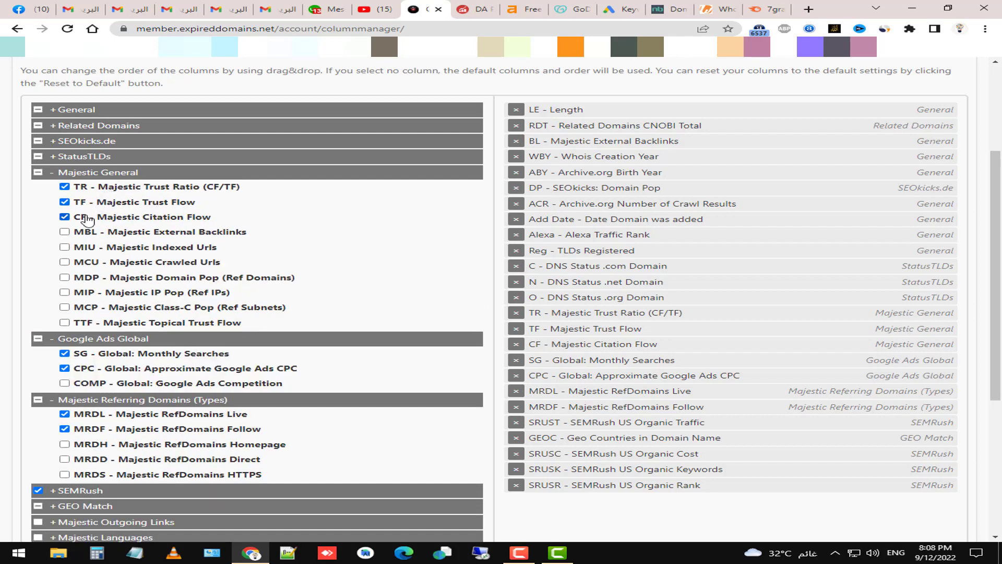
- Expand the StatusTLDs, SEOkicks.de, Related Domains and General column groups to inspect their columns
click(70, 159)
scroll(108, 347, down, 2)
scroll(116, 338, up, 5)
click(54, 251)
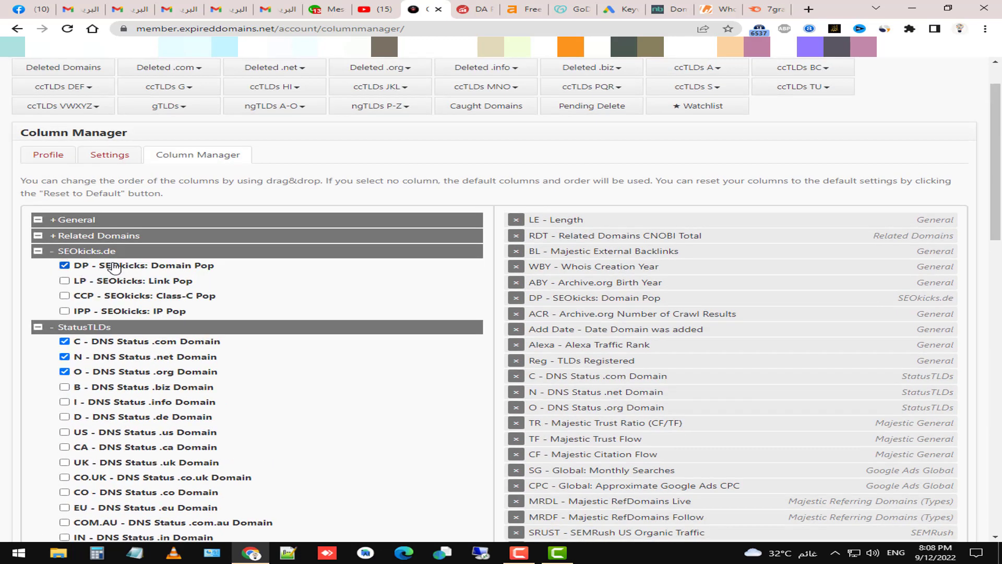
click(99, 236)
click(72, 221)
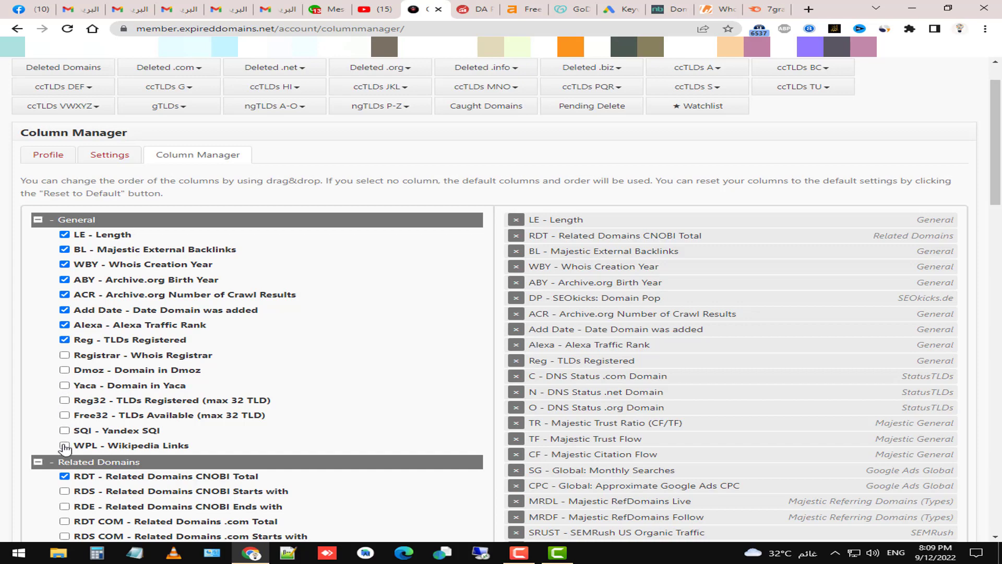
- Expand the SEMRush column group and review its organic traffic, cost, keywords and rank columns along with the other selected columns
scroll(491, 268, down, 4)
scroll(81, 214, up, 1)
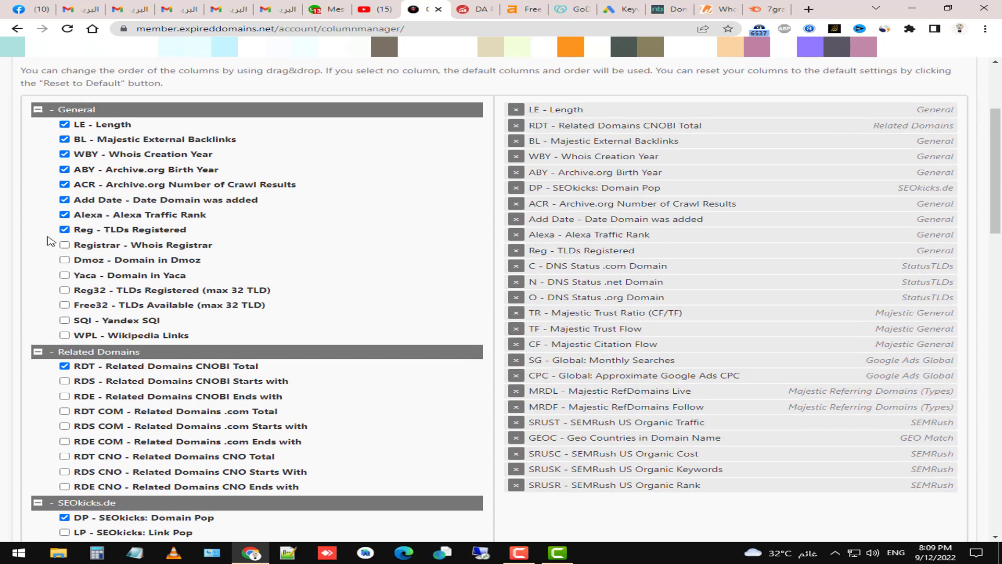
scroll(99, 287, down, 5)
scroll(83, 315, down, 12)
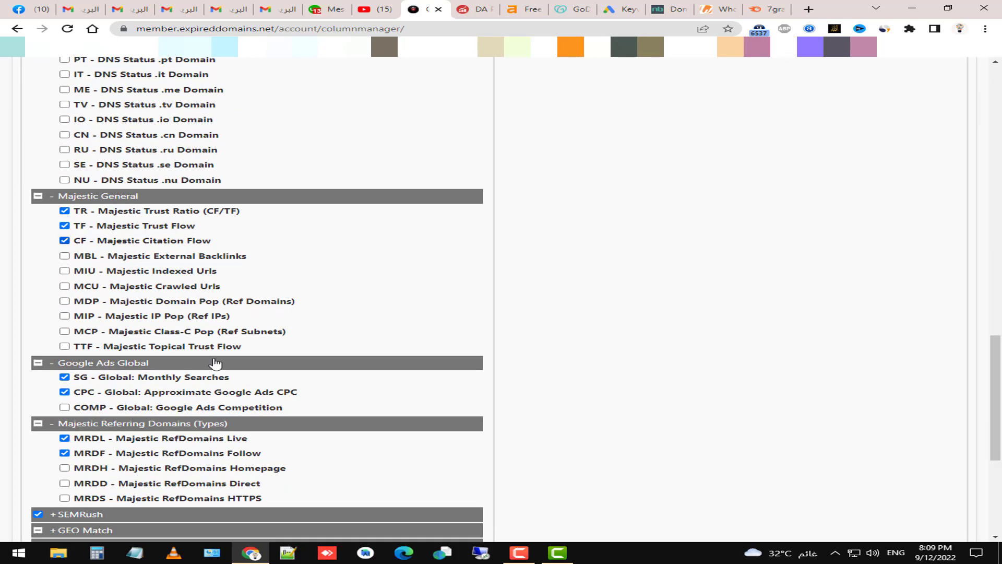
scroll(189, 344, down, 2)
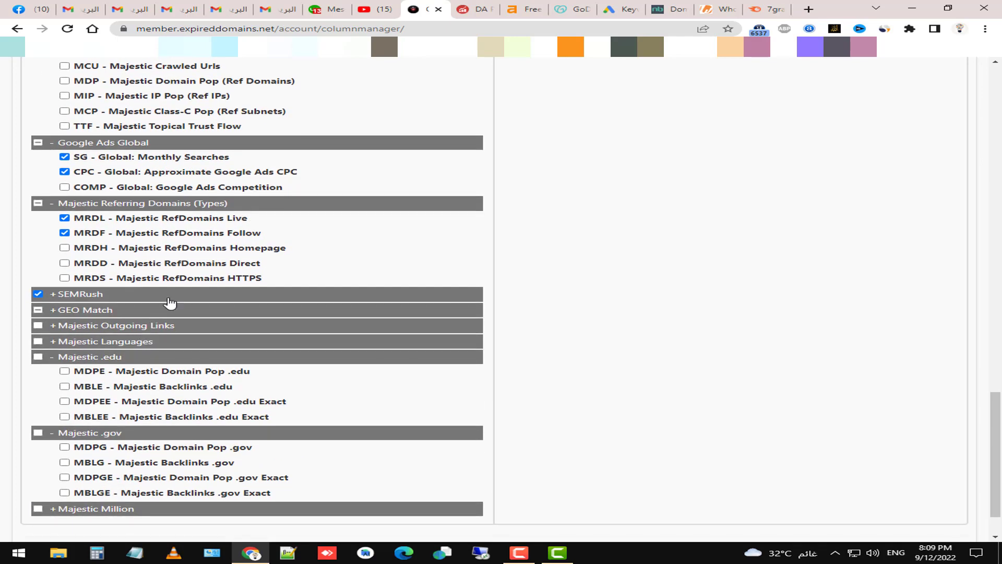
click(168, 297)
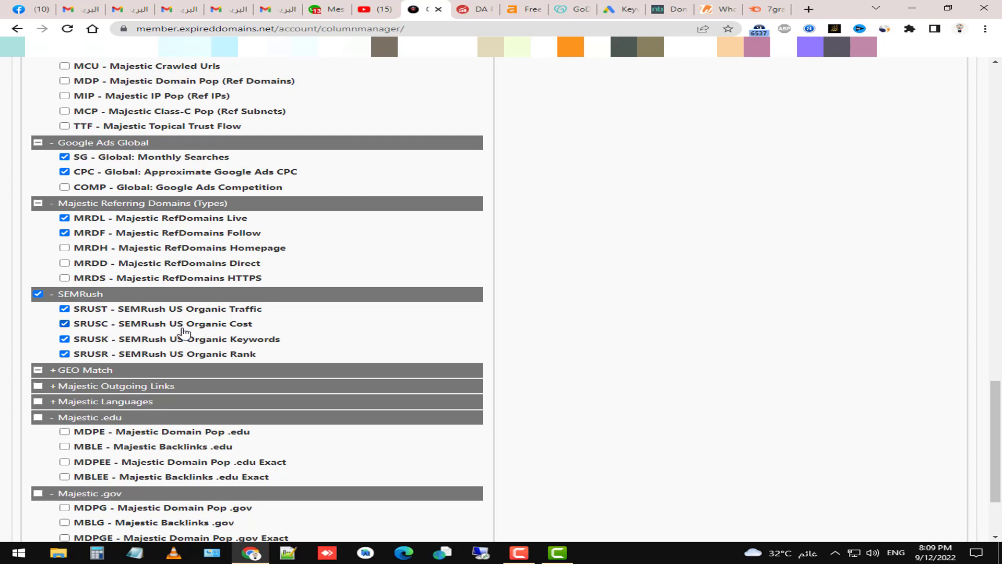
drag(253, 326, 179, 325)
click(285, 332)
click(240, 330)
click(80, 325)
scroll(256, 449, down, 2)
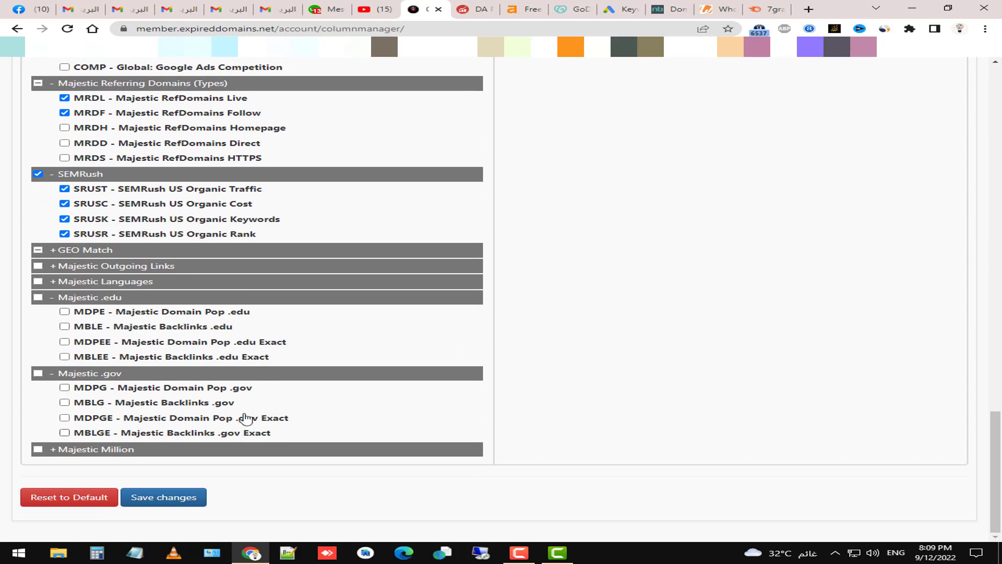
scroll(437, 296, up, 6)
scroll(437, 297, up, 8)
scroll(203, 313, down, 15)
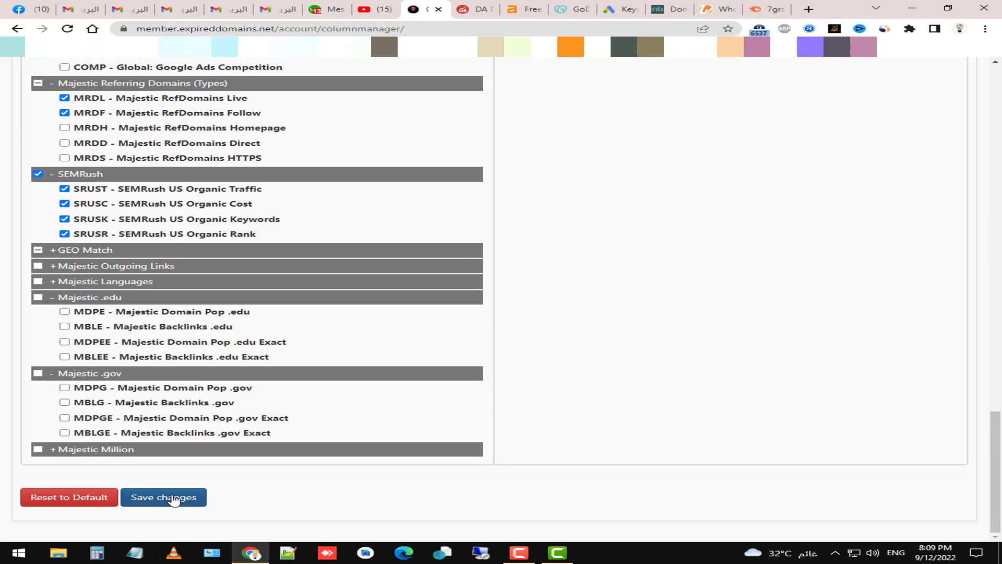
- Return to the Deleted Domains list, show its filters and limit the listing to only available domains
scroll(385, 186, up, 4)
scroll(313, 214, up, 20)
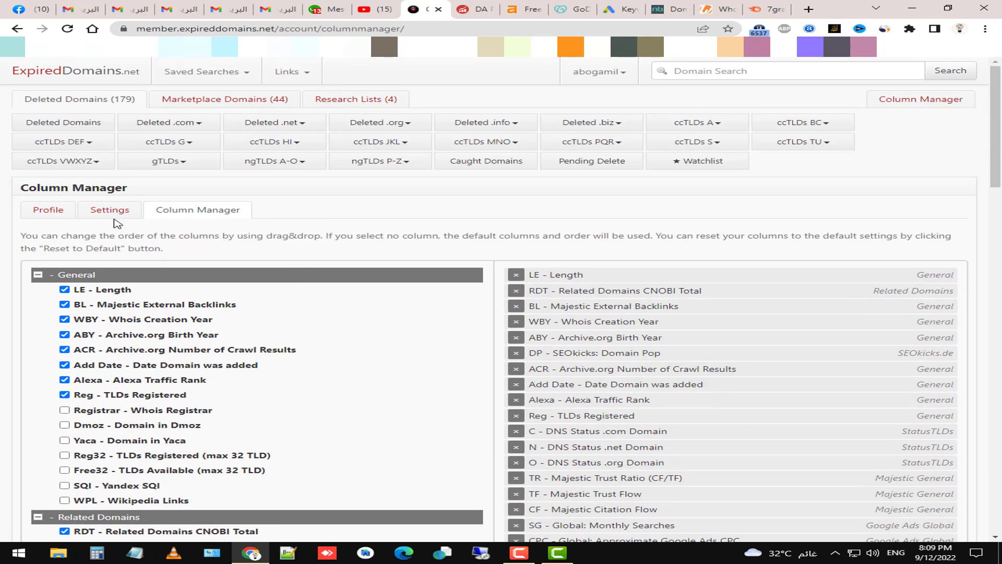
click(56, 123)
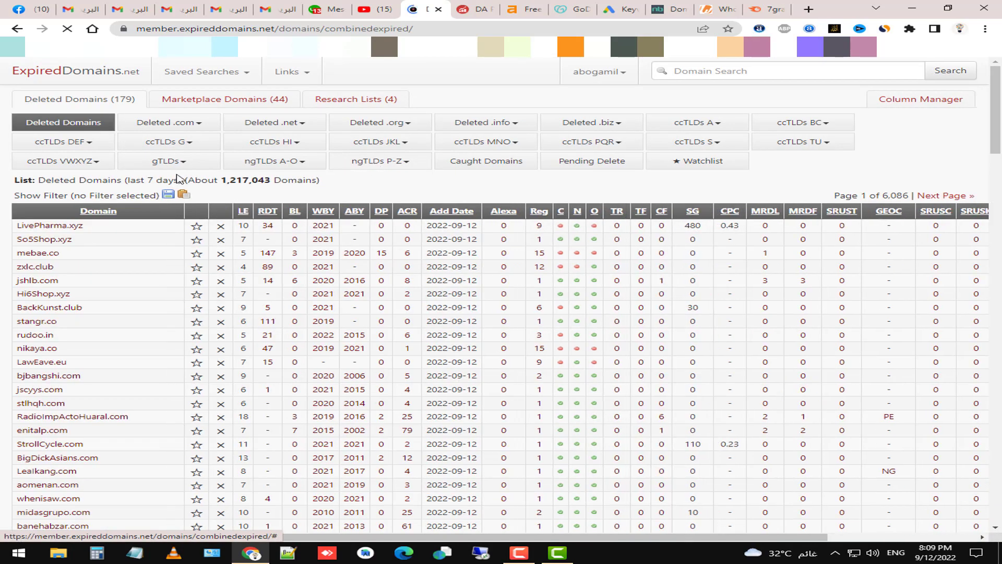
click(62, 195)
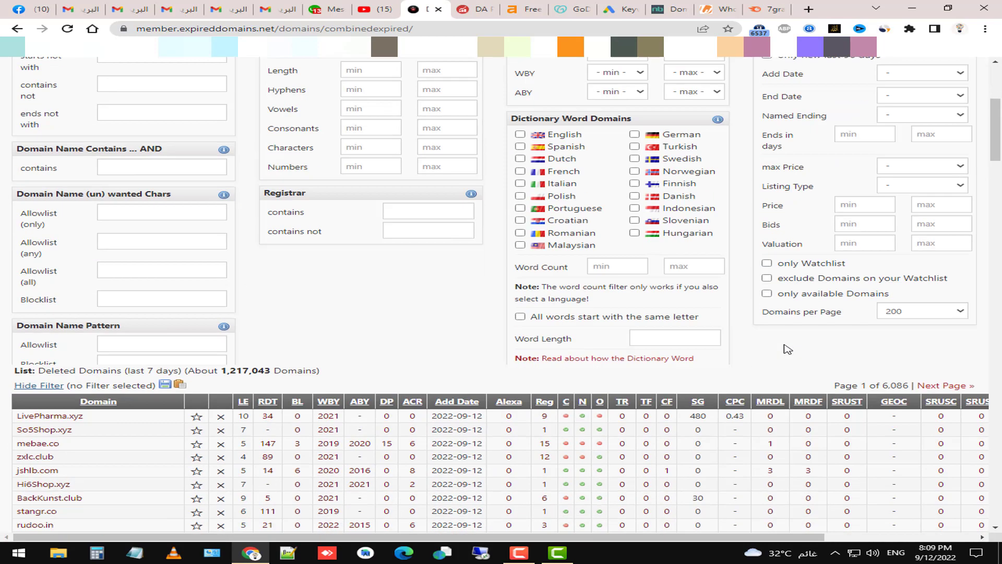
scroll(346, 415, up, 3)
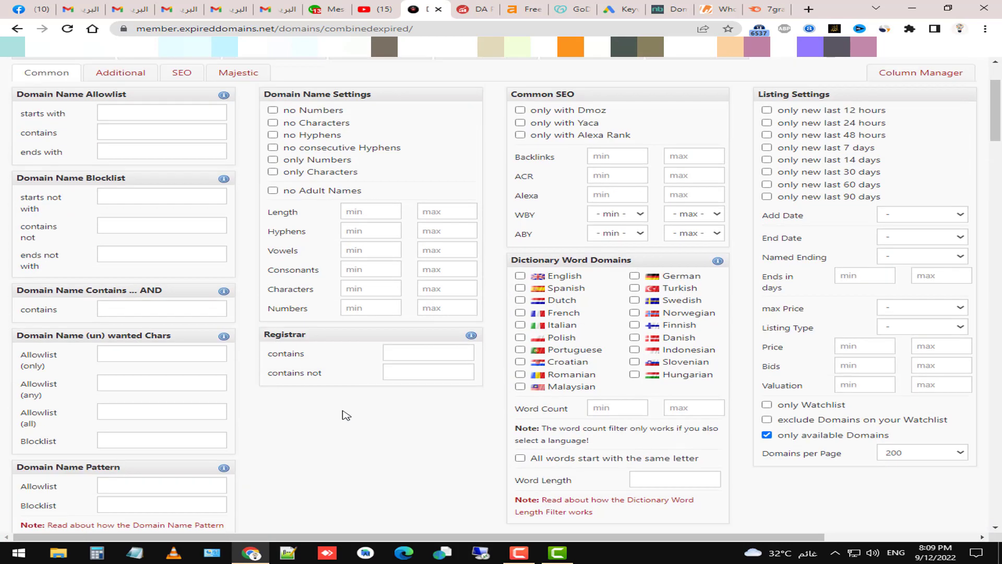
scroll(347, 415, up, 1)
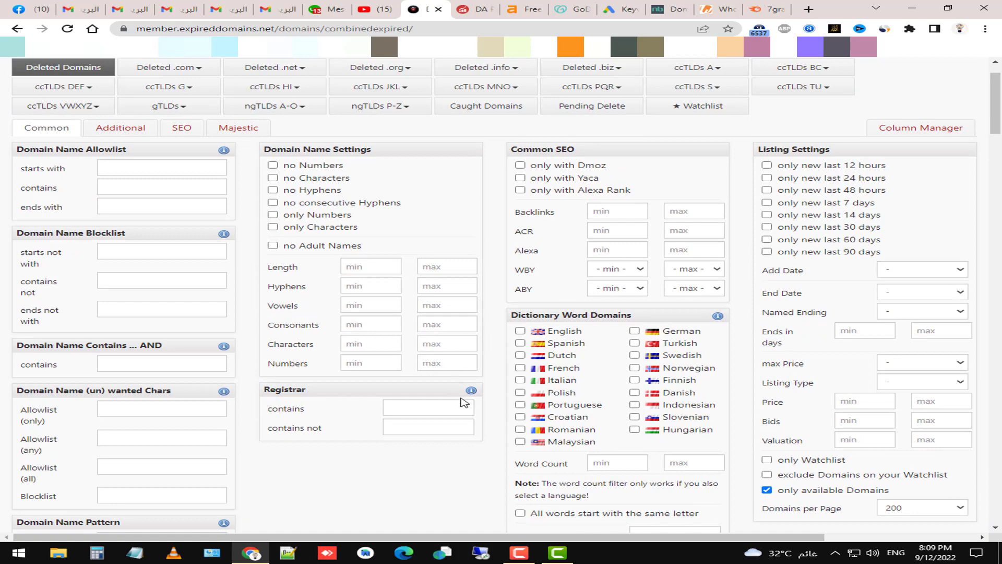
- Enable the no consecutive Hyphens option in the domain name settings
scroll(471, 406, down, 1)
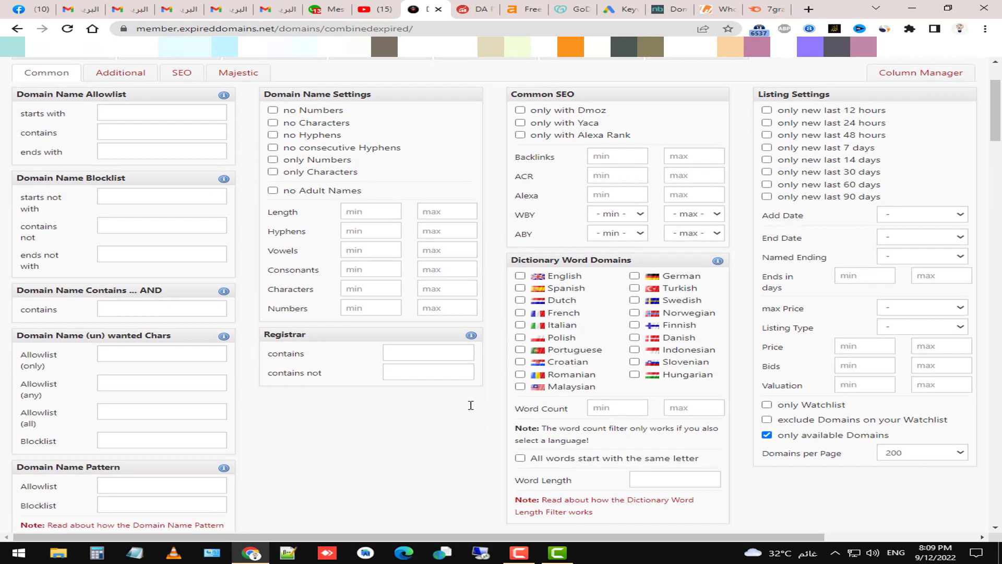
scroll(471, 405, up, 1)
click(333, 205)
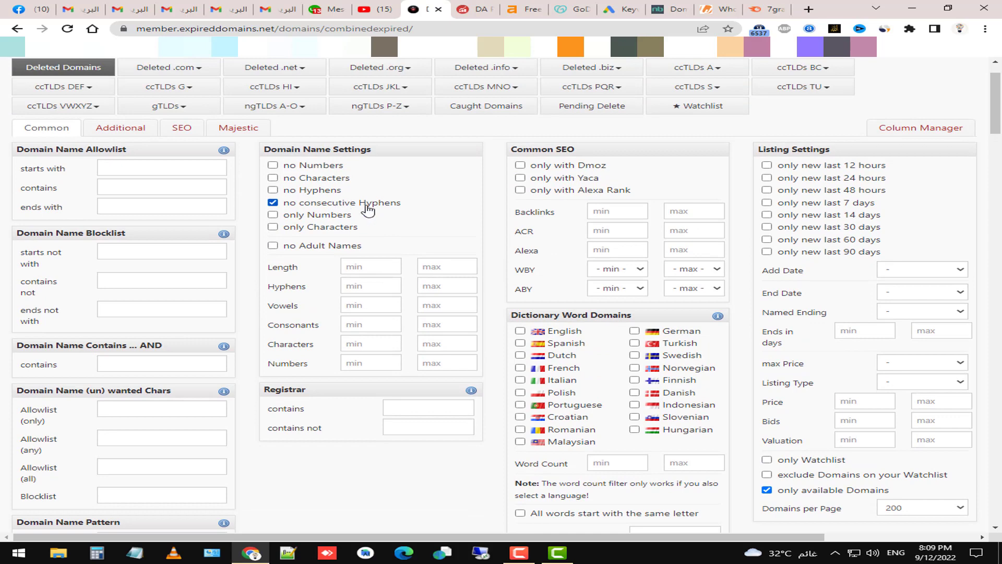
- Restrict the original gTLDs in the additional filters to com, net and org
click(119, 135)
click(46, 239)
click(113, 242)
click(189, 244)
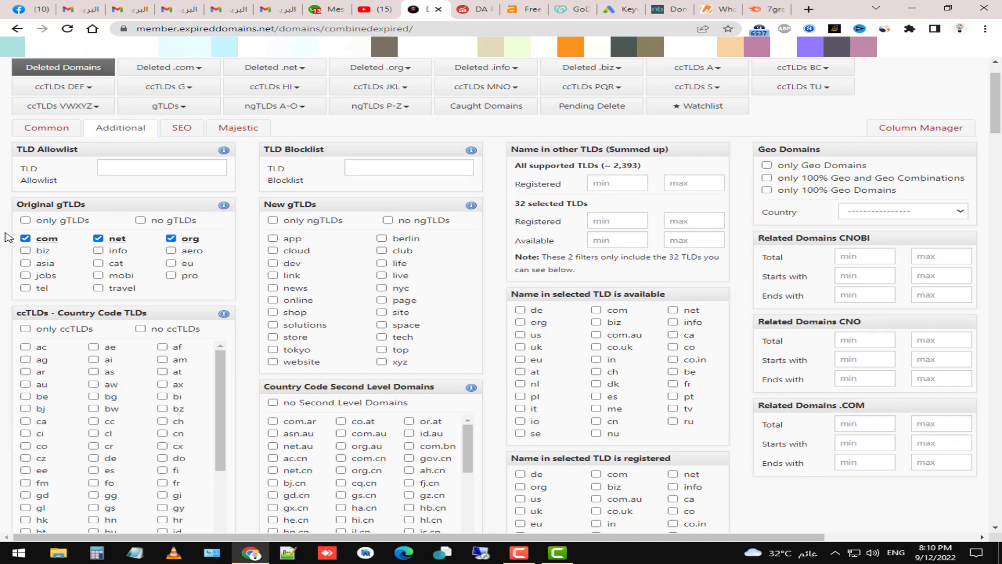
- Return to the common filters and review the domain name, SEO and listing settings
click(48, 127)
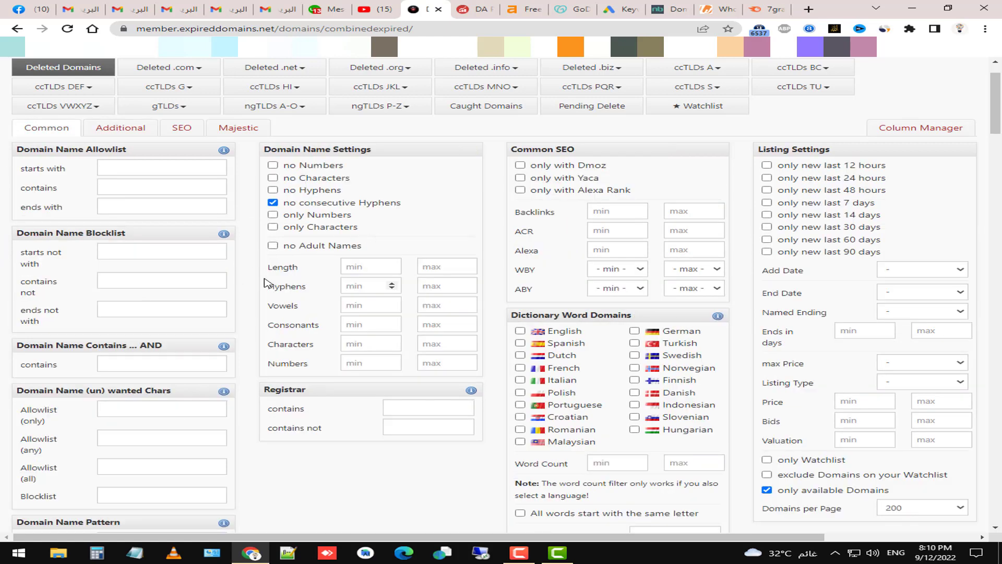
scroll(266, 283, down, 2)
scroll(267, 279, up, 1)
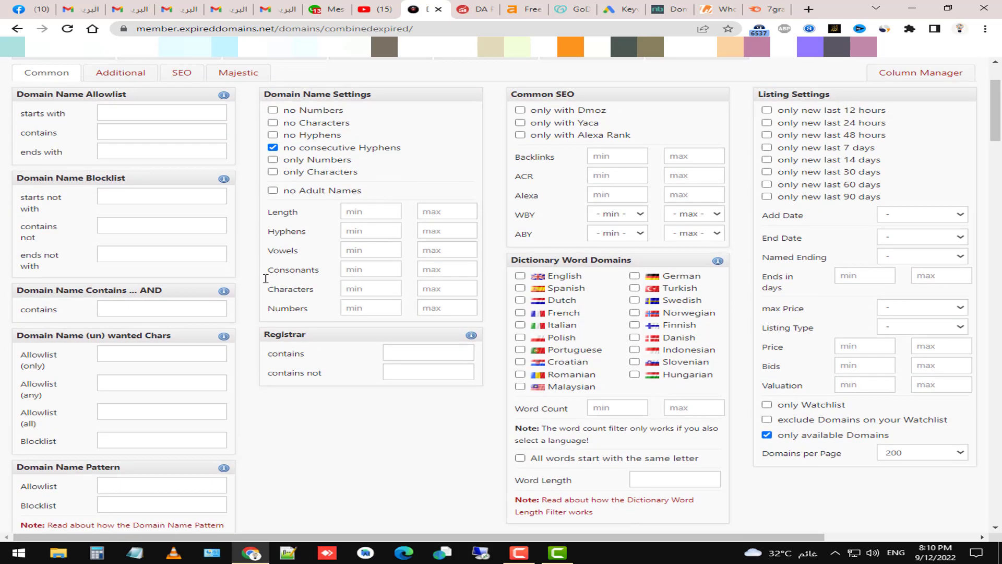
scroll(266, 279, down, 3)
scroll(268, 283, up, 1)
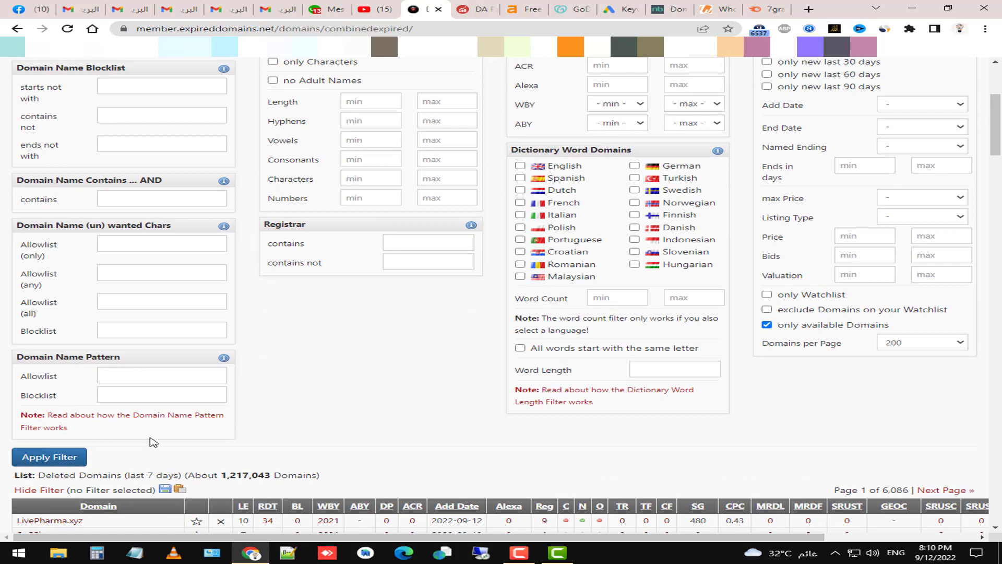
scroll(471, 409, up, 2)
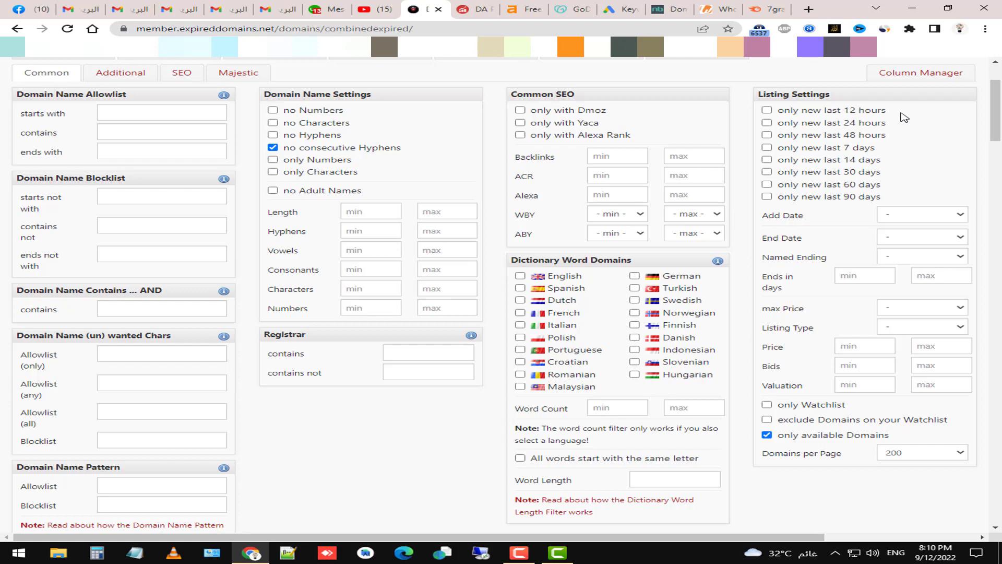
click(558, 553)
click(518, 555)
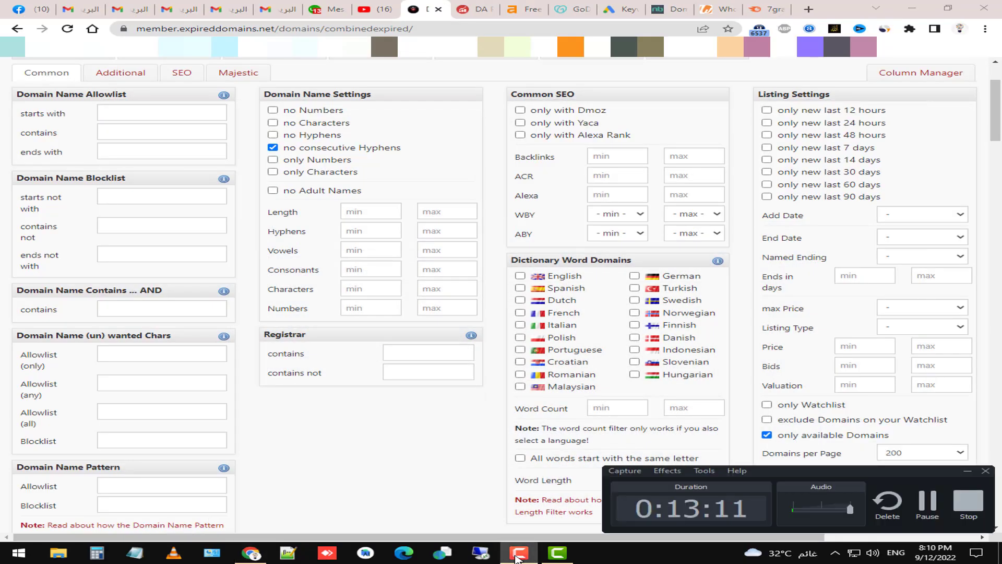
click(518, 554)
- Review the only new last 12 hours option and the Add Date, End Date and Named Ending choices in the listing settings
click(767, 110)
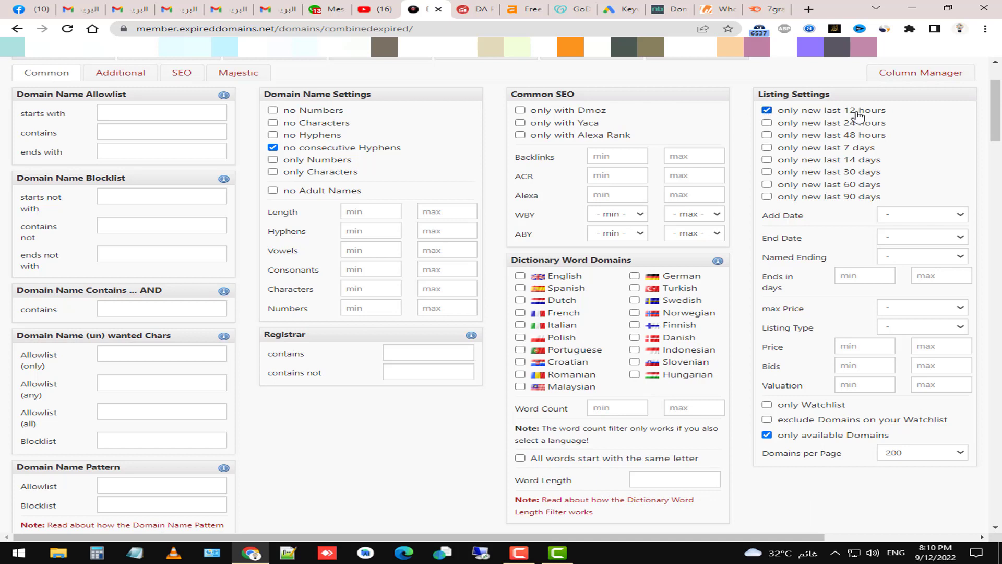
click(784, 112)
click(891, 217)
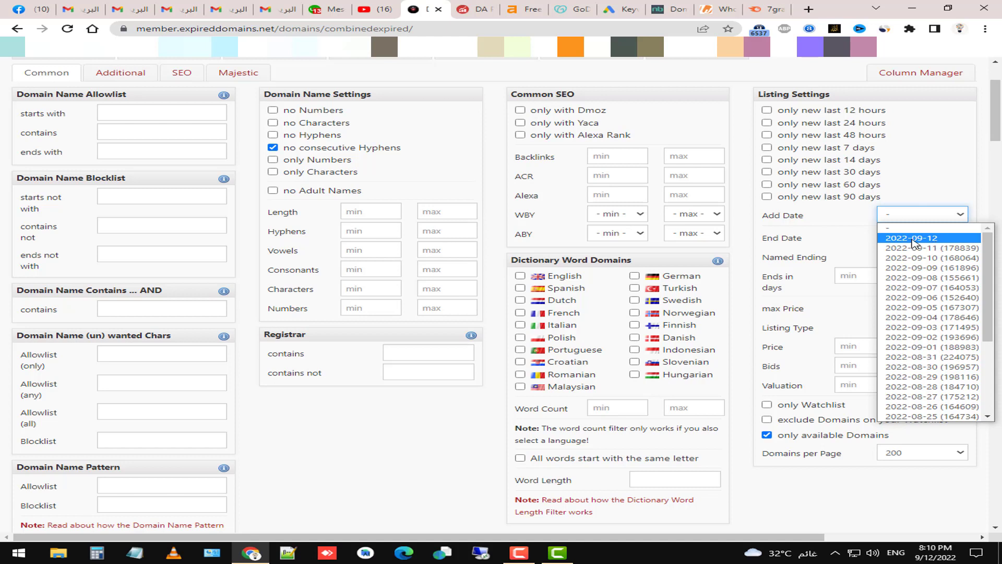
click(931, 243)
click(939, 219)
click(892, 227)
click(907, 239)
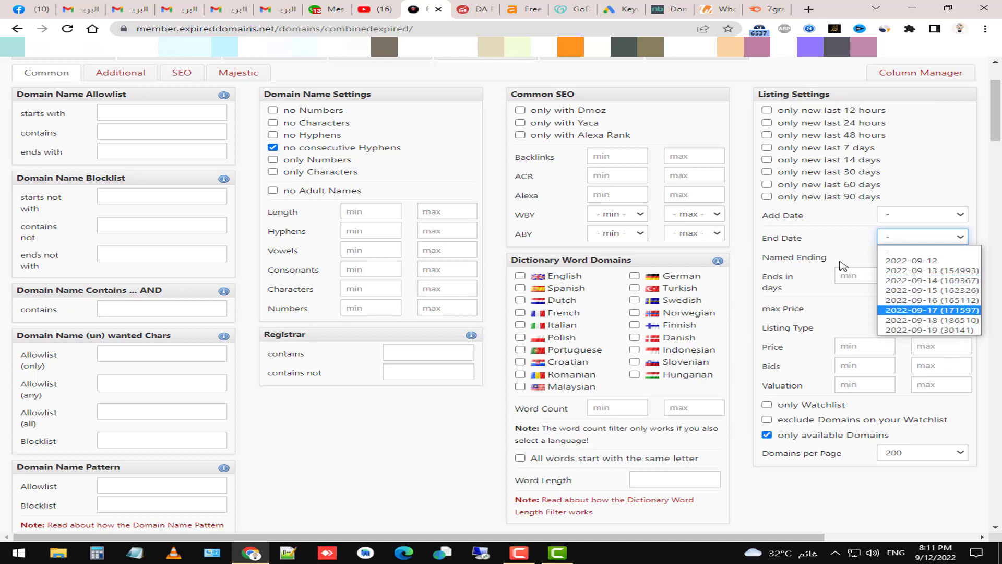
click(836, 244)
click(905, 259)
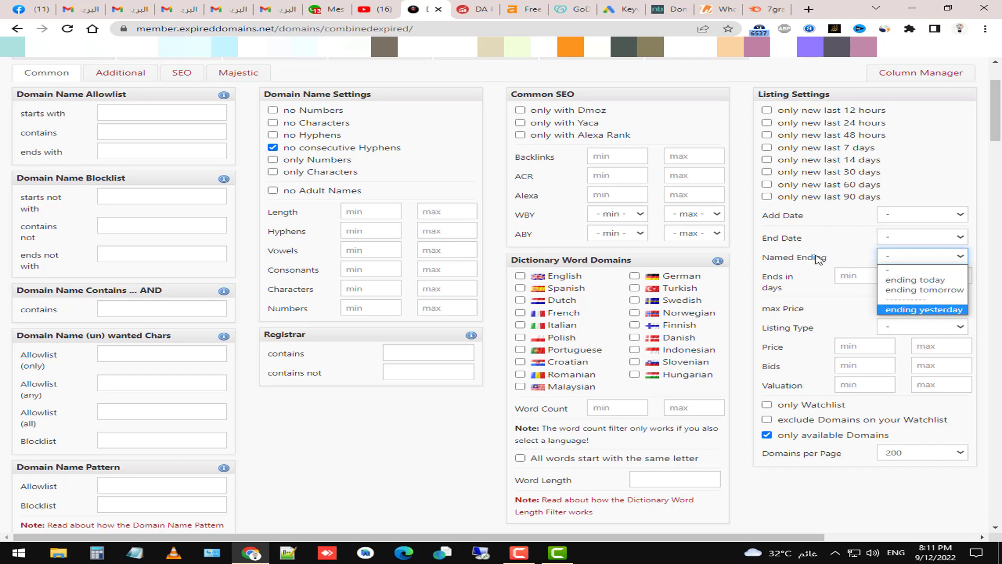
- Switch back to the Deleted Domains lists and open their additional filters
scroll(188, 107, up, 3)
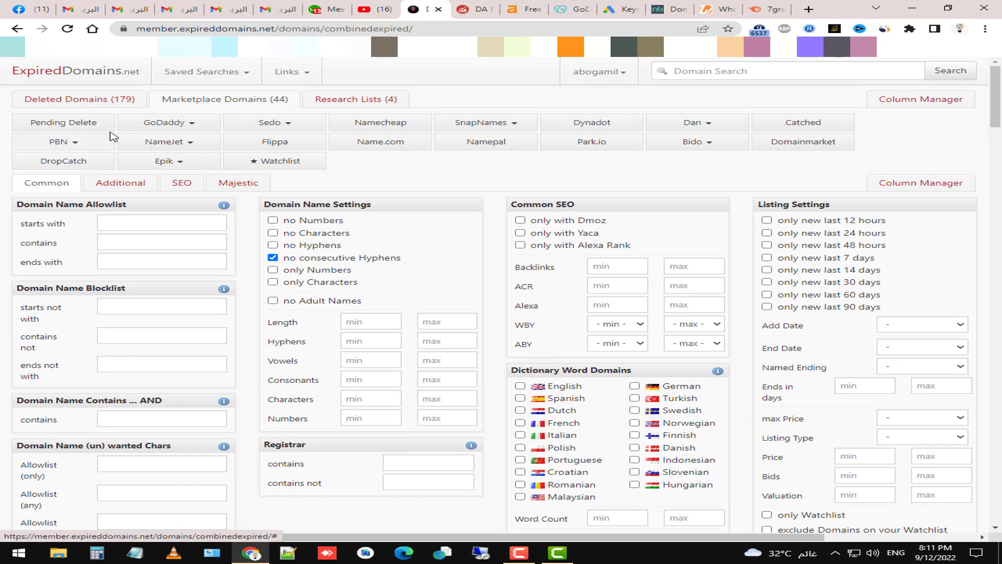
click(57, 99)
scroll(907, 355, down, 5)
scroll(895, 331, up, 1)
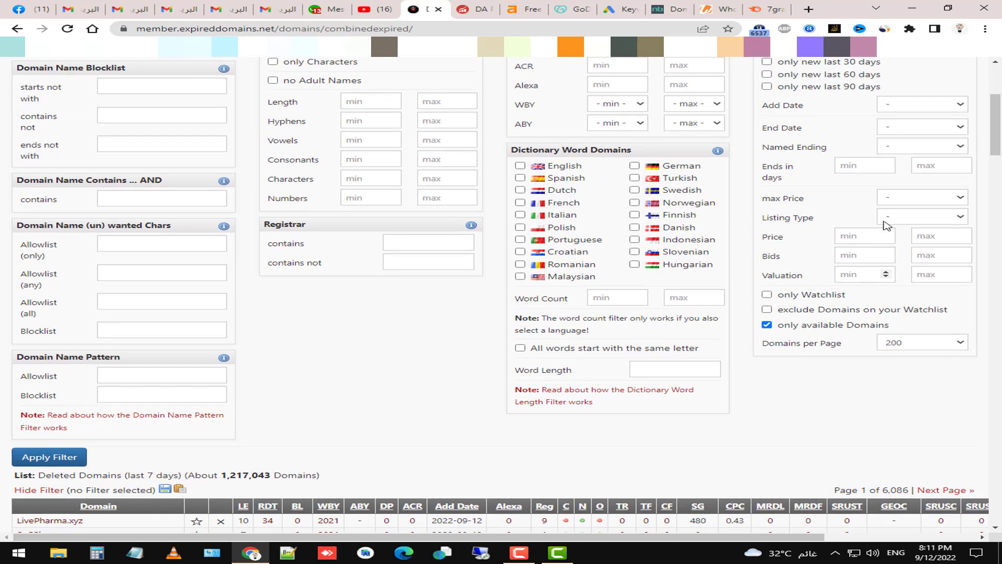
scroll(846, 266, up, 5)
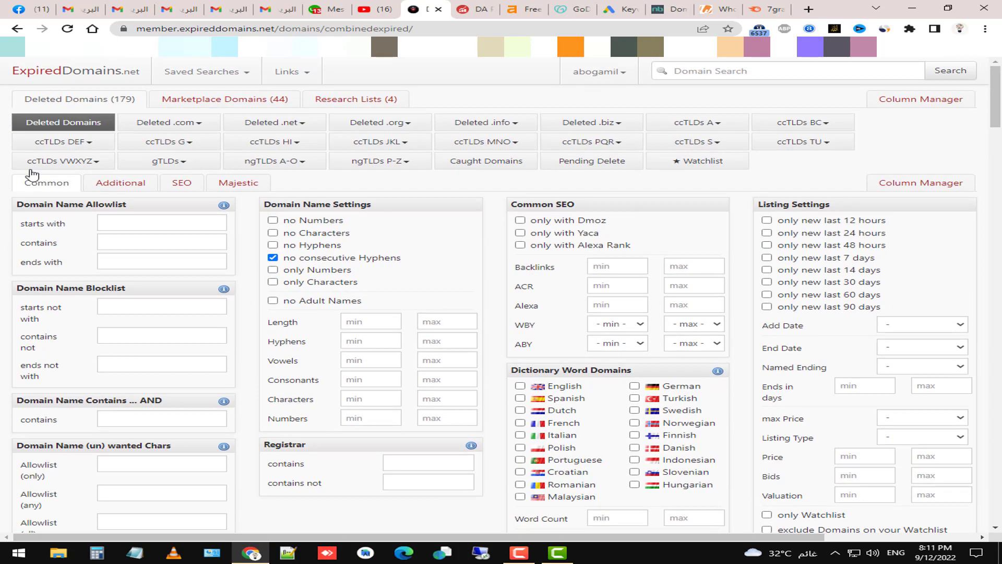
click(104, 183)
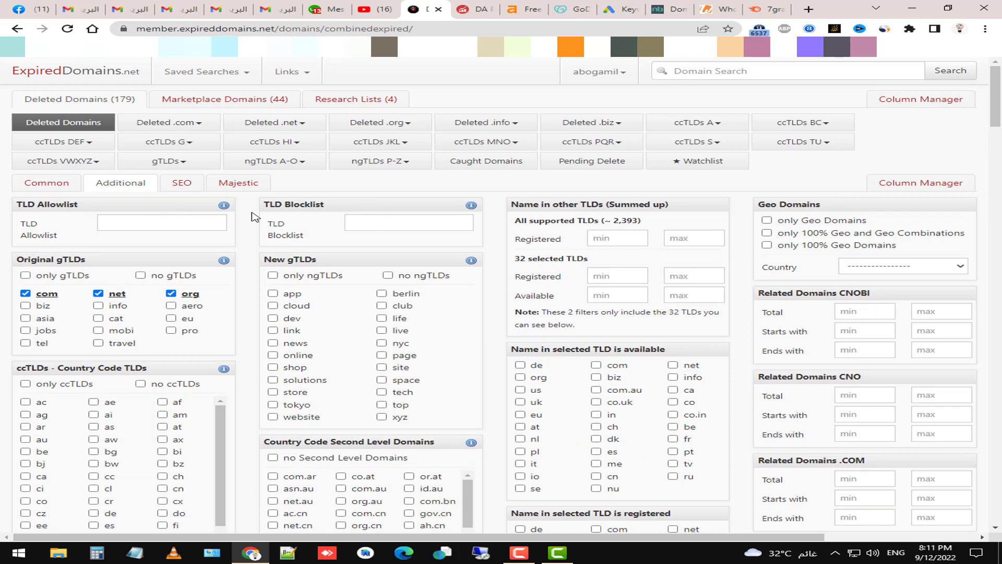
- Review the Geo Domains options and the countries offered for them in the additional filters
scroll(256, 217, down, 1)
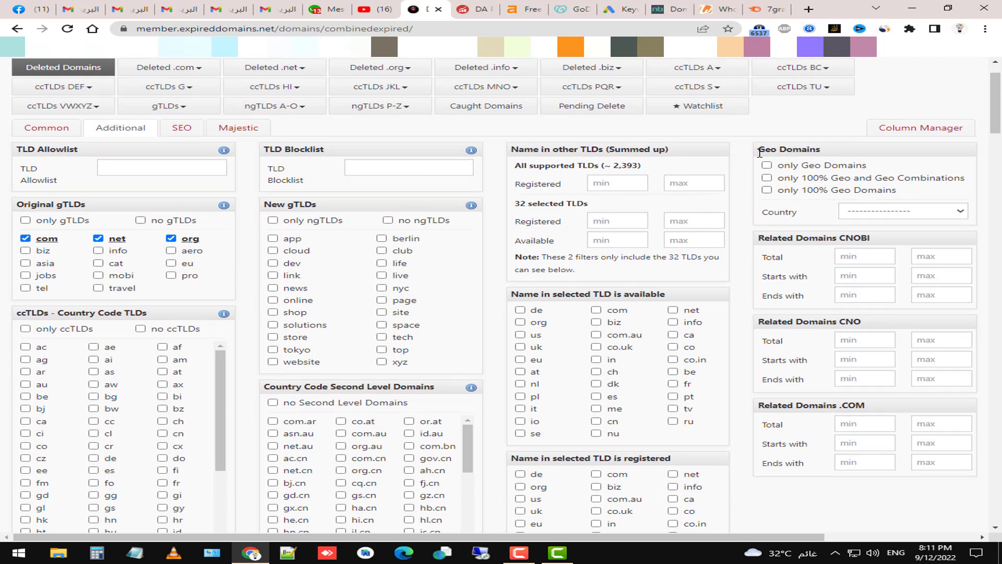
drag(759, 151, 823, 151)
click(830, 161)
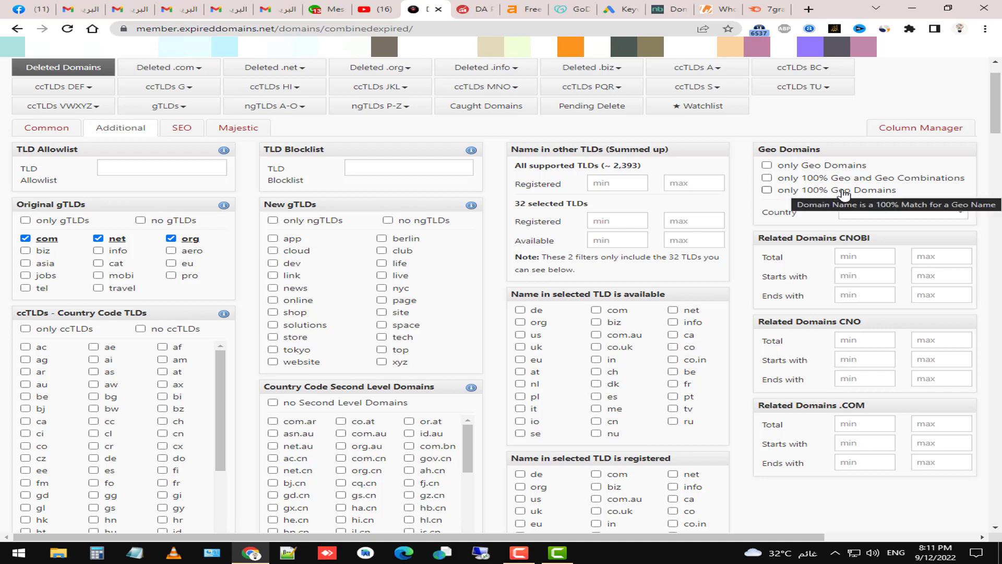
click(893, 209)
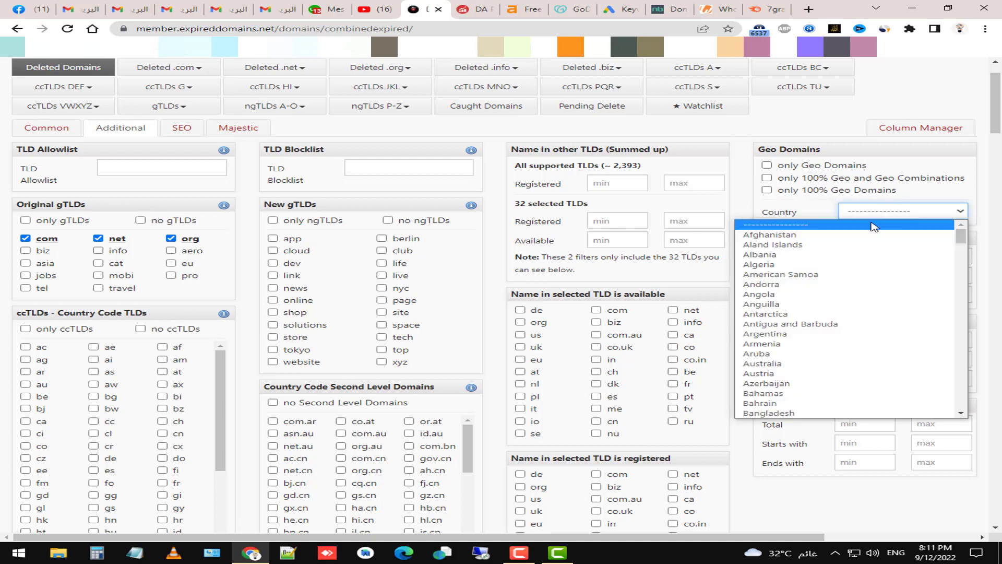
scroll(831, 273, down, 20)
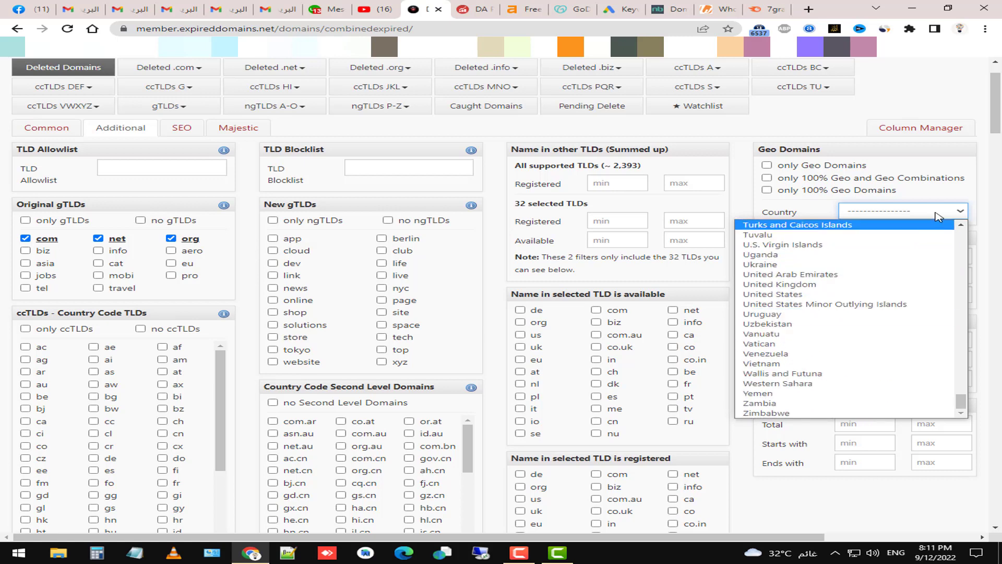
click(904, 213)
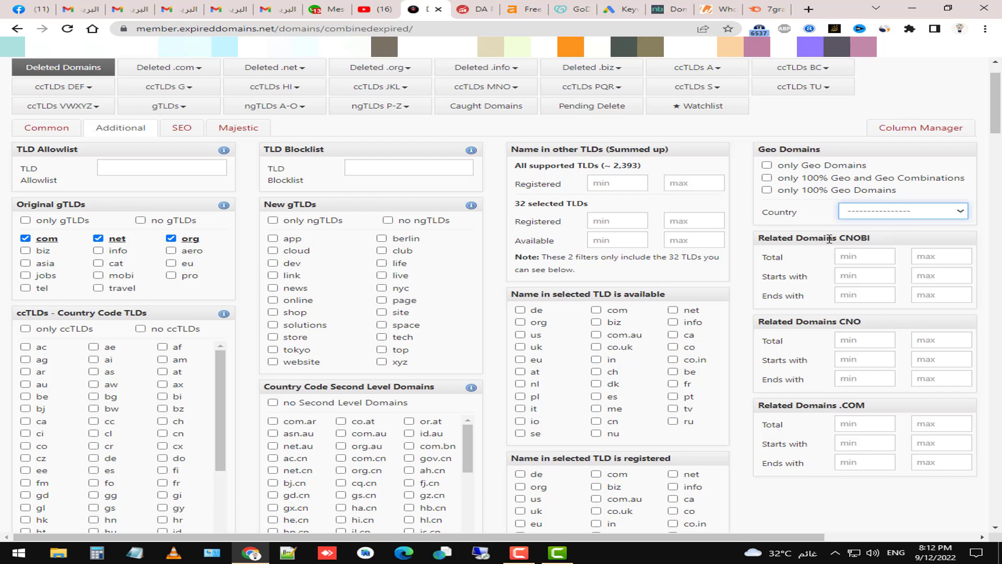
- Read the 101domain blog's explanation of CNOBI domains and relate it to the Related Domains CNOBI filter
click(855, 241)
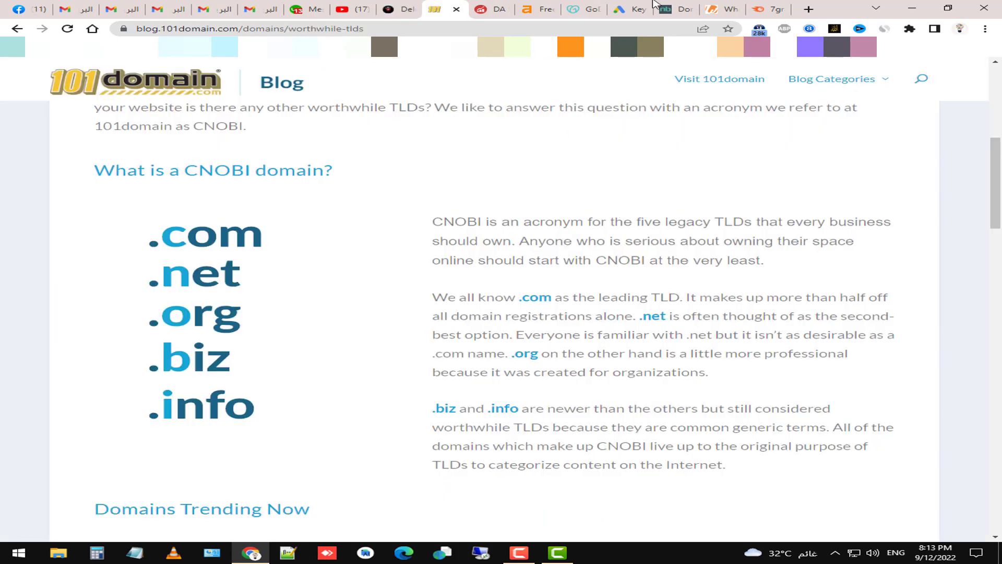
click(399, 9)
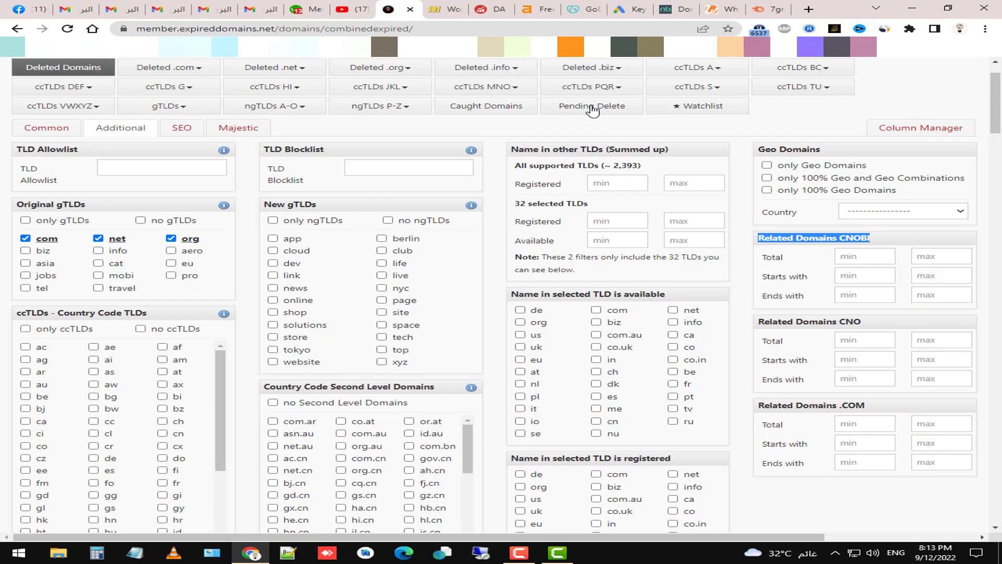
click(830, 241)
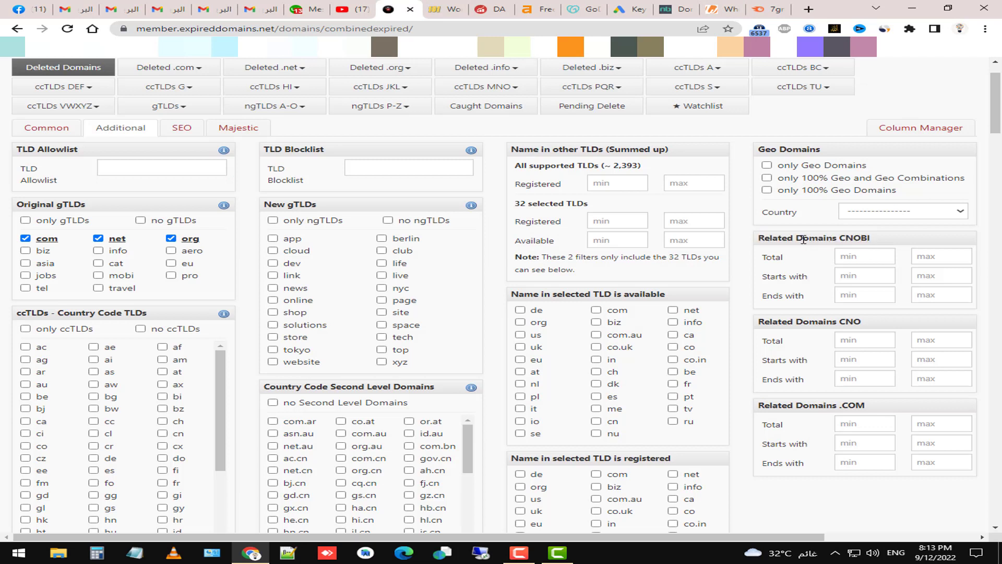
double_click(850, 239)
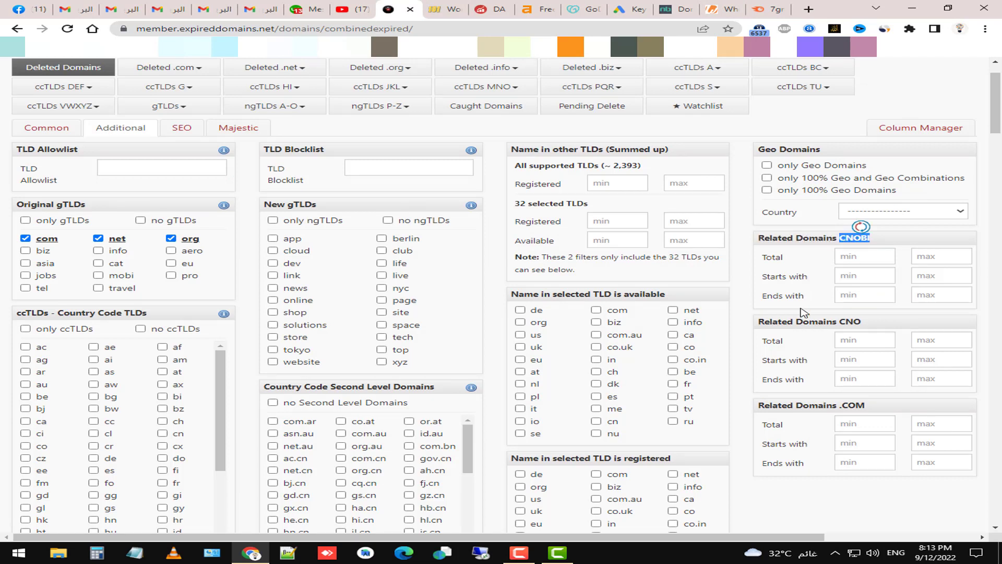
click(853, 238)
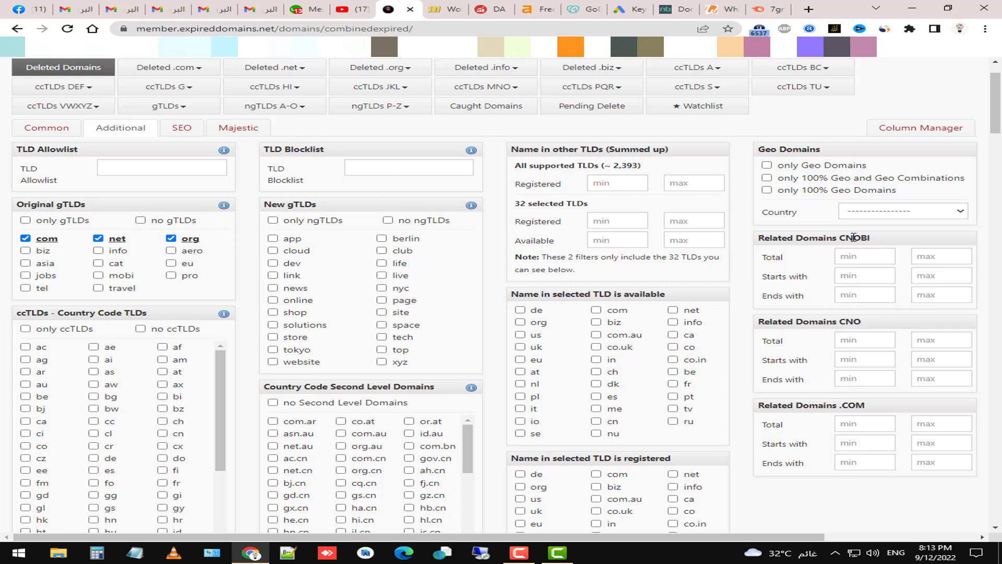
click(444, 9)
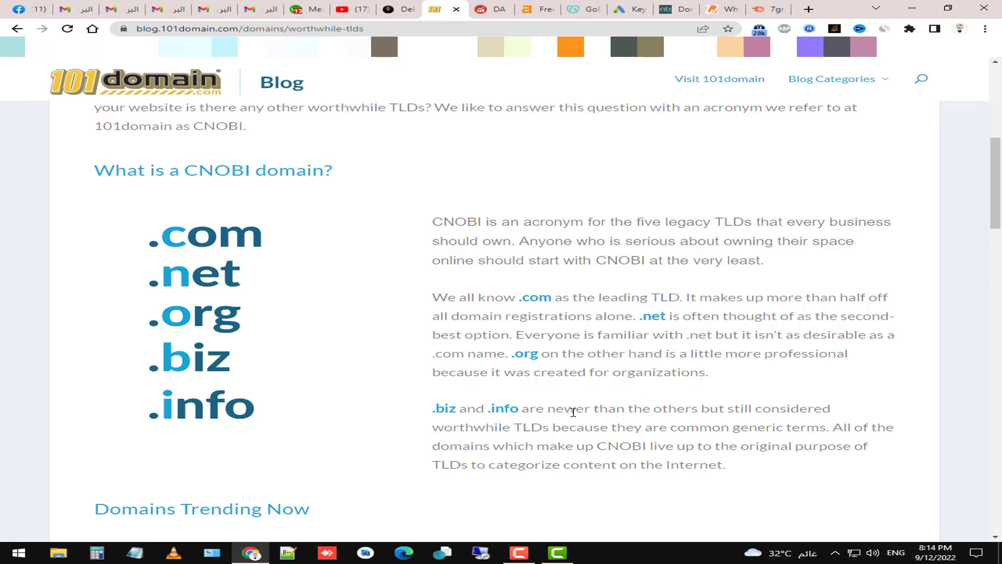
click(409, 8)
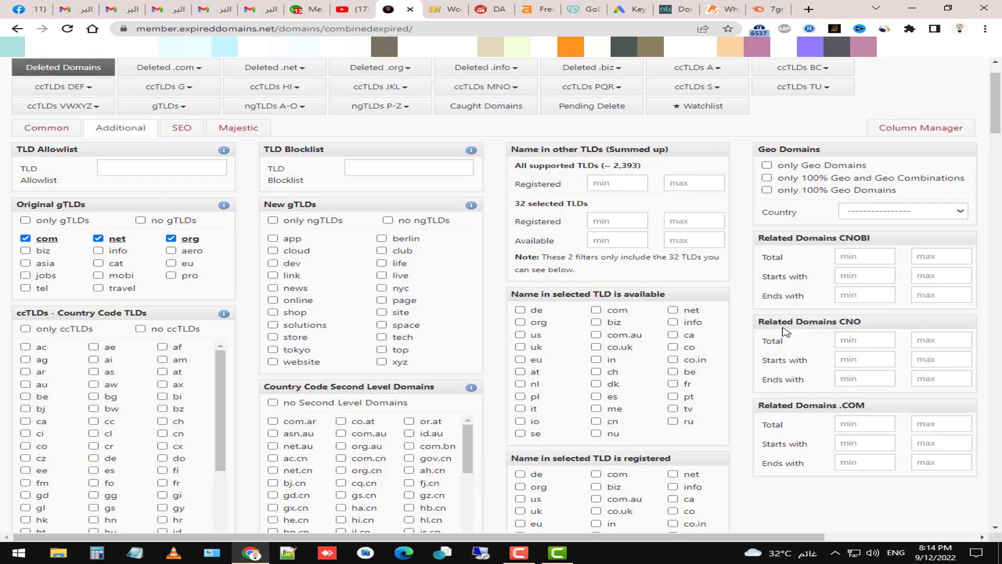
- Compare the Related Domains CNO filter with the CNOBI article and examine the remaining related domain filters, including .COM
drag(759, 322, 852, 322)
click(874, 327)
click(445, 7)
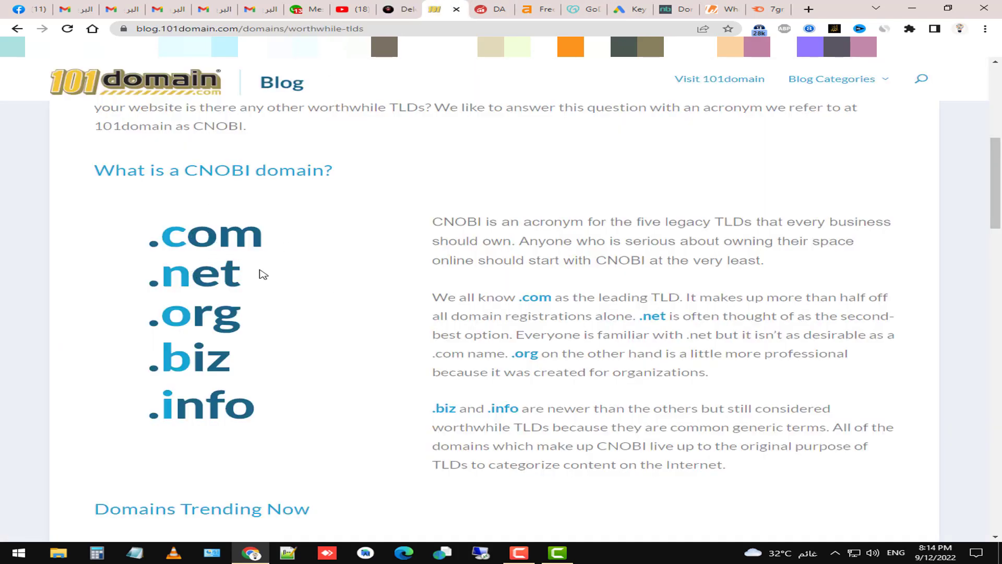
click(397, 9)
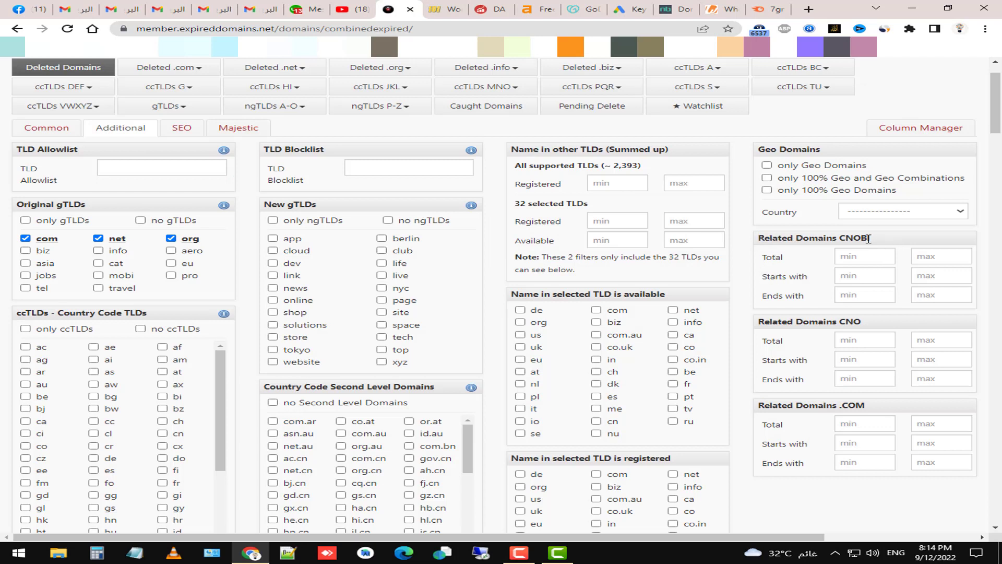
mouse_move(823, 282)
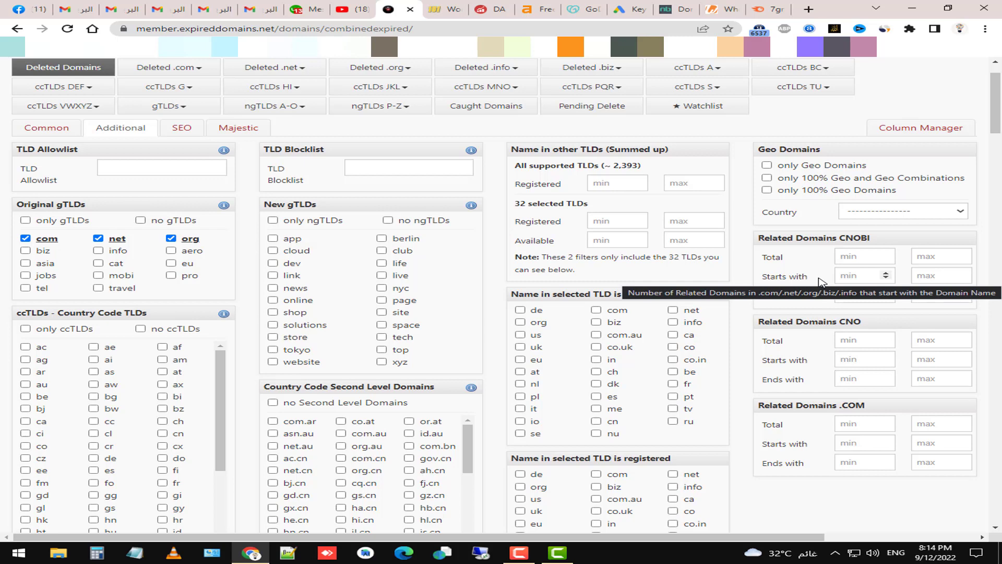
scroll(822, 282, down, 1)
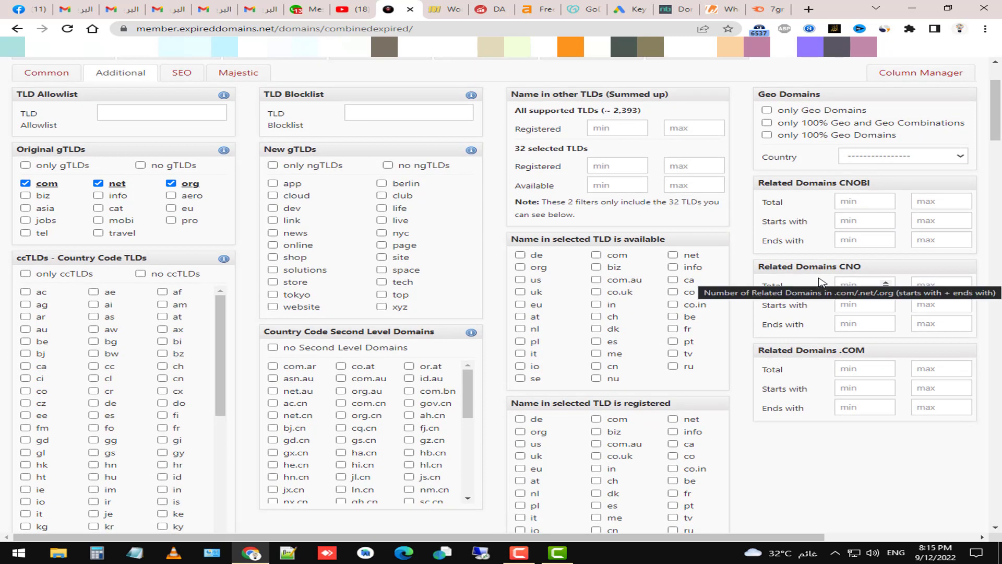
scroll(748, 307, down, 1)
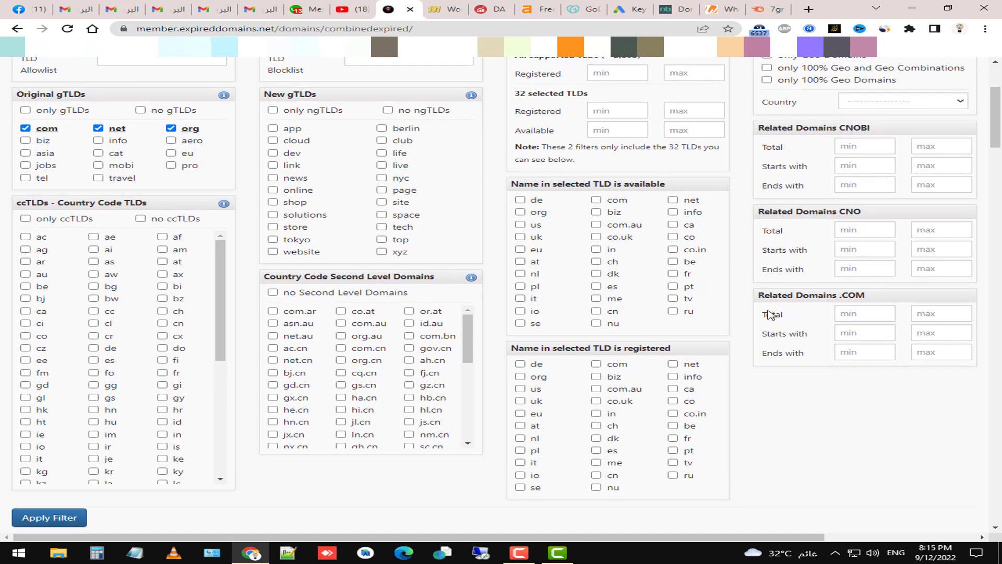
scroll(748, 307, up, 2)
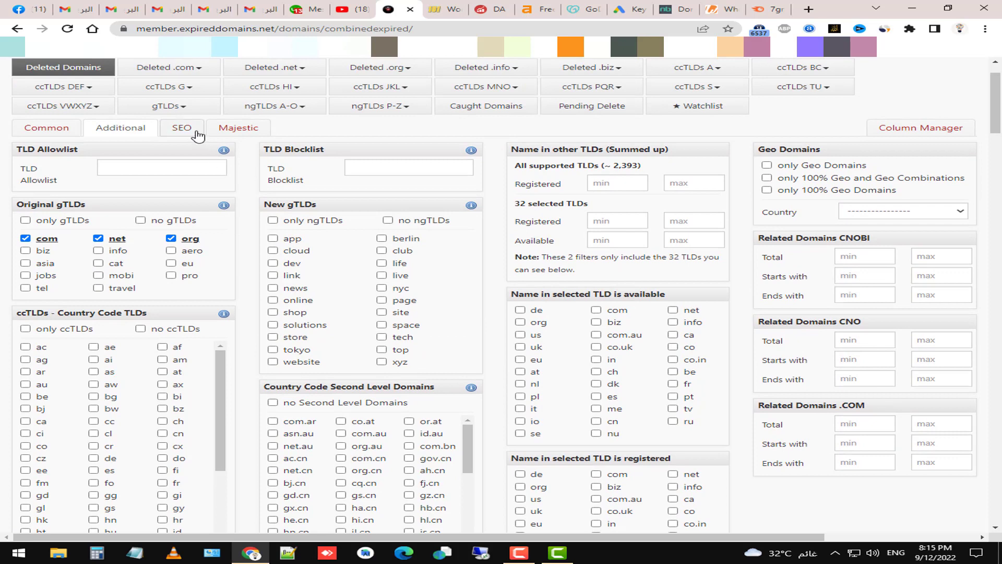
- Open the SEO filters and set the minimum Google Ads Global competition to 50
click(198, 137)
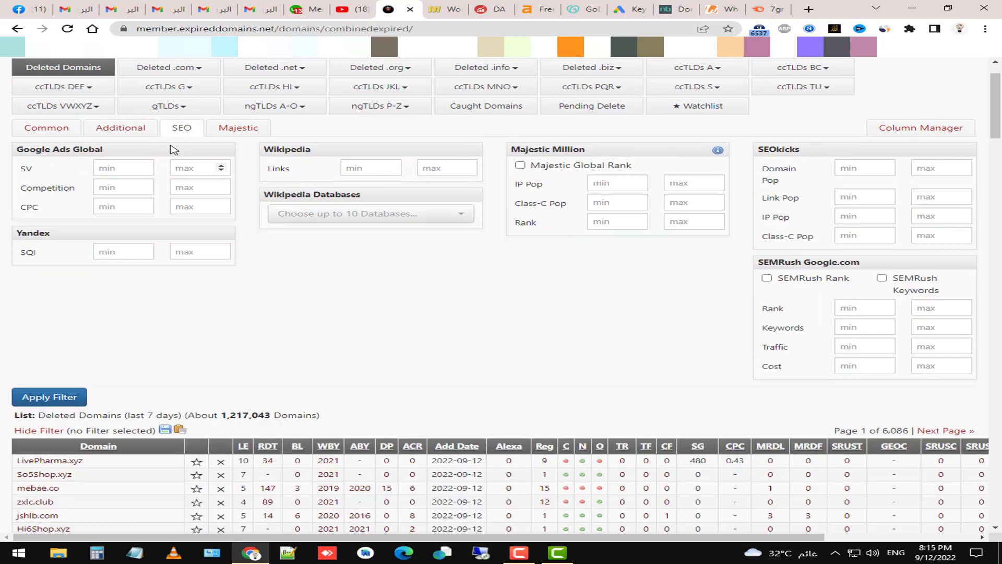
mouse_move(29, 170)
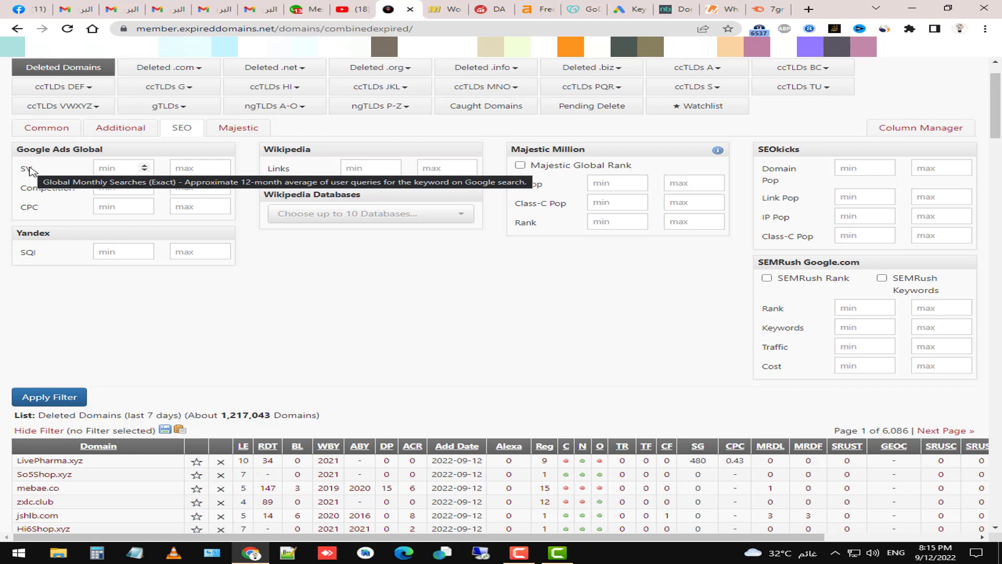
click(111, 168)
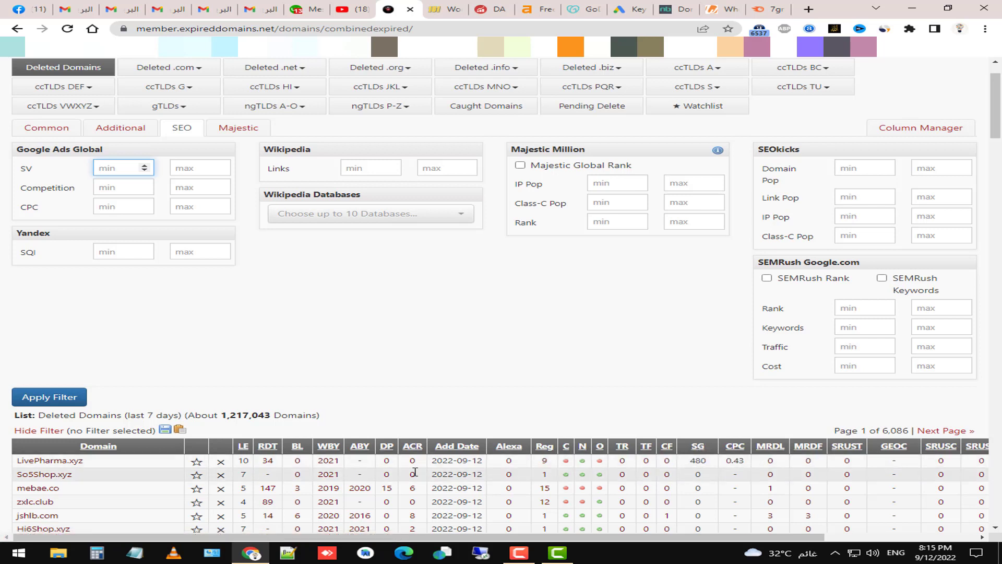
click(687, 462)
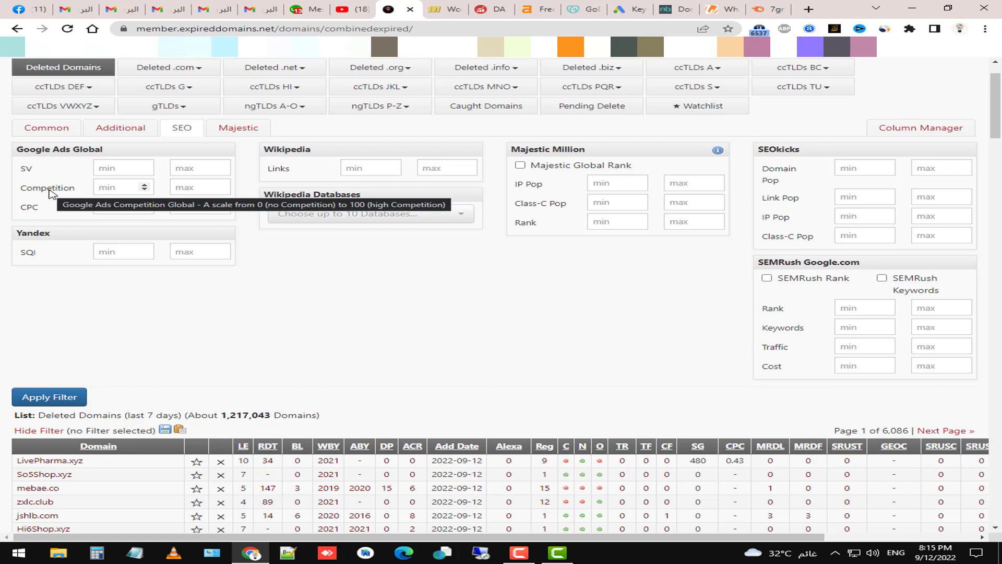
click(69, 189)
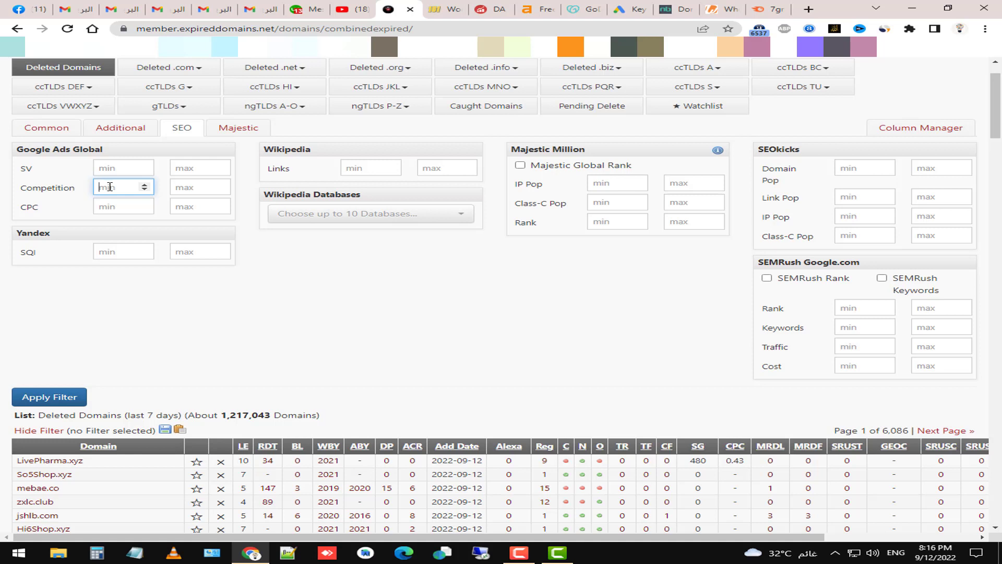
text(50)
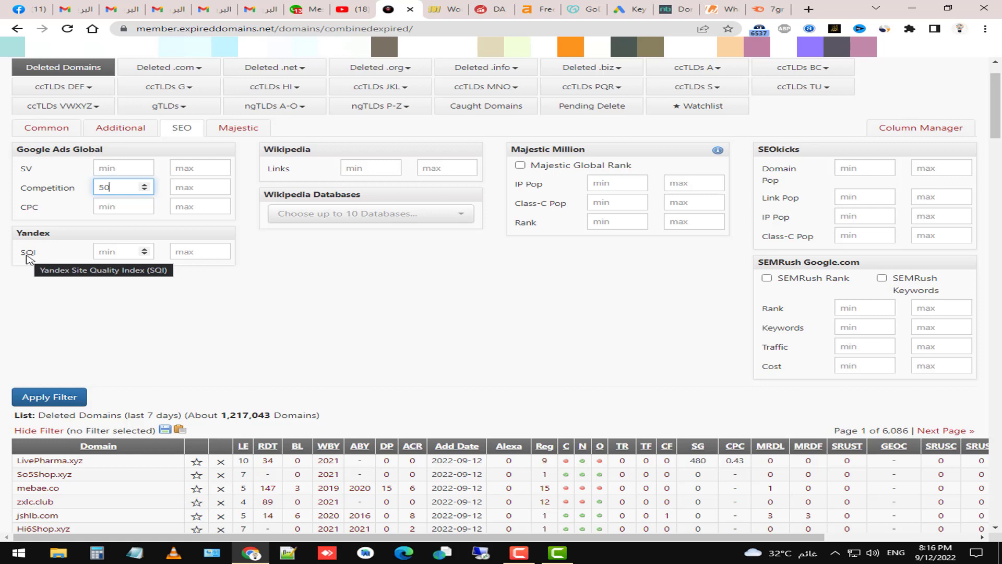
click(122, 254)
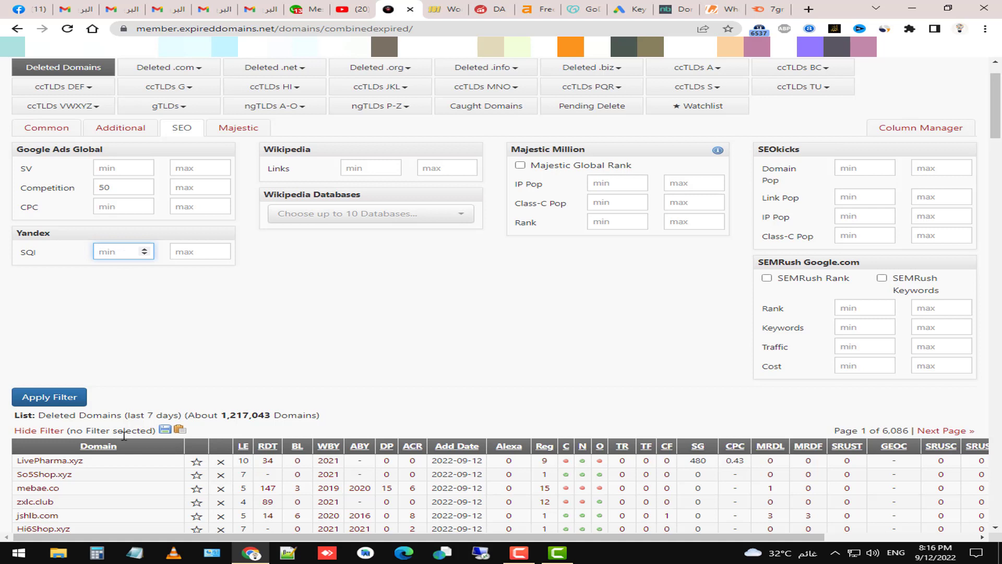
text(500)
key(ctrl+a)
key(BackSpace)
- Set minimum Wikipedia links to 5 and filter Majestic Million by Majestic Global Rank with minimum IP Pop 20 and minimum Rank 500
click(368, 171)
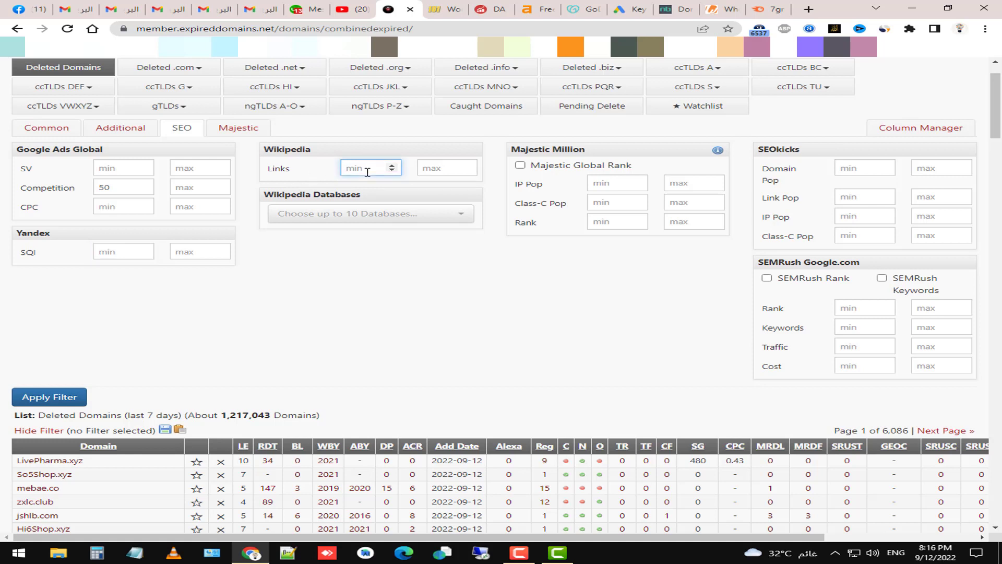
text(5)
click(553, 166)
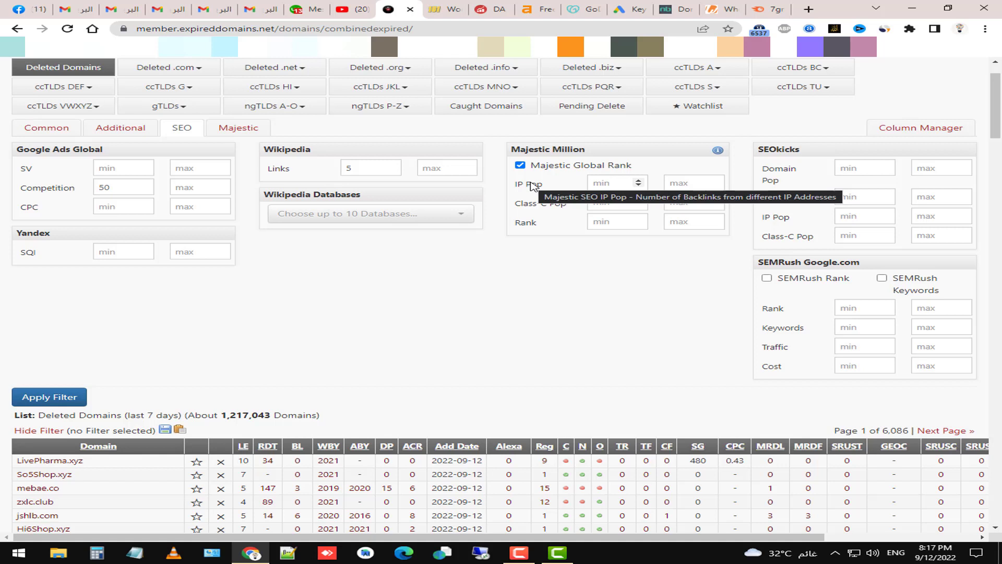
click(600, 183)
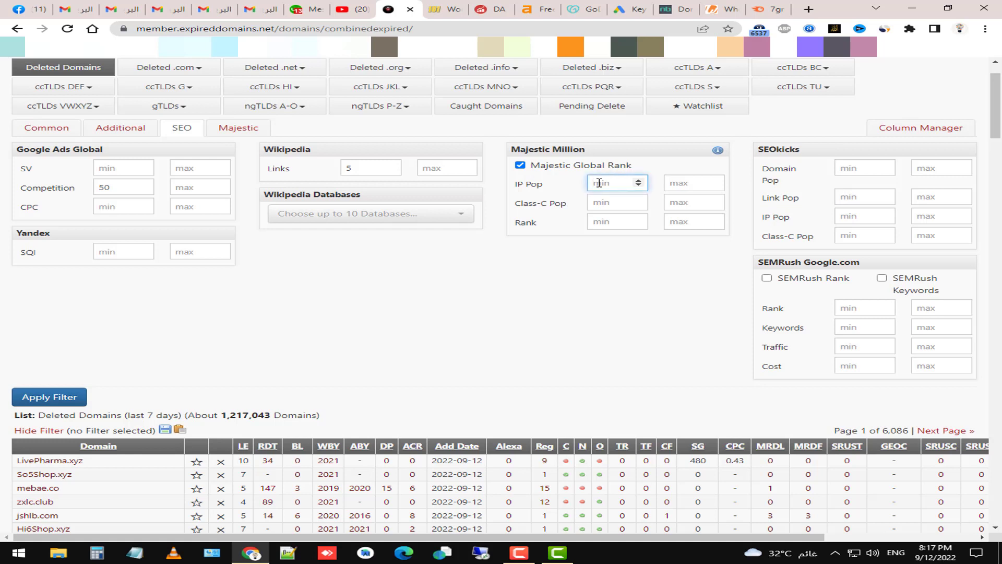
text(20)
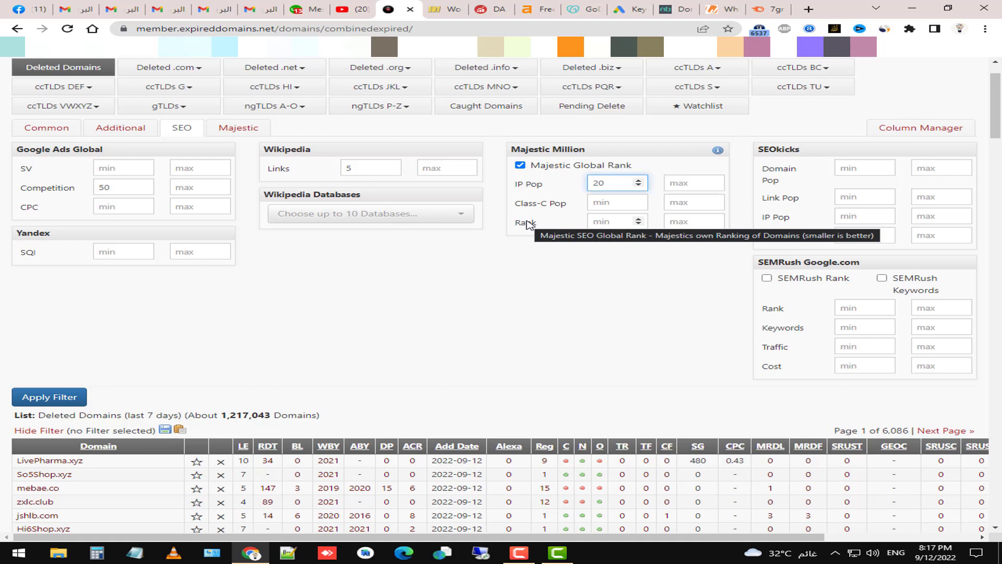
click(616, 226)
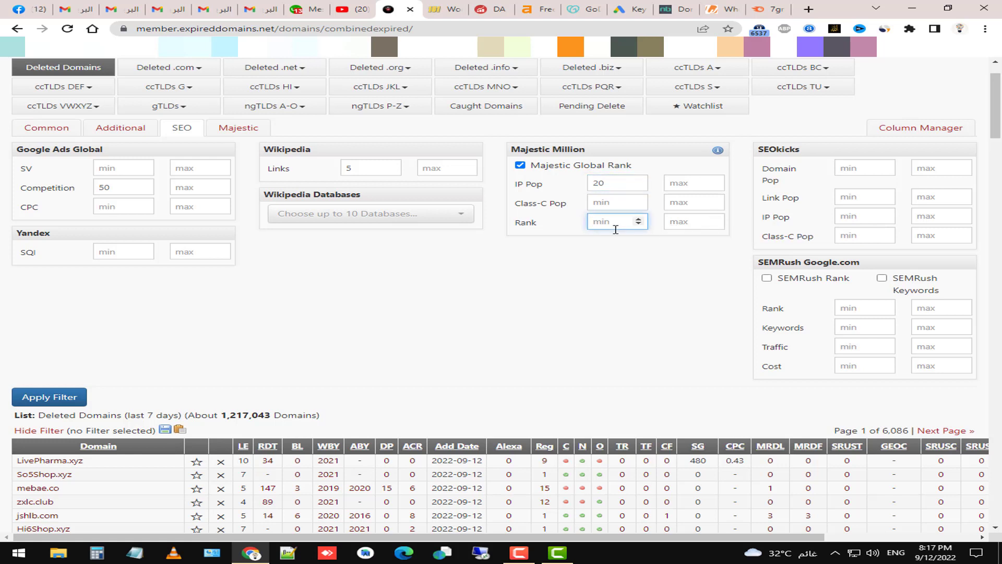
text(500)
- Enable the SEMRush Rank and SEMRush Keywords filters and look over the minimum Cost, Traffic, Keywords and Rank fields
click(785, 285)
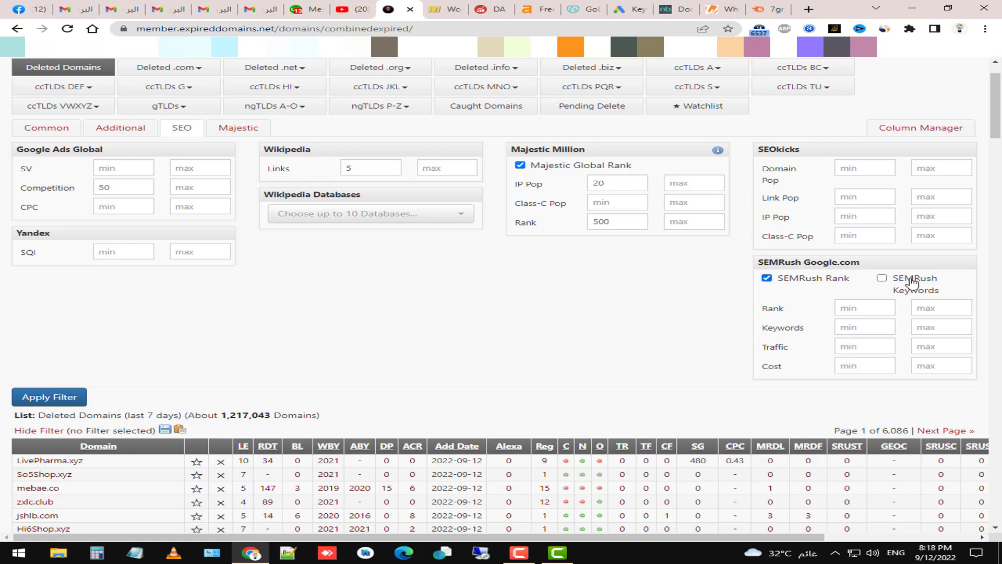
click(913, 283)
click(858, 367)
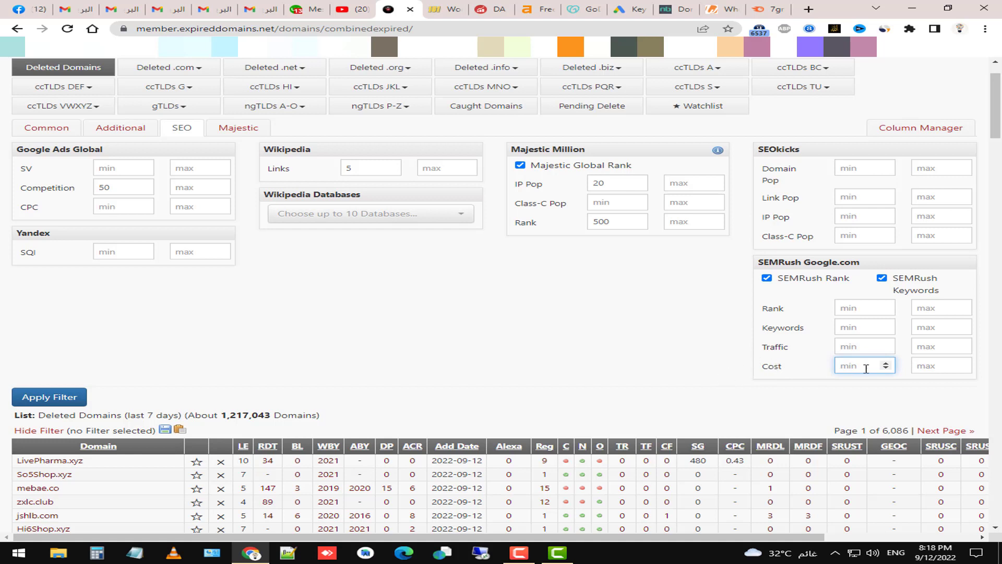
click(849, 349)
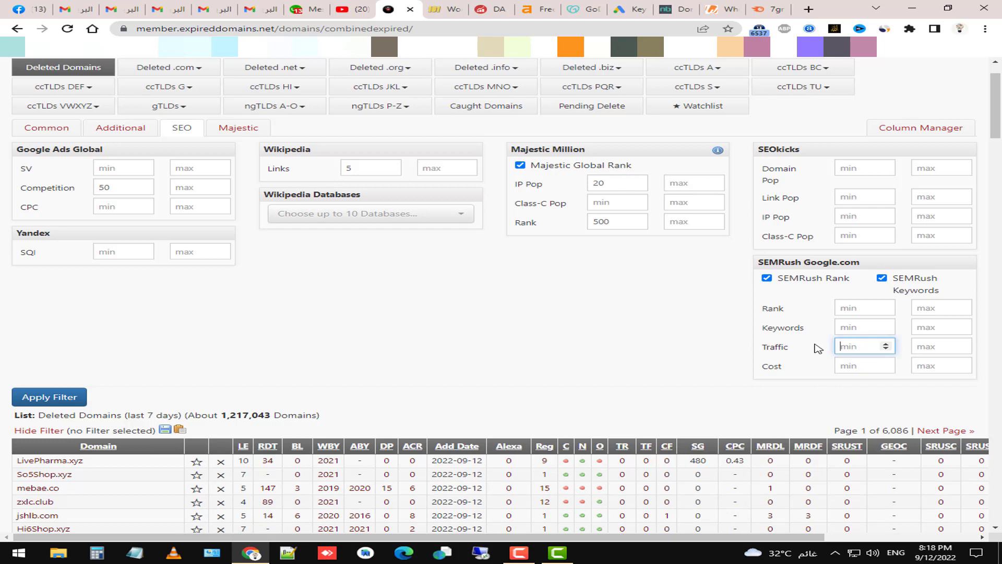
click(862, 328)
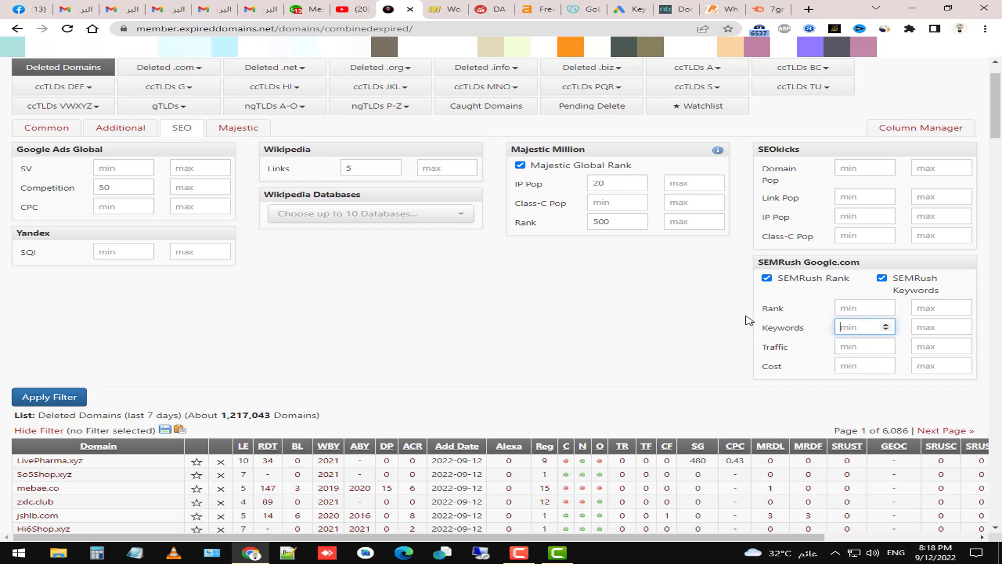
click(781, 312)
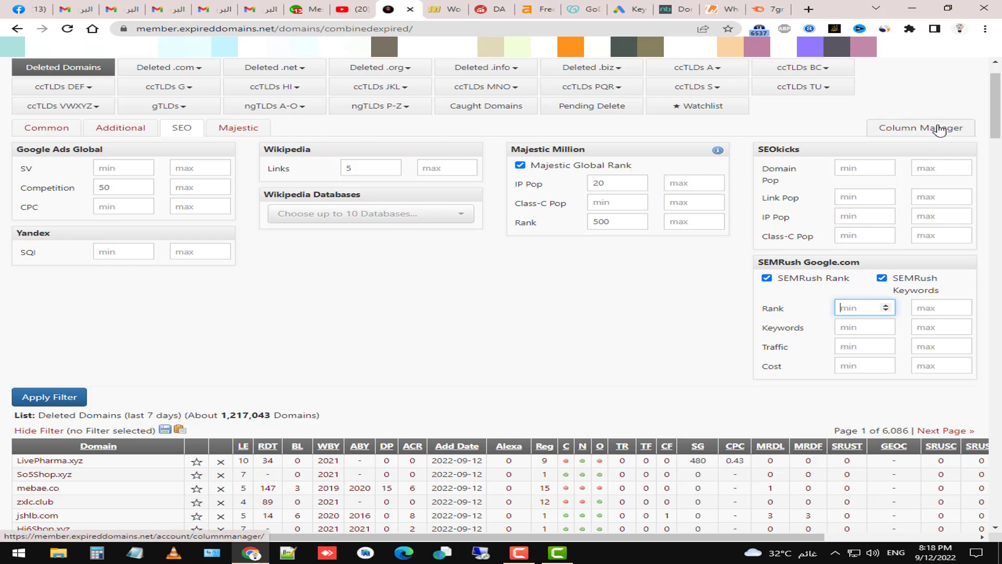
- Examine the domain list's columns, including RDT with the CNOBI article, Add Date, Reg for mebae.co, and Majestic Trust Flow
scroll(307, 401, down, 1)
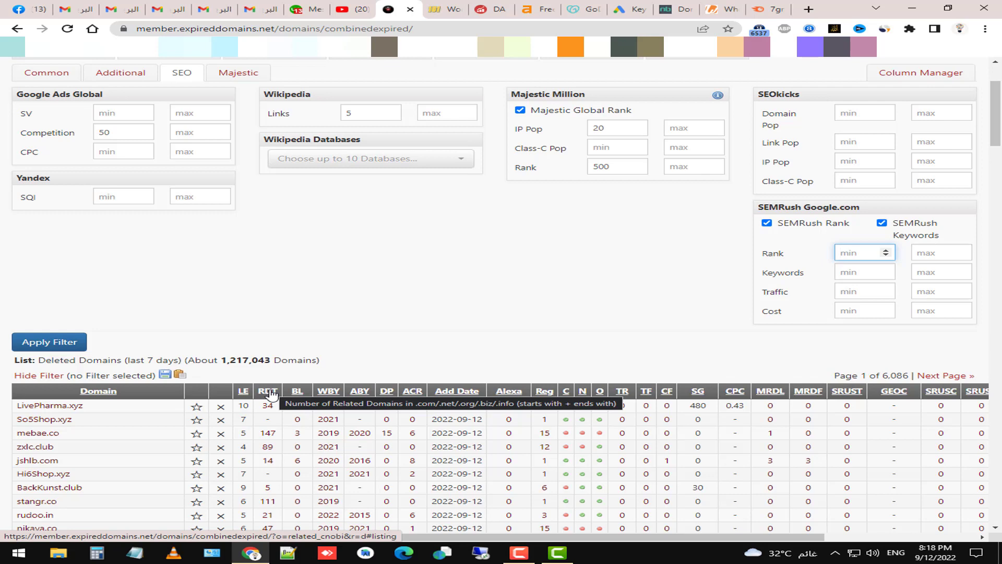
click(441, 9)
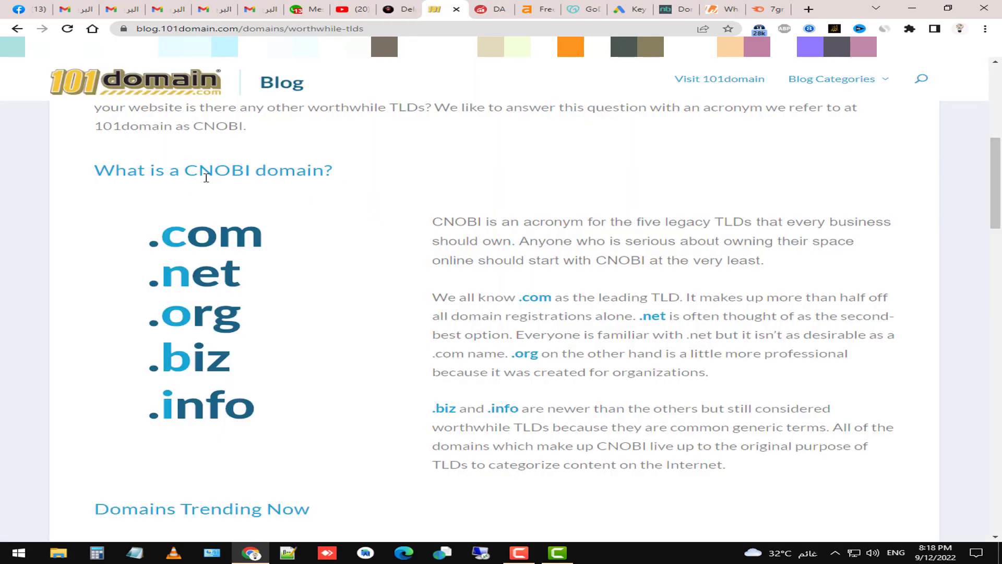
click(407, 9)
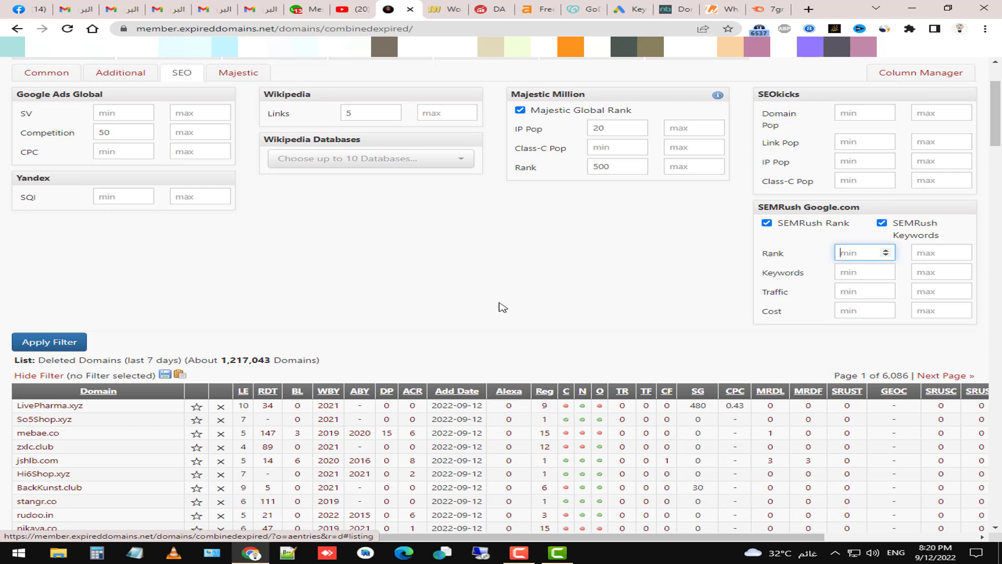
scroll(470, 371, down, 1)
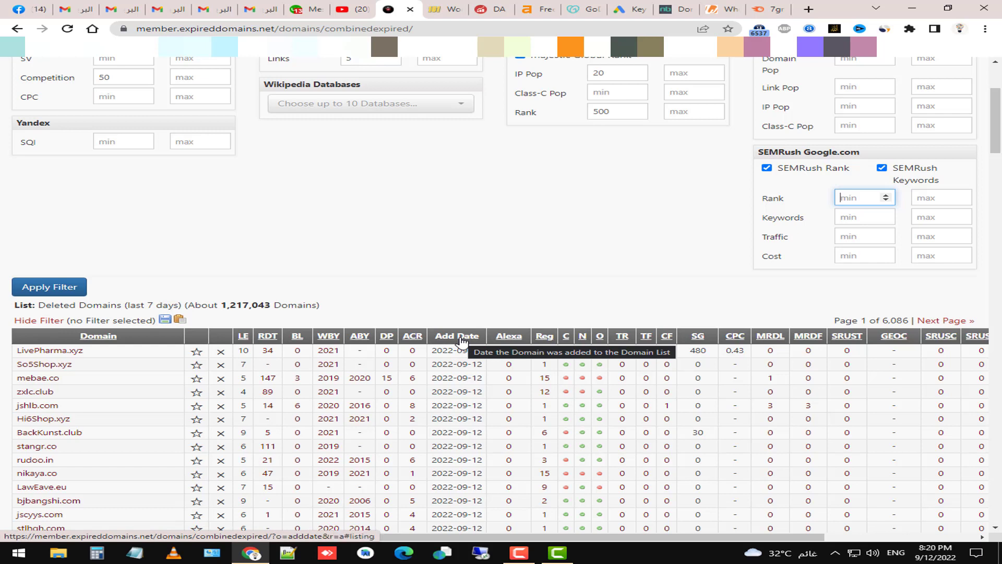
triple_click(473, 391)
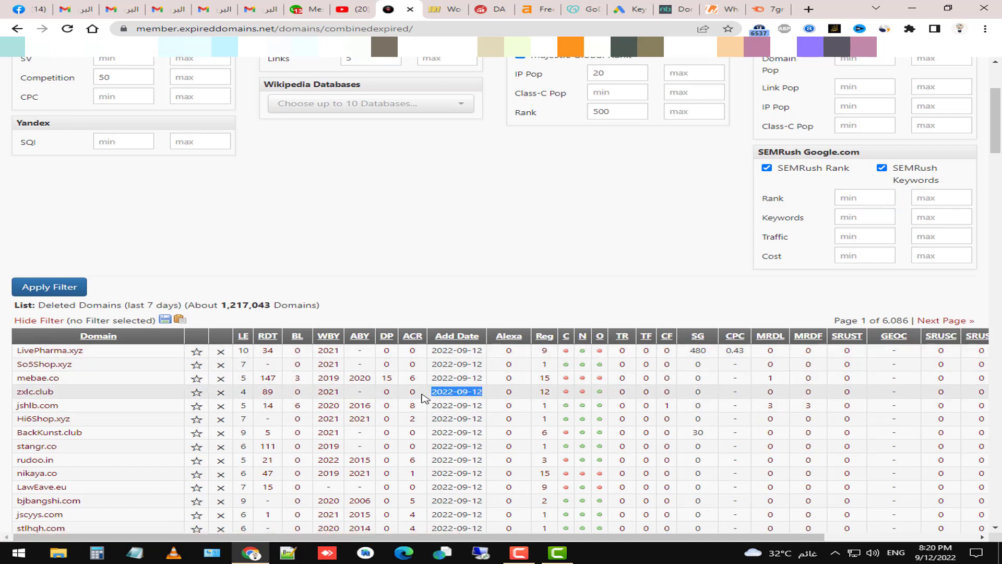
click(434, 418)
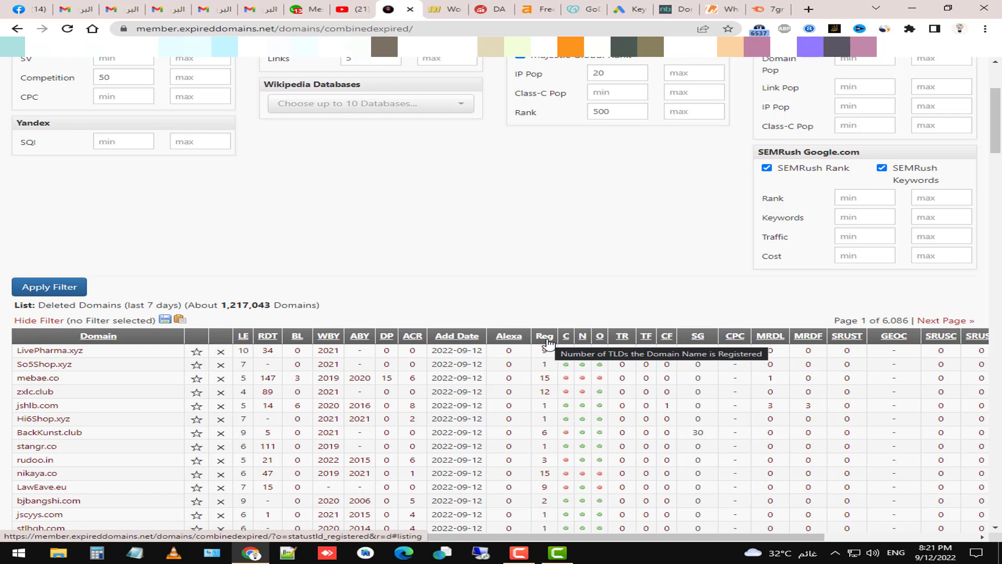
triple_click(129, 382)
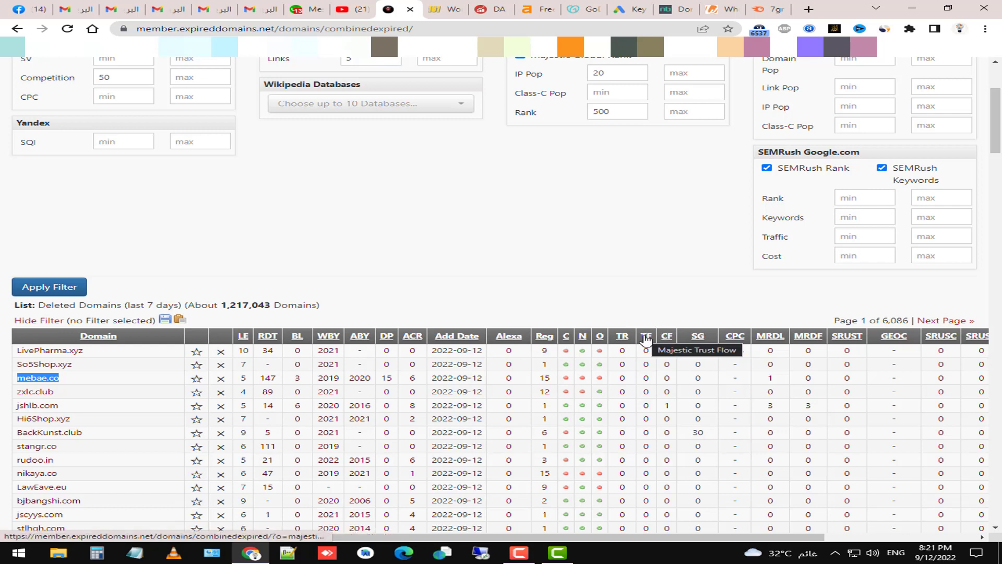
- Sort the deleted domains by Majestic Trust Ratio, highest first, and open the Majestic report for klimatysatory.pl
click(626, 336)
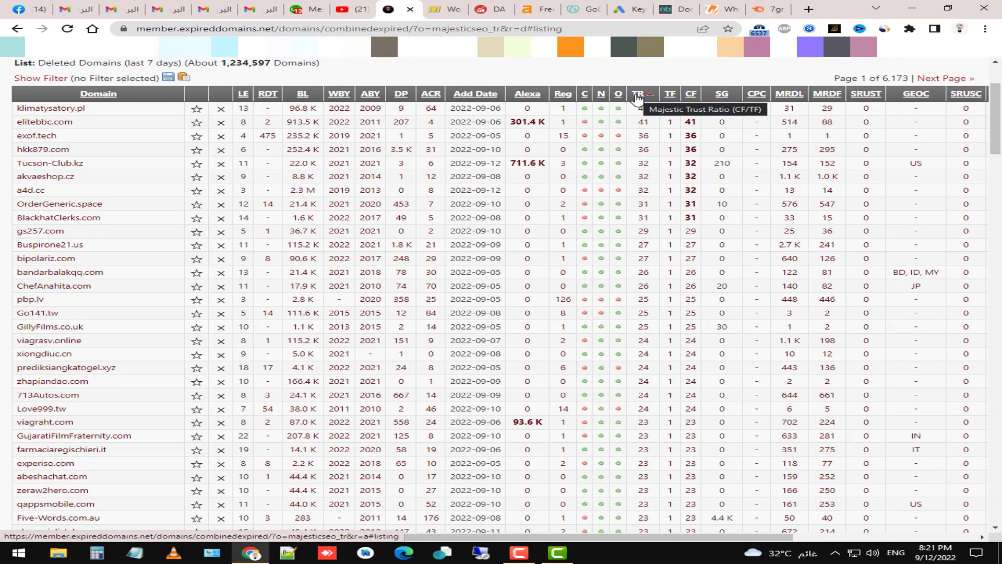
scroll(642, 223, up, 2)
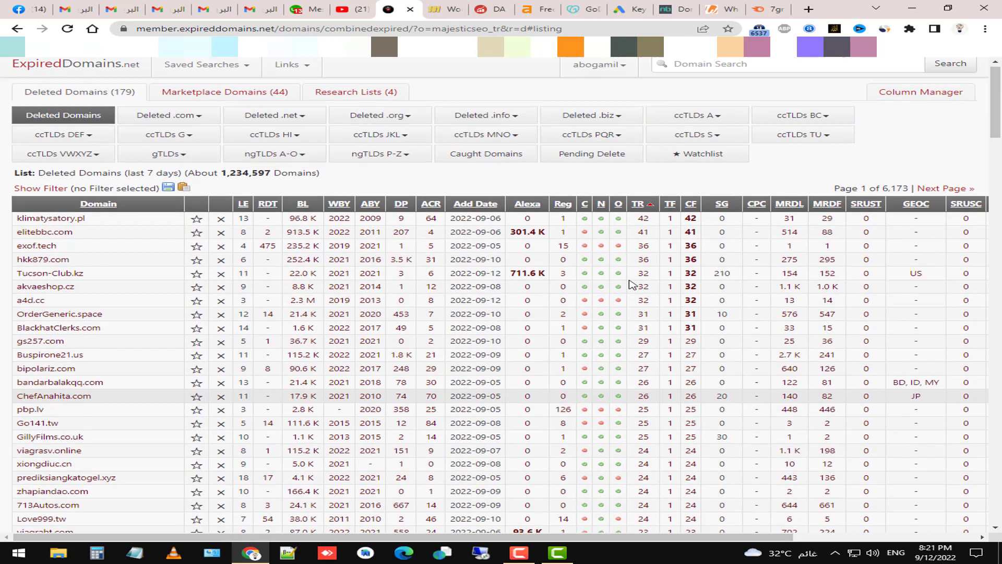
click(644, 223)
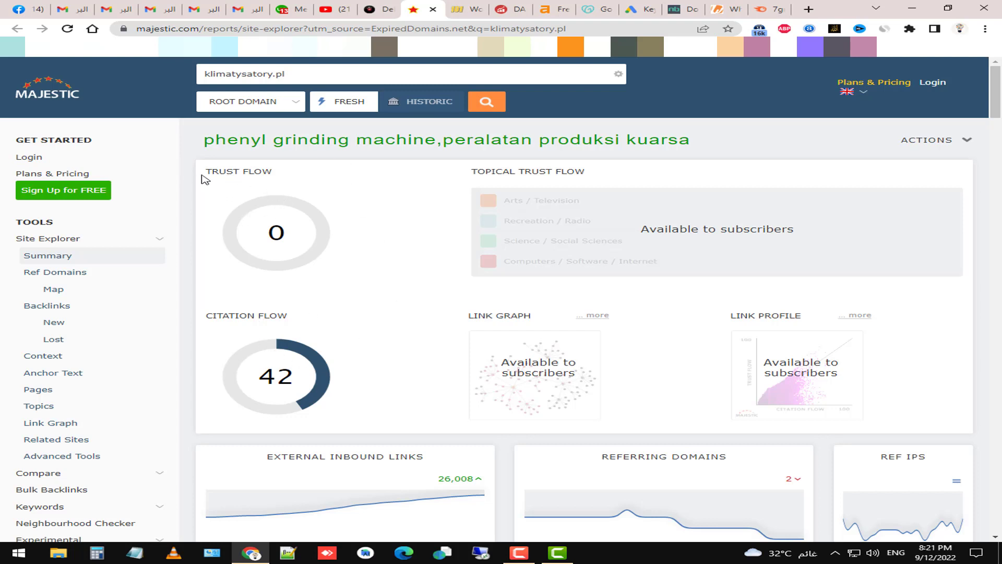
- Compare the Trust Flow and Citation Flow in the Majestic report for klimatysatory.pl
drag(206, 178, 334, 178)
drag(207, 320, 302, 320)
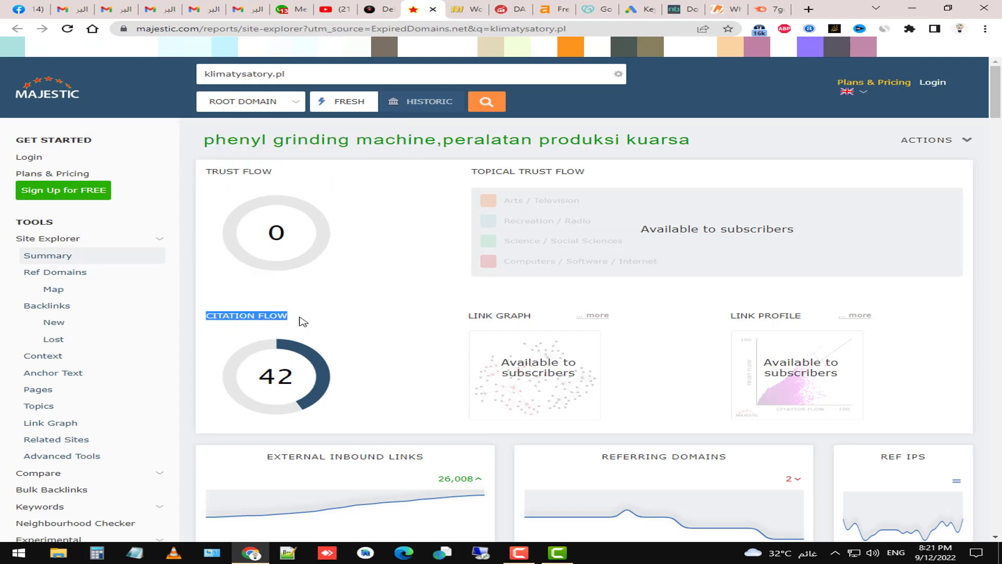
click(298, 336)
mouse_move(233, 323)
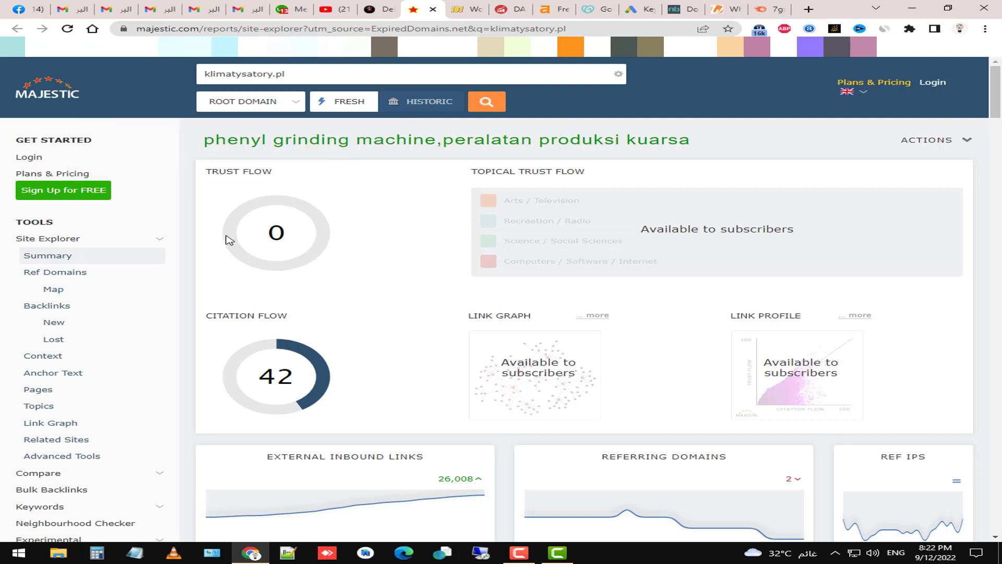
mouse_move(240, 176)
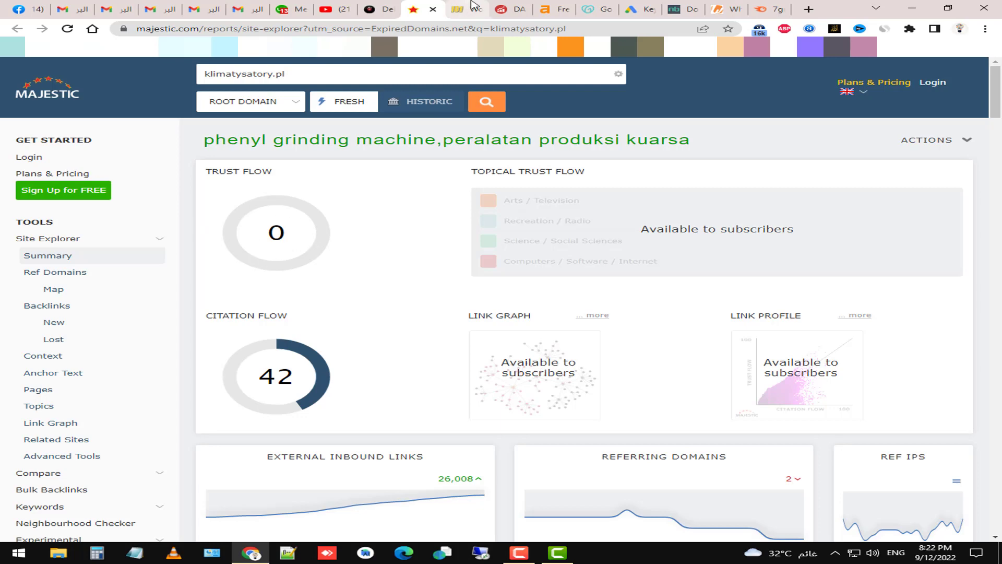
- Return to the deleted domains list, check the SG and Citation Flow columns for klimatysatory.pl, and sort by CPC, highest first
click(382, 9)
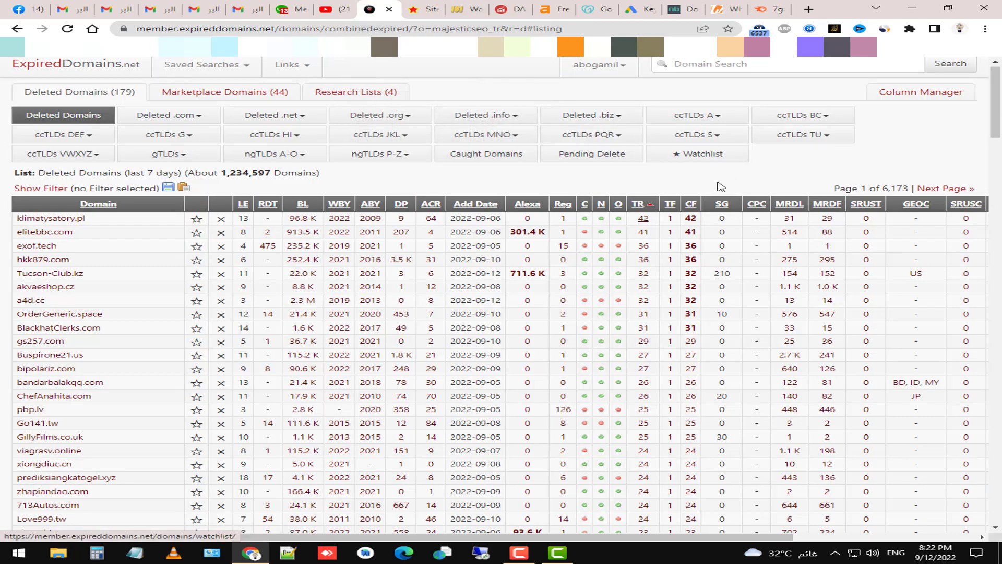
mouse_move(724, 208)
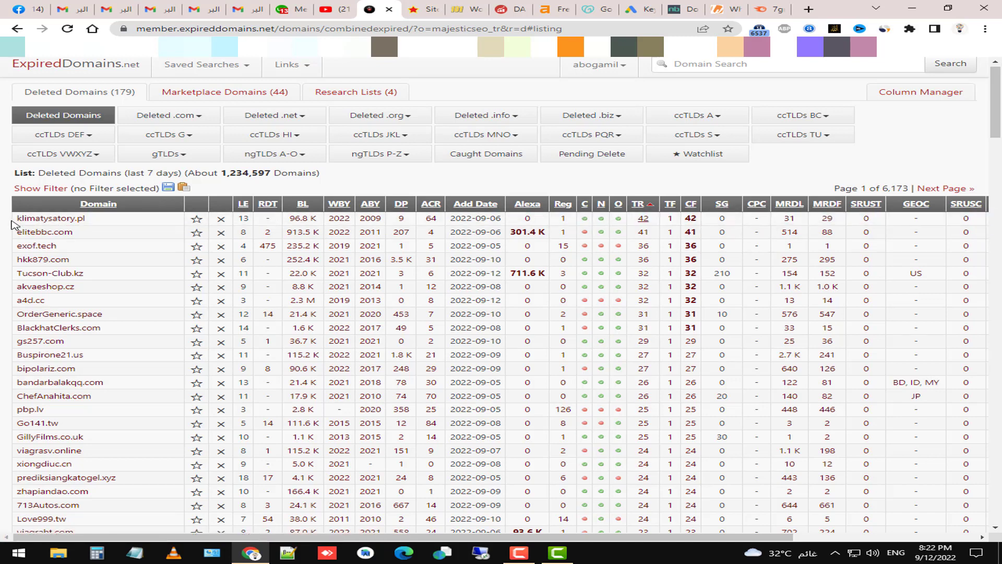
drag(17, 224, 78, 221)
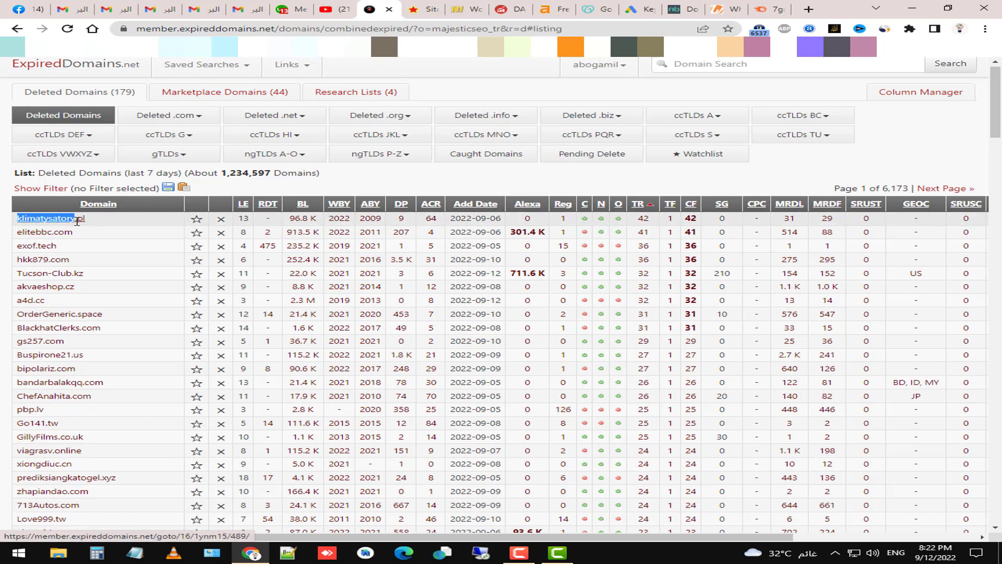
click(725, 216)
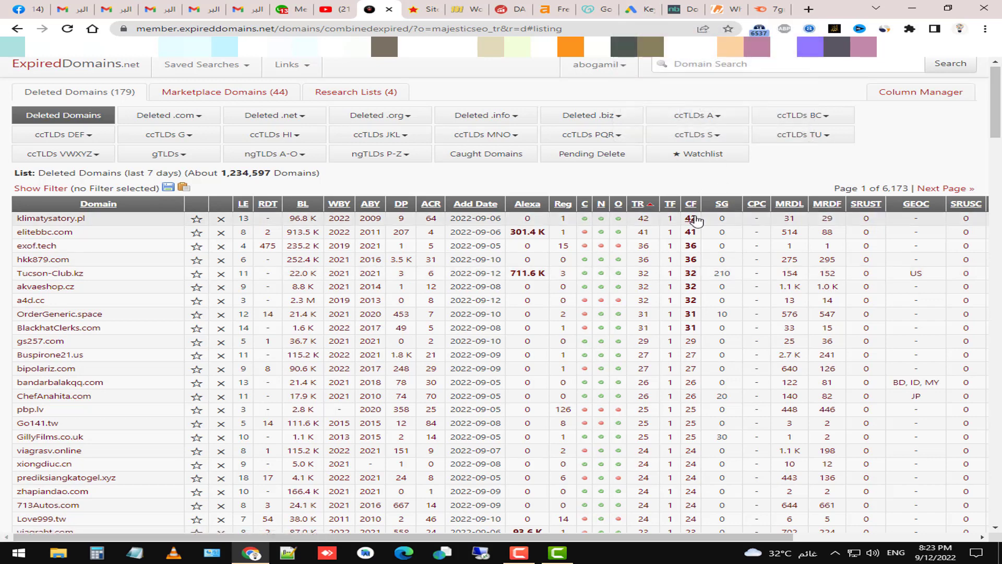
click(765, 205)
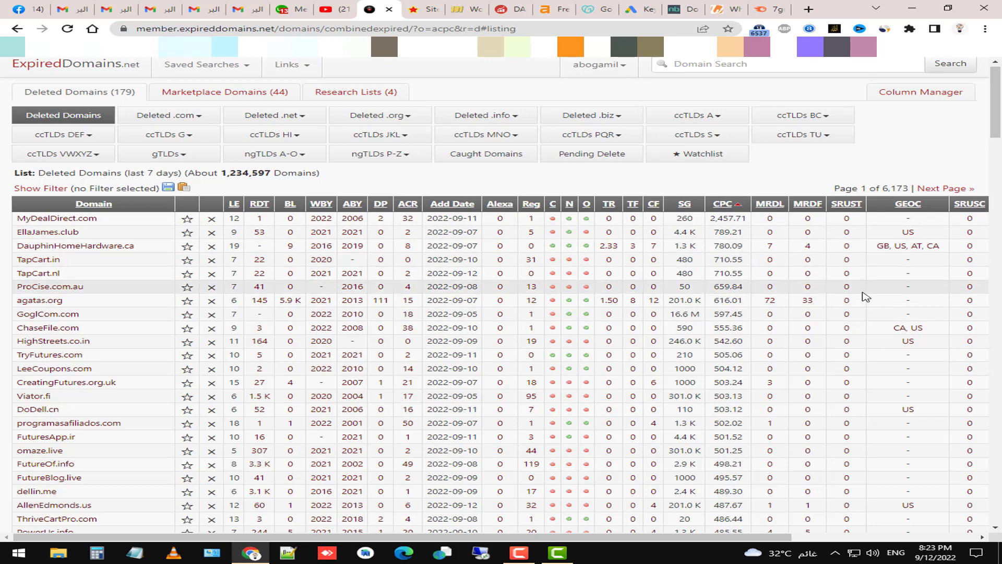
- Switch to Google Keyword Planner, start discovering new keywords, and remove Egypt to target all locations
click(646, 7)
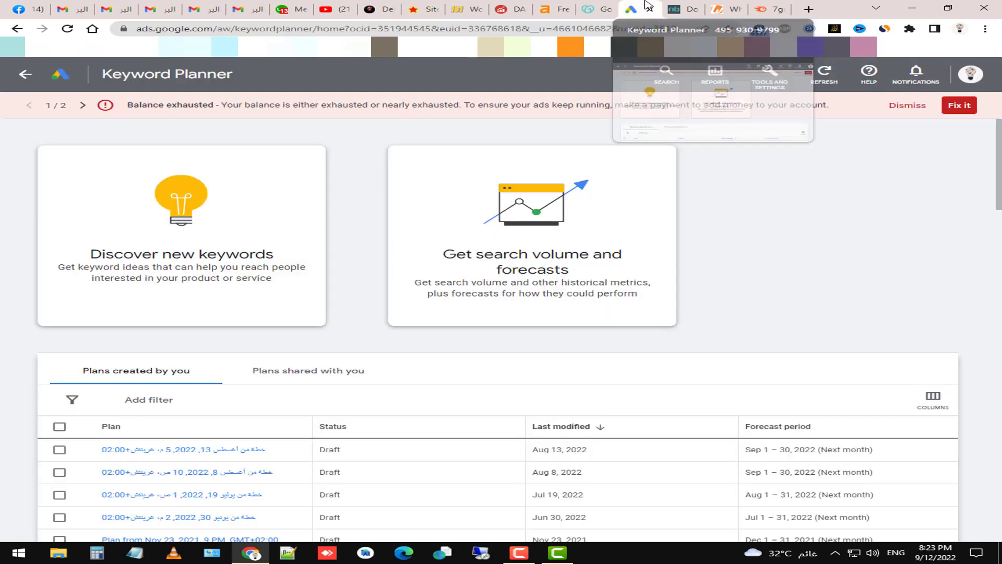
click(264, 266)
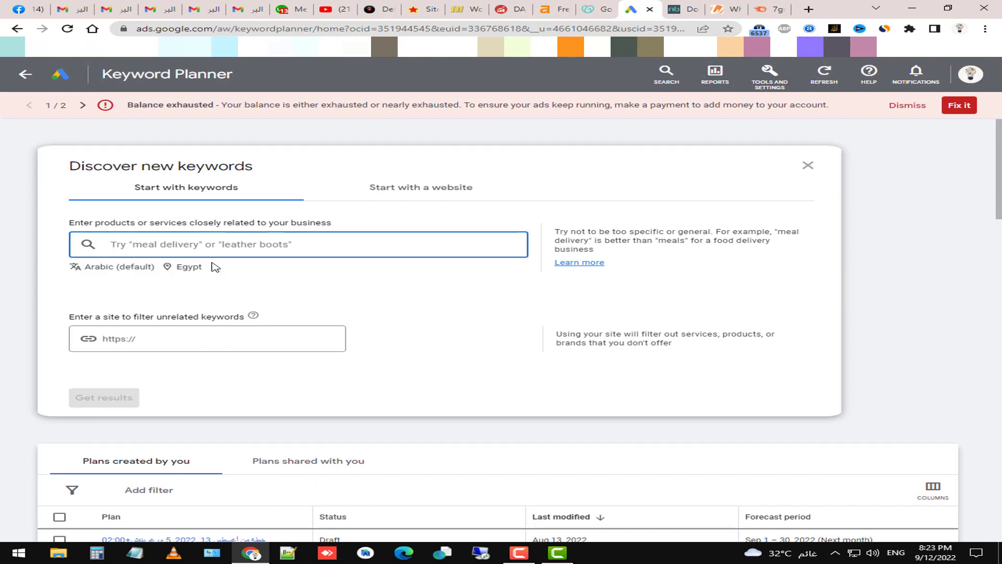
click(189, 266)
click(400, 261)
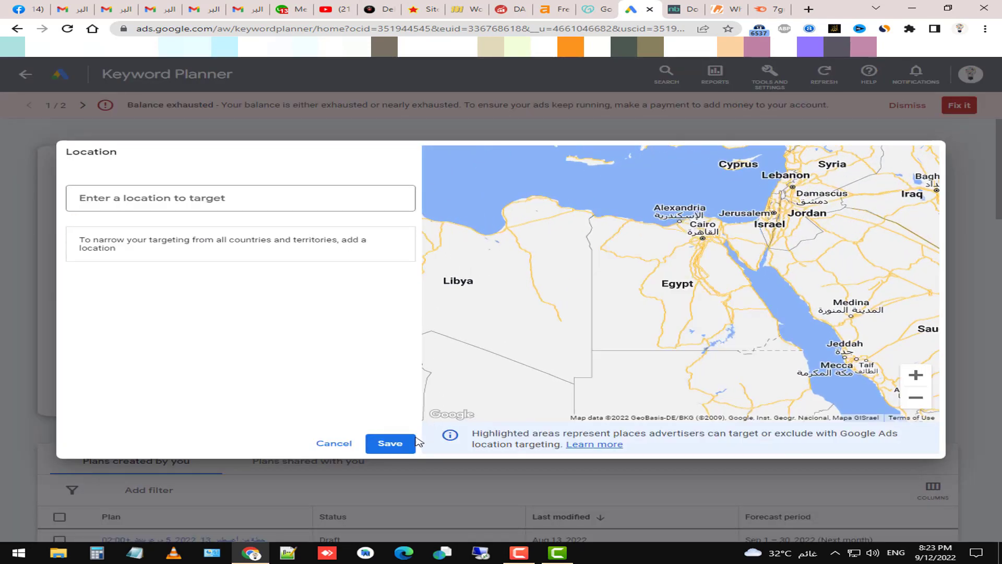
click(415, 442)
- Set the keyword search language to English and activate the products or services entry field
click(111, 270)
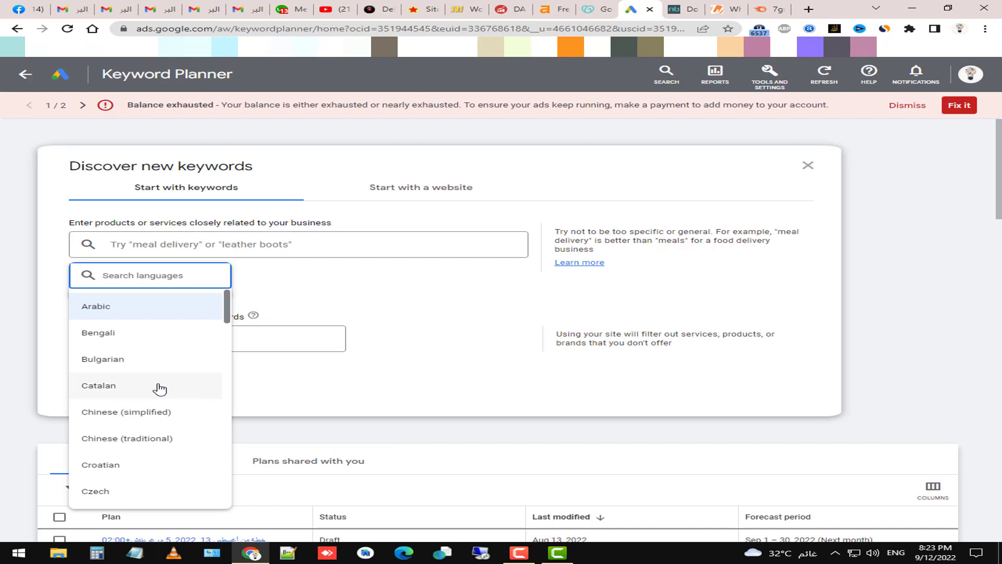
scroll(159, 389, down, 2)
scroll(175, 399, down, 2)
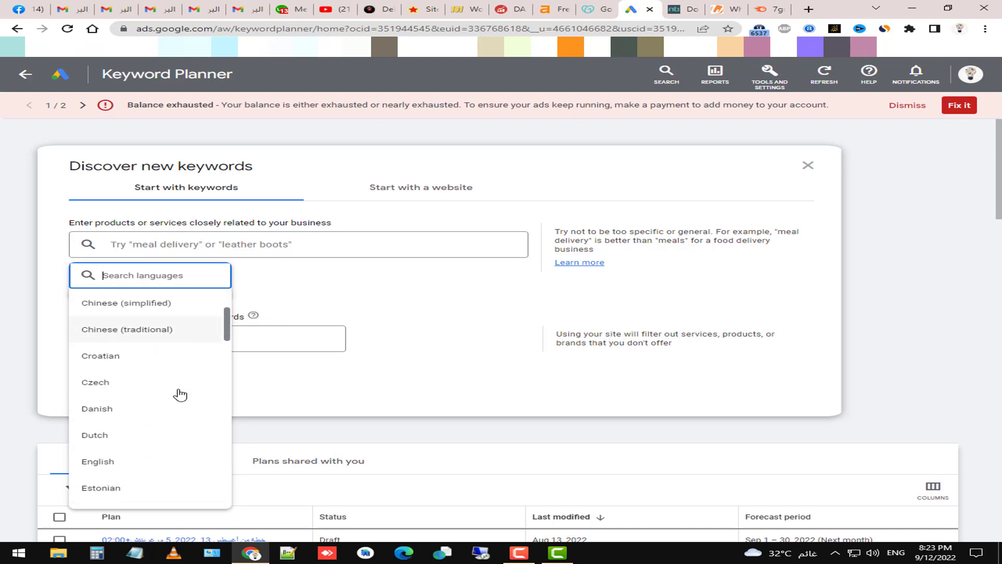
click(155, 464)
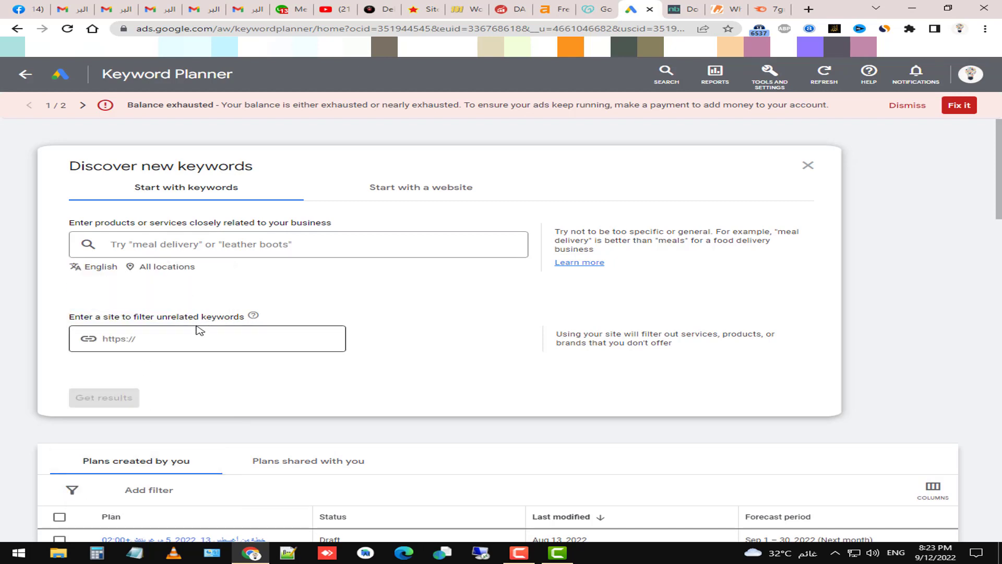
click(232, 252)
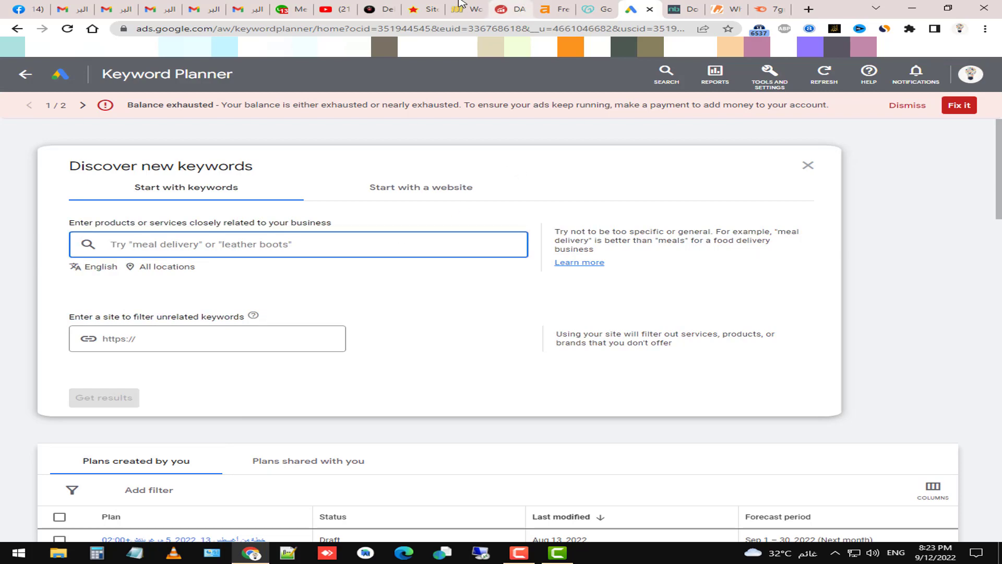
- Copy the name MyDealDirect from the deleted domains list and get Google Keyword Planner results for it
click(384, 9)
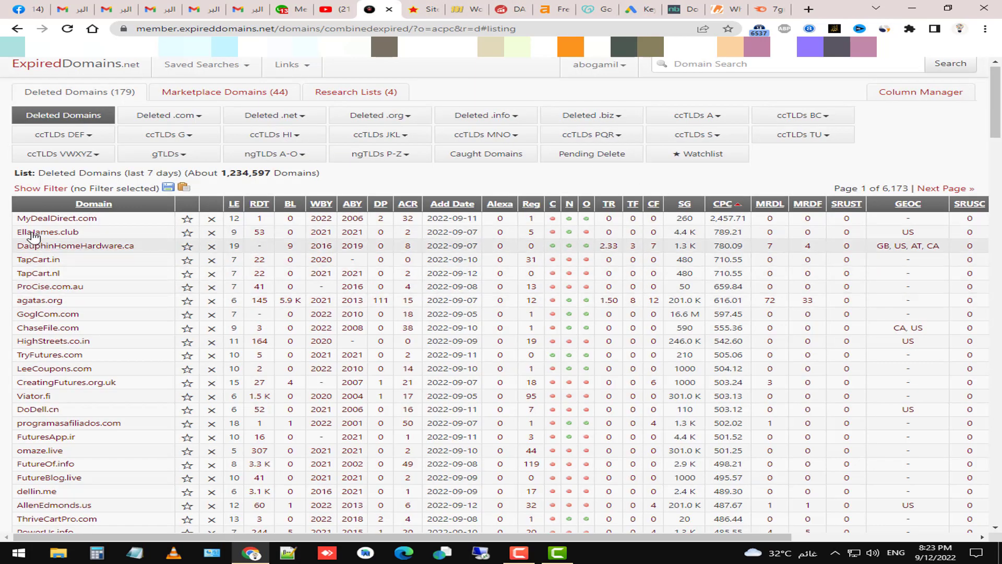
drag(18, 222, 79, 219)
key(ctrl+c)
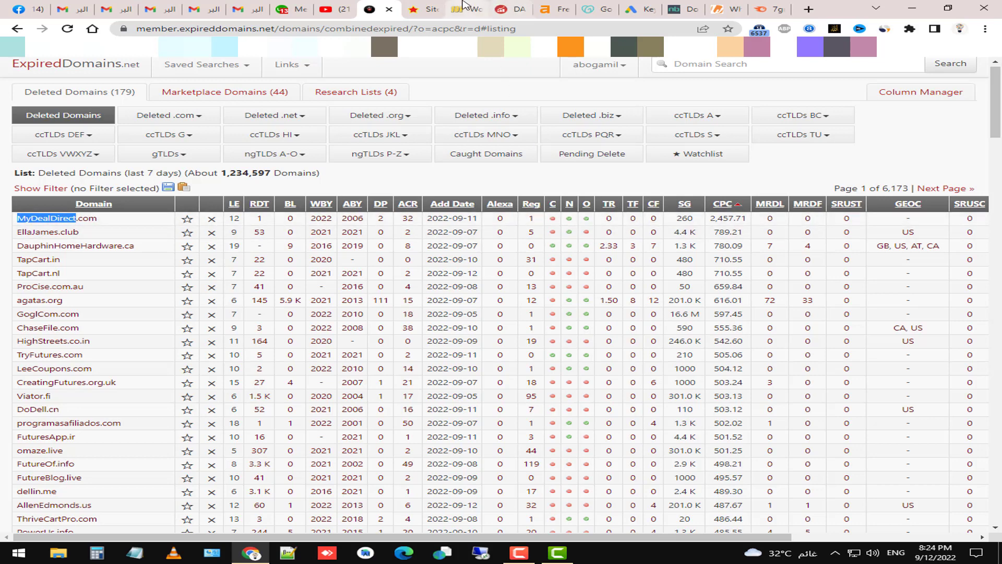
click(631, 6)
click(176, 243)
key(ctrl+v)
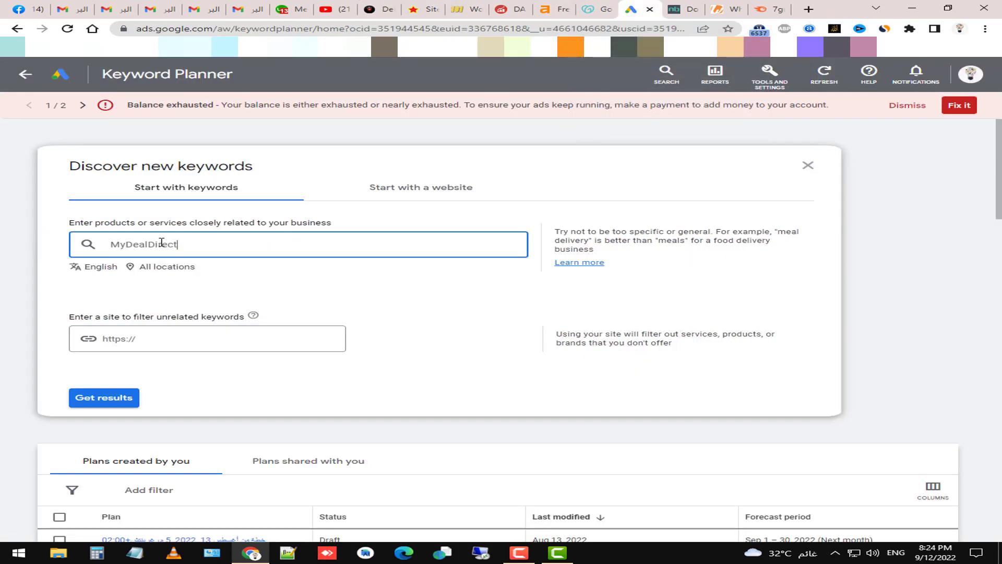
click(128, 244)
click(104, 398)
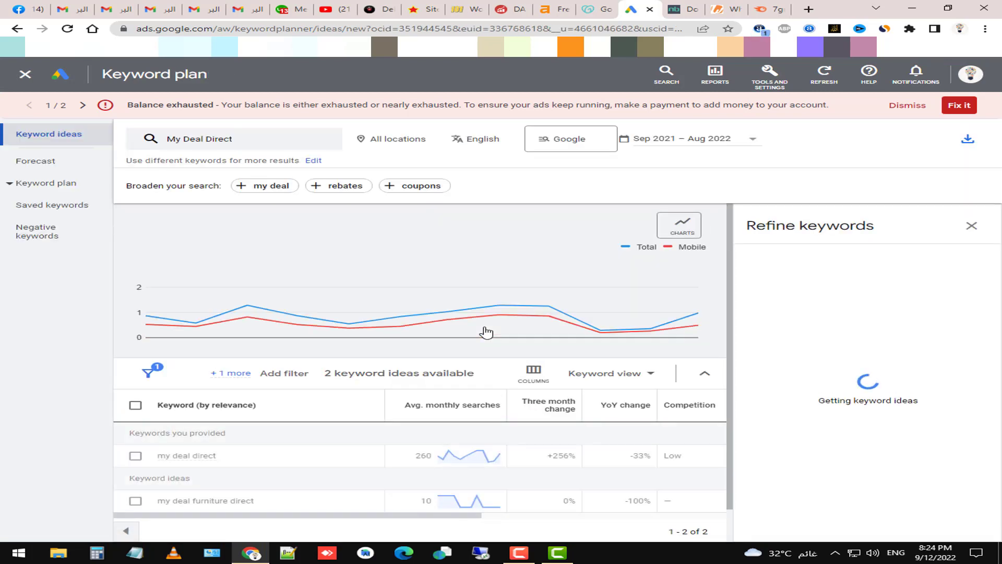
- Close the keyword refinement pane and check the average monthly searches for "my deal direct"
click(971, 225)
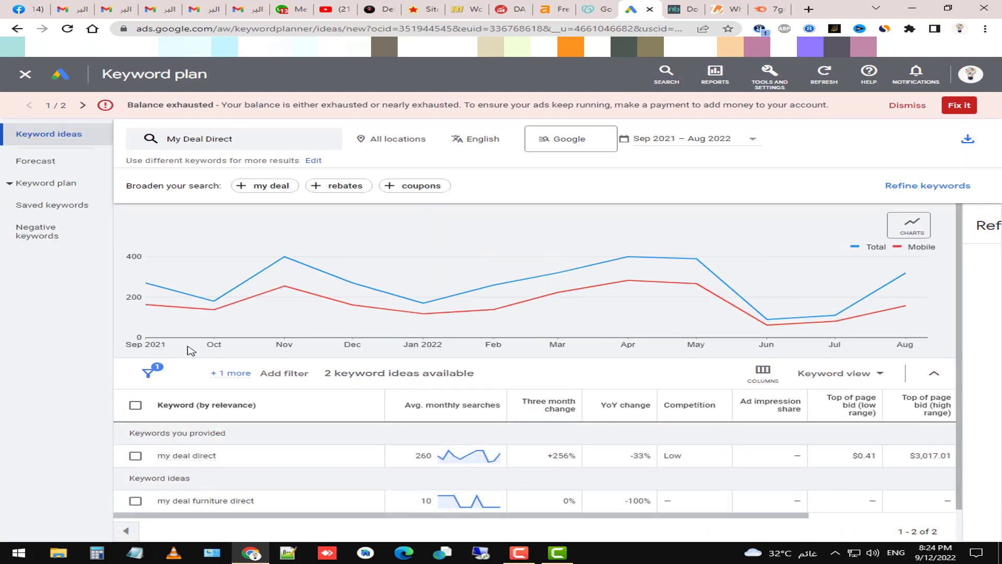
scroll(320, 347, down, 1)
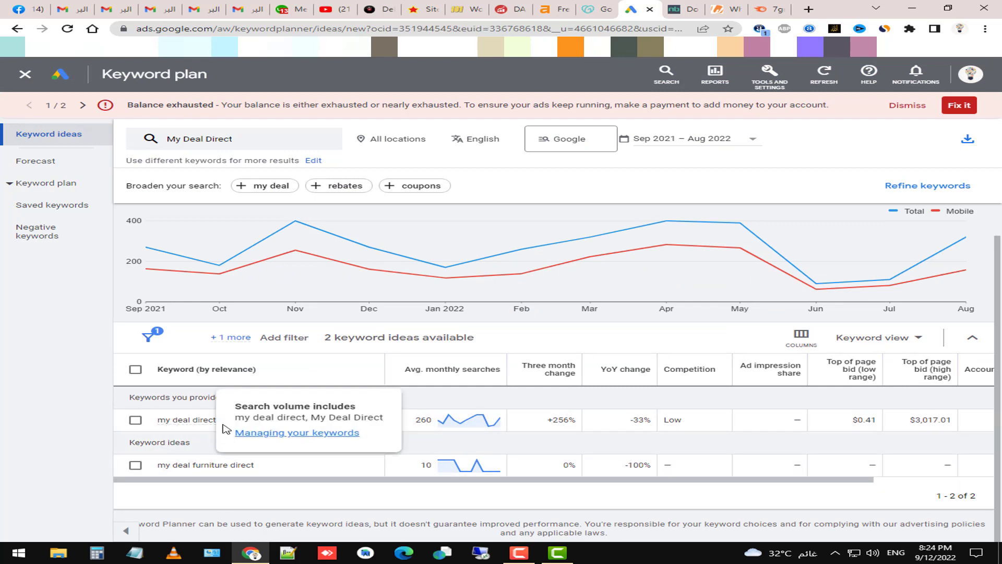
mouse_move(430, 422)
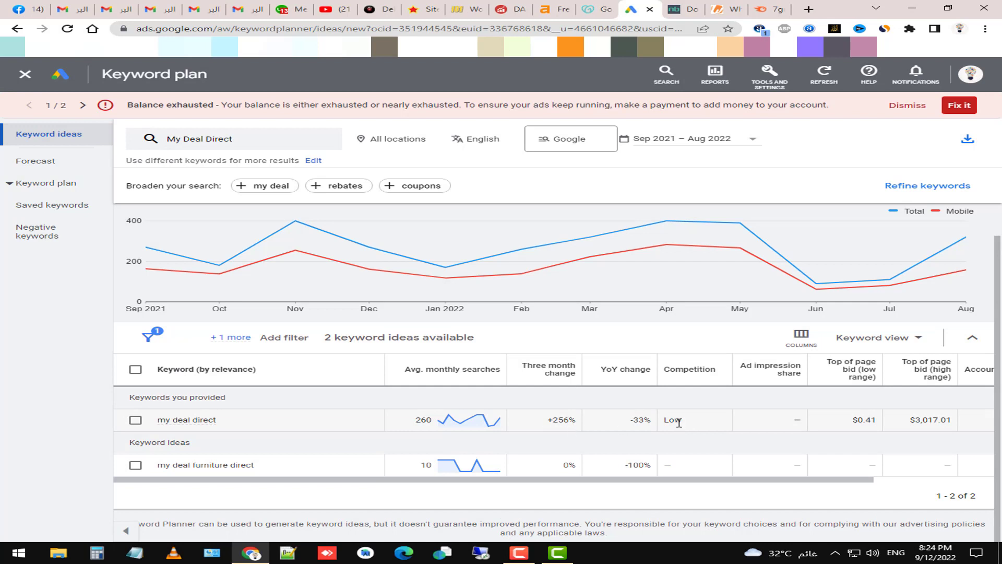
- Compare the low-range and high-range top of page bids for "my deal direct"
drag(757, 480, 830, 484)
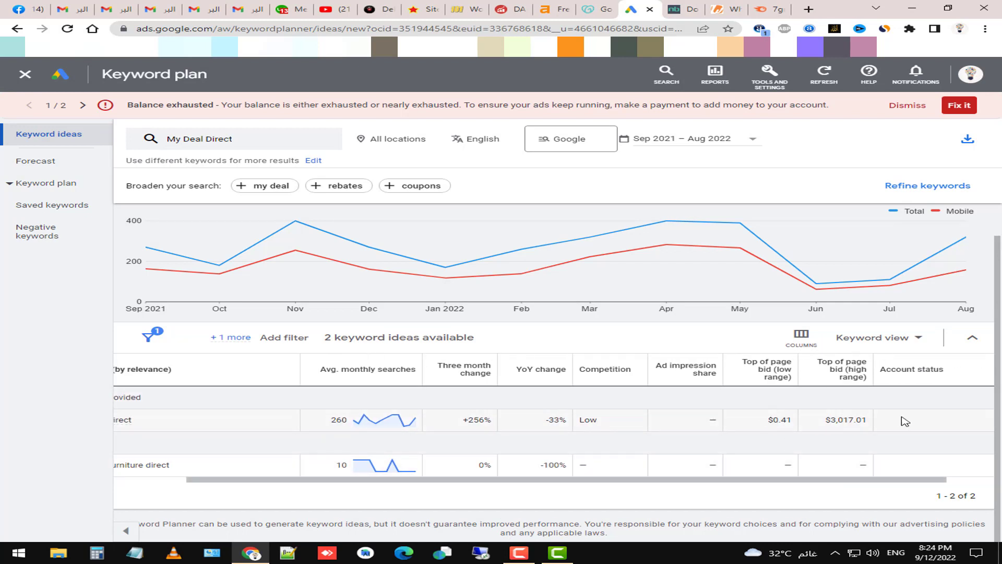
drag(880, 423, 758, 424)
click(770, 426)
drag(828, 417, 882, 424)
triple_click(828, 421)
click(828, 421)
drag(672, 479, 477, 483)
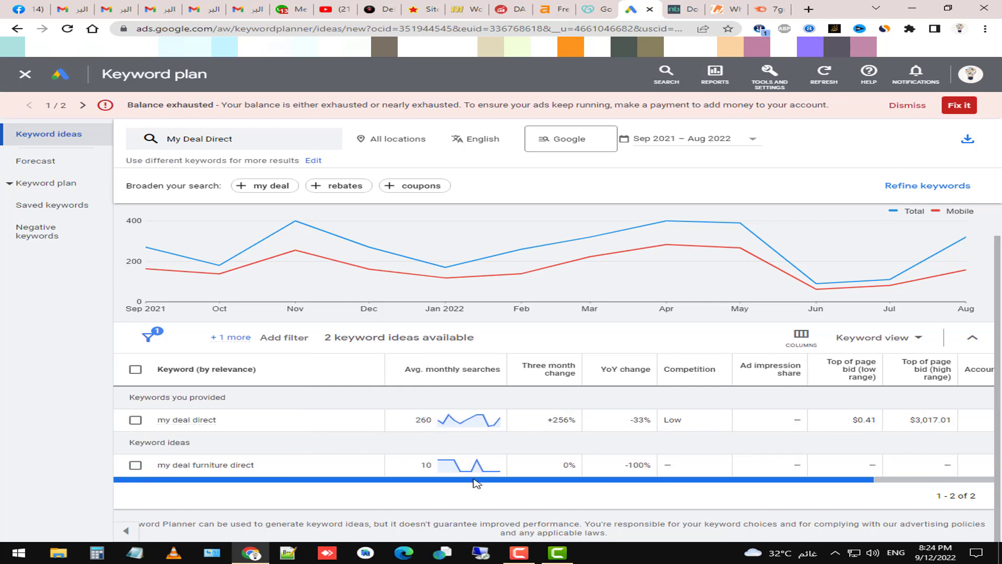
drag(561, 484, 695, 460)
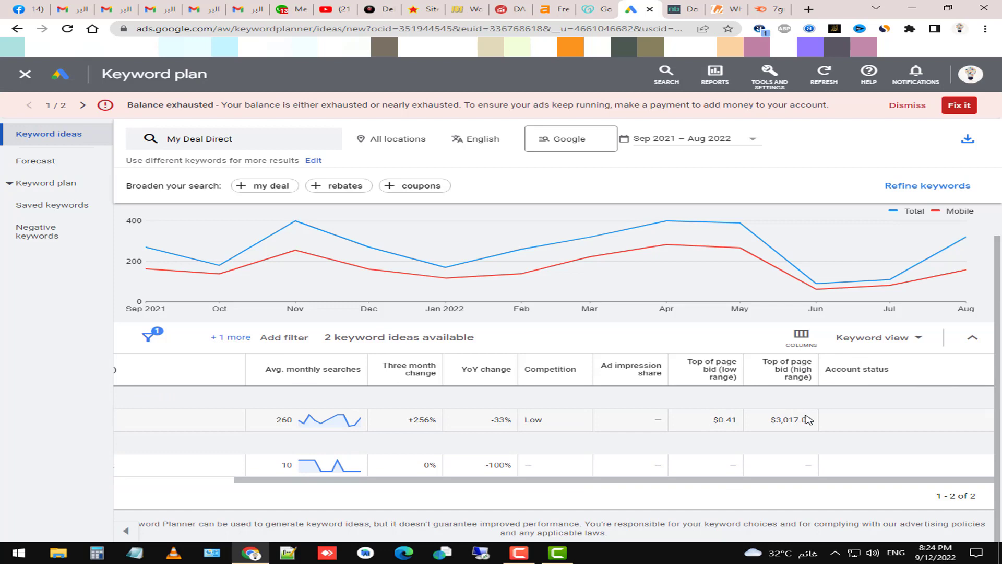
mouse_move(712, 379)
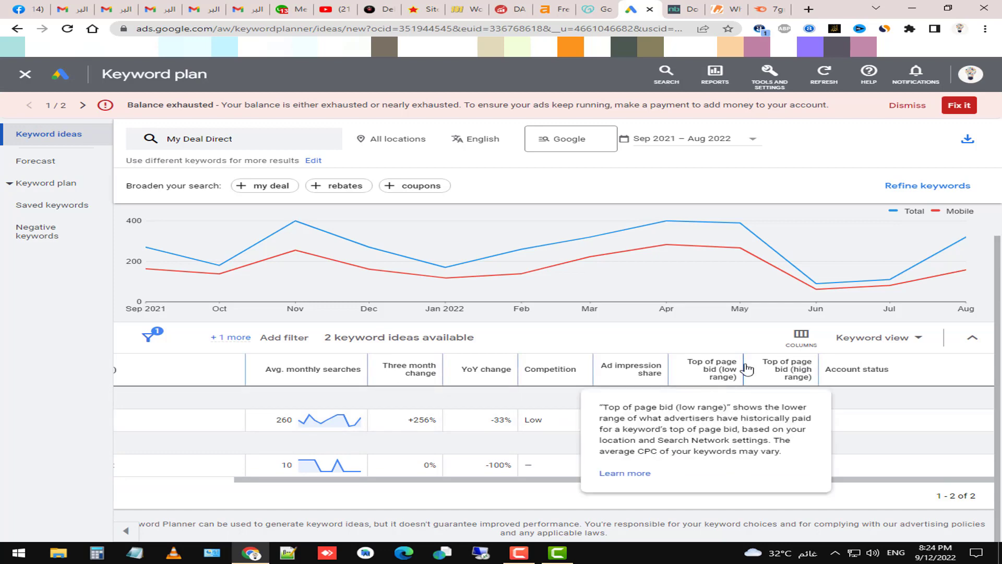
- Return to the ExpiredDomains.net deleted domains list and sort it by MRDL, highest first
click(400, 7)
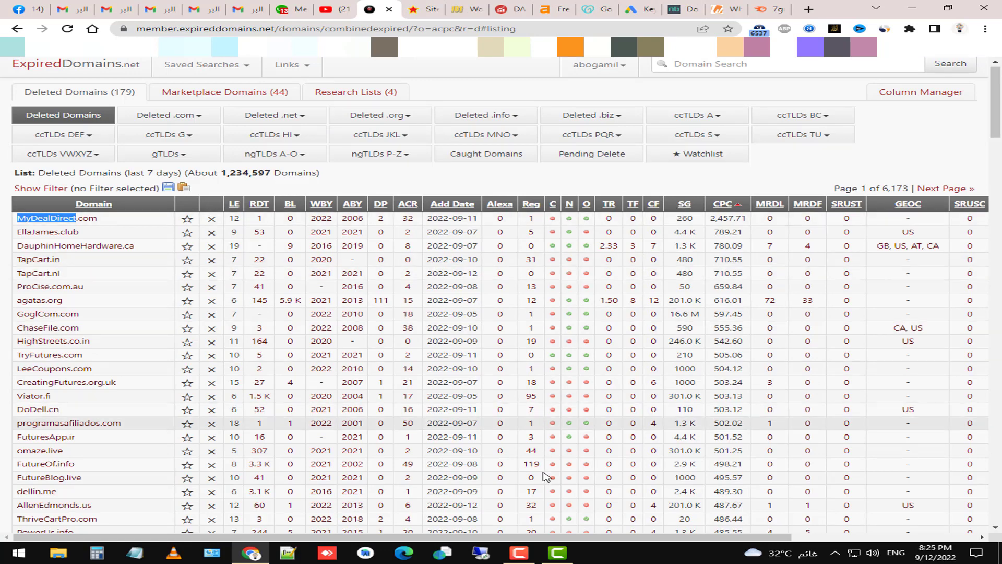
scroll(440, 509, right, 2)
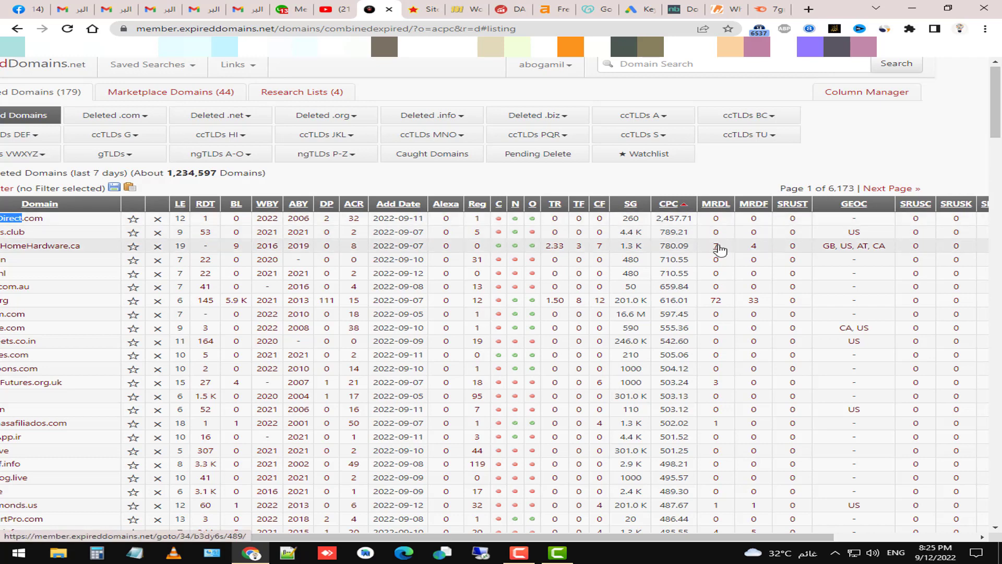
click(718, 207)
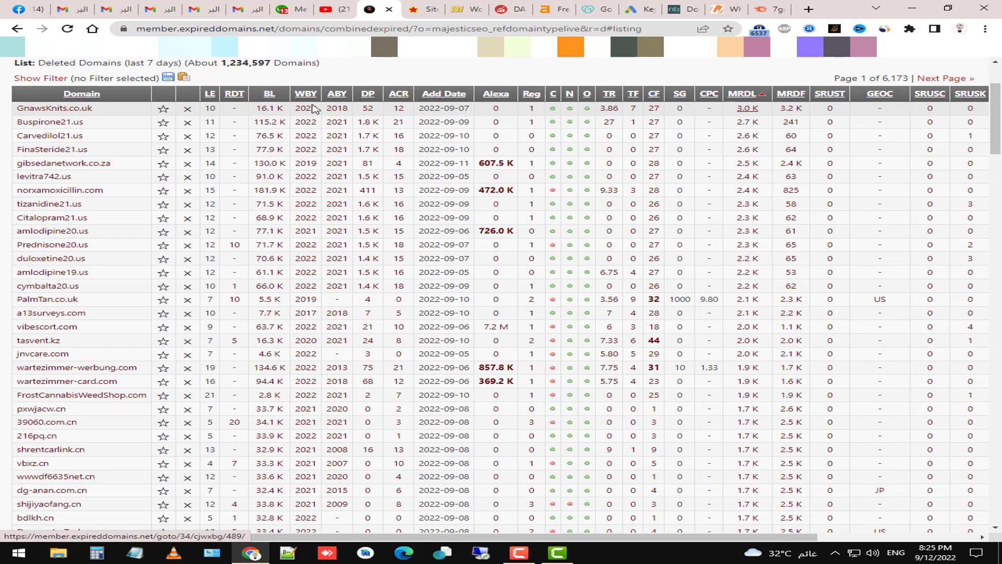
- Open the Majestic report for GnawsKnits.co.uk and examine its Trust Flow, Citation Flow, external inbound links and referring domains
click(749, 107)
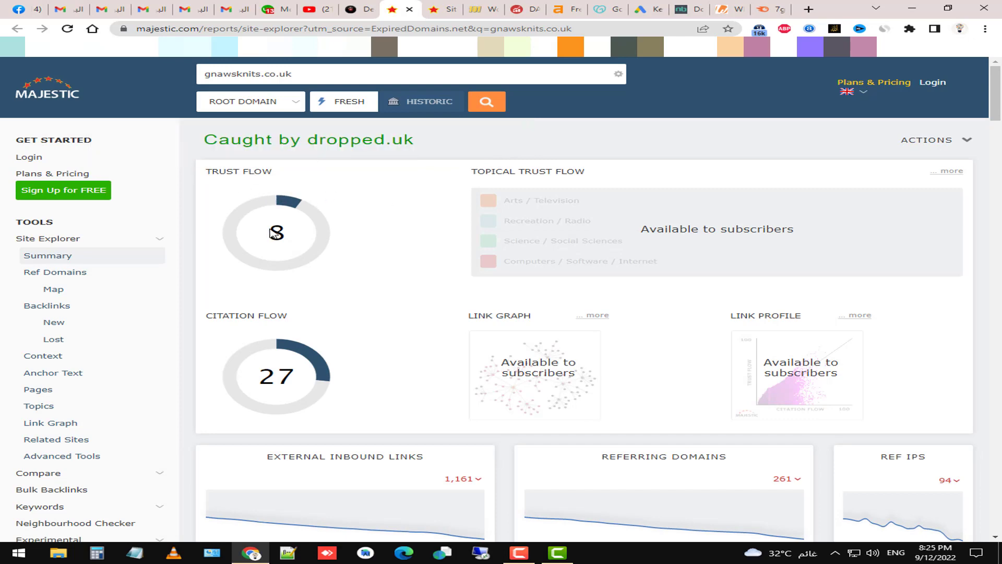
scroll(313, 324, down, 4)
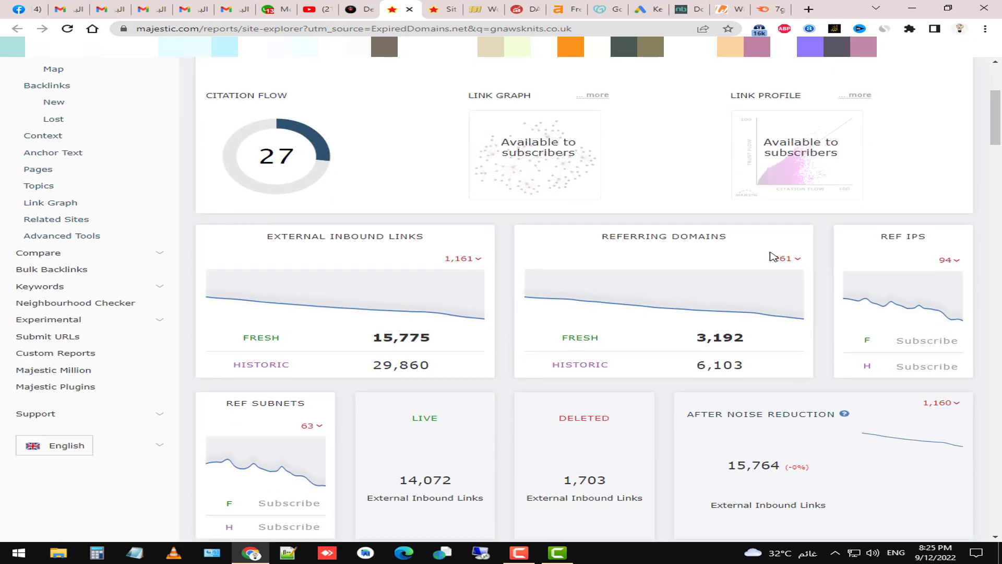
scroll(452, 288, down, 1)
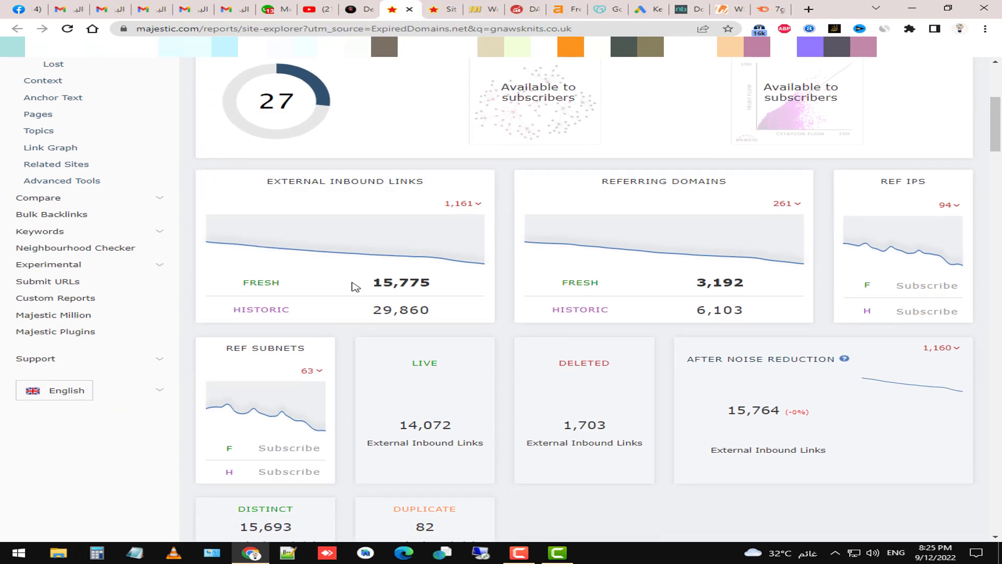
drag(355, 318, 458, 316)
click(460, 317)
scroll(650, 306, down, 2)
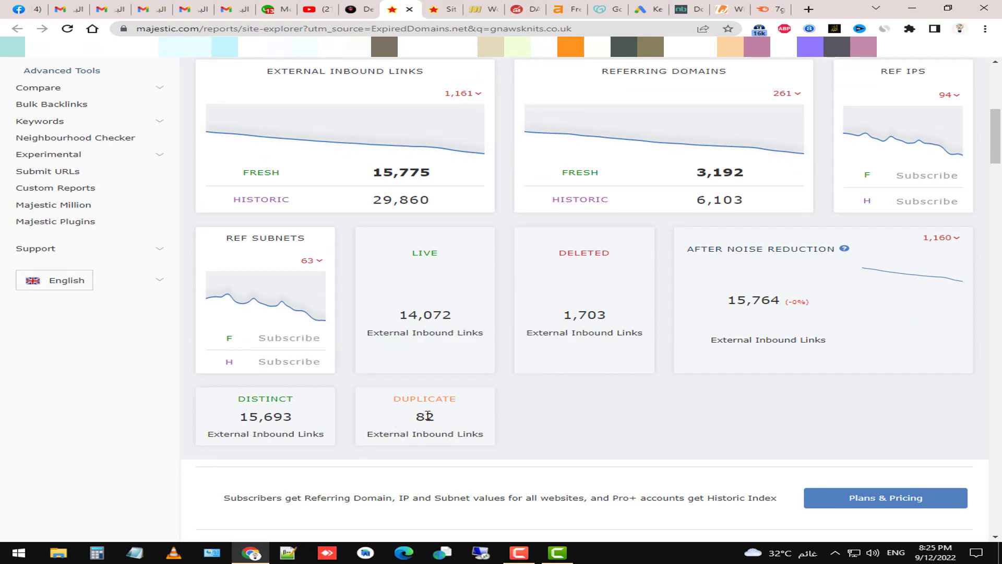
scroll(754, 362, up, 1)
scroll(555, 336, down, 8)
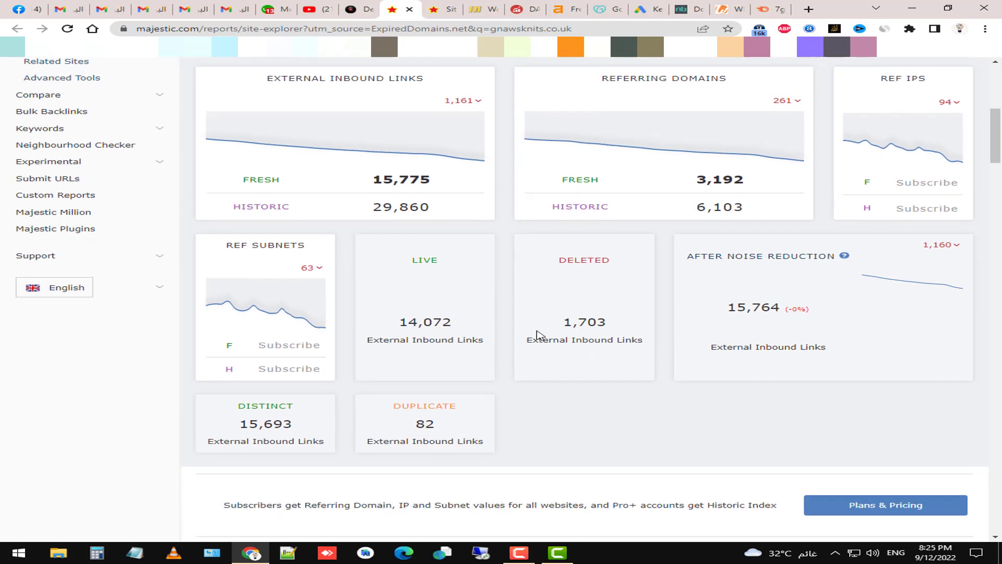
- Review the domain information, languages and Topical Trust Flow sections of the Majestic report for gnawsknits.co.uk
scroll(379, 325, down, 1)
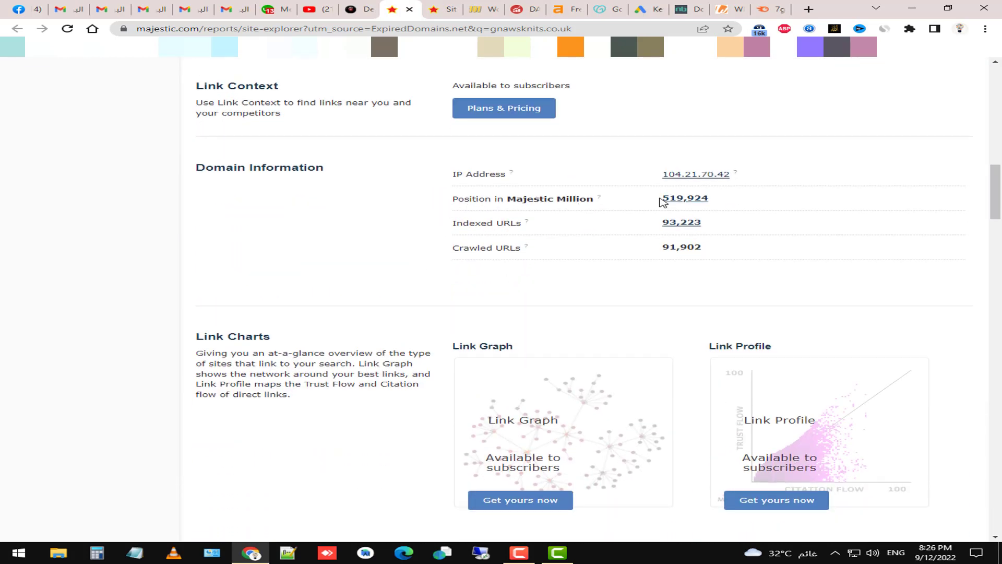
double_click(712, 197)
click(609, 217)
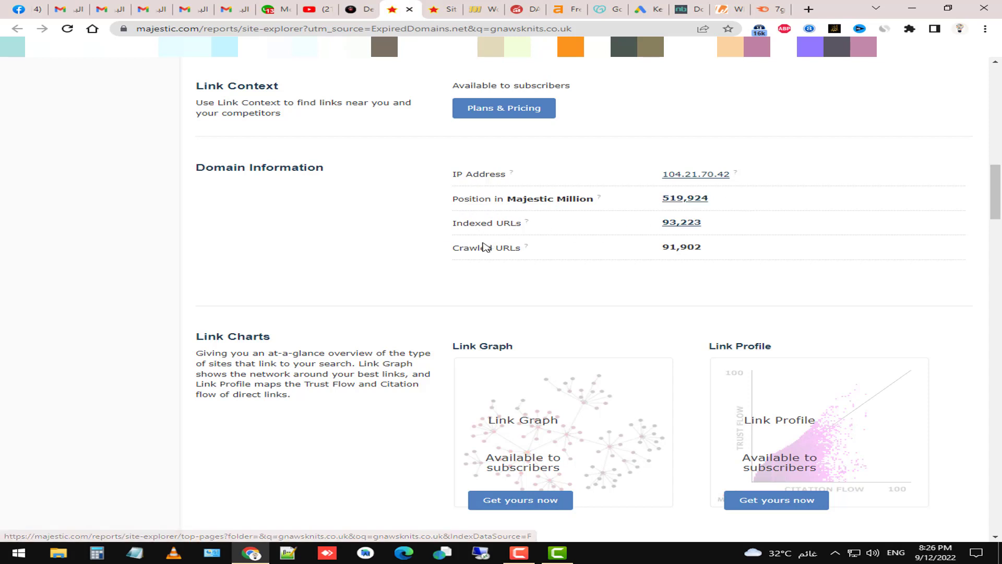
scroll(715, 253, down, 10)
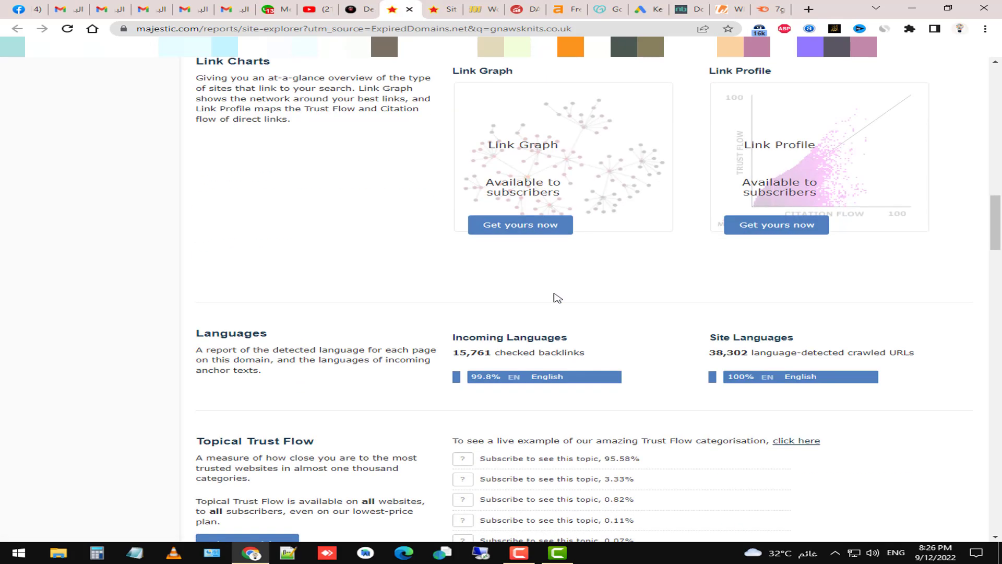
scroll(573, 313, down, 4)
scroll(559, 329, up, 20)
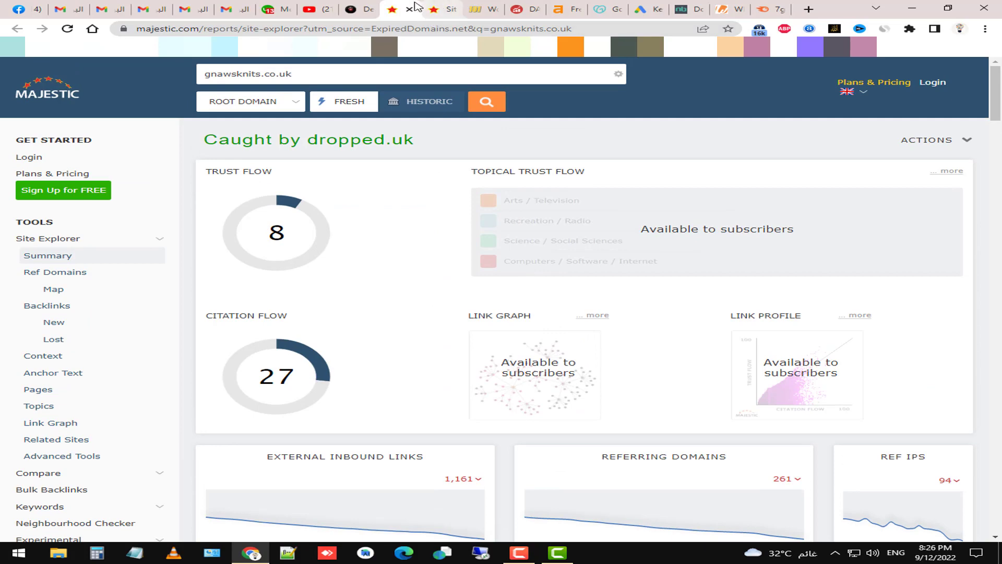
- Return to the deleted domains list and sort it by domain length in both directions, ending with the shortest first
click(441, 9)
click(451, 9)
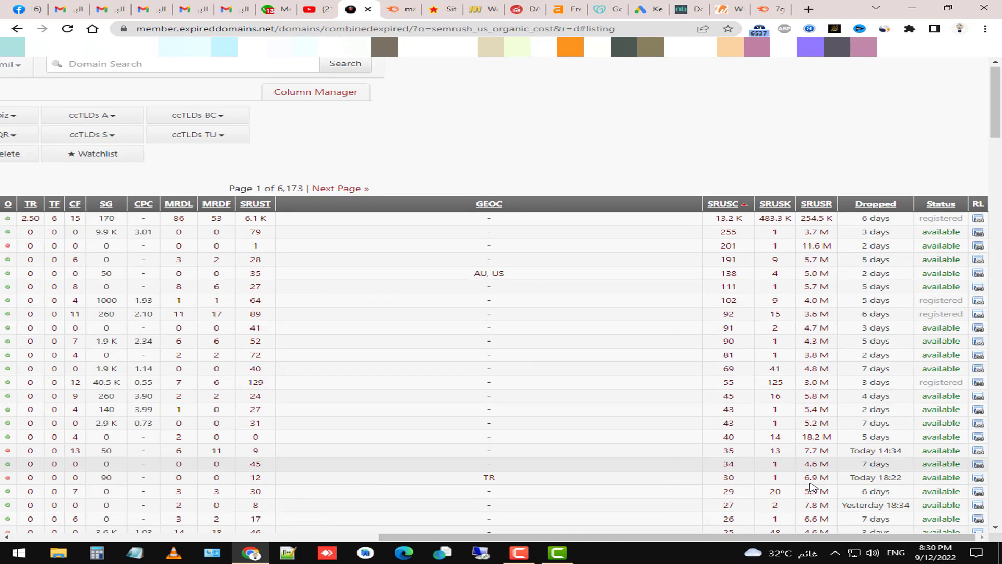
drag(627, 536, 202, 544)
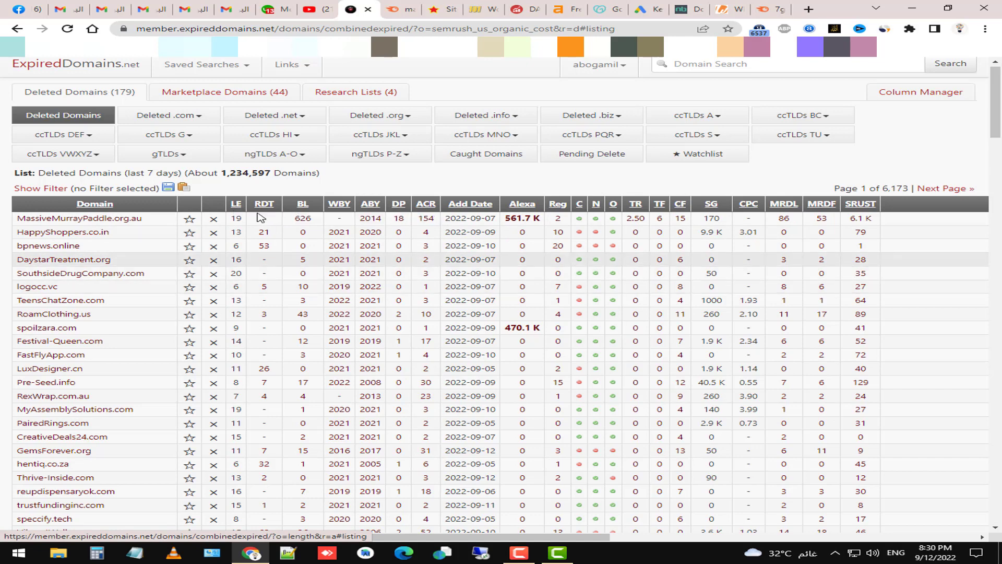
click(236, 204)
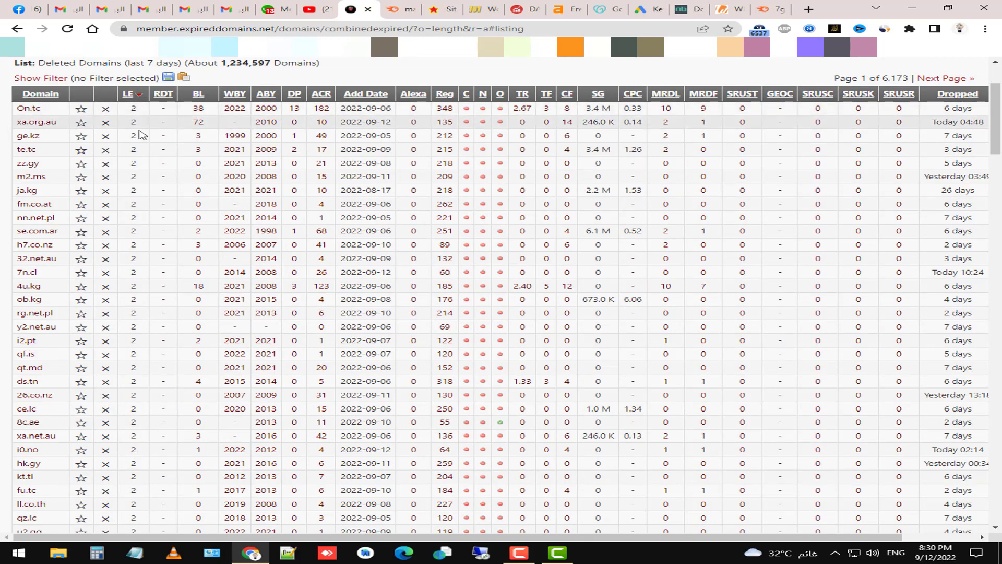
click(133, 95)
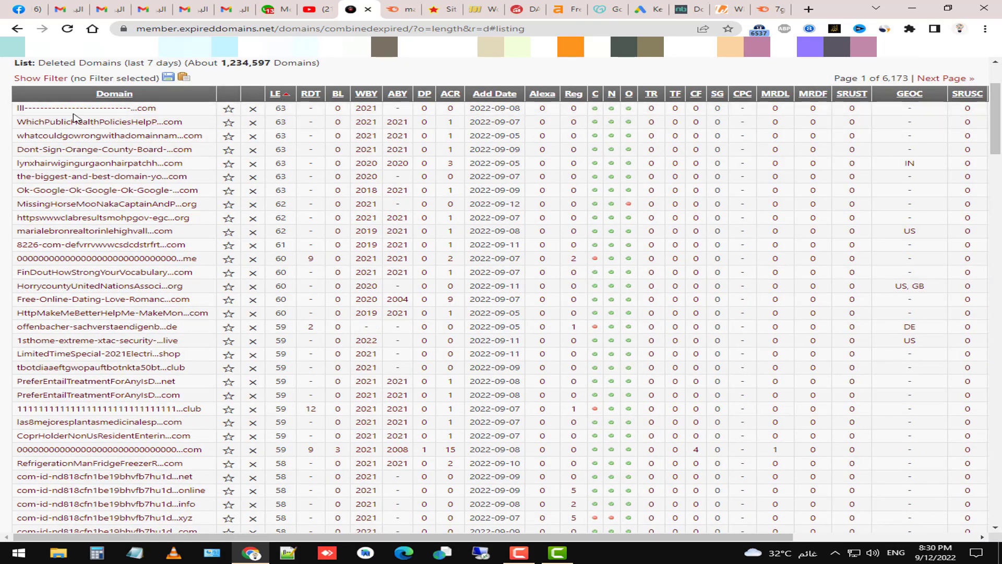
click(279, 96)
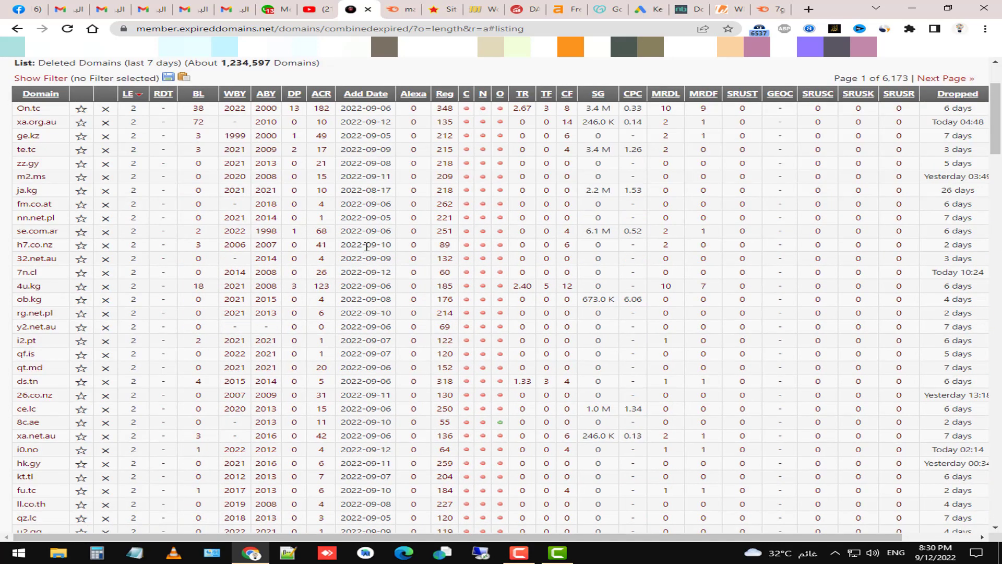
scroll(92, 111, up, 3)
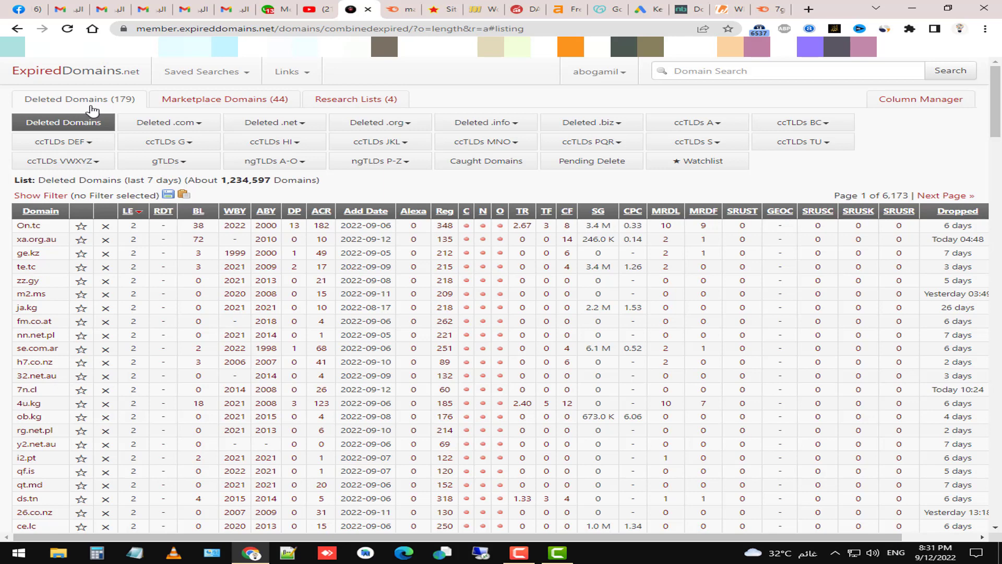
click(520, 554)
click(520, 555)
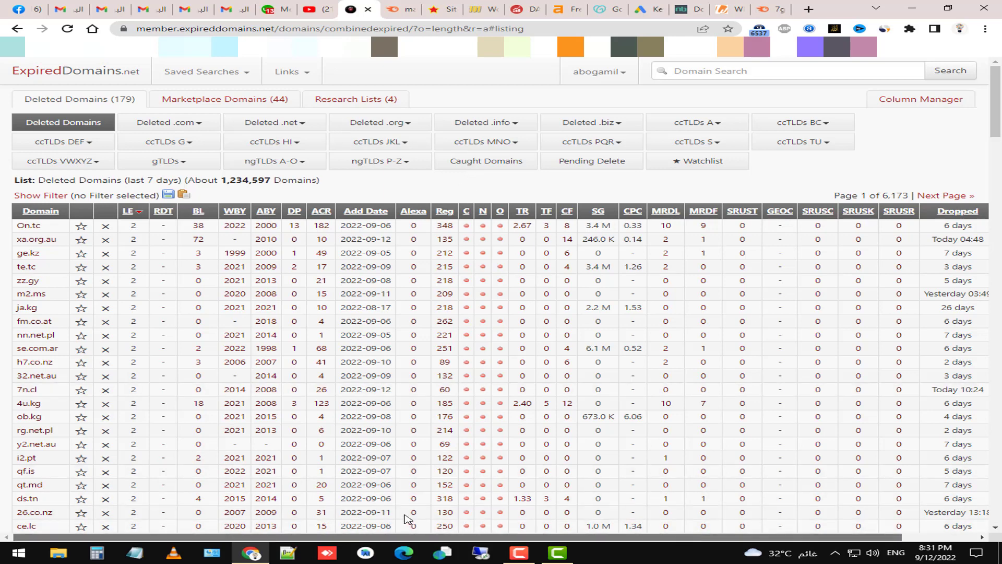
- Show the deleted domains filters and restrict the list to only available domains
click(41, 196)
scroll(708, 325, down, 3)
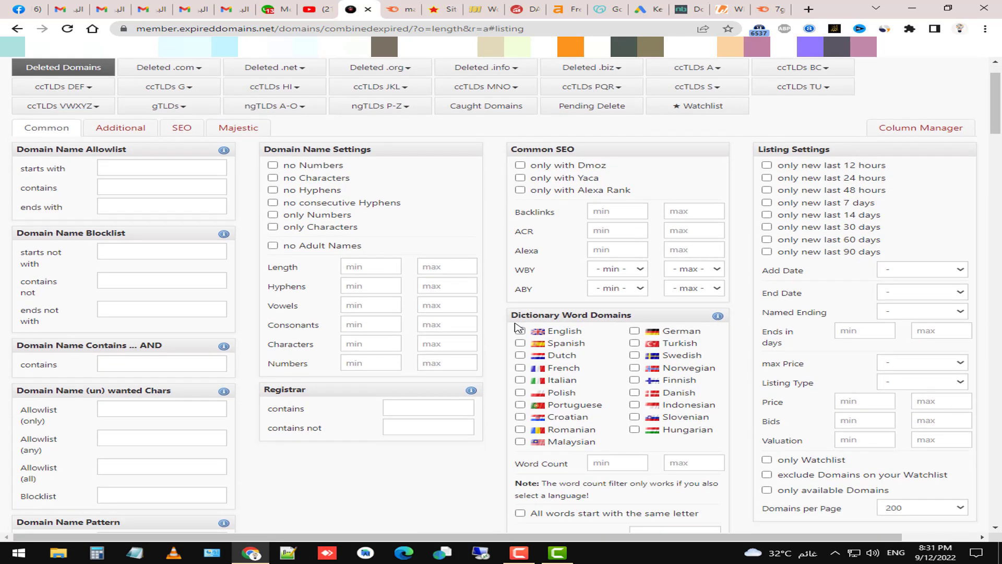
click(769, 365)
click(800, 382)
click(799, 365)
- Exclude names with consecutive hyphens and select the wanted options among the additional filters
scroll(423, 400, up, 1)
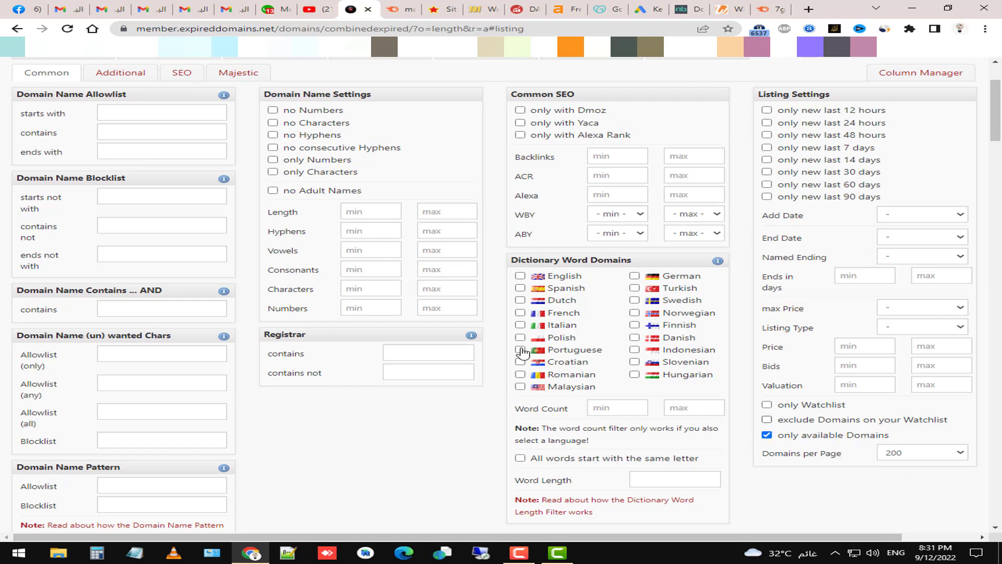
click(298, 150)
click(105, 74)
click(41, 184)
click(116, 184)
click(193, 184)
click(36, 74)
- Exclude adult names, set the maximum domain length to 15, and apply the filter to the deleted domains list
click(364, 194)
click(431, 212)
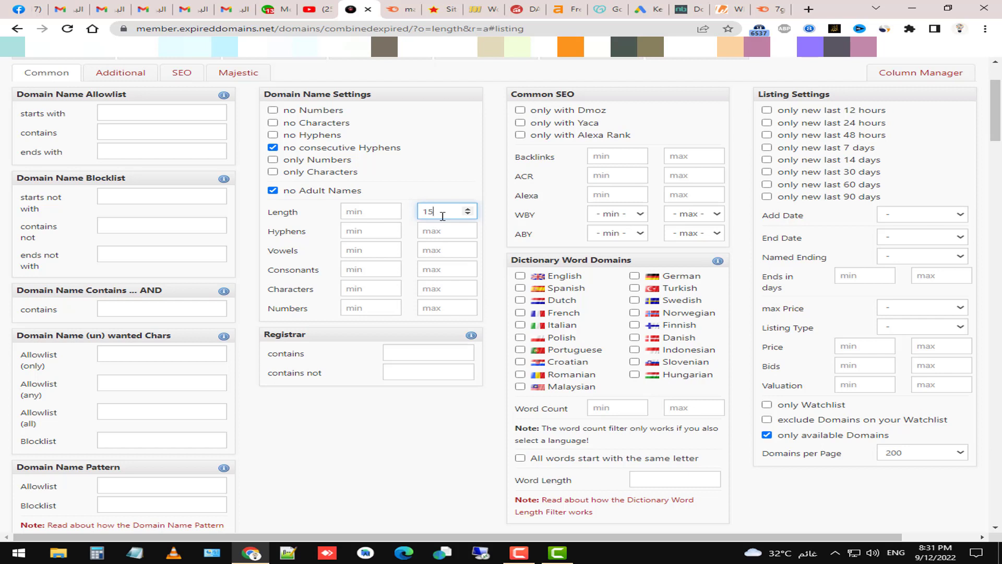
double_click(442, 216)
scroll(113, 79, down, 4)
click(41, 349)
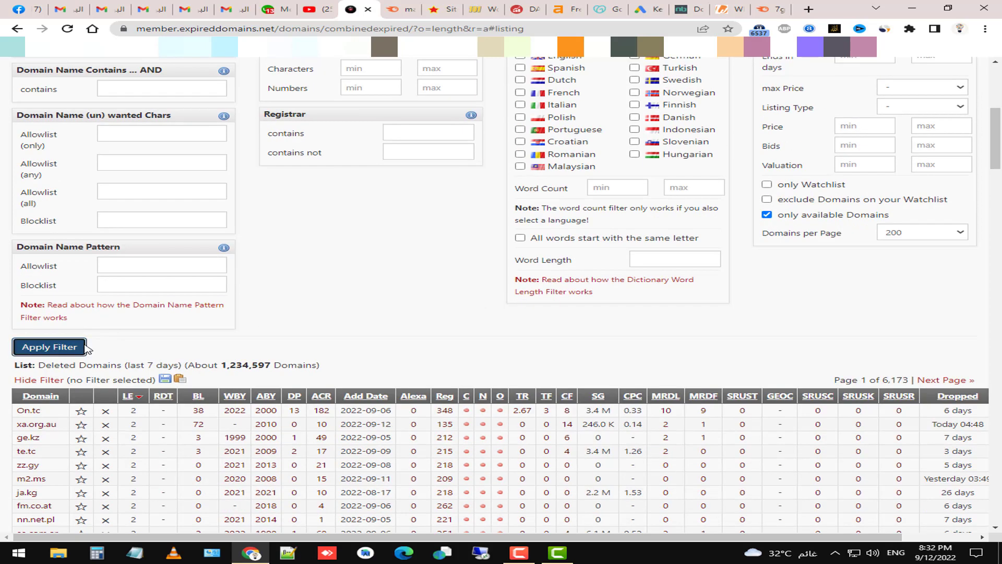
scroll(319, 156, up, 2)
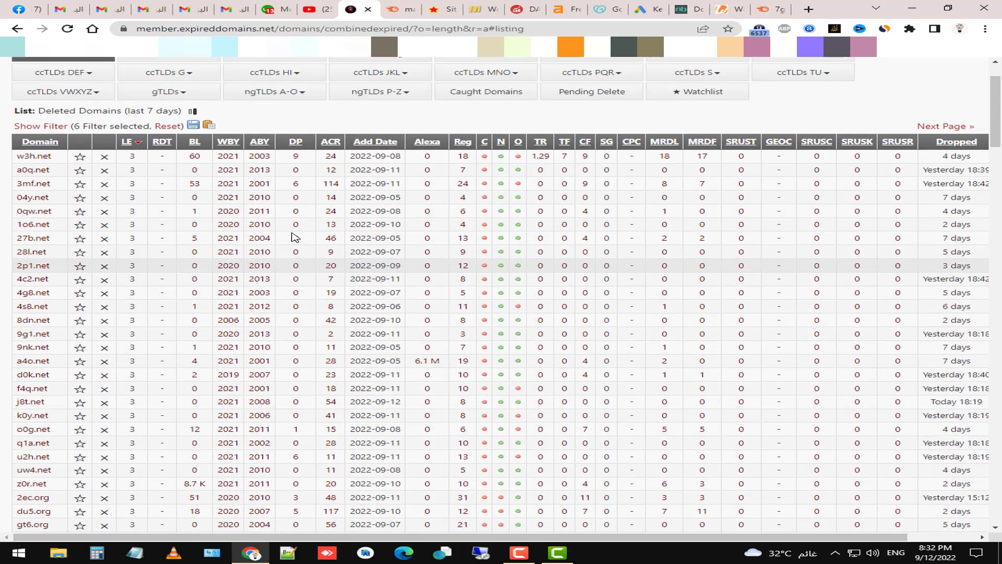
- Sort the deleted domains list by SEOkicks domain pop, highest first
click(300, 155)
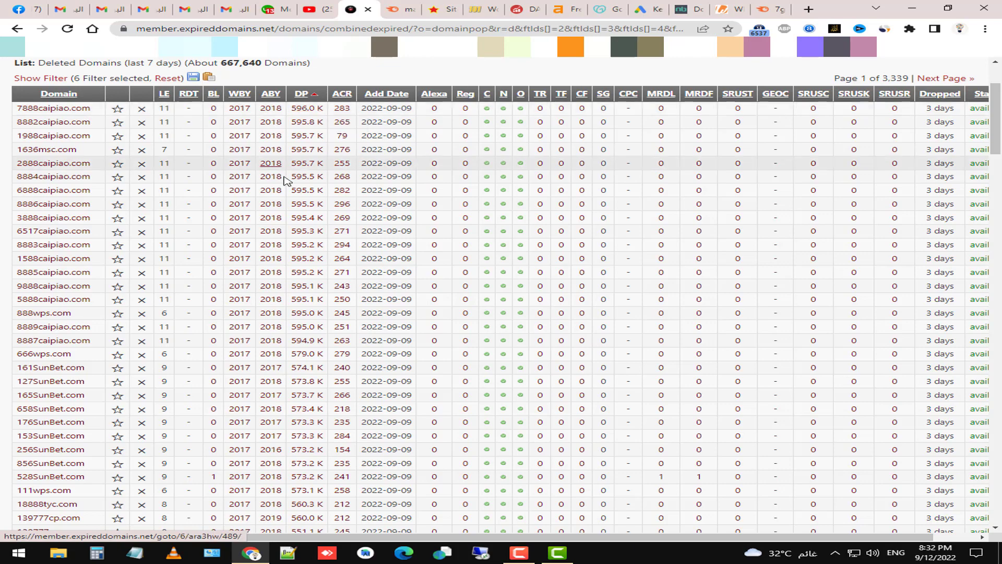
scroll(318, 114, up, 2)
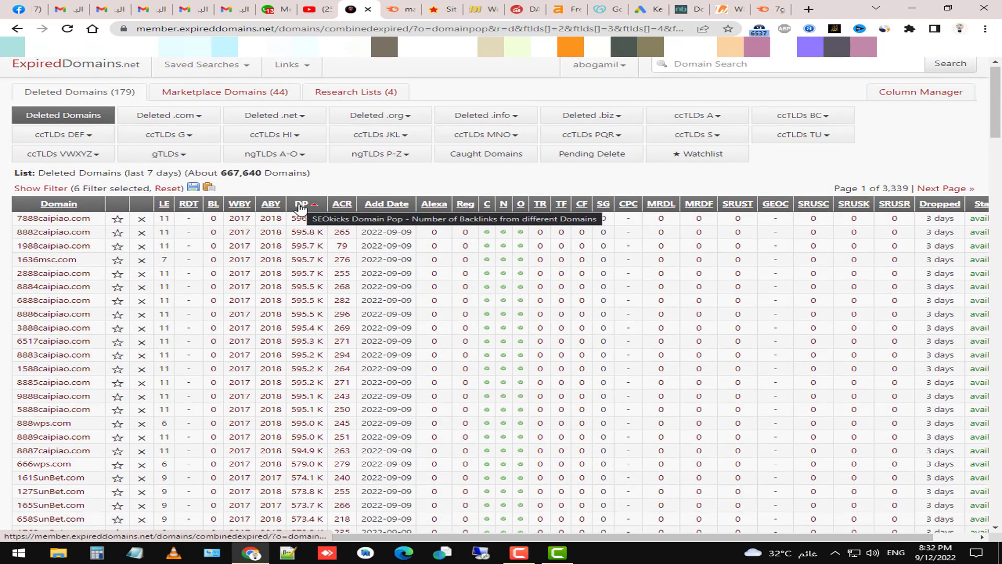
- Restrict the deleted domains list to names with only characters and apply the filter
click(60, 191)
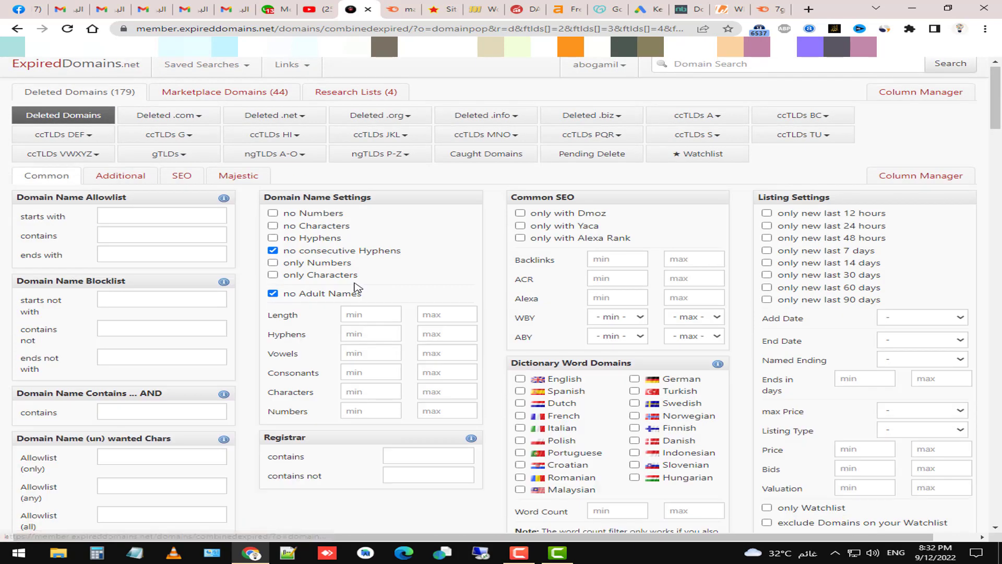
scroll(319, 219, down, 1)
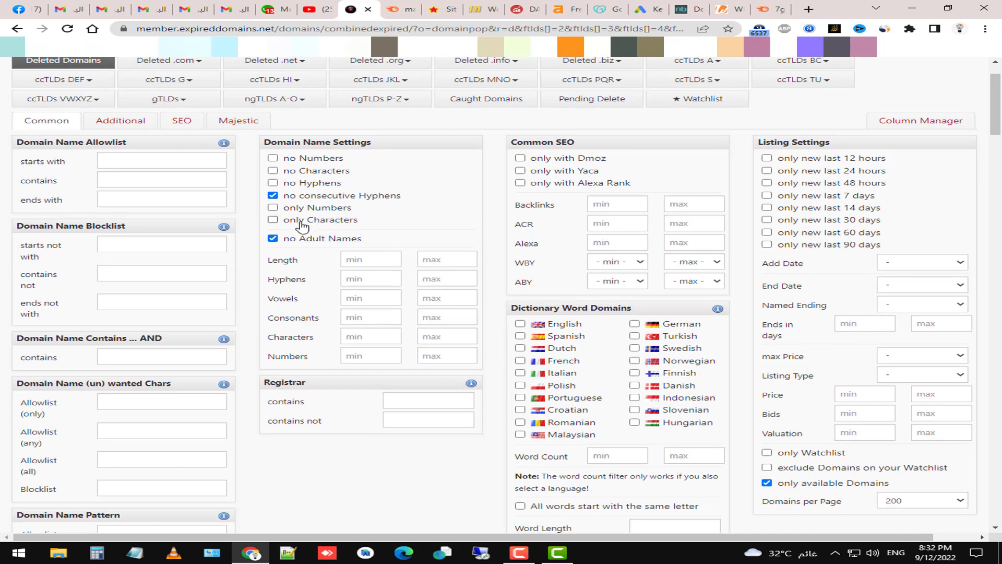
scroll(83, 391, down, 7)
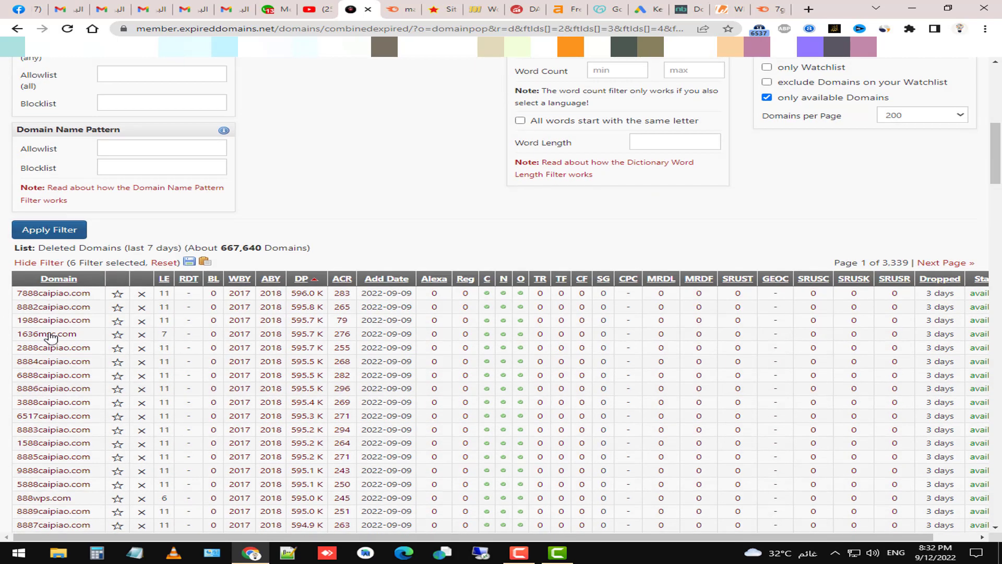
click(63, 230)
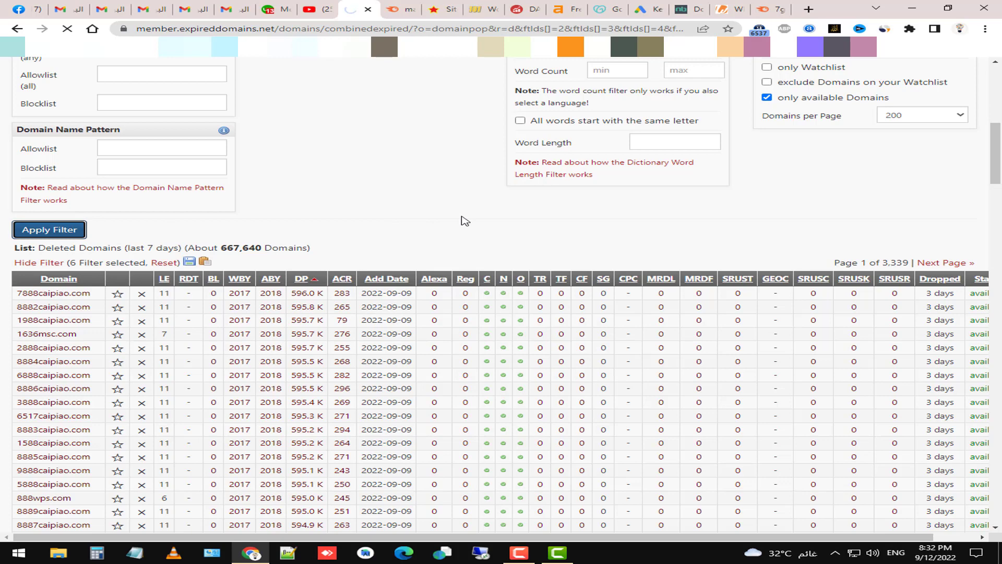
scroll(347, 264, down, 1)
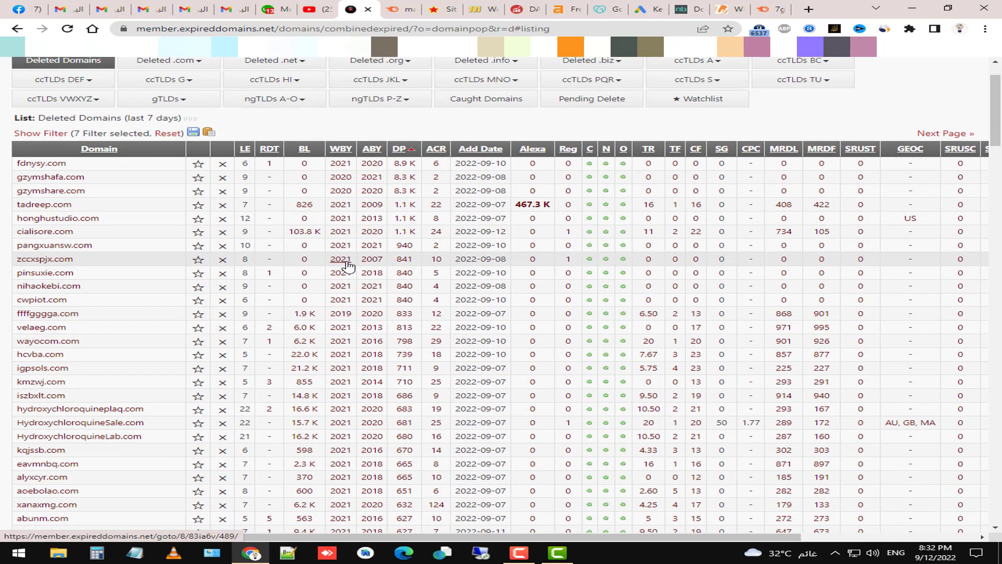
- Replace the only Characters setting with no Numbers in the domain name filters and apply them to the list
click(41, 134)
scroll(323, 220, up, 1)
click(305, 282)
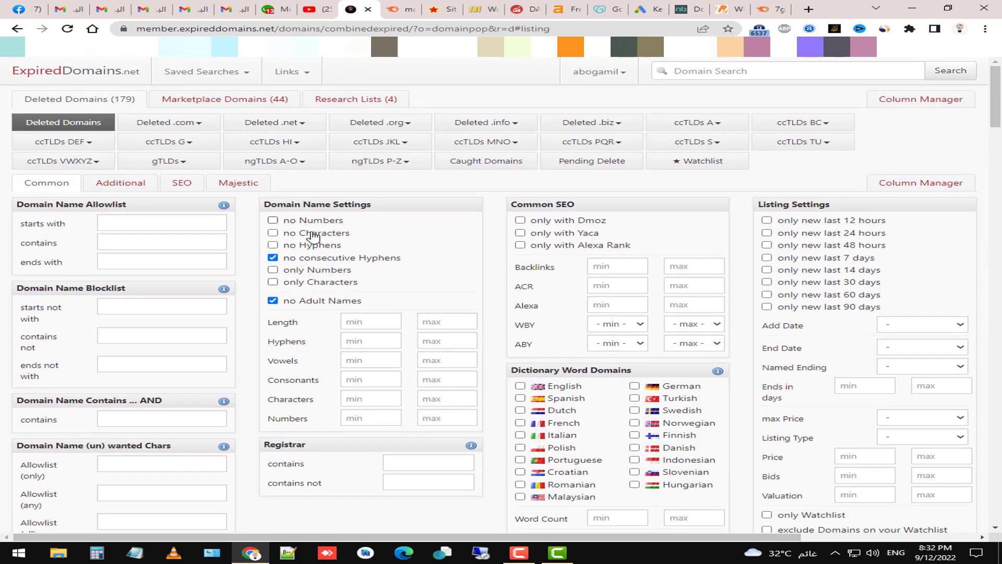
click(323, 221)
scroll(295, 286, down, 4)
click(44, 458)
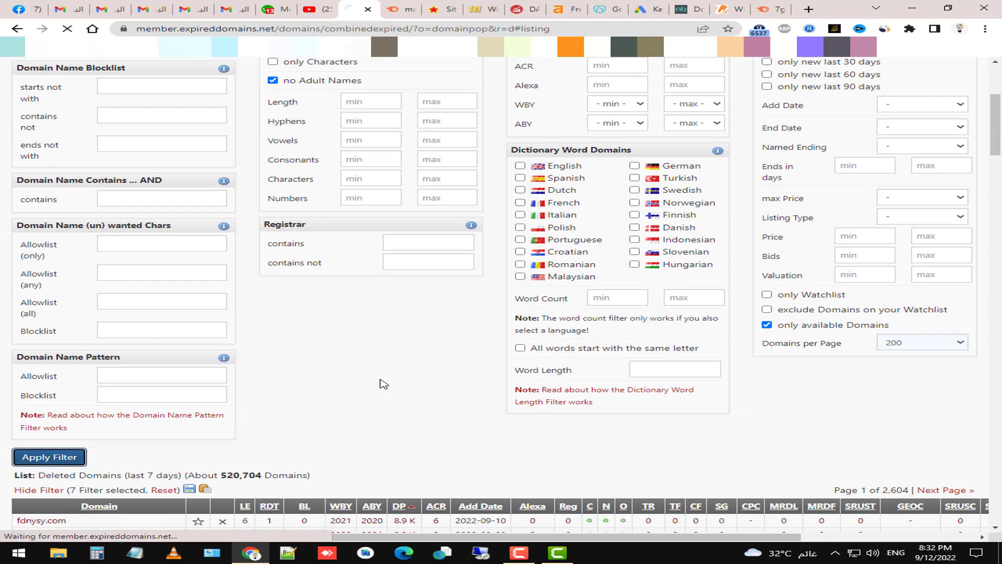
scroll(383, 383, up, 3)
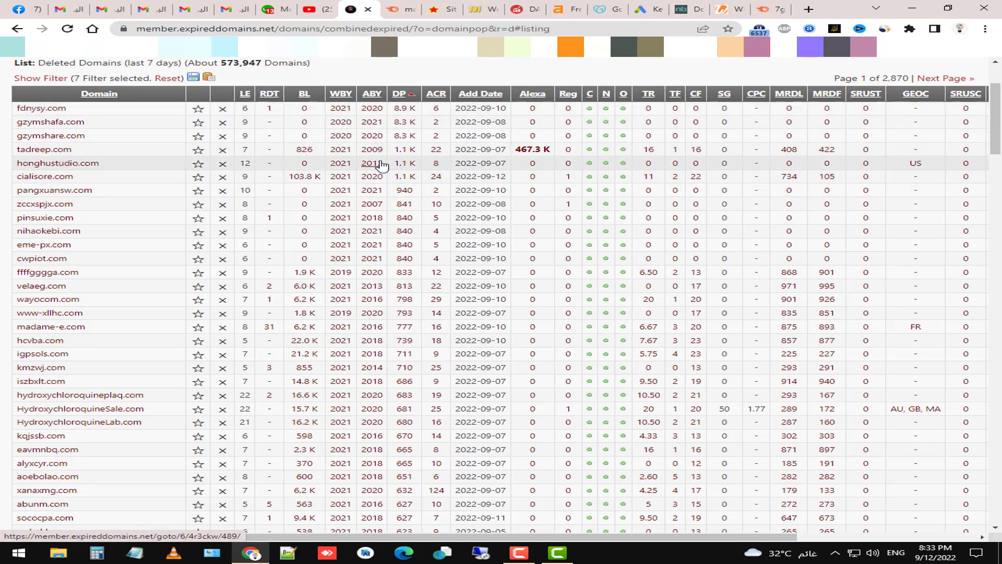
- Copy the domain honghustudio.com from the list and check its backlinks in the Ahrefs Backlink Checker
mouse_move(383, 166)
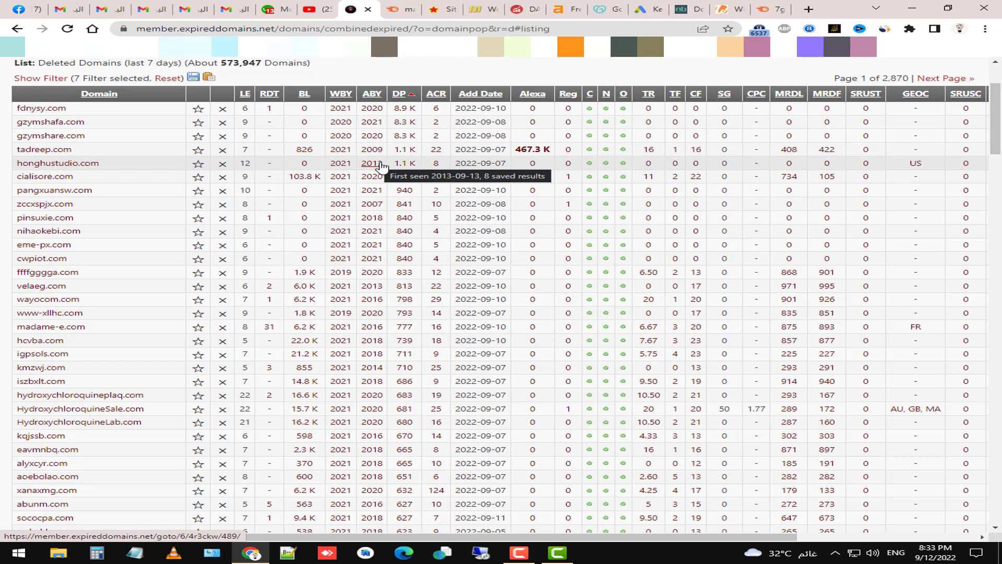
double_click(141, 165)
key(ctrl+c)
right_click(141, 165)
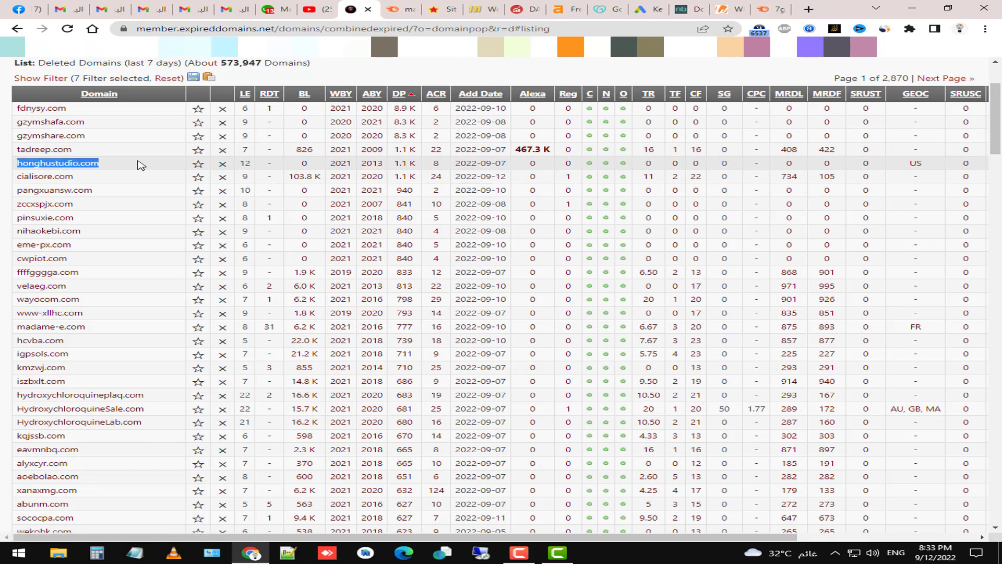
click(152, 169)
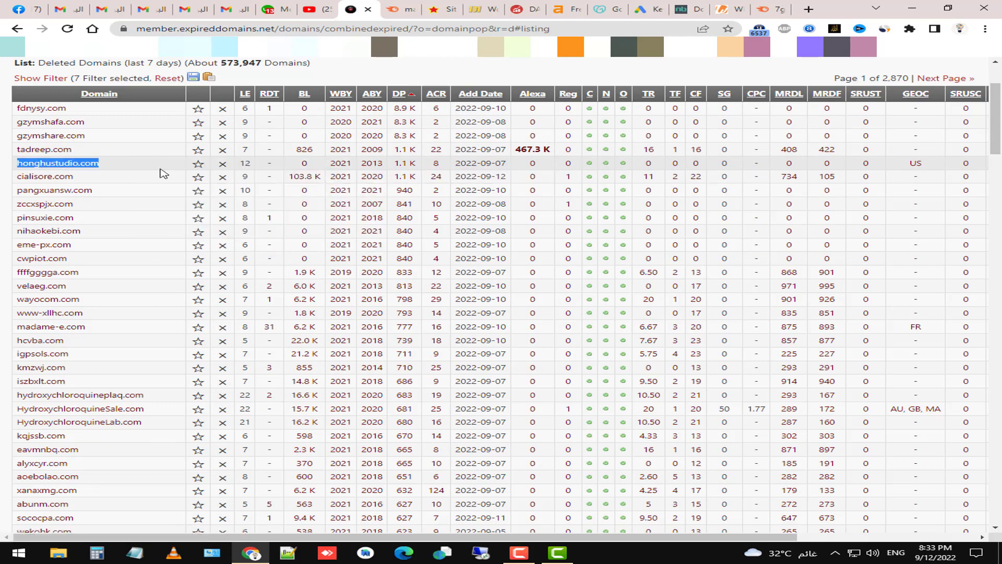
click(412, 4)
click(569, 9)
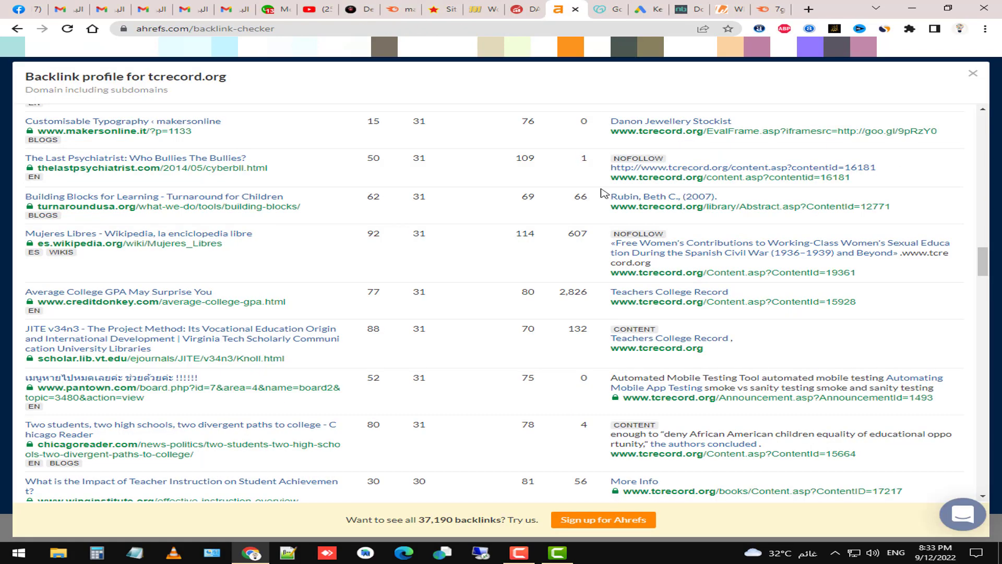
key(Escape)
triple_click(503, 269)
key(ctrl+v)
click(746, 266)
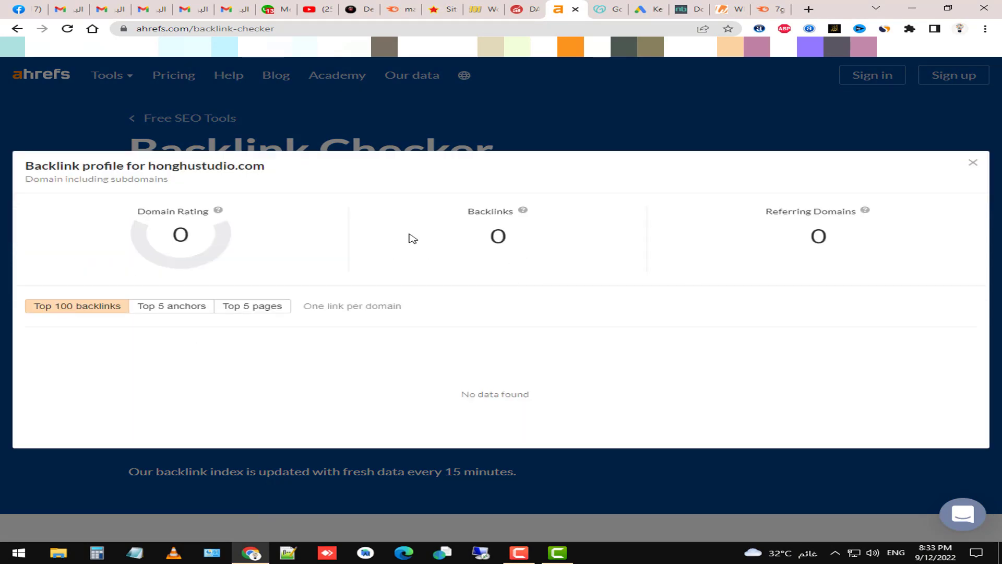
- Copy zccxspjx.com from the deleted domains list and check its backlink profile in Ahrefs
click(359, 9)
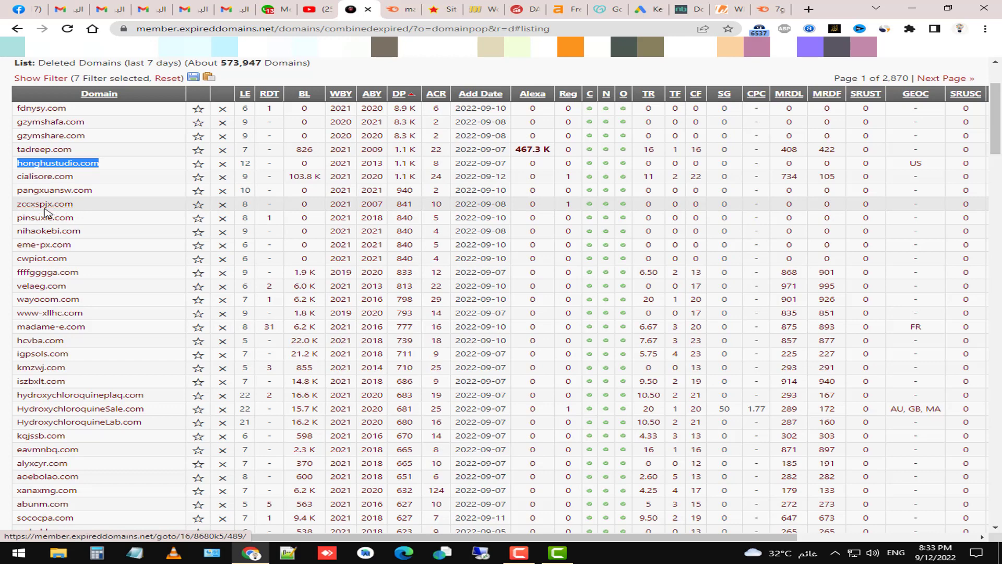
drag(79, 204, 15, 204)
key(ctrl+c)
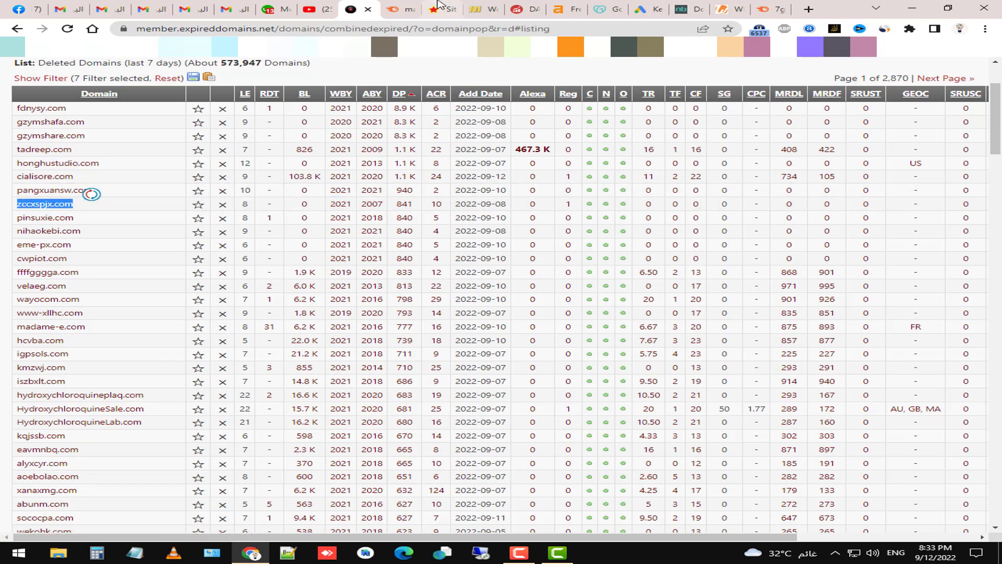
click(401, 9)
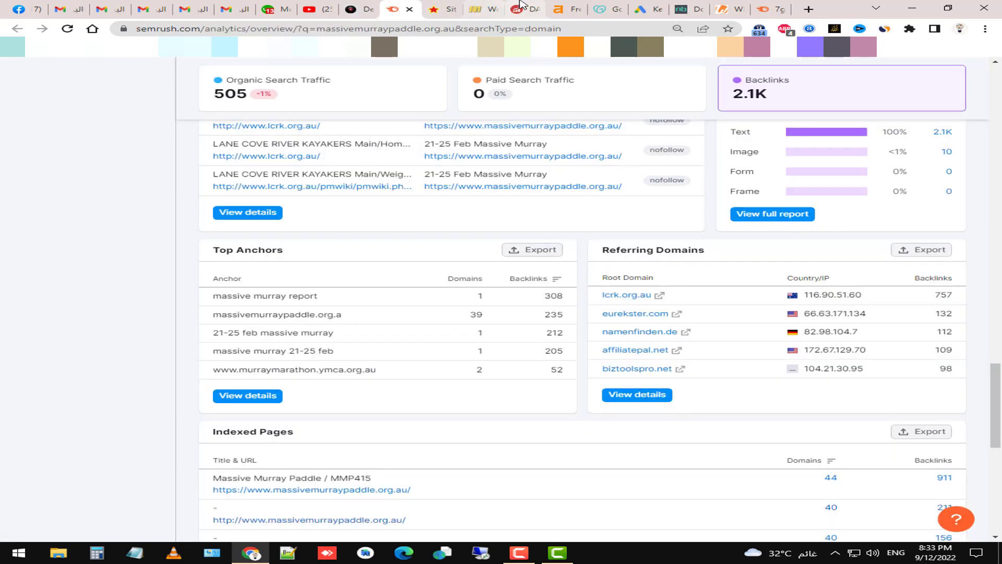
click(566, 8)
key(ctrl+a)
key(ctrl+v)
click(850, 278)
click(747, 237)
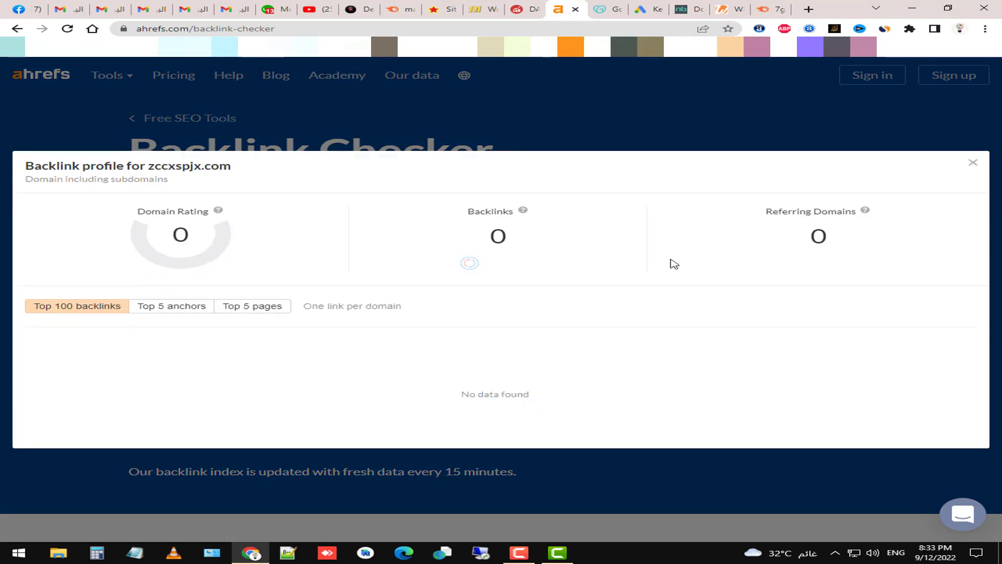
click(393, 76)
- Return to the deleted domains list, copy velaeg.com, and check its backlinks in Ahrefs
click(351, 10)
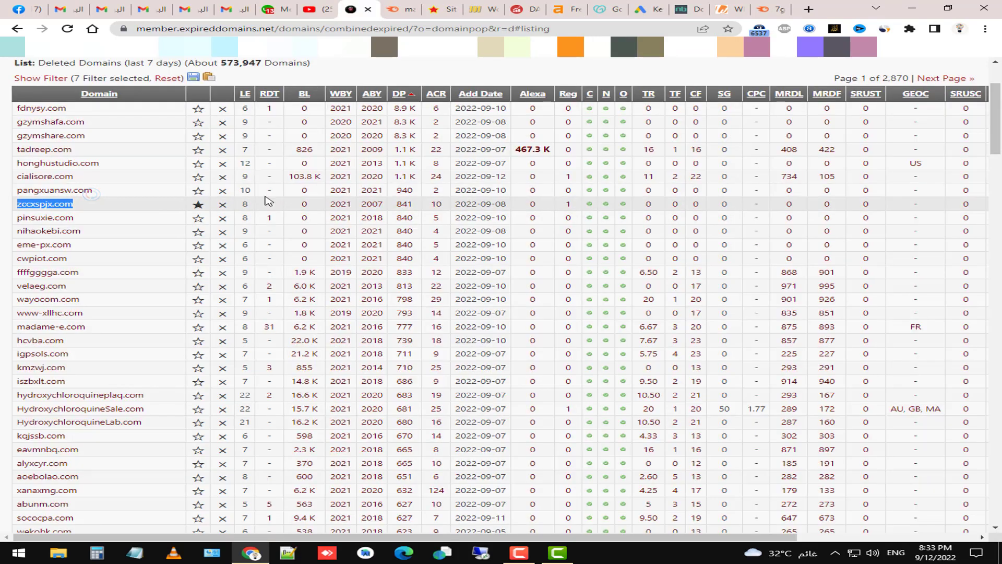
mouse_move(370, 205)
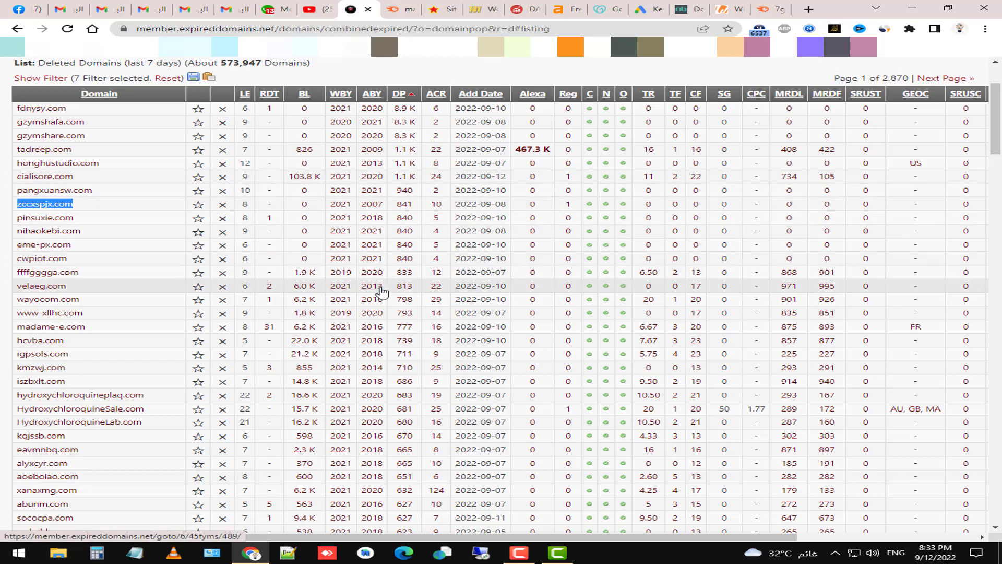
mouse_move(382, 292)
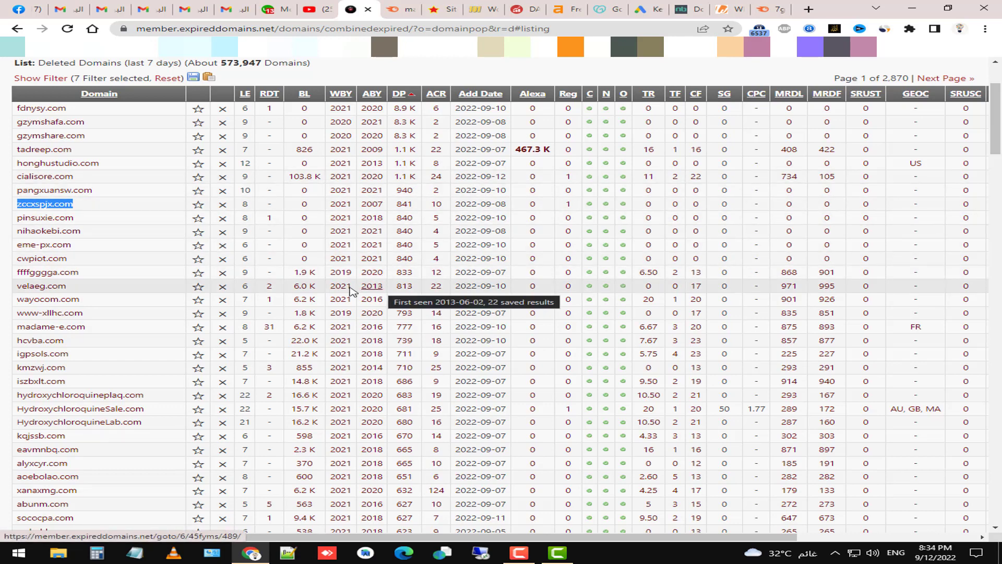
mouse_move(306, 293)
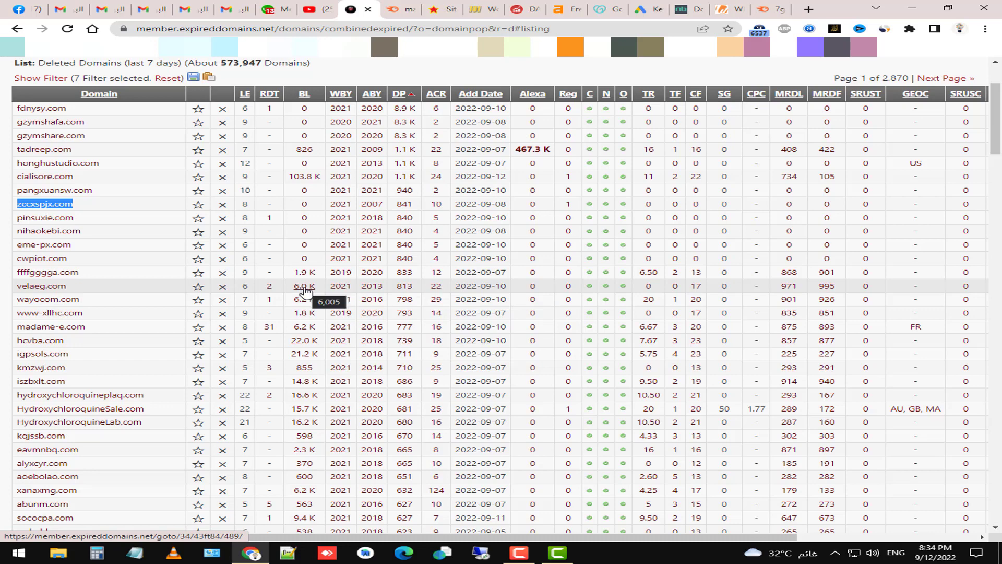
double_click(117, 287)
key(ctrl+c)
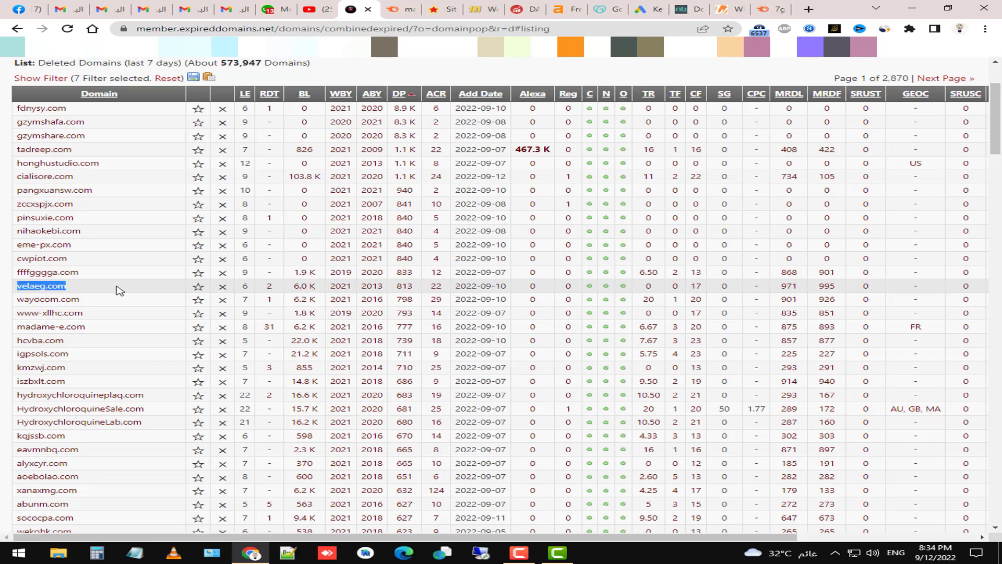
click(402, 8)
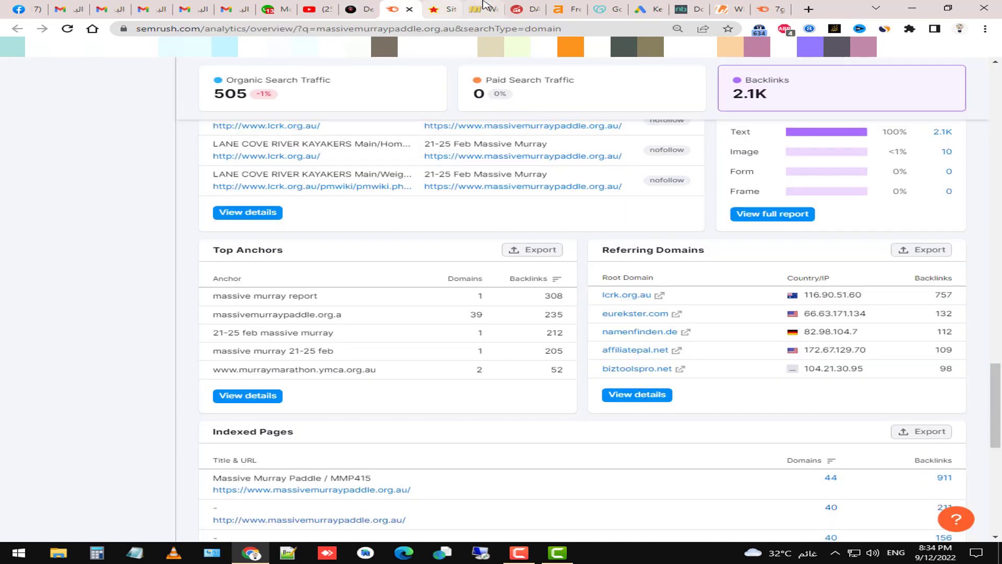
click(523, 9)
click(565, 9)
triple_click(428, 269)
key(ctrl+v)
click(802, 269)
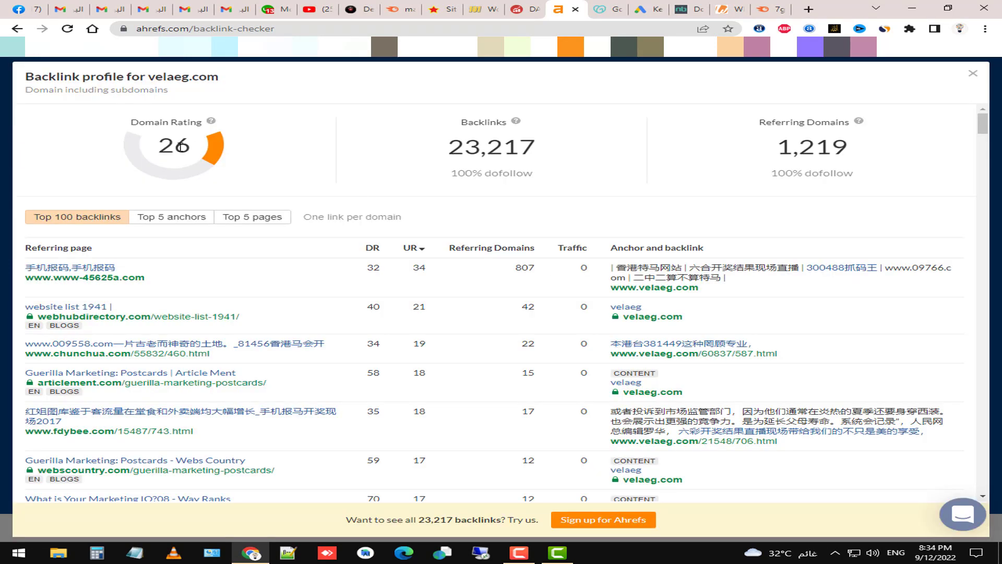
- Examine the domain rating, backlinks and referring domains with their dofollow shares in the velaeg.com backlink profile
drag(162, 146, 196, 149)
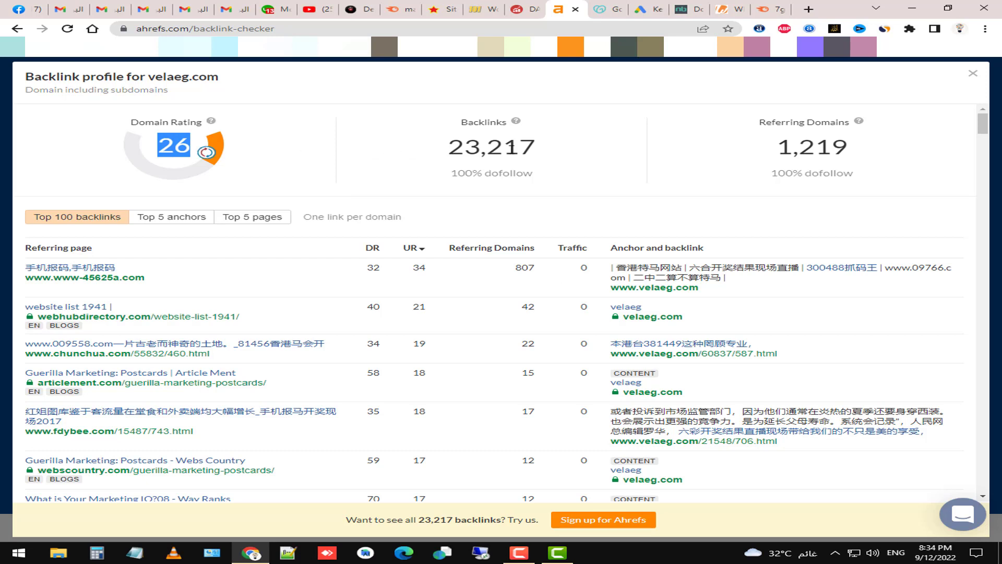
drag(444, 154, 548, 154)
click(685, 131)
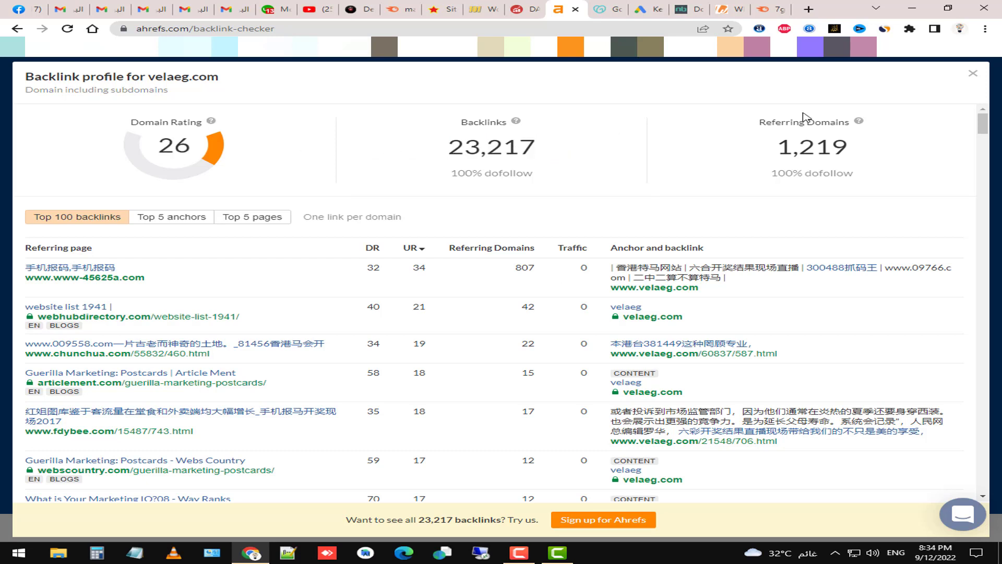
drag(873, 148, 767, 183)
click(729, 166)
click(872, 175)
click(771, 183)
drag(774, 181, 867, 177)
click(787, 173)
- Review the referring pages and anchor texts among the top backlinks of velaeg.com, and close the profile
scroll(611, 220, down, 1)
double_click(629, 319)
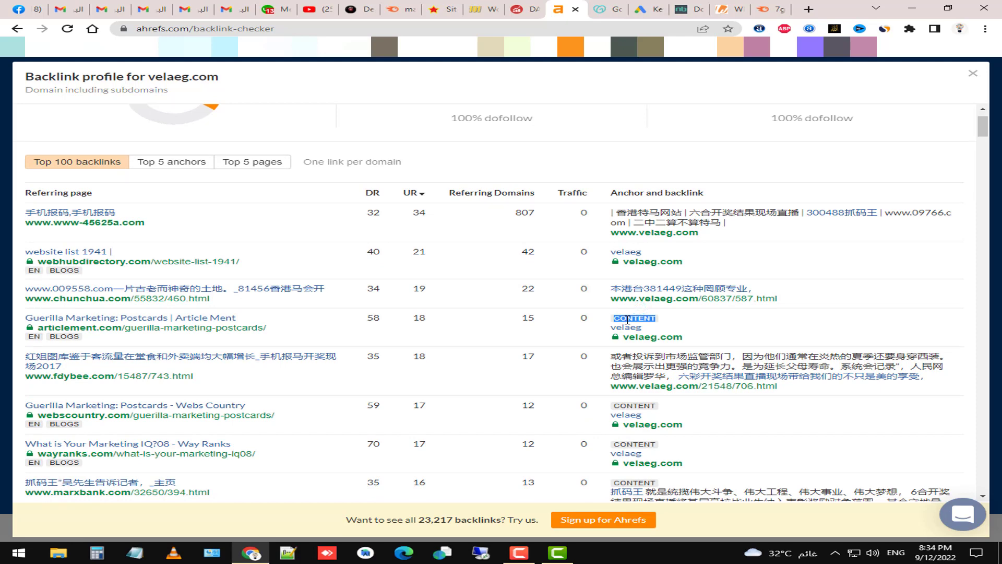
scroll(536, 324, down, 2)
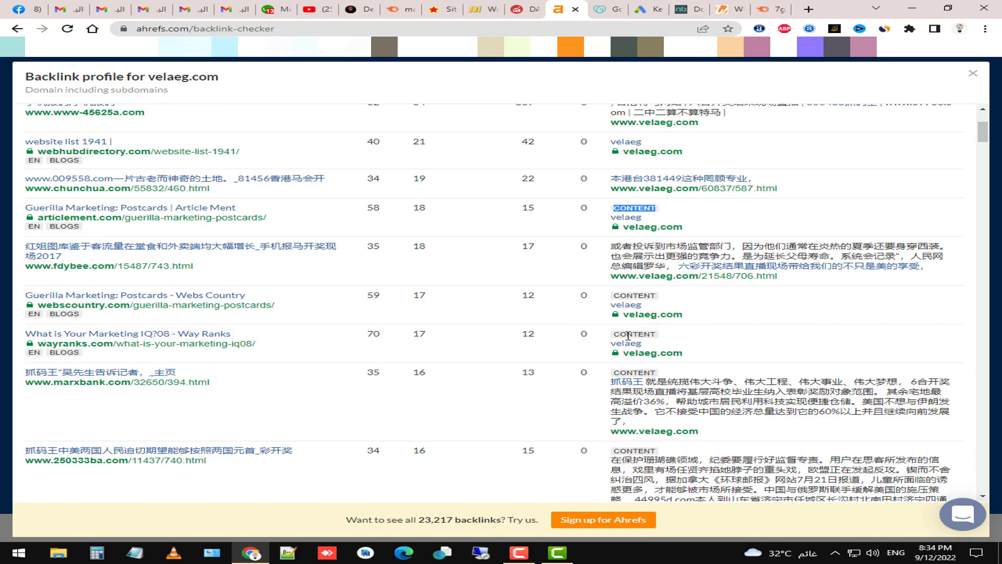
scroll(628, 336, down, 1)
scroll(542, 331, down, 7)
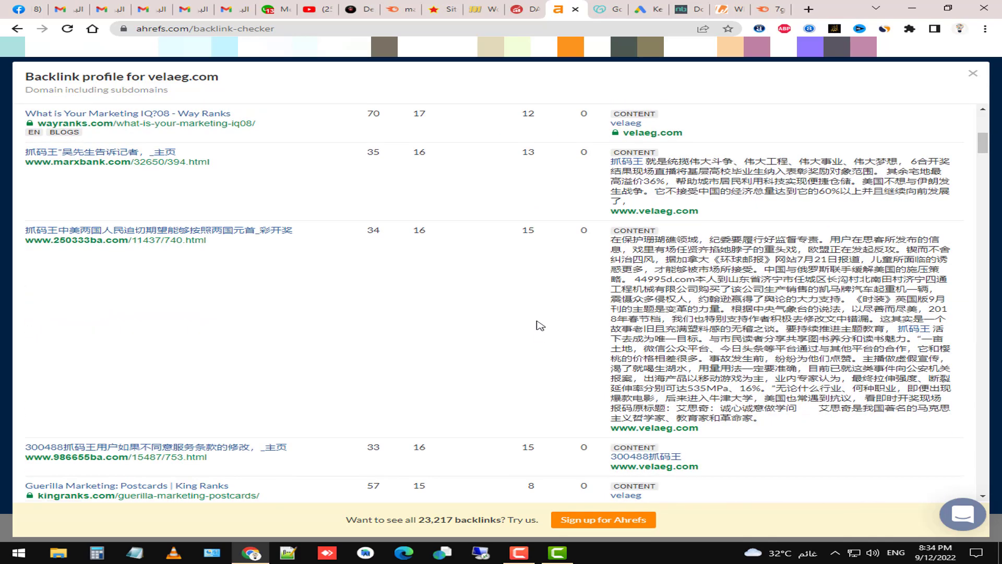
scroll(562, 331, down, 14)
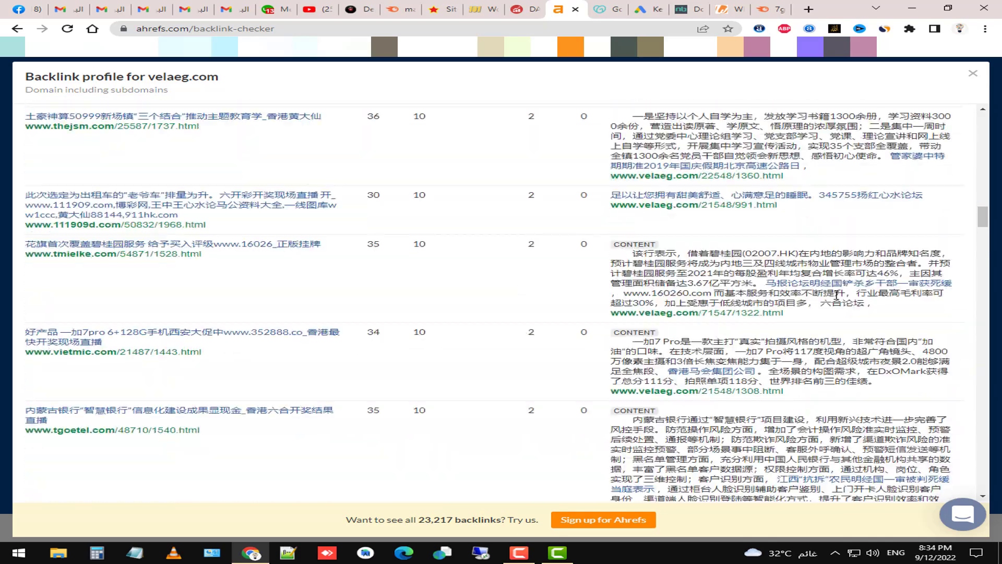
scroll(879, 301, down, 3)
key(Escape)
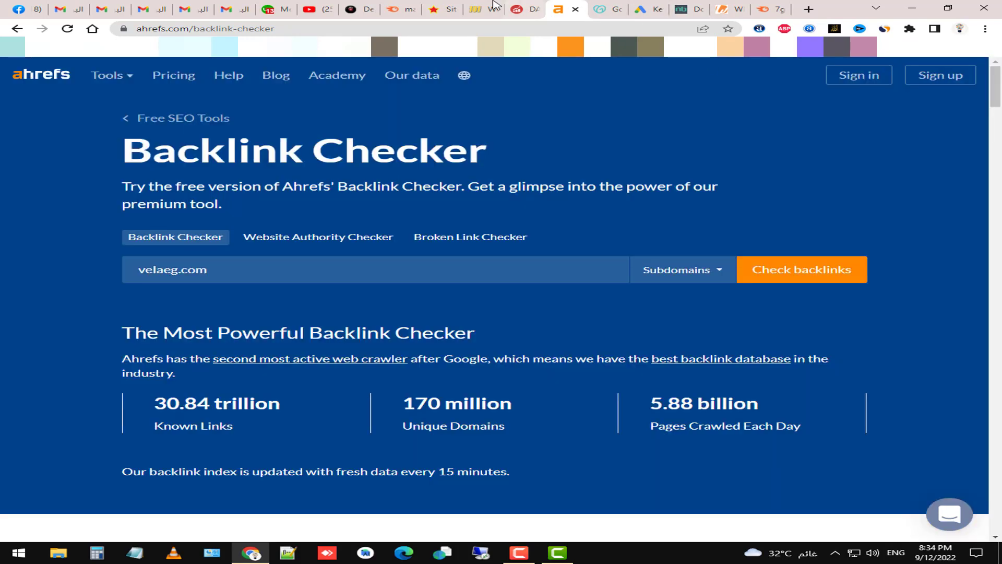
- Find the Trust Flow column in the deleted domains list and view Trust Flow in the Majestic report for gnawsknits.co.uk
click(363, 9)
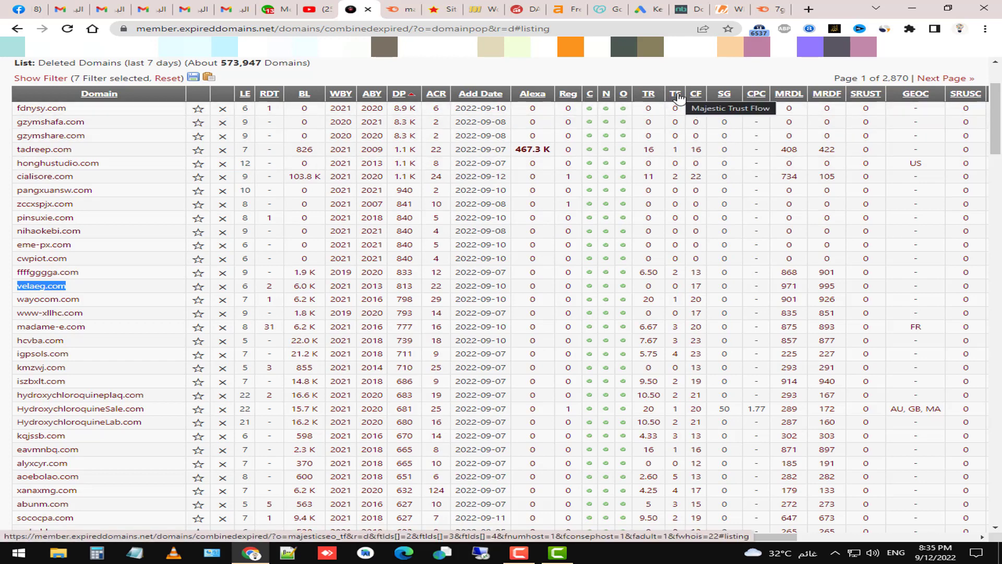
click(441, 8)
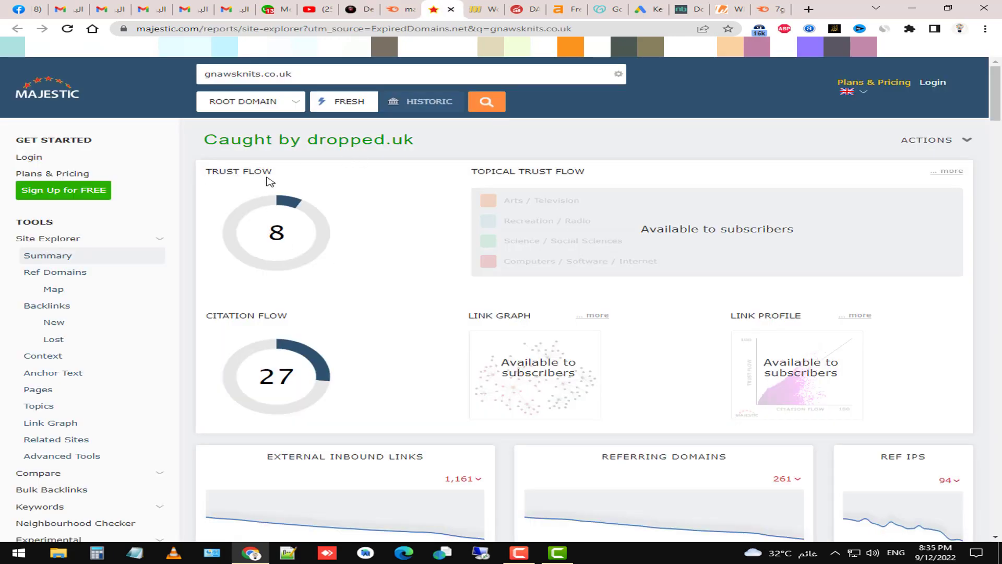
- Return to the deleted domains list, open the Majestic Trust Flow report for TheTaylorBrotherSband.net and its login page, and close it
mouse_move(266, 176)
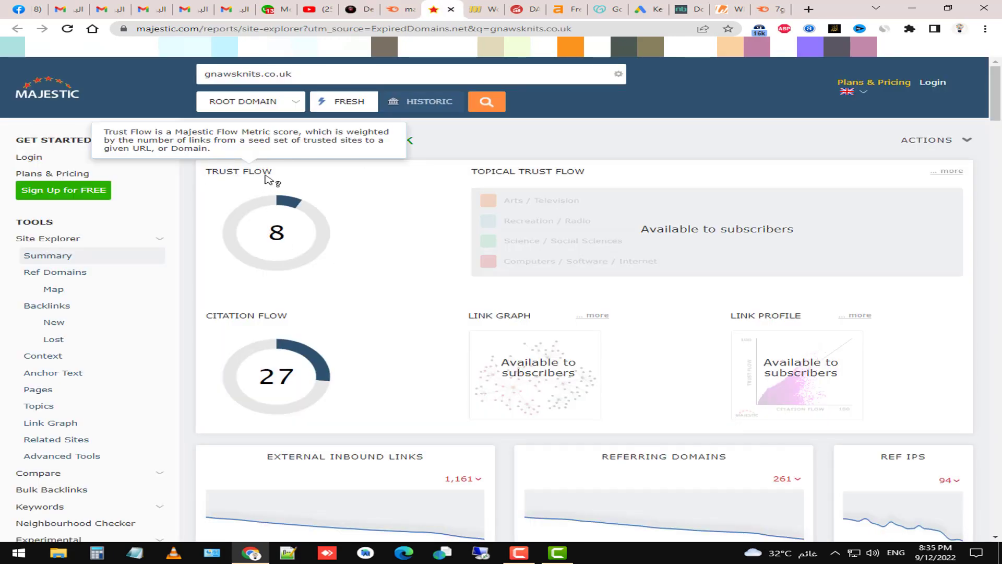
click(360, 9)
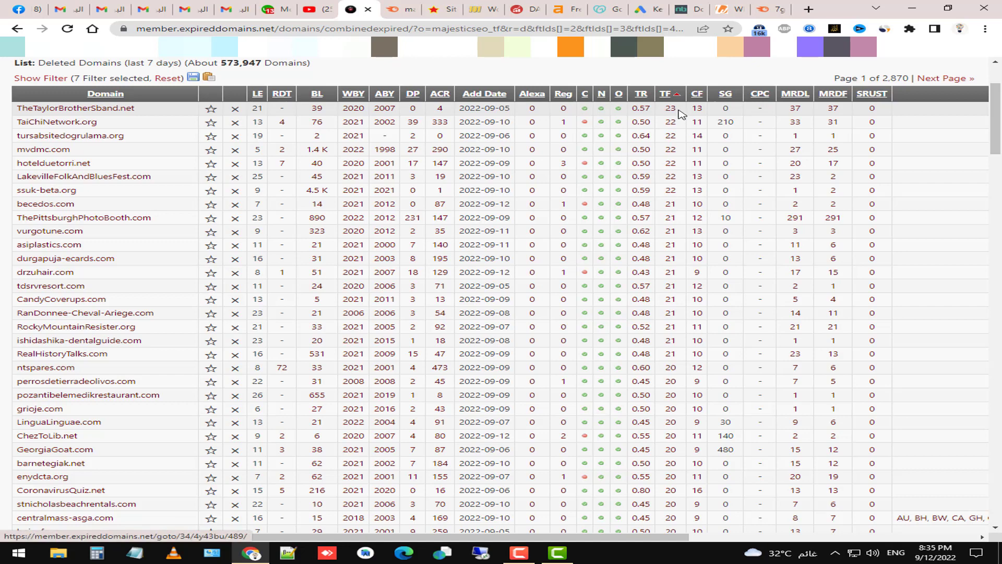
click(675, 112)
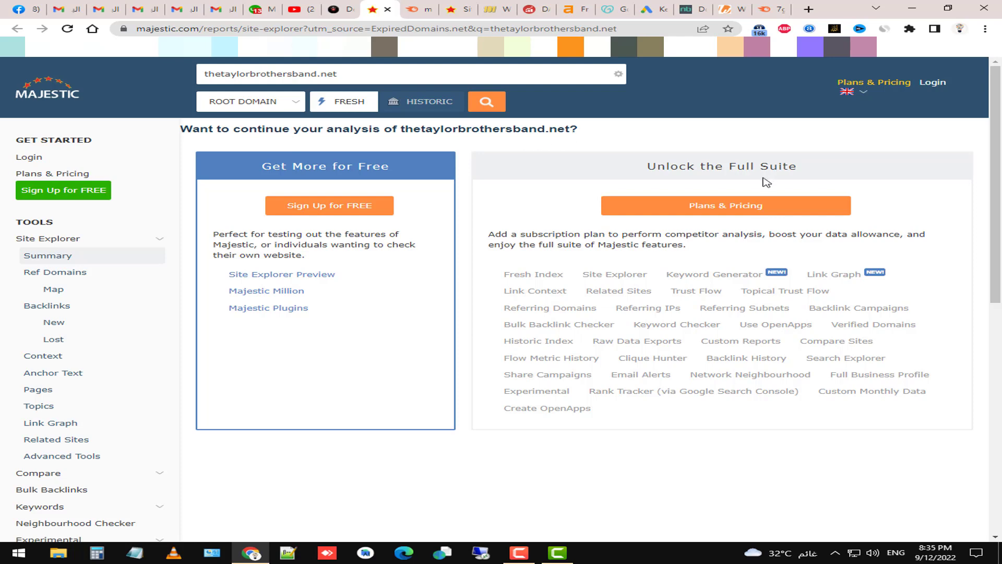
scroll(477, 237, down, 5)
scroll(476, 237, up, 5)
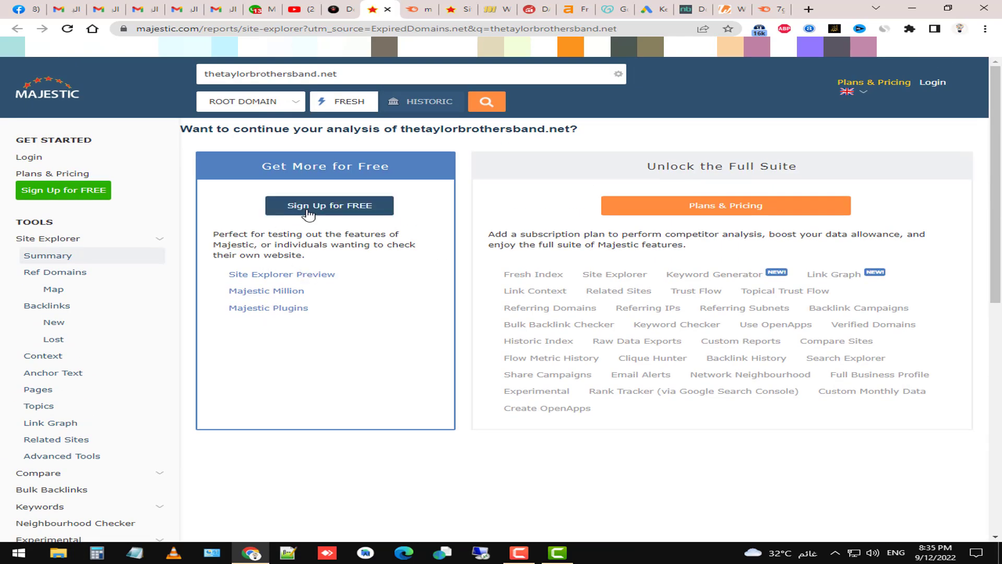
click(933, 82)
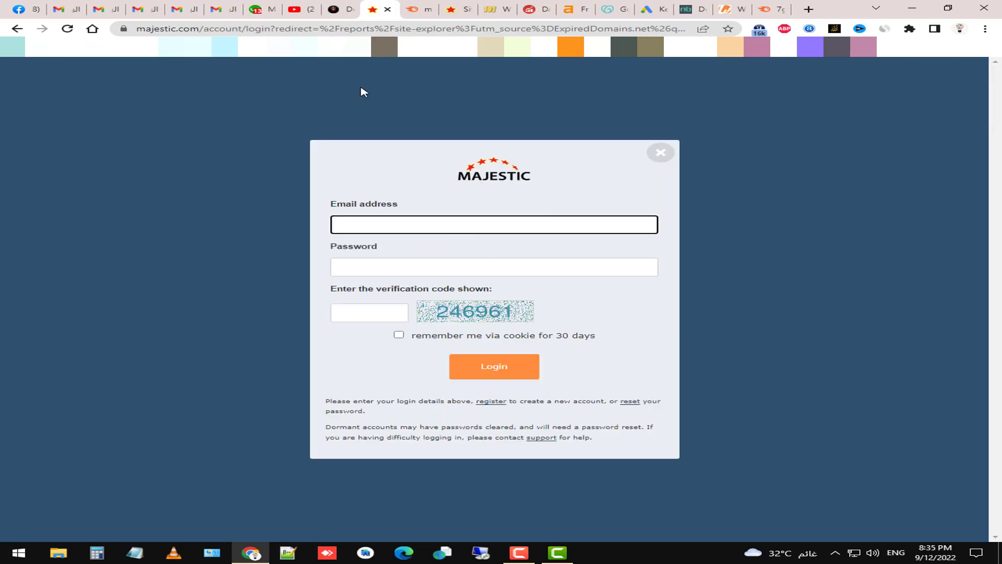
click(389, 10)
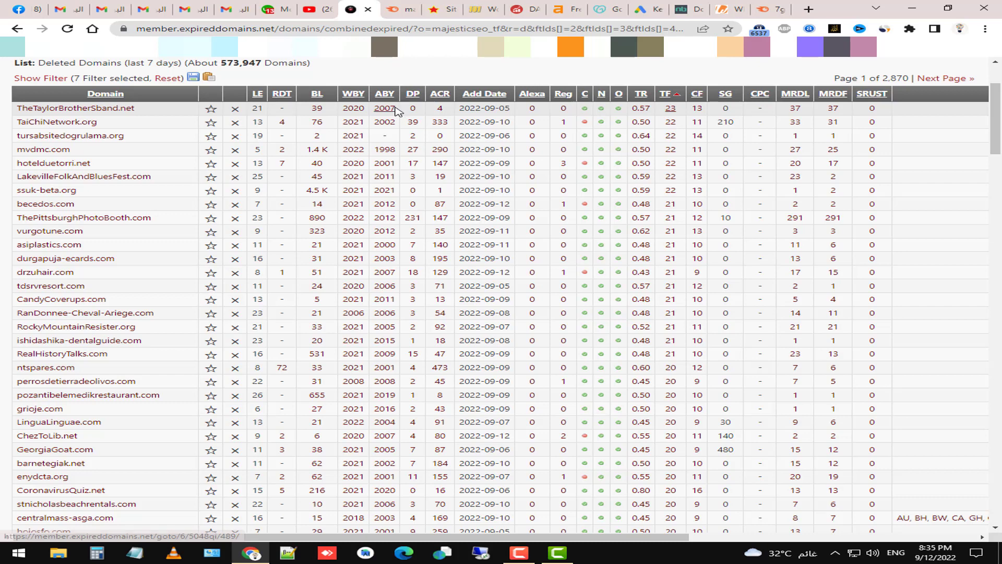
- Copy the domain name TheTaylorBrotherSband.net from the first row of the deleted domains list
mouse_move(397, 111)
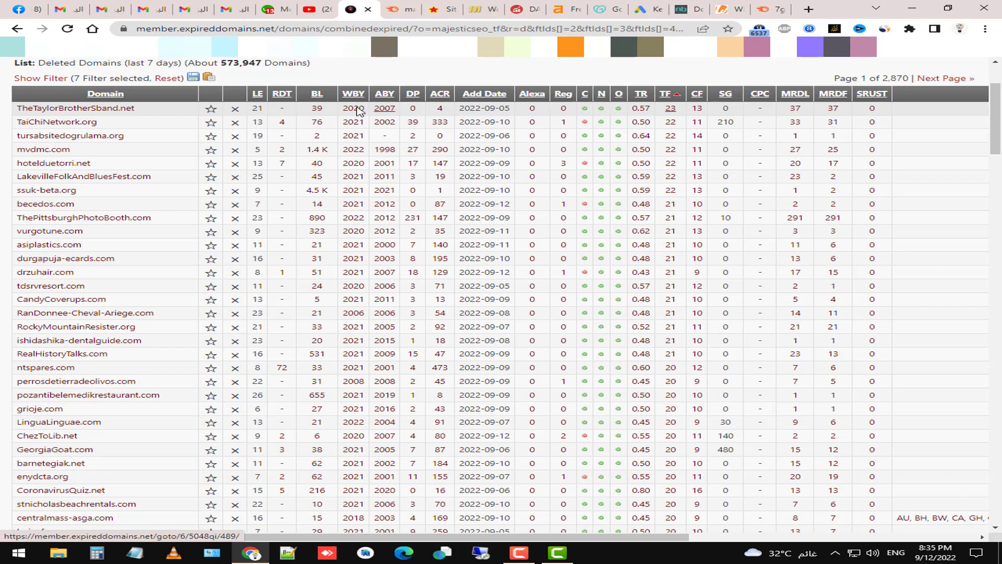
click(211, 108)
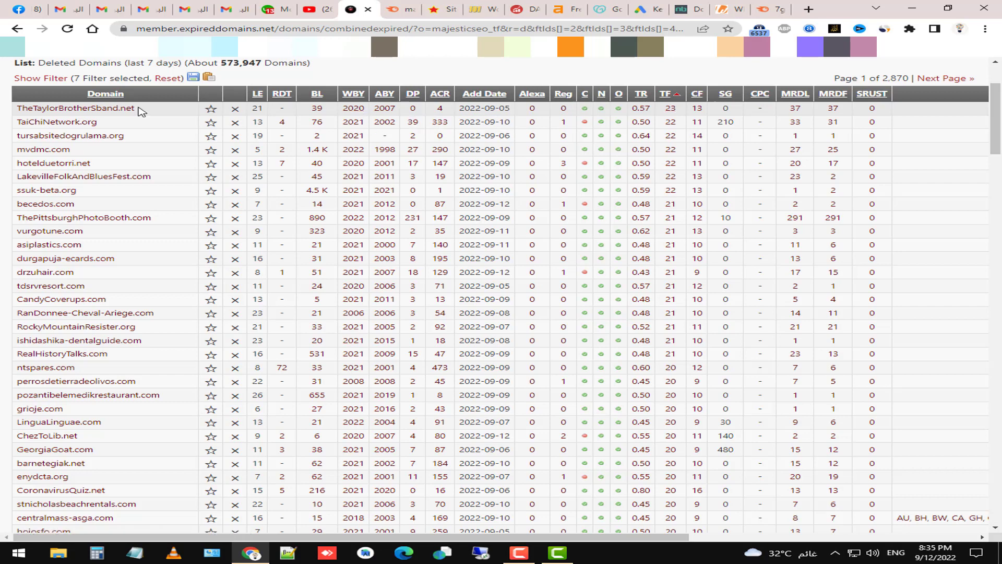
double_click(128, 108)
scroll(128, 109, up, 1)
right_click(125, 173)
right_click(129, 163)
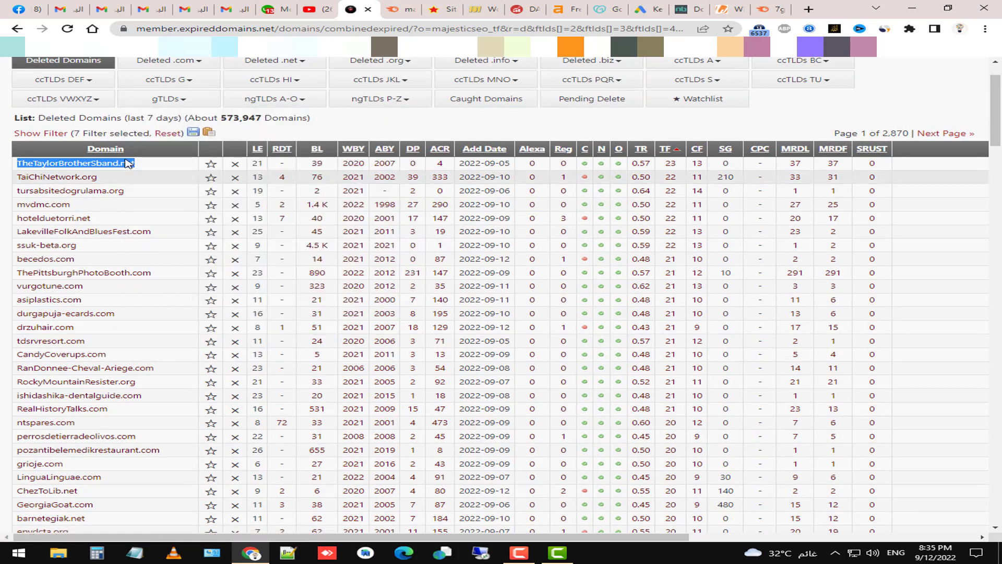
click(152, 244)
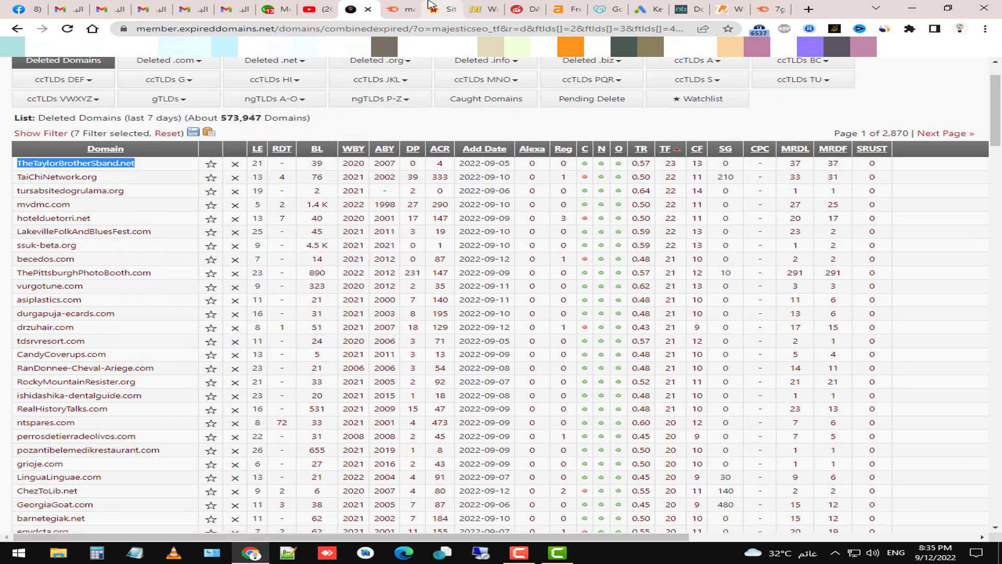
- Check the backlinks of TheTaylorBrotherSband.net in the Ahrefs Backlink Checker, completing the image verification for boats
click(401, 9)
click(551, 8)
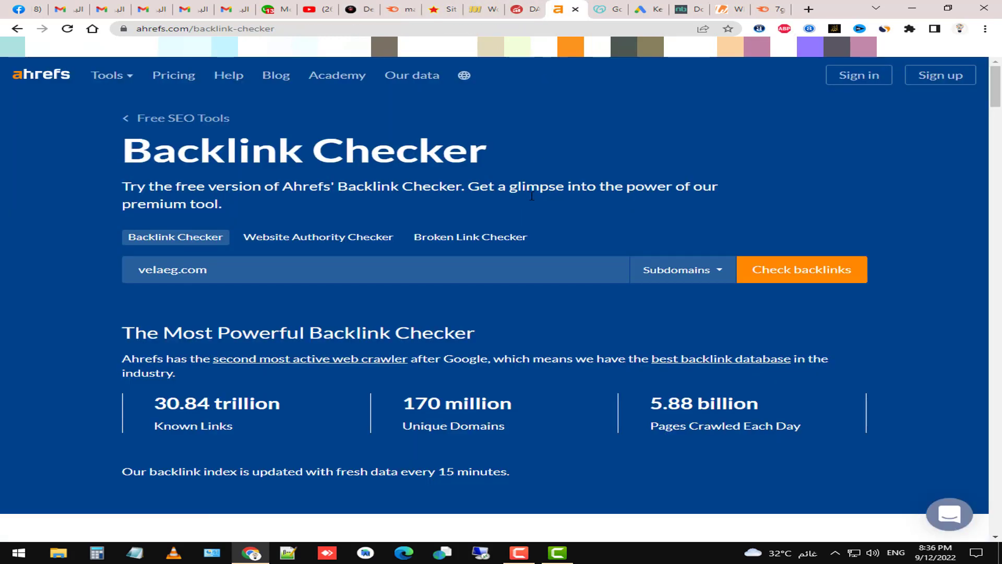
click(536, 282)
key(ctrl+a)
key(ctrl+v)
key(Return)
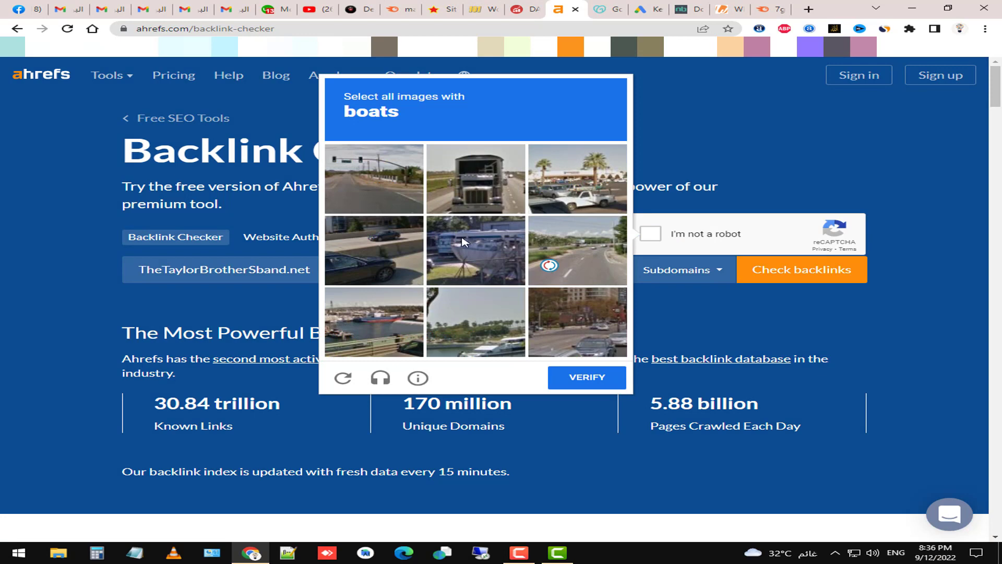
click(412, 329)
click(458, 332)
click(504, 270)
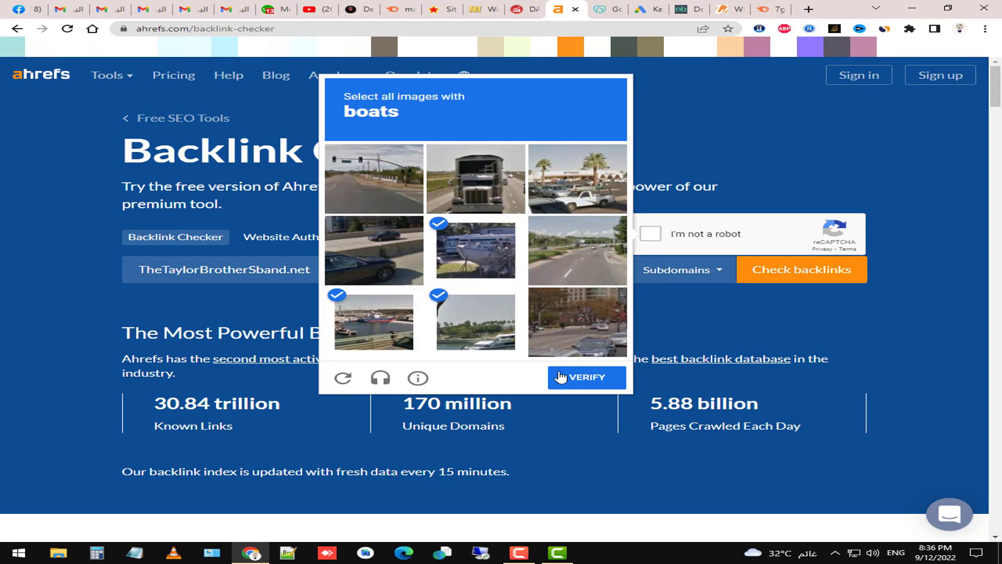
click(561, 377)
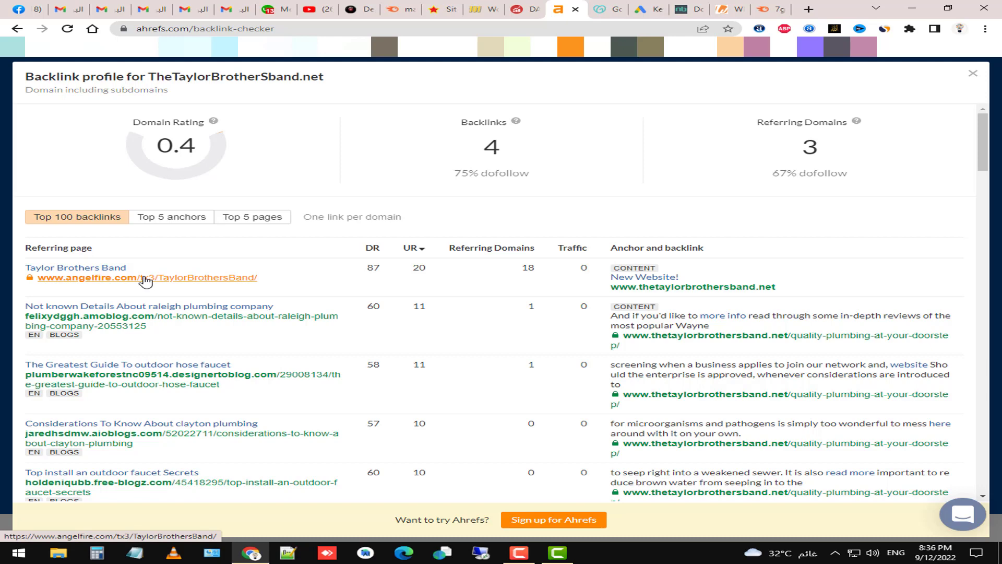
- Open the angelfire.com referring page in a separate tab, follow its New Website! link, and return to the backlink profile
right_click(172, 278)
click(209, 285)
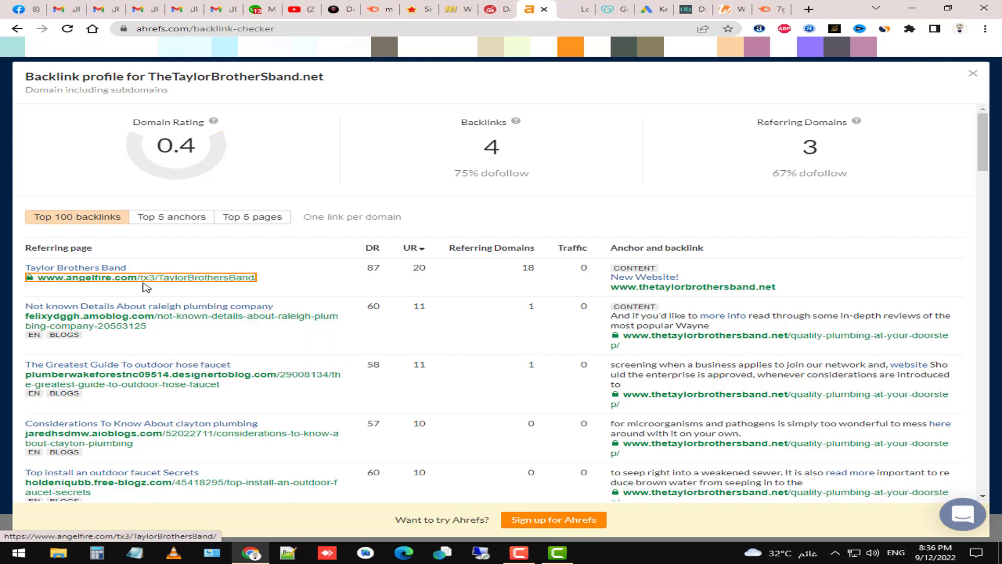
key(ctrl+Tab)
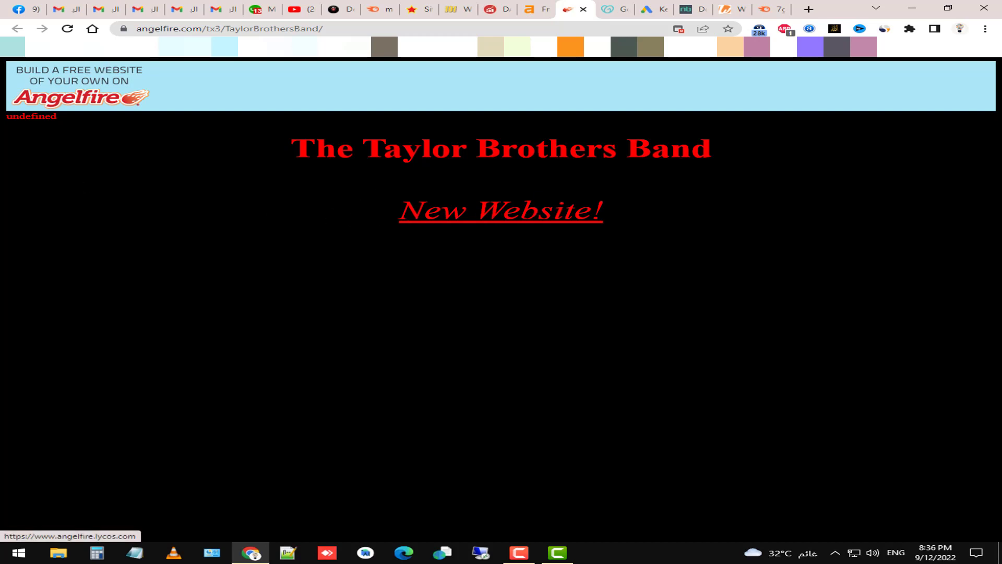
click(519, 212)
click(516, 7)
click(534, 8)
- Review the top backlinks of TheTaylorBrotherSband.net and the DR of their referring pages, especially angelfire.com
drag(151, 78, 324, 77)
click(271, 79)
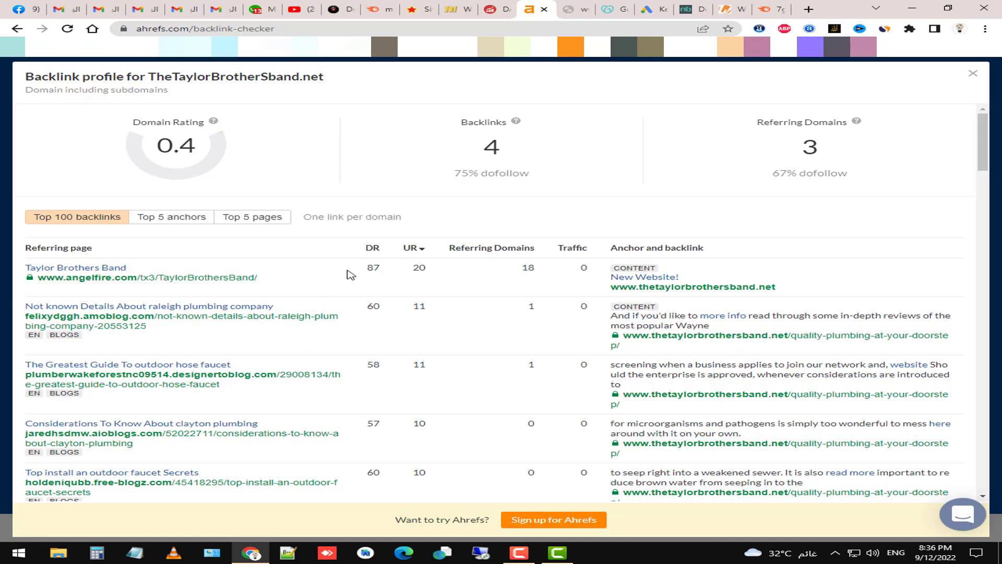
scroll(350, 274, down, 8)
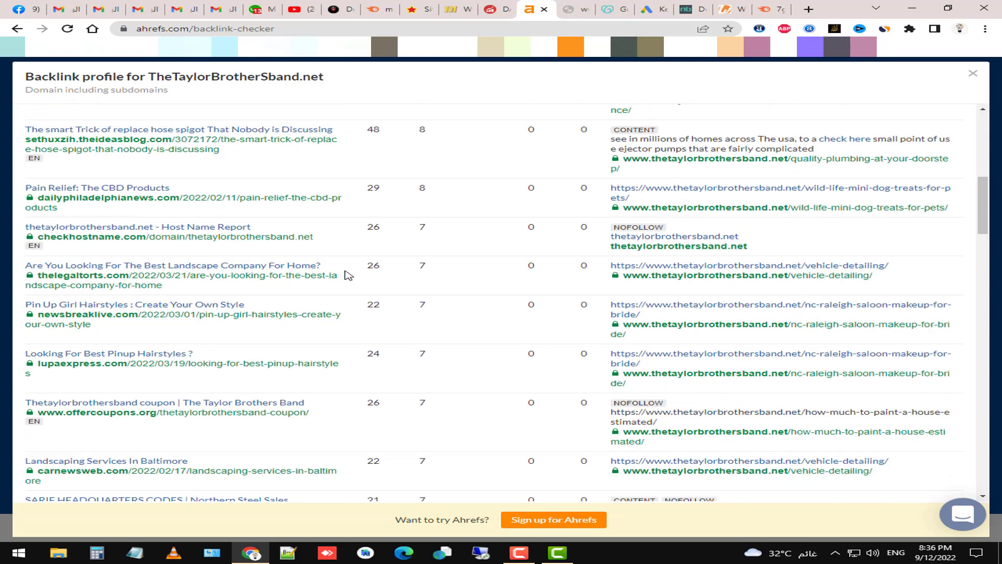
scroll(349, 275, down, 15)
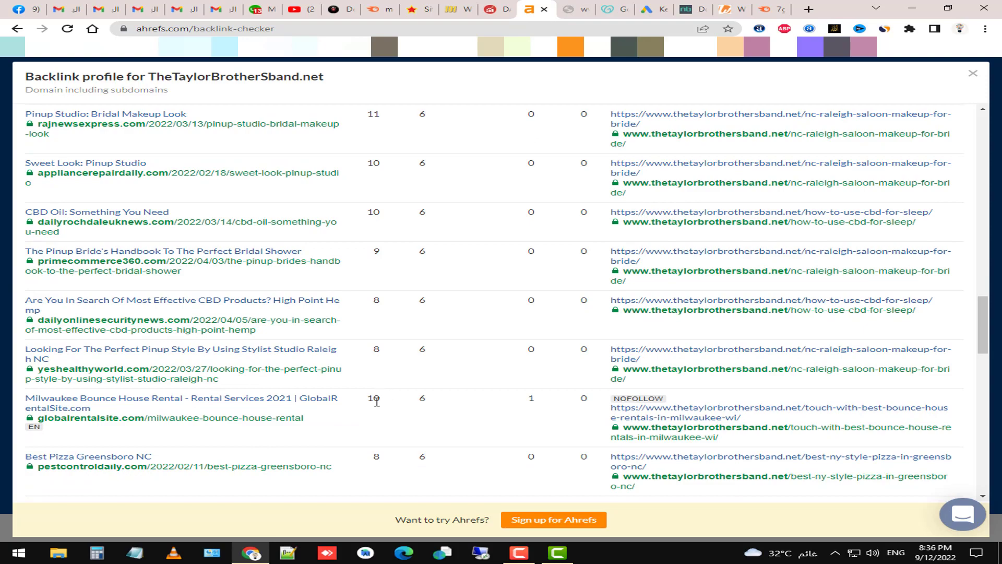
scroll(387, 329, up, 3)
scroll(392, 329, up, 20)
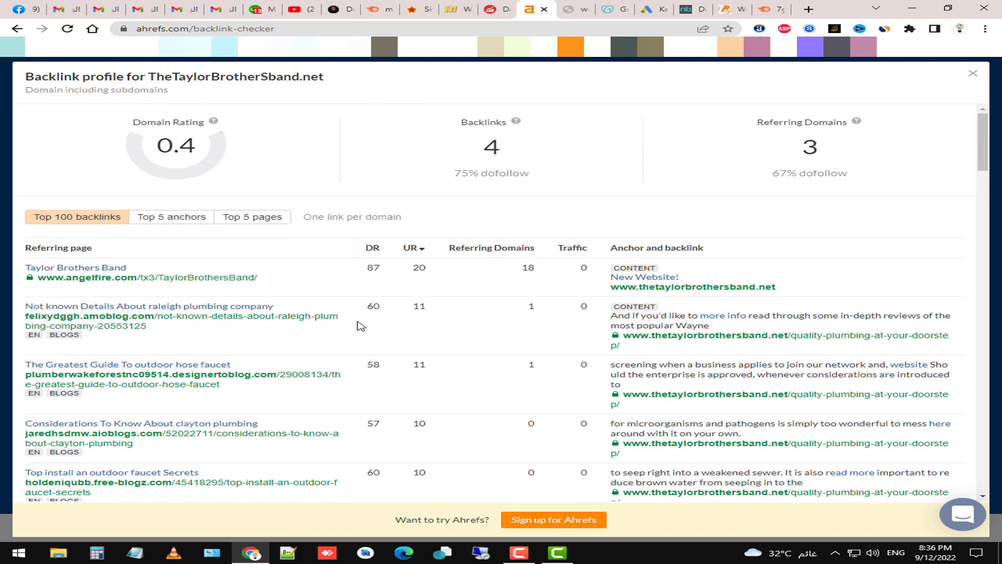
mouse_move(373, 251)
double_click(369, 269)
click(368, 274)
drag(151, 76, 342, 79)
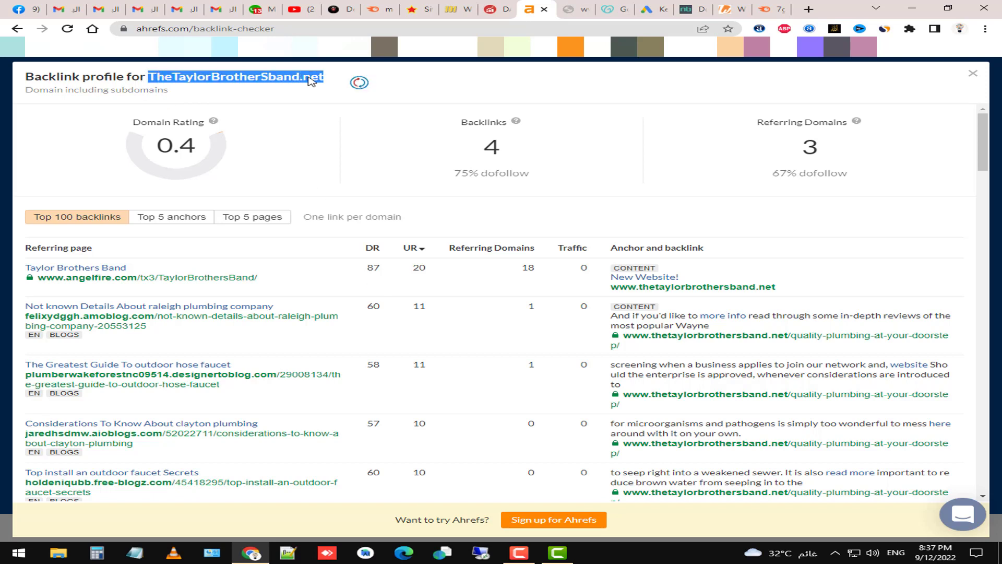
click(285, 79)
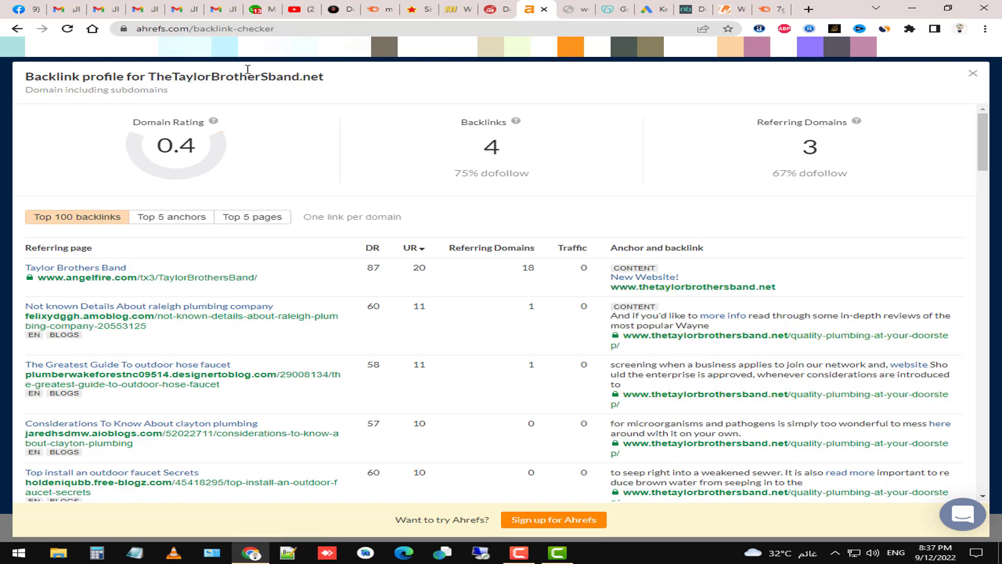
drag(150, 76, 411, 79)
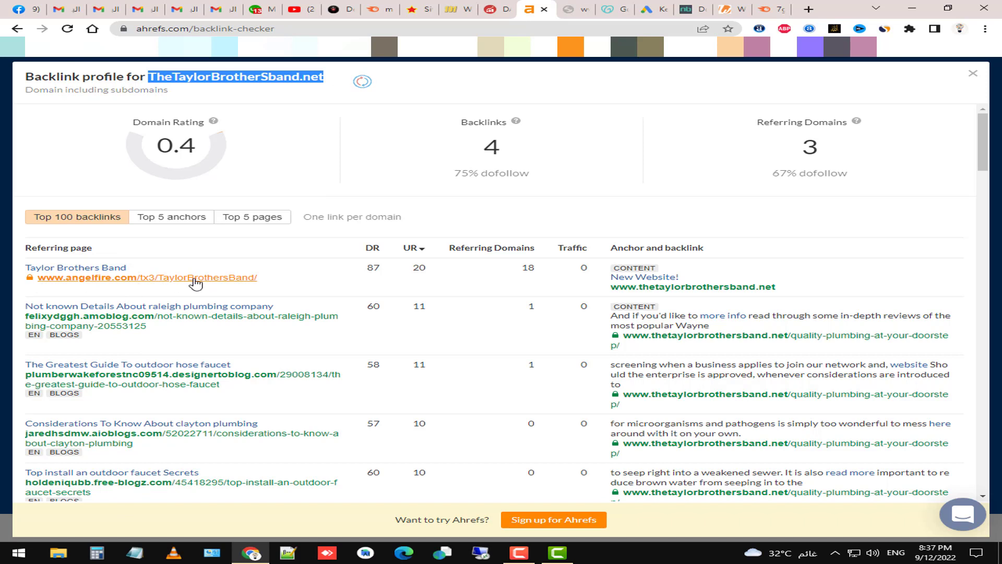
- Examine the DR of the angelfire.com backlink, and reopen that page to test its New Website! link again
click(134, 282)
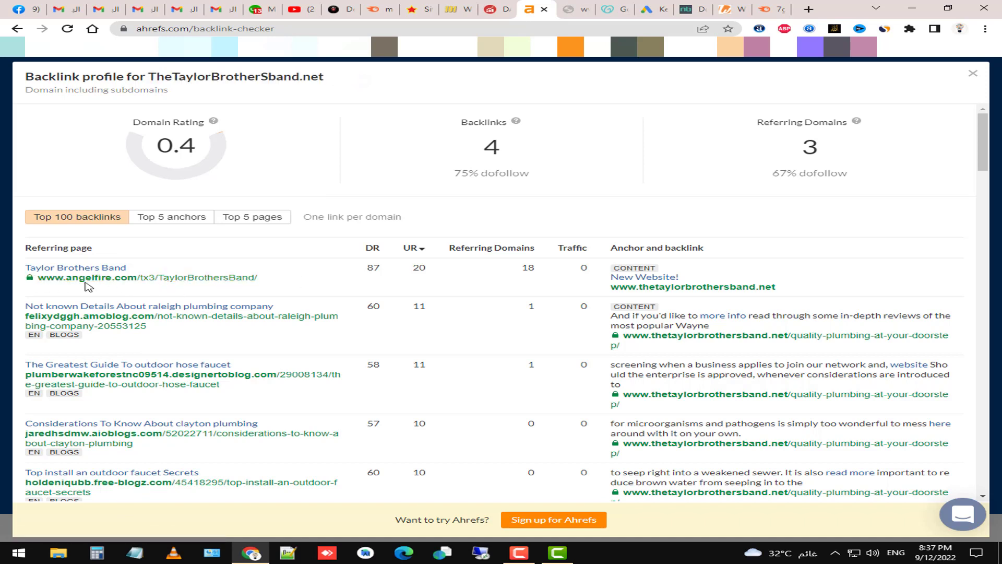
drag(366, 269, 380, 269)
click(369, 272)
click(142, 277)
click(502, 212)
click(595, 9)
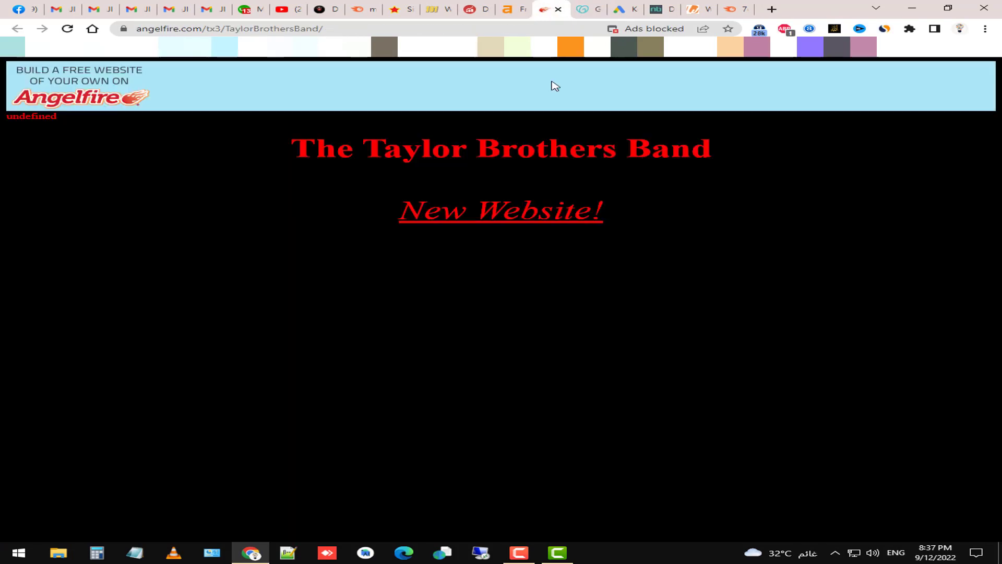
- Check the monthly visits of angelfire.com in the Similarweb extension, and close the page
click(884, 29)
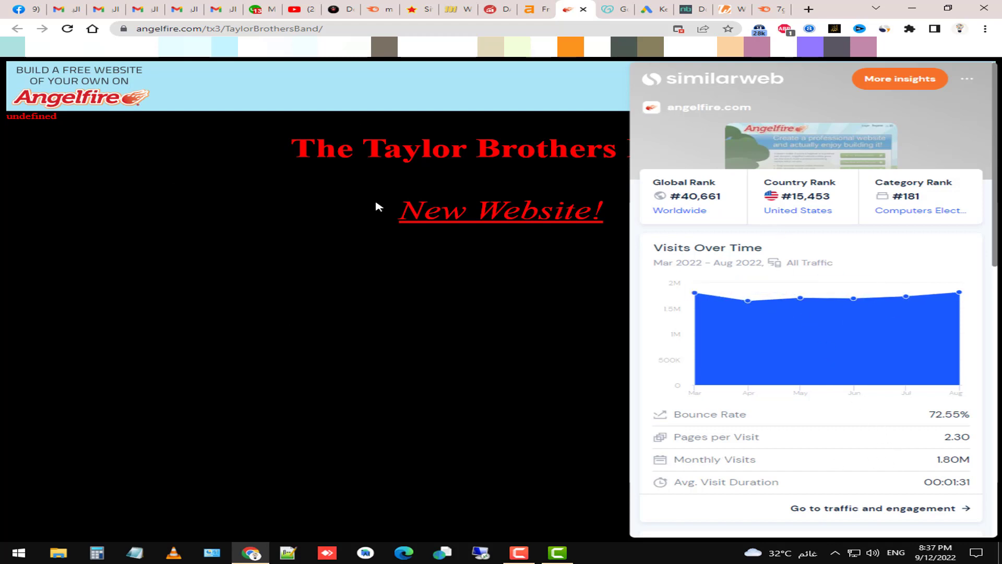
drag(930, 458, 979, 462)
click(526, 364)
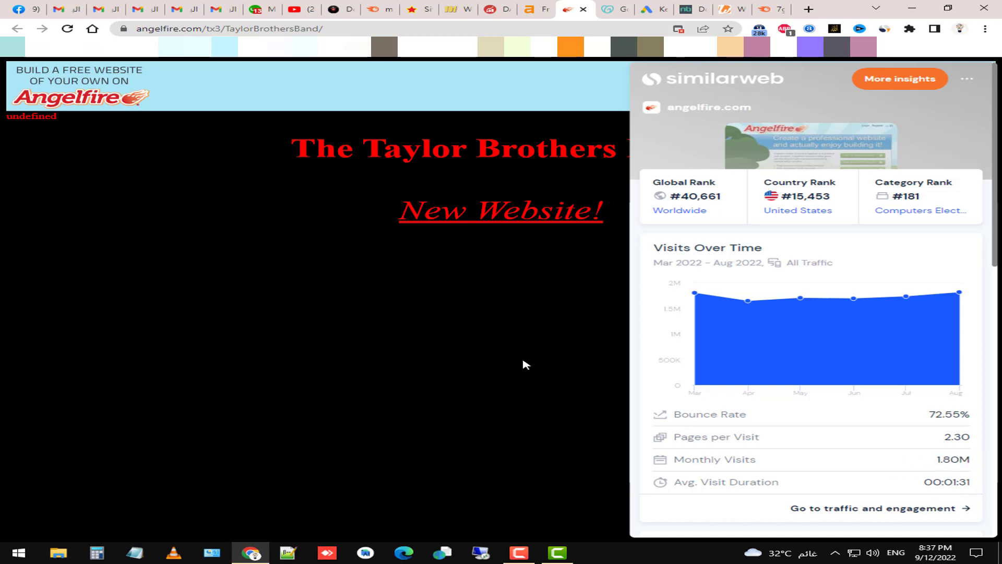
click(583, 11)
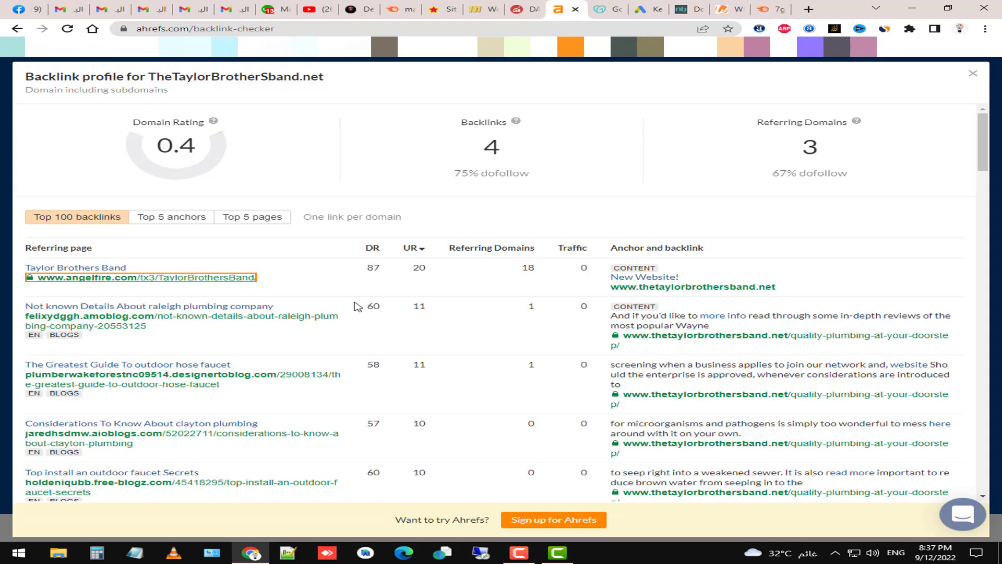
- Compare the DR values of the other referring pages in the TheTaylorBrotherSband.net backlink profile
scroll(355, 306, down, 5)
scroll(359, 306, down, 7)
scroll(380, 270, up, 9)
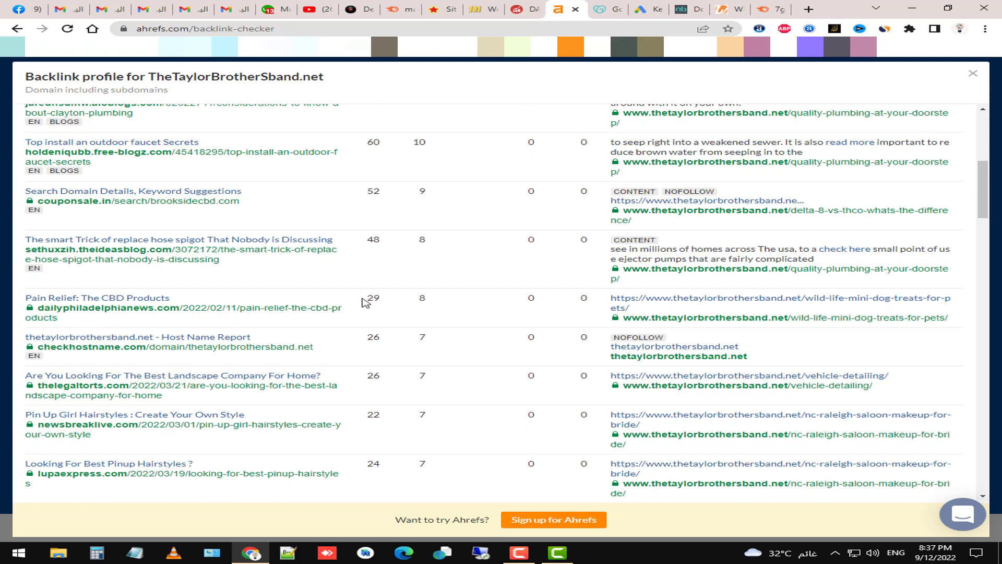
scroll(381, 270, down, 1)
scroll(376, 351, up, 2)
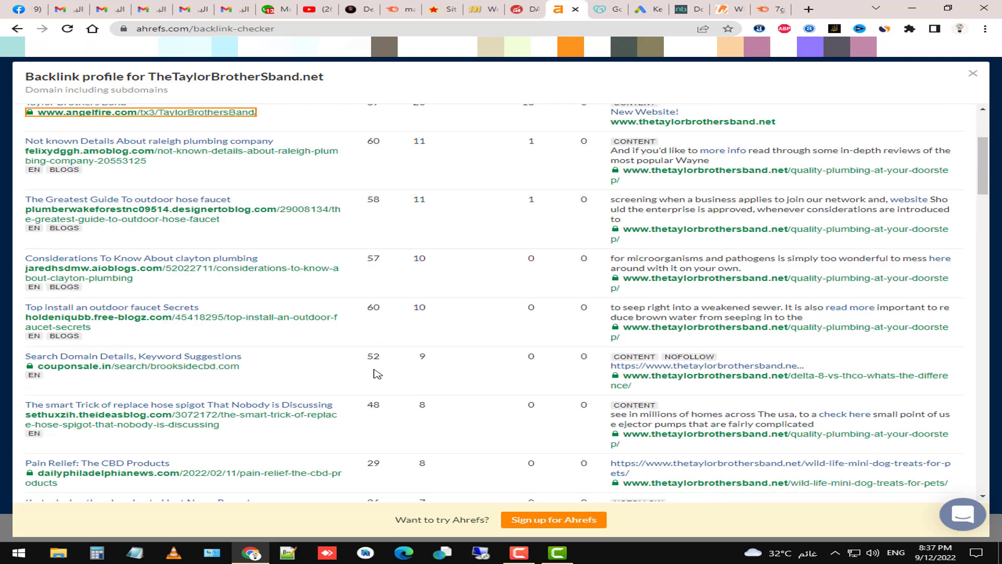
scroll(312, 380, up, 2)
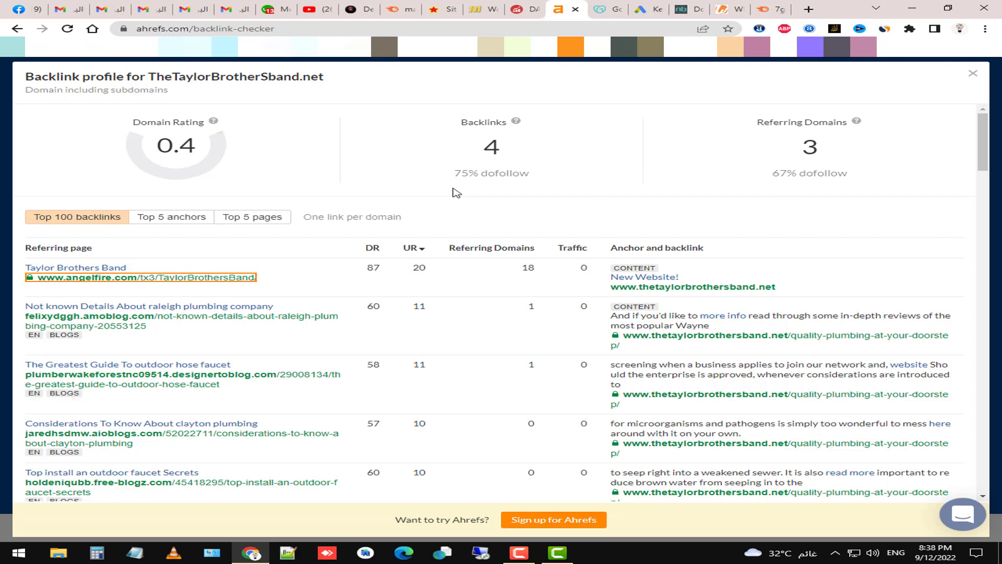
- Close the backlink profile and return to the deleted domains list on ExpiredDomains.net
key(Escape)
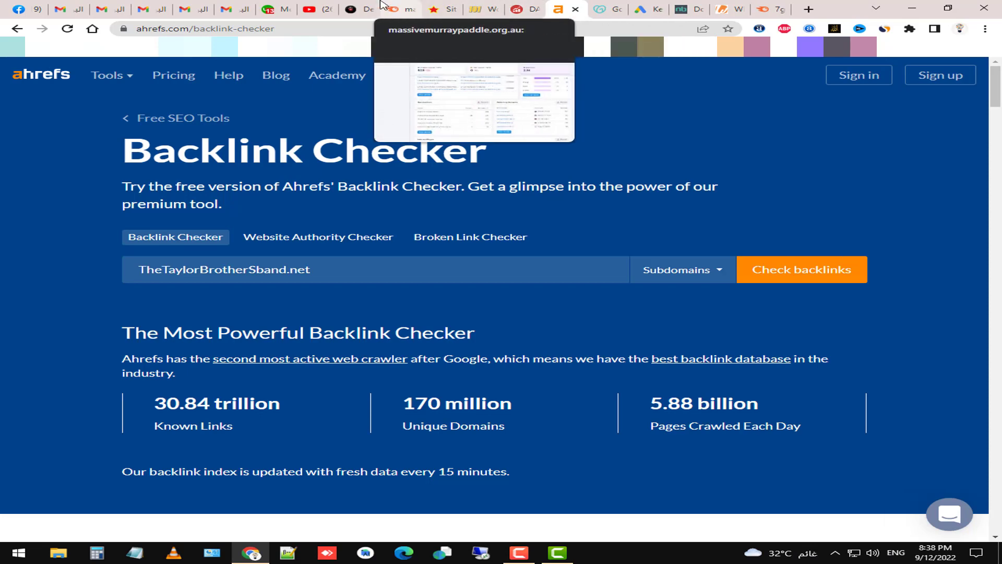
click(355, 9)
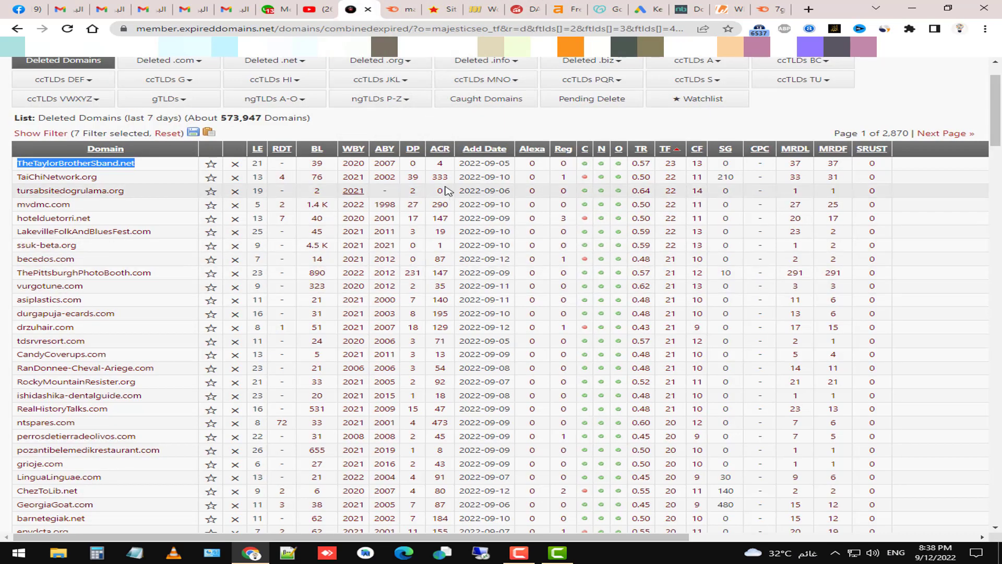
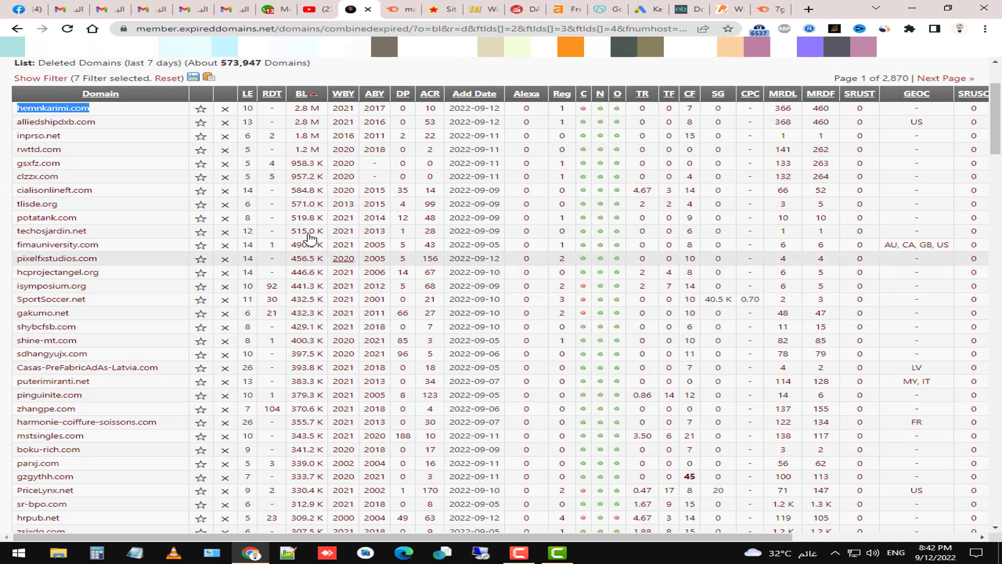
scroll(214, 287, up, 1)
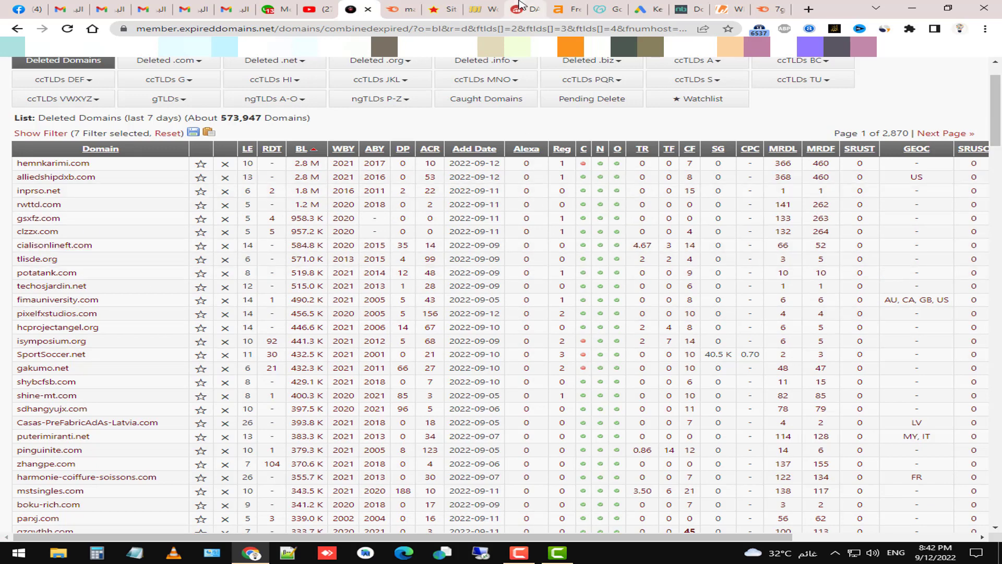
- Switch to DA PA Checker, replace tcrecord.org with the copied domain list, and cut everything after sdhangyujx.com
click(522, 9)
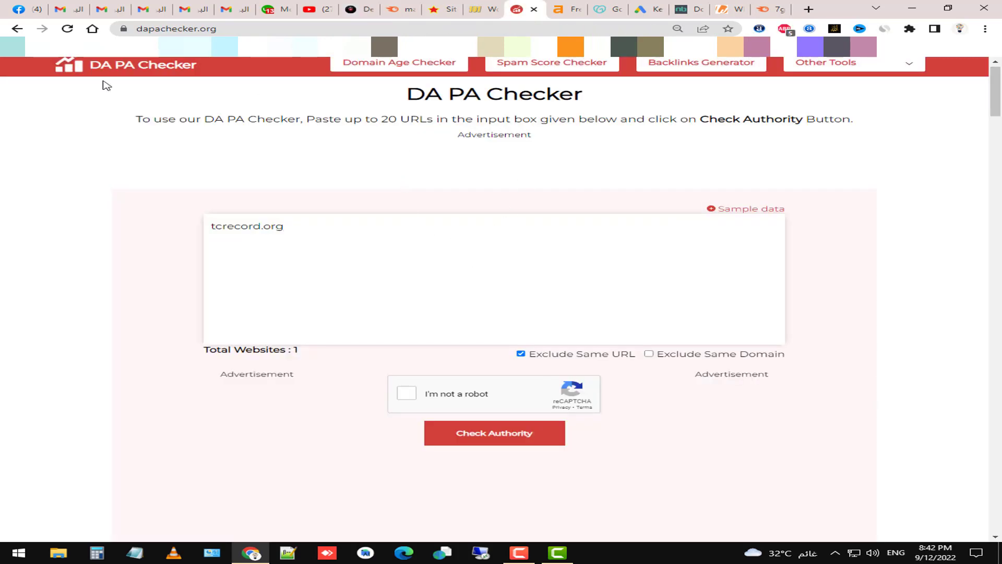
key(ctrl+shift+Left)
key(ctrl+shift+Left)
key(ctrl+v)
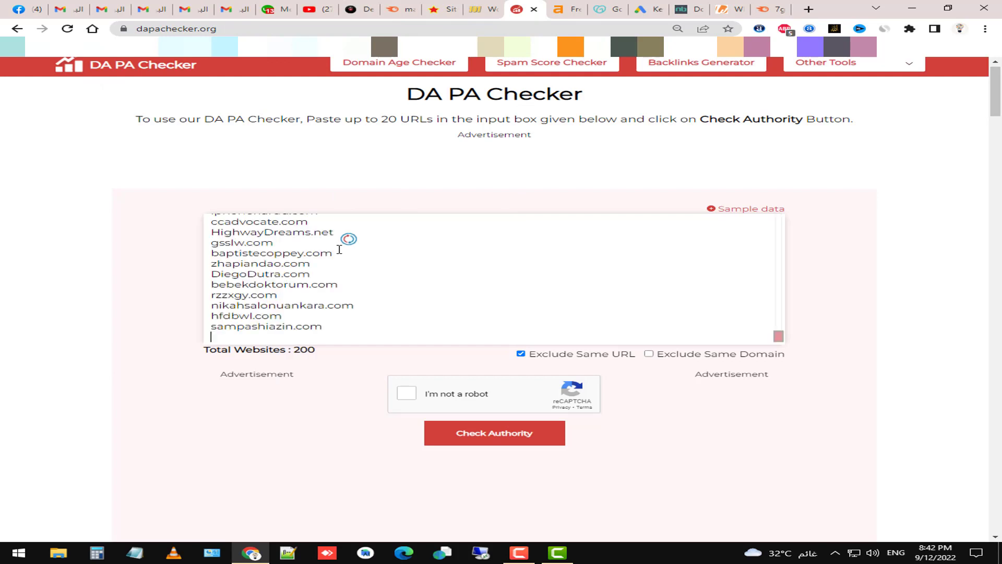
drag(384, 332, 85, 194)
drag(134, 249, 193, 334)
key(BackSpace)
- Complete the image captcha challenges and run the authority check on the domains ending with sdhangyujx.com
click(408, 393)
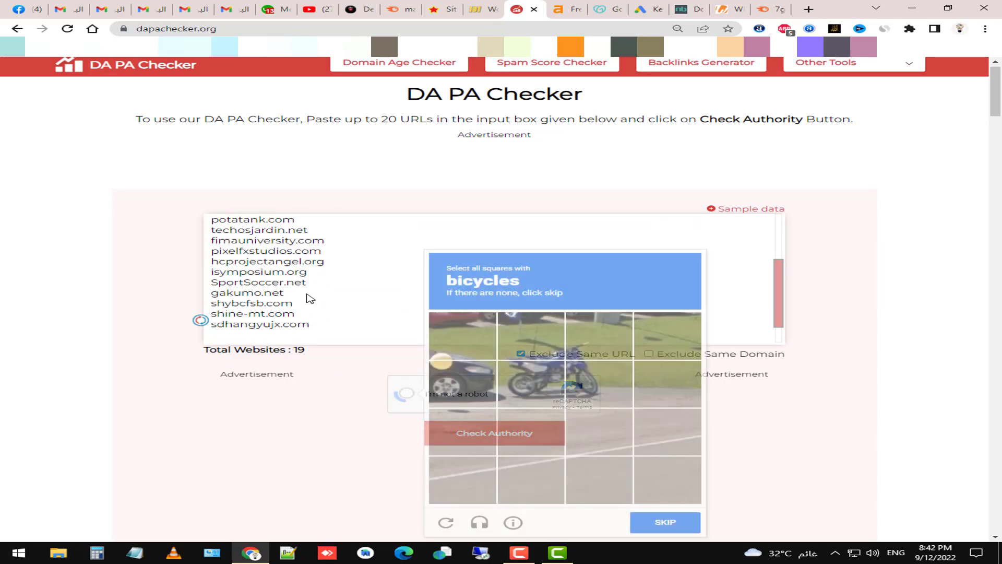
click(462, 383)
click(531, 385)
click(658, 389)
click(689, 386)
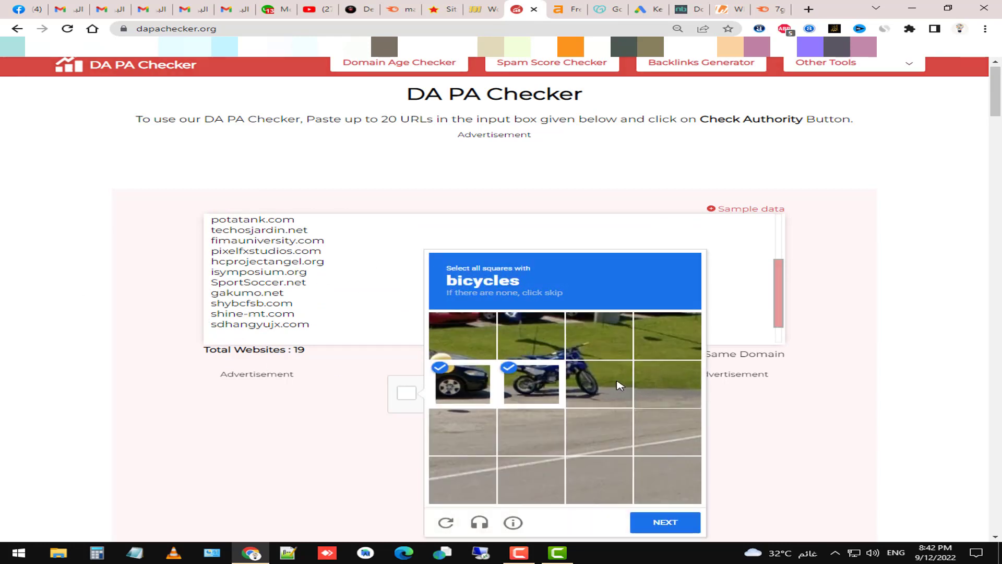
click(599, 384)
click(665, 522)
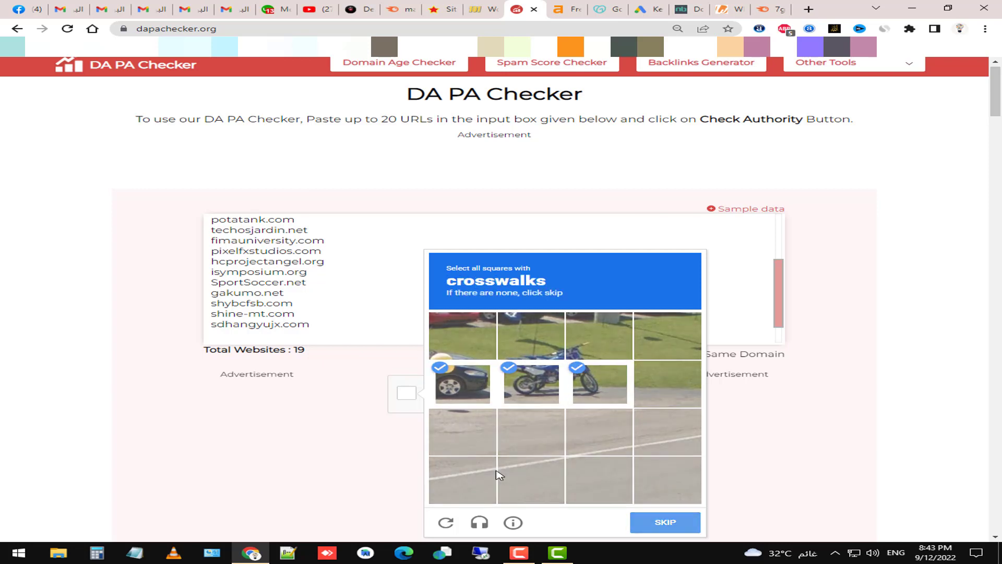
click(478, 423)
click(531, 425)
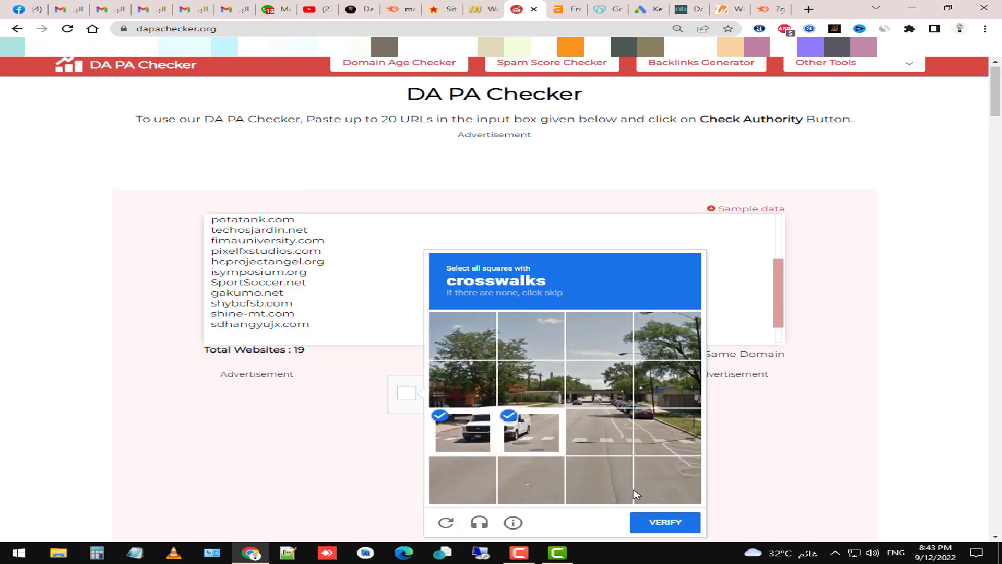
click(671, 522)
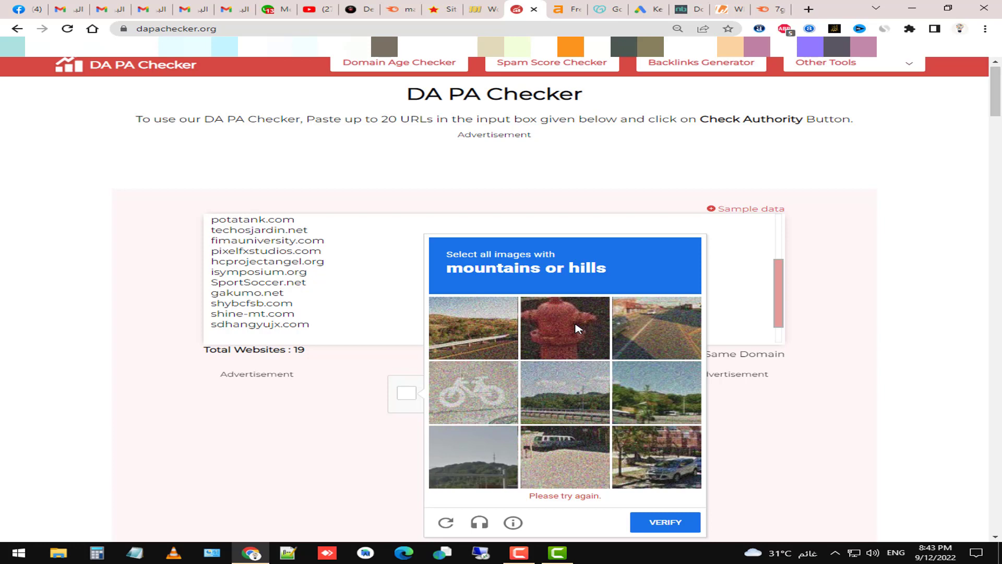
click(499, 329)
click(587, 431)
click(474, 472)
click(661, 525)
click(460, 428)
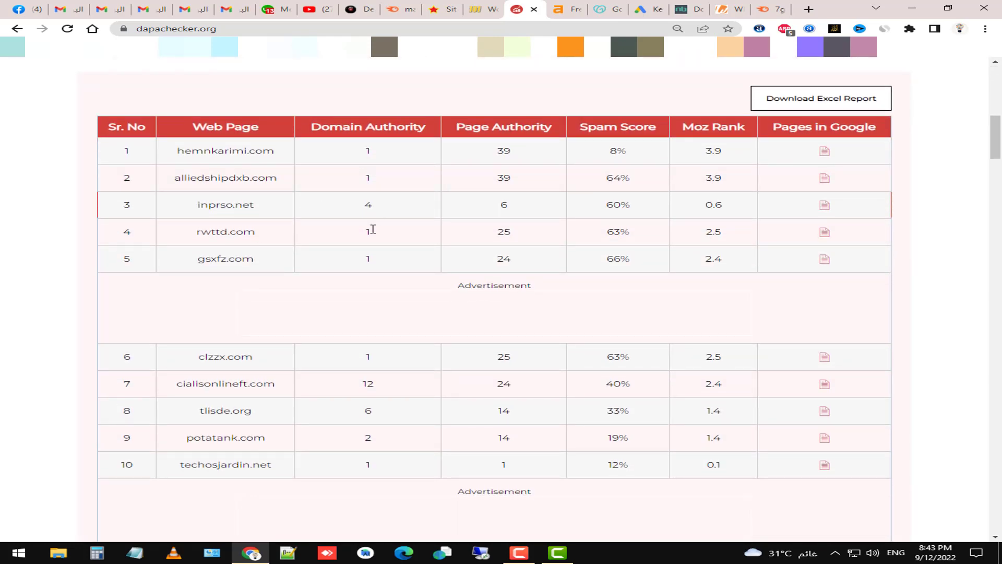
- Examine the Domain Authority, Page Authority and Spam Score values of the first batch, from hemnkarimi.com to sdhangyujx.com
scroll(352, 351, down, 3)
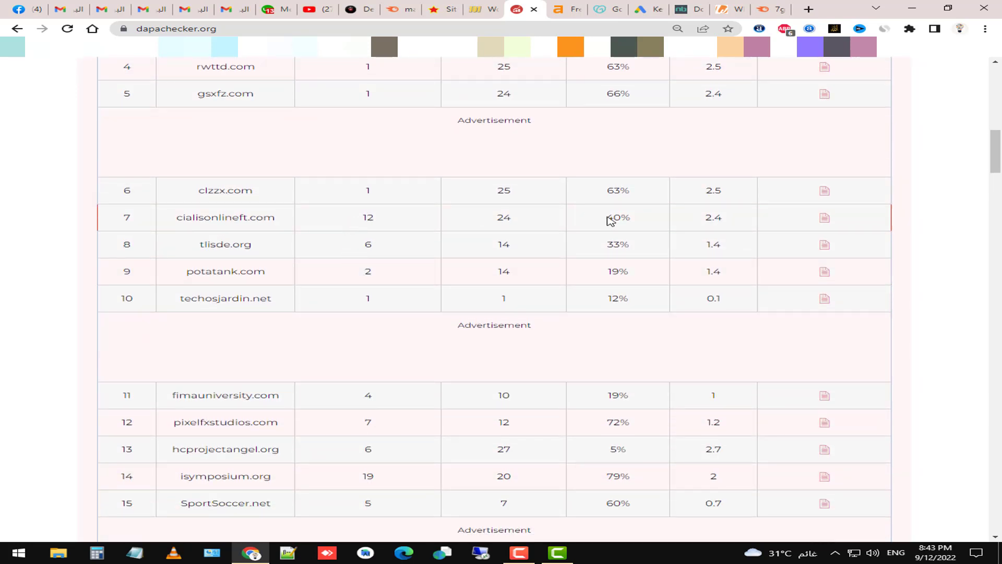
scroll(444, 241, down, 3)
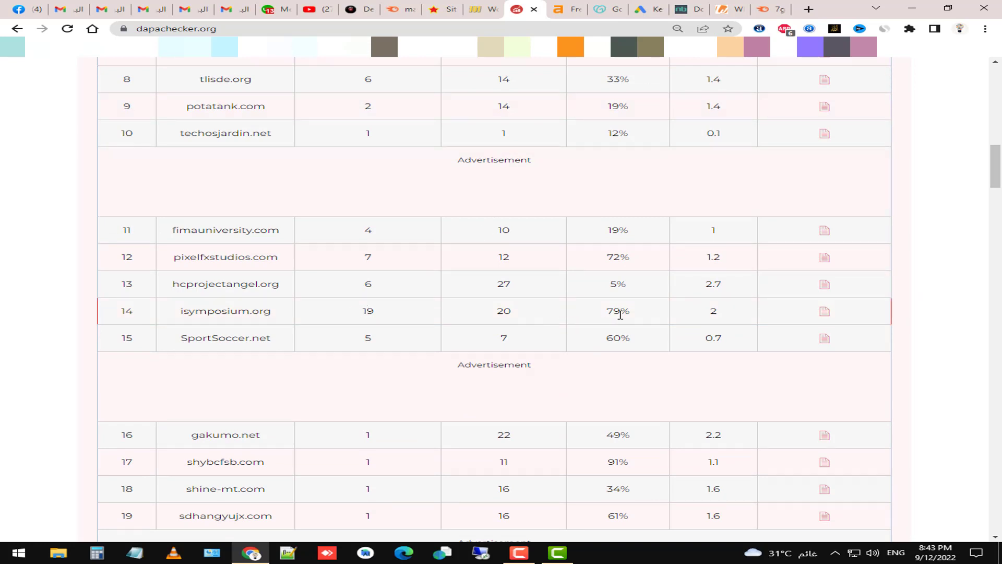
scroll(387, 329, down, 4)
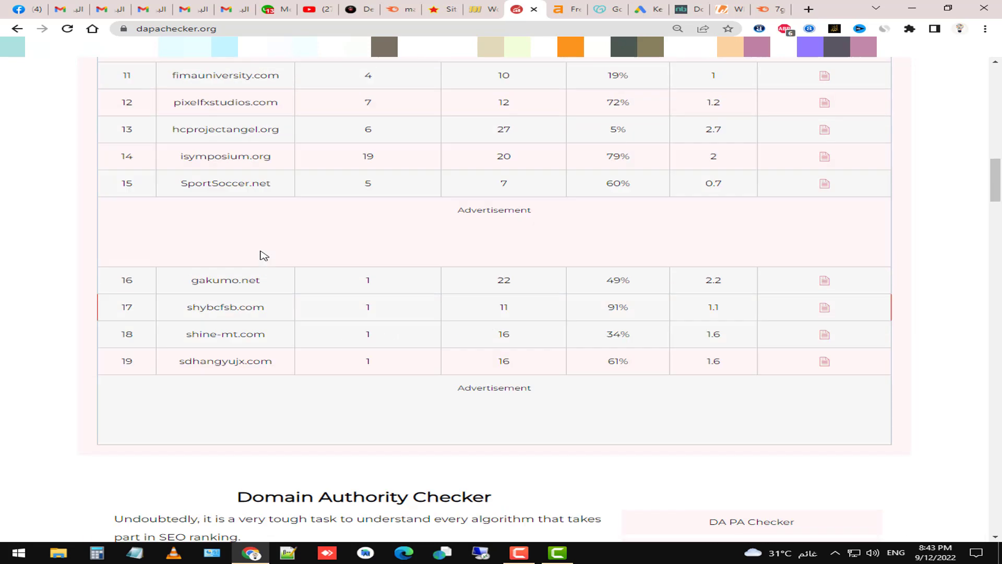
- Replace the checked domains with the remaining copied list and cut everything after glfjjg.com
scroll(276, 269, up, 9)
scroll(276, 269, up, 15)
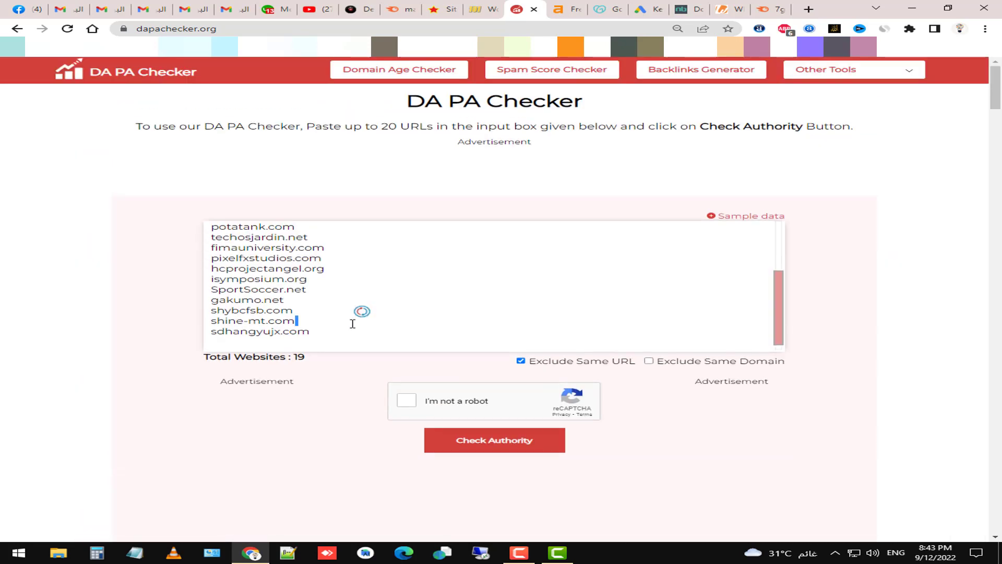
scroll(353, 324, down, 10)
drag(326, 344, 205, 346)
key(BackSpace)
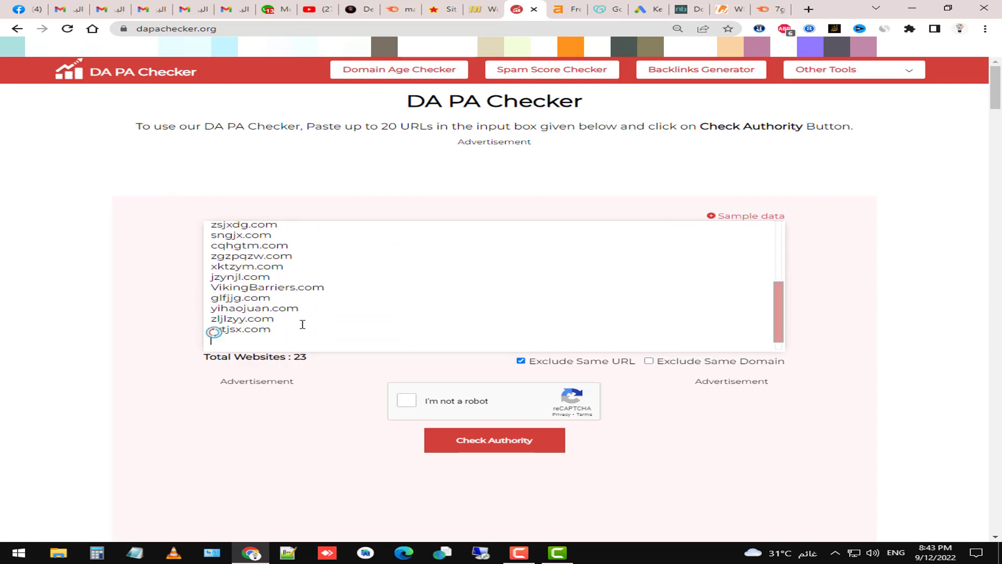
key(ctrl+z)
shift+click(302, 308)
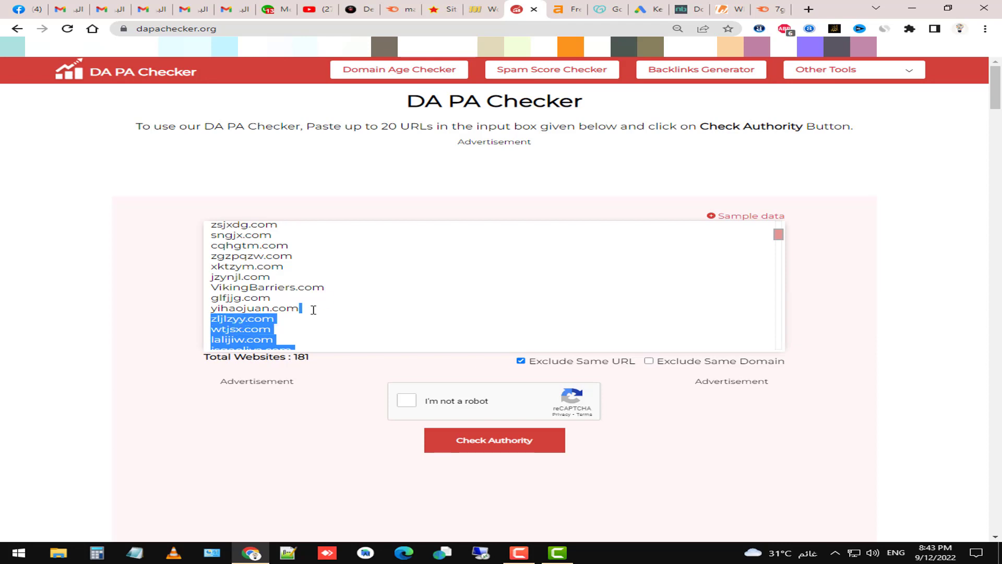
shift+click(319, 301)
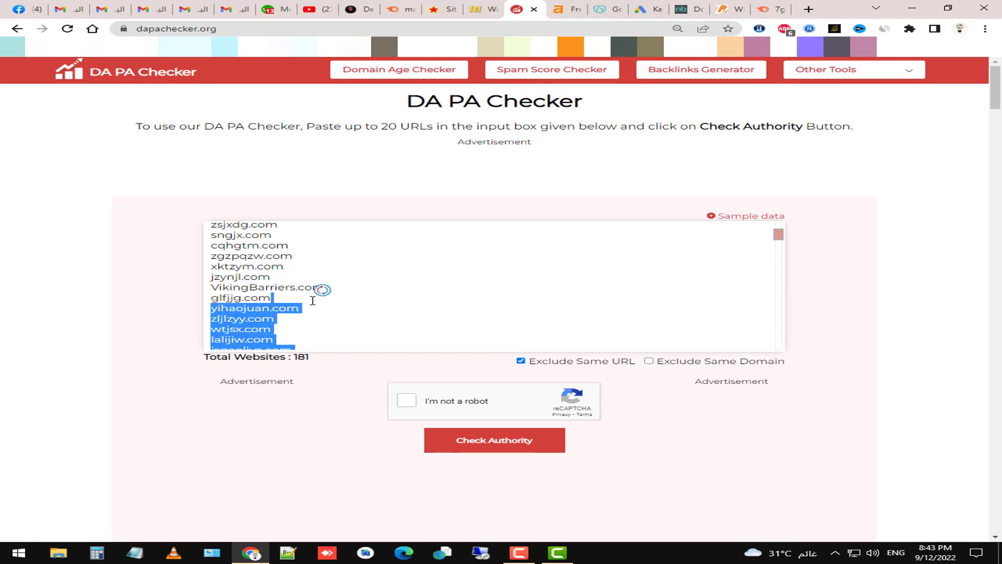
key(BackSpace)
- Pass the mountains or hills captcha and run the authority check on the batch ending with glfjjg.com
click(455, 402)
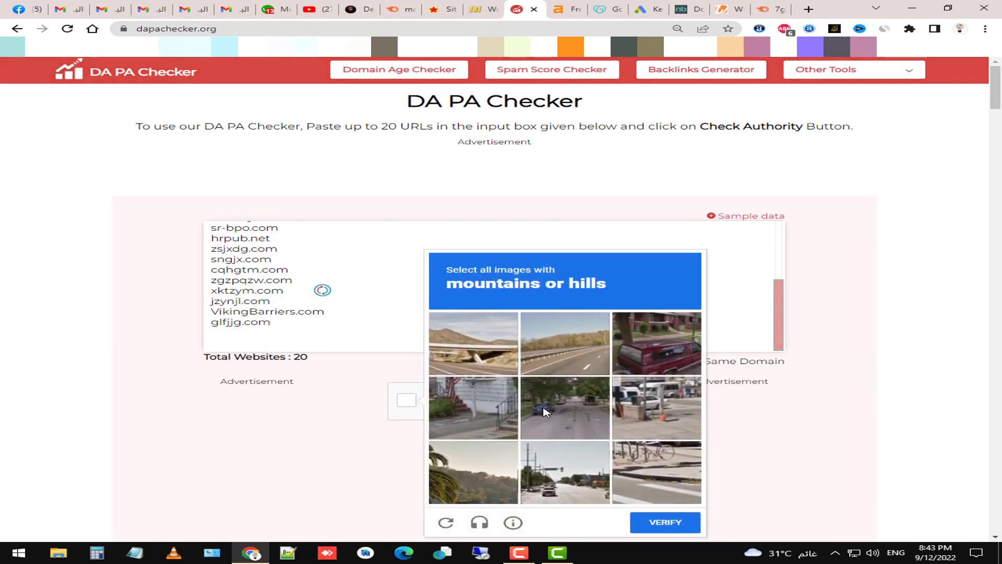
click(506, 369)
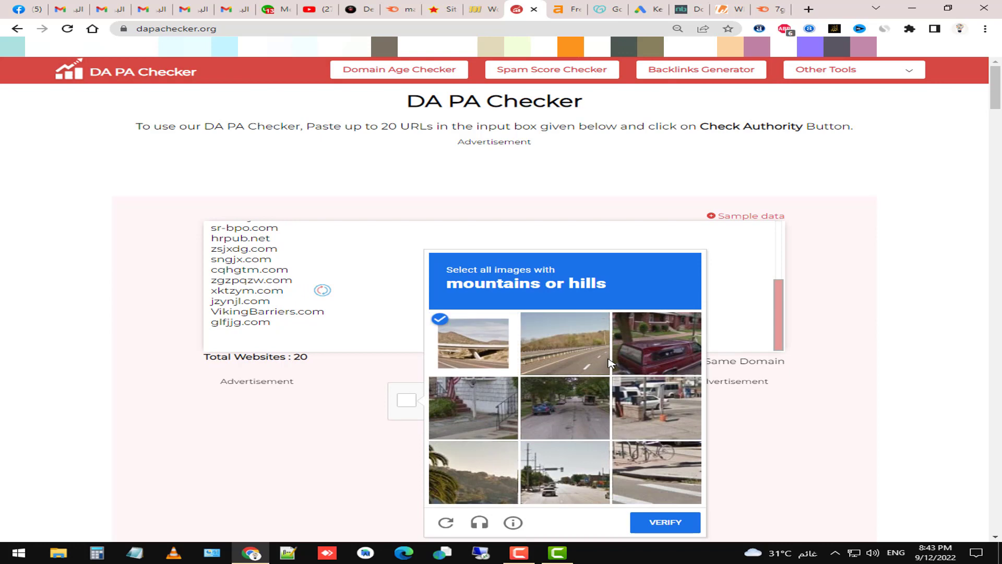
click(501, 473)
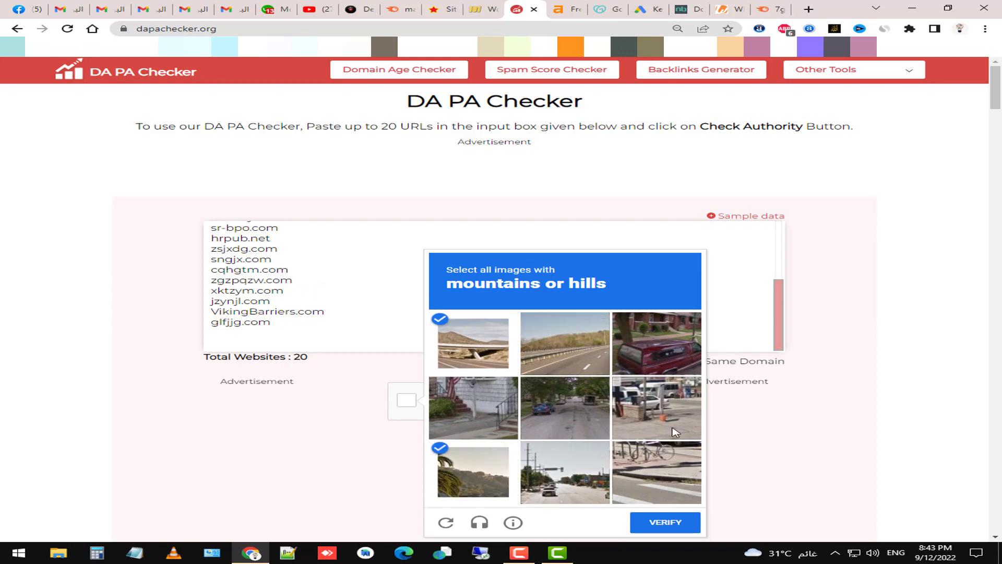
click(599, 347)
click(649, 521)
click(515, 439)
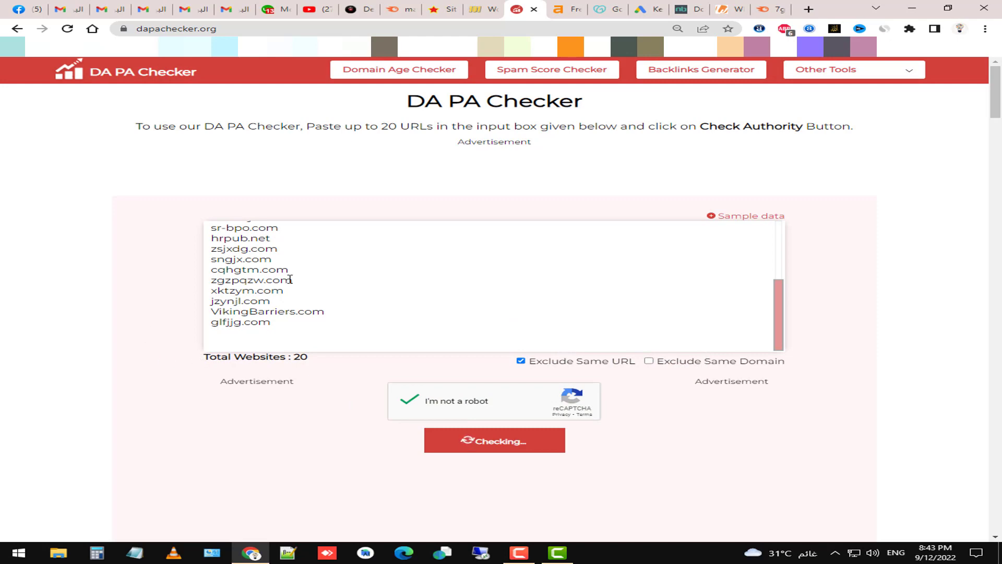
- Examine the authority and spam scores of the second batch, from Casas-PreFabricAdAs-Latvia.com to glfjjg.com
scroll(289, 337, down, 1)
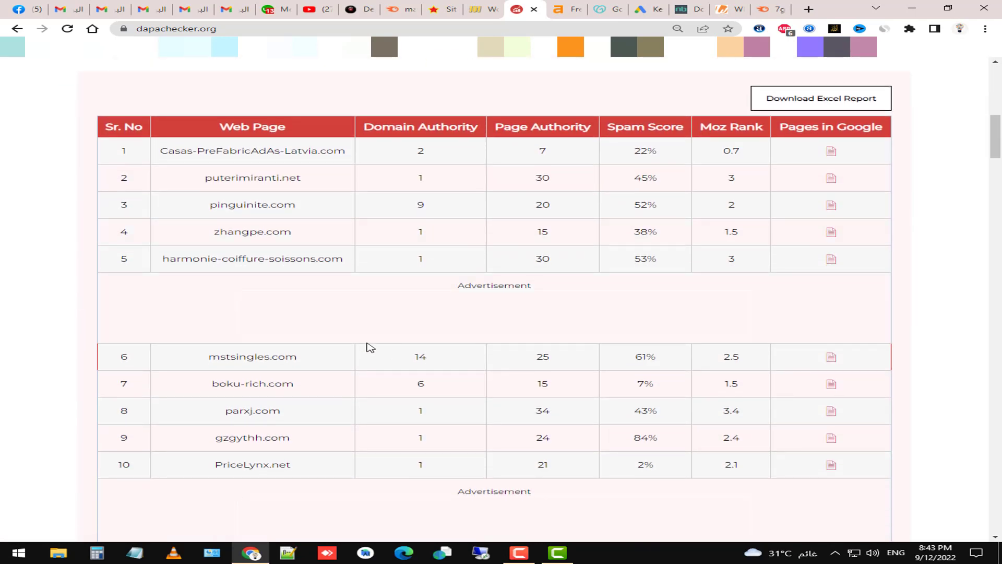
scroll(384, 372, down, 4)
scroll(384, 372, down, 5)
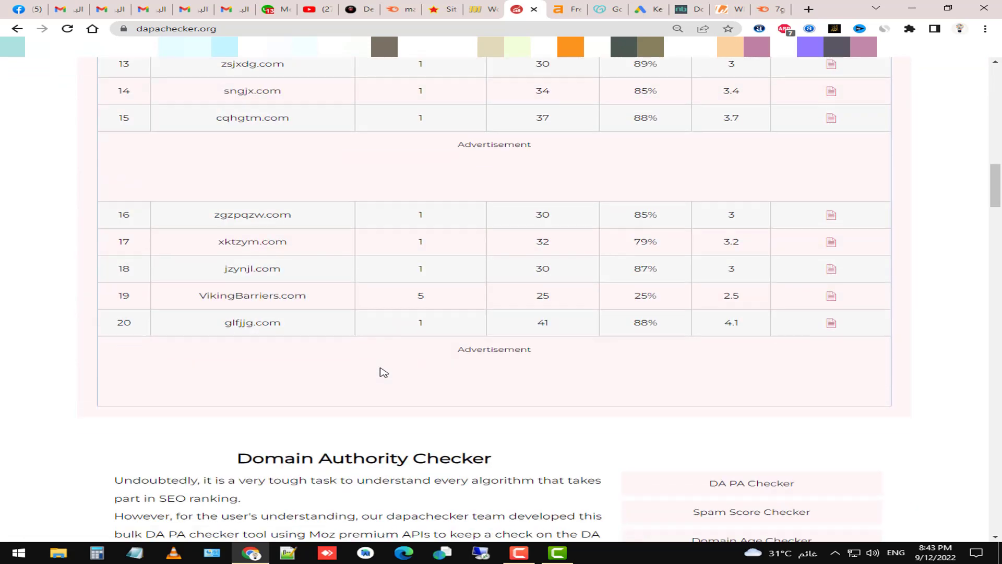
scroll(384, 372, up, 4)
scroll(385, 372, up, 8)
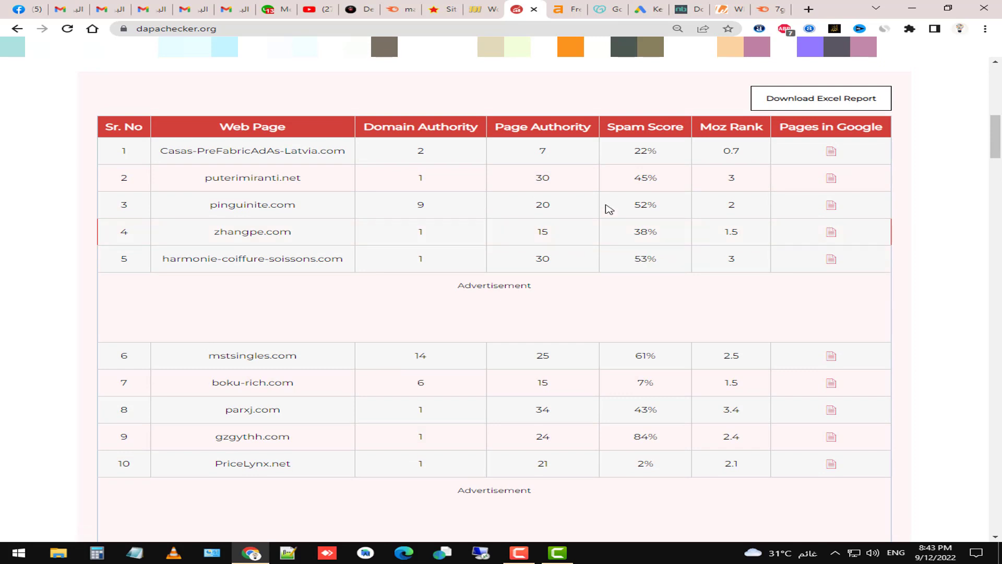
- Switch to Ahrefs and look through the top backlinks in the hemnkarimi.com backlink profile
click(568, 9)
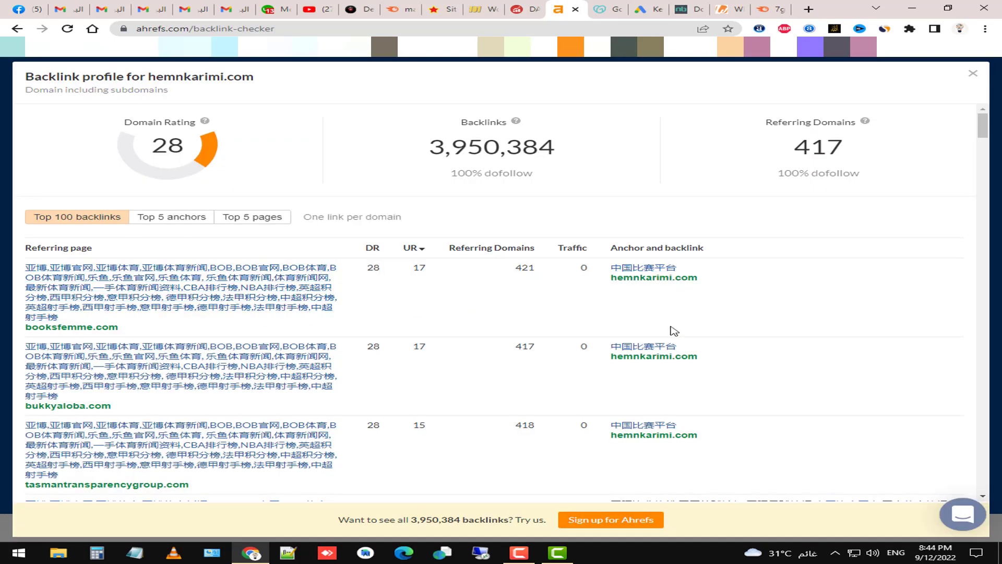
scroll(306, 369, down, 7)
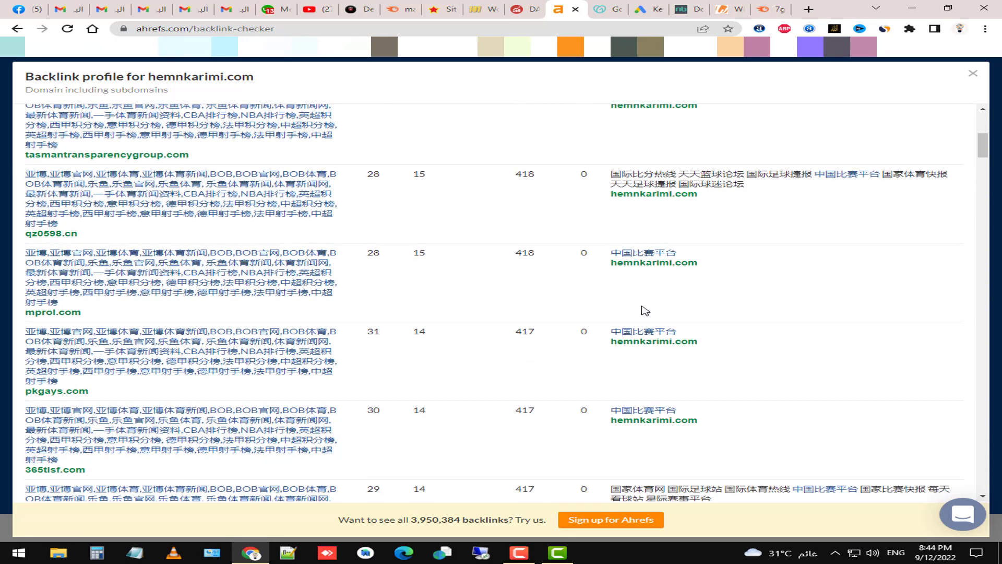
scroll(642, 314, up, 7)
- Return to DA PA Checker, replace the list with the remaining copied domains, and cut everything after cyhmap.com
click(524, 8)
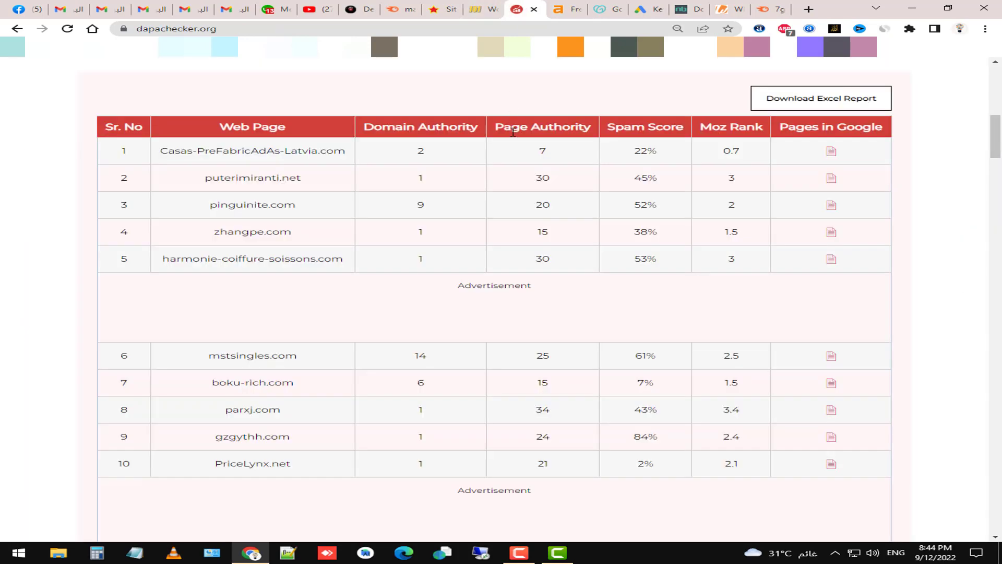
scroll(486, 192, up, 1)
scroll(486, 192, up, 8)
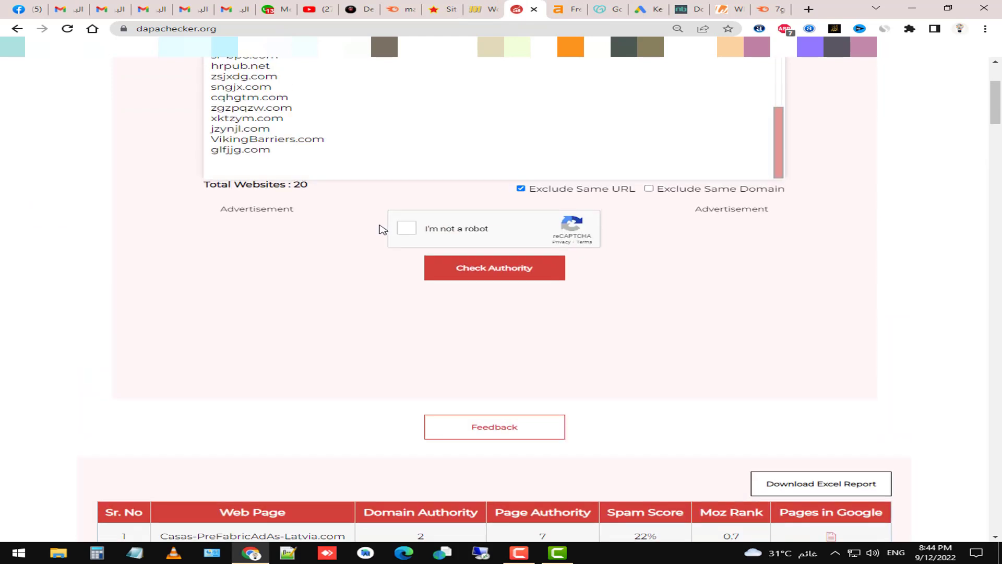
click(329, 214)
key(ctrl+a)
key(ctrl+v)
drag(333, 280, 167, 224)
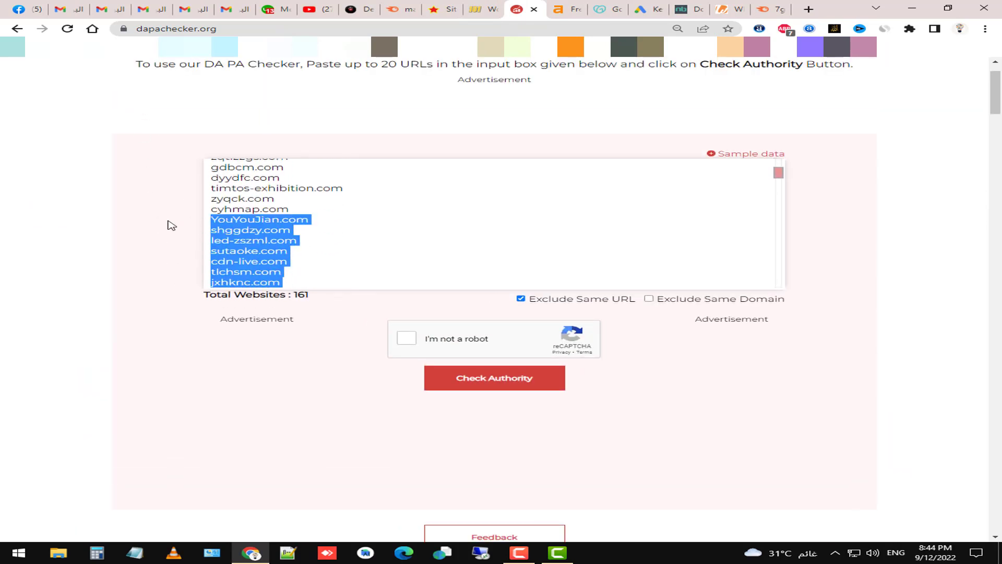
key(Delete)
- Complete the captcha challenges and run the authority check on the batch ending with cyhmap.com
click(519, 331)
click(646, 338)
click(647, 469)
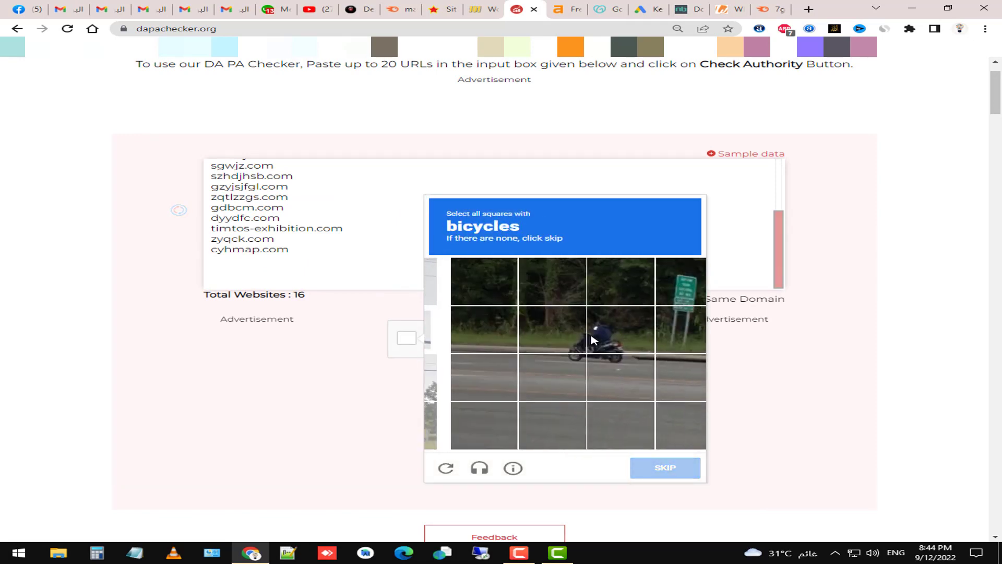
click(597, 342)
click(576, 363)
click(547, 339)
click(547, 375)
click(657, 469)
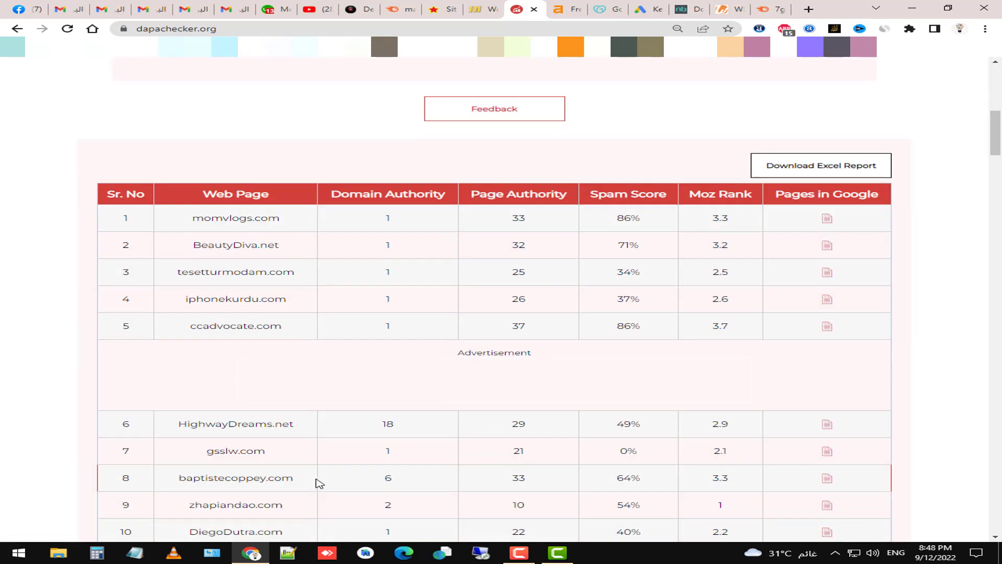
- Examine the authority and spam scores of the last batch, which starts with momvlogs.com and ends with sampashiazin.com
scroll(319, 483, down, 1)
scroll(320, 483, down, 8)
scroll(315, 480, up, 15)
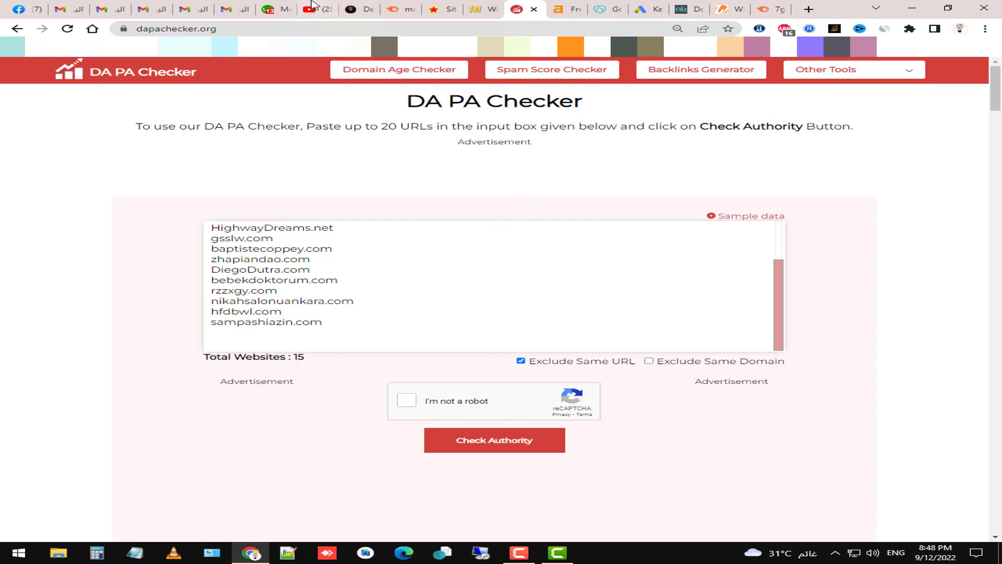
- Revisit DA PA Checker and the Ahrefs Backlink Checker, and return to the deleted domains list on ExpiredDomains.net
click(363, 9)
click(523, 9)
click(571, 5)
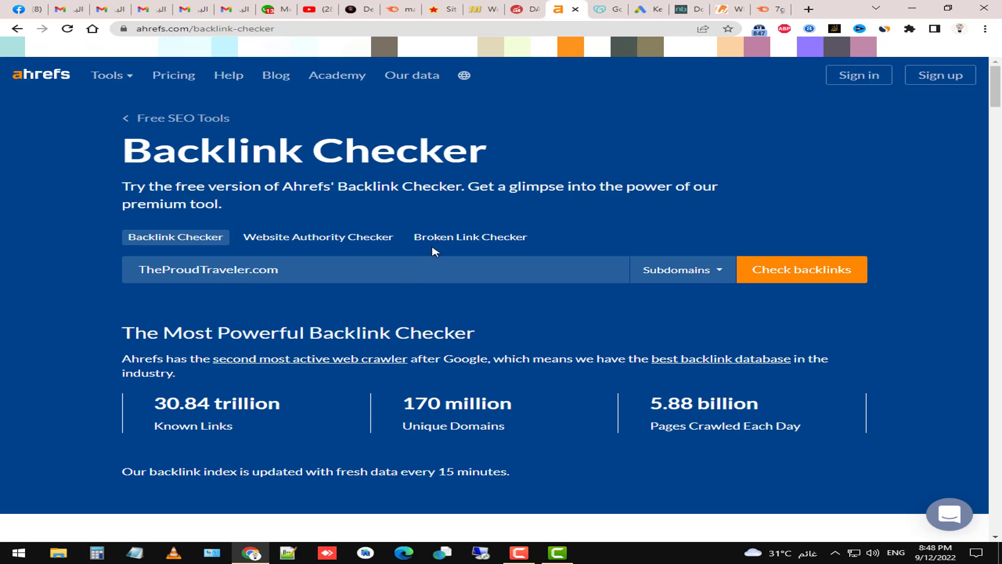
click(360, 9)
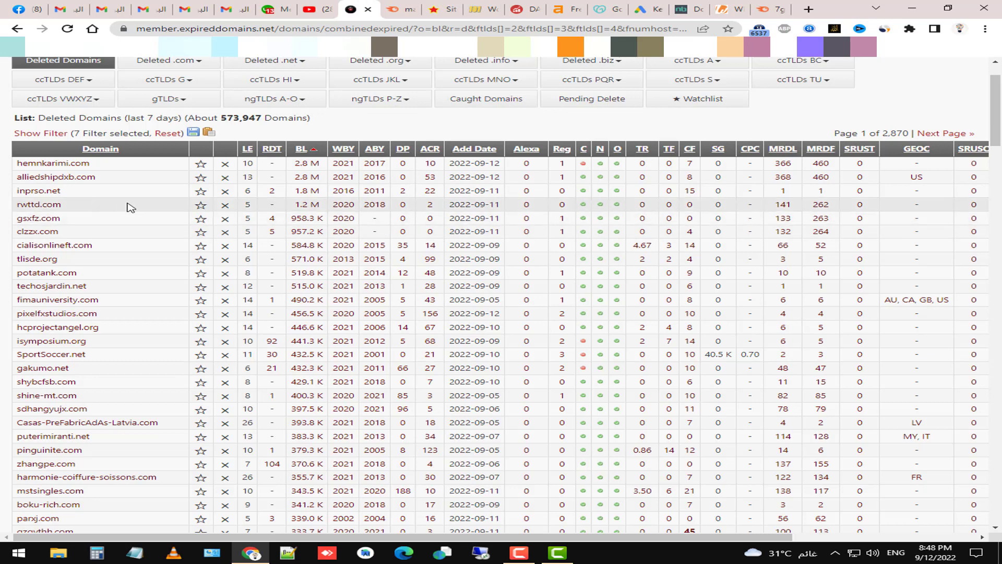
- View the Marketplace Domains sources, and go back to the Deleted Domains categories to view the Deleted .com archives
scroll(122, 207, up, 2)
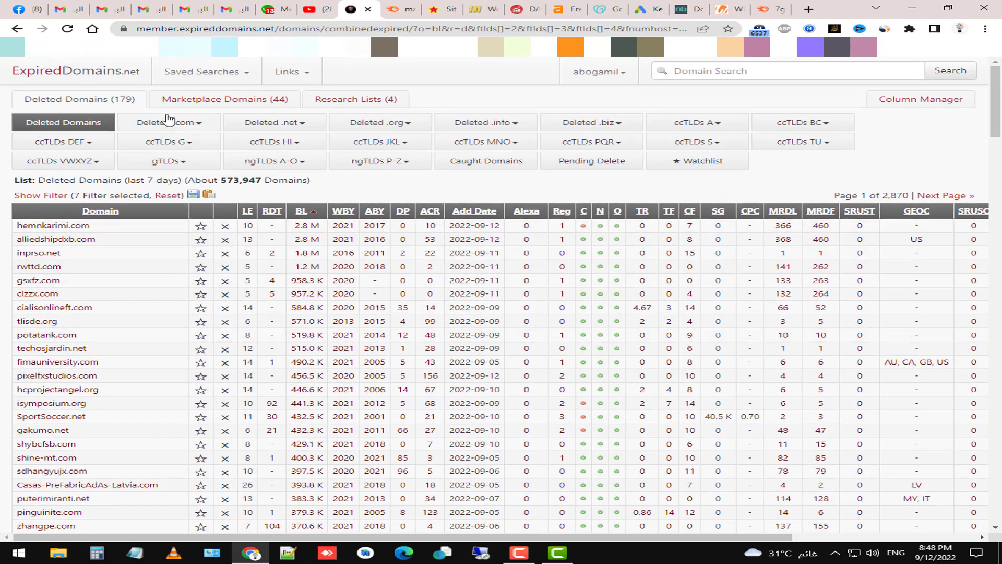
click(228, 108)
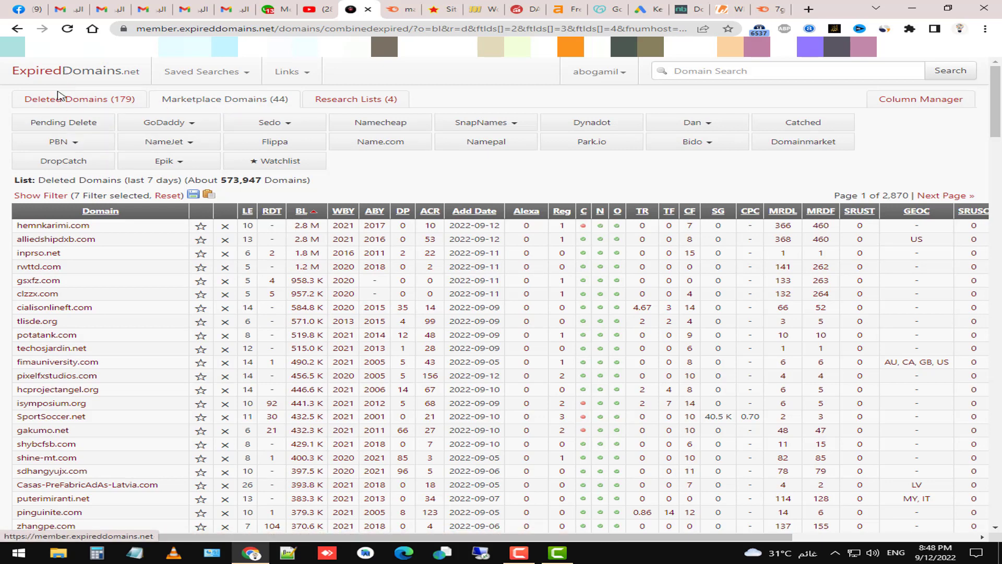
click(47, 105)
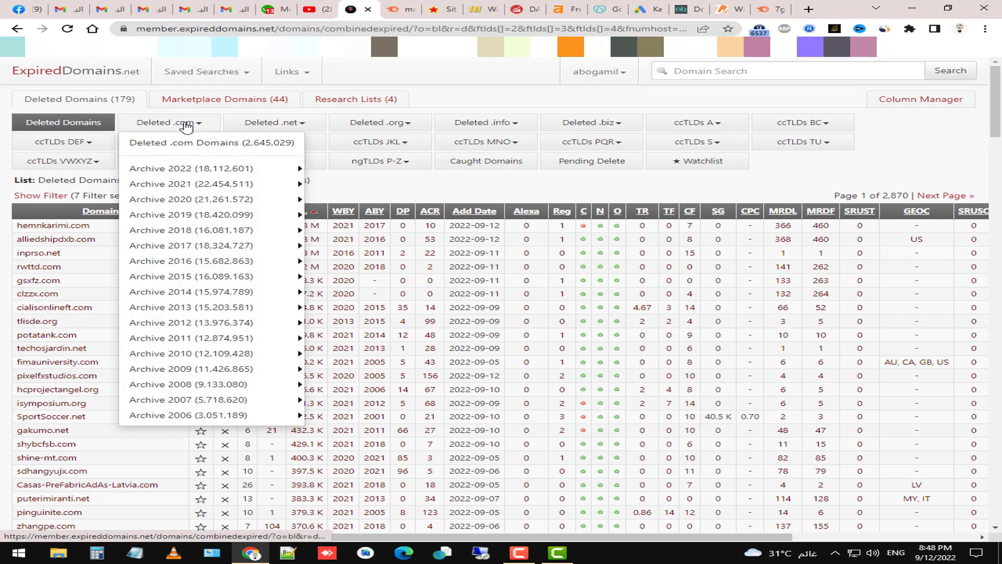
- Sort the Pending Delete marketplace list by domain pop (DP), highest first, and examine the listed domains' end dates
click(204, 100)
click(62, 125)
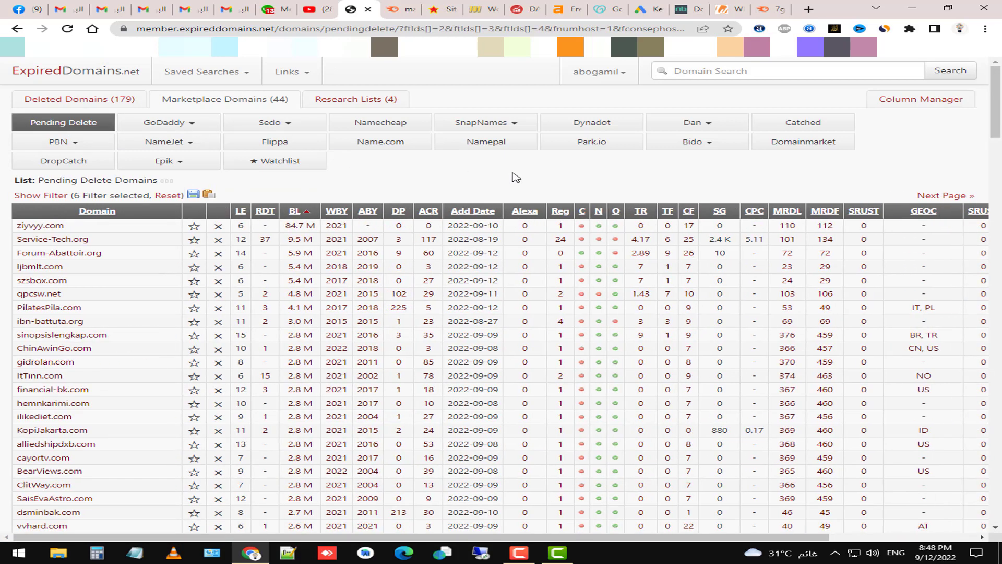
click(395, 211)
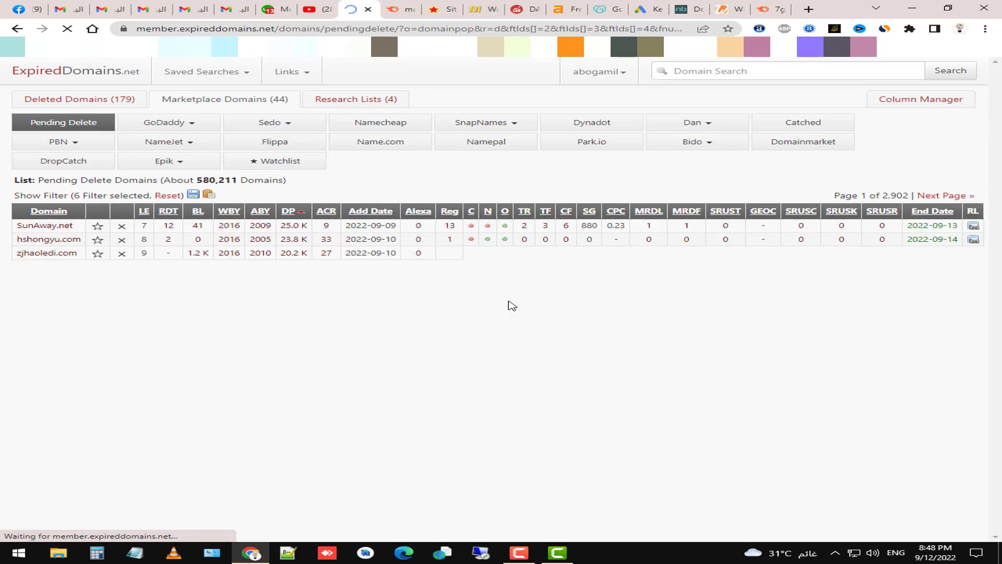
scroll(509, 306, down, 2)
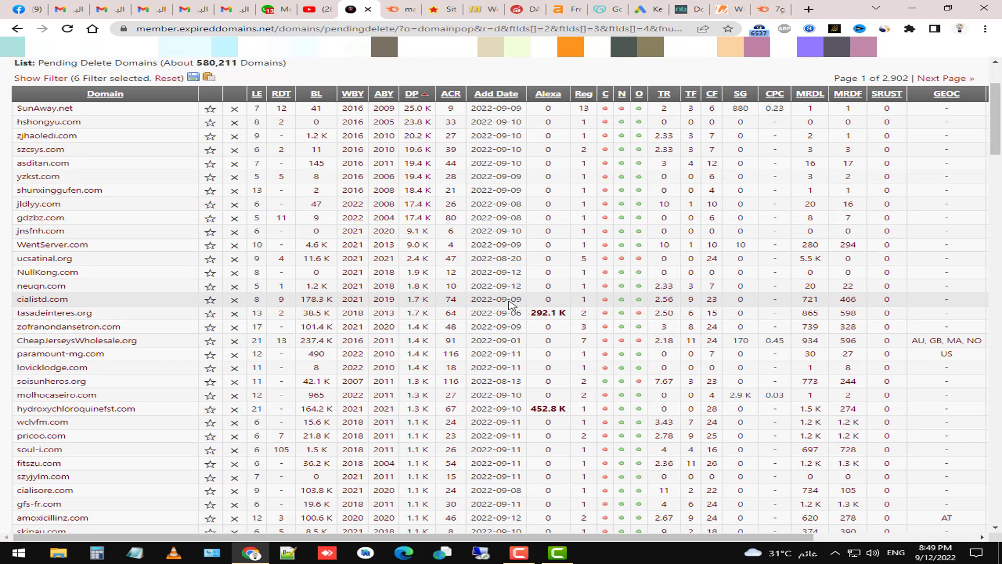
drag(693, 537, 978, 538)
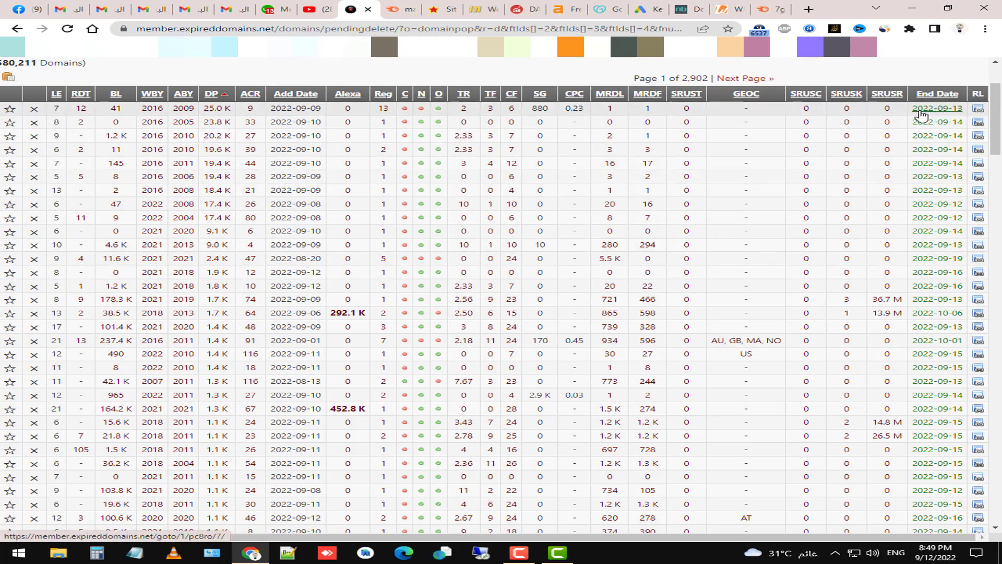
mouse_move(924, 114)
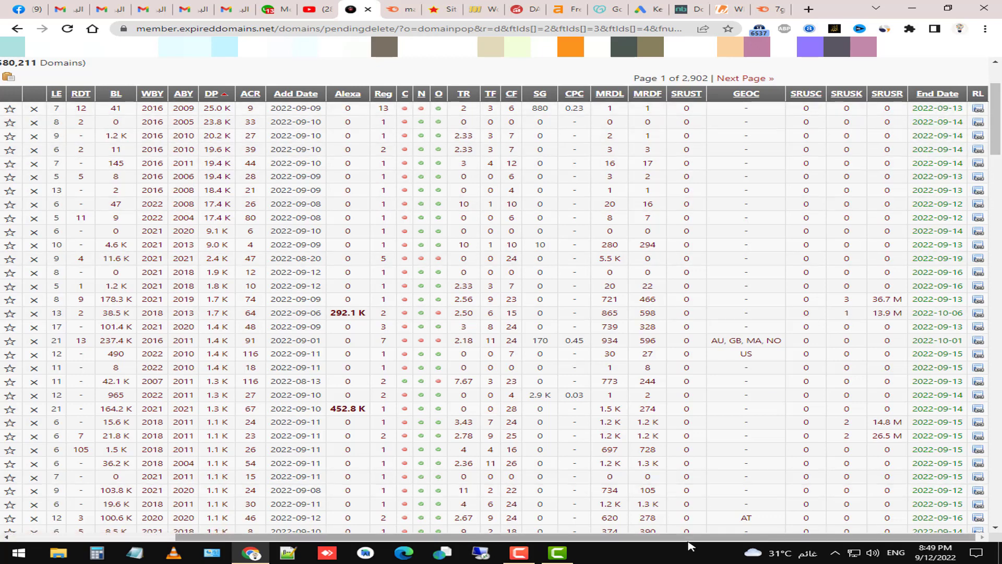
drag(688, 538, 525, 538)
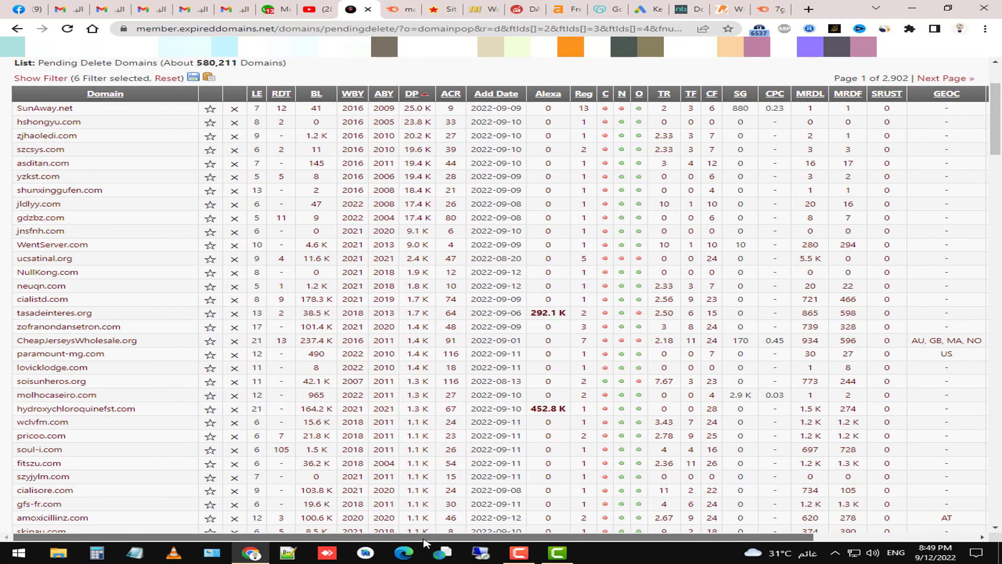
drag(17, 108, 159, 111)
right_click(158, 111)
click(178, 121)
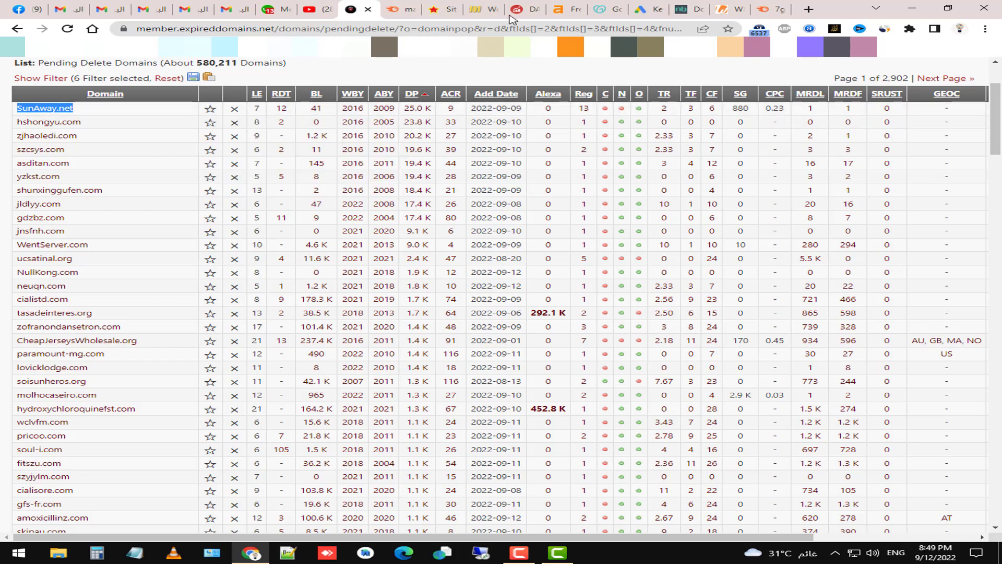
click(522, 9)
key(ctrl+a)
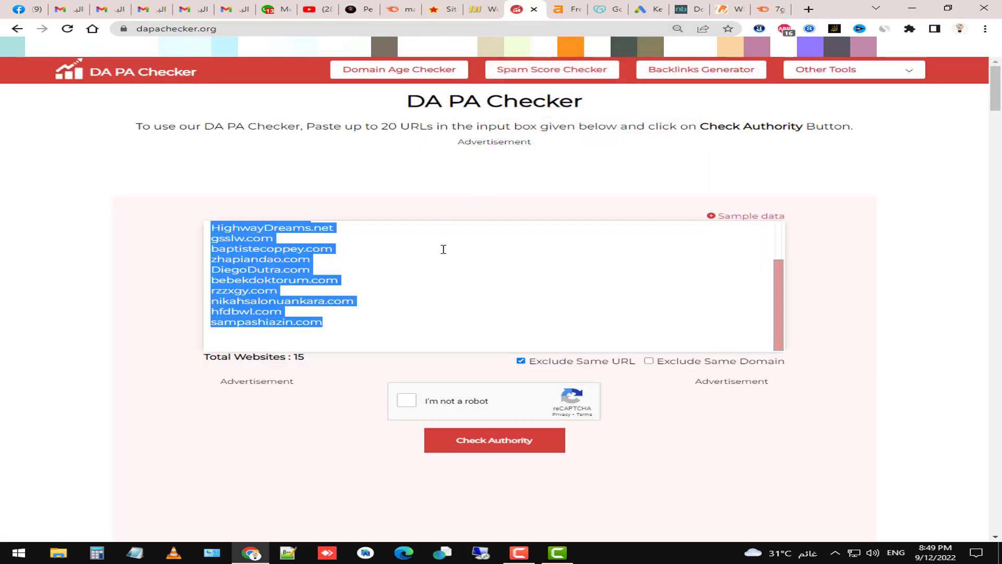
key(ctrl+v)
click(361, 9)
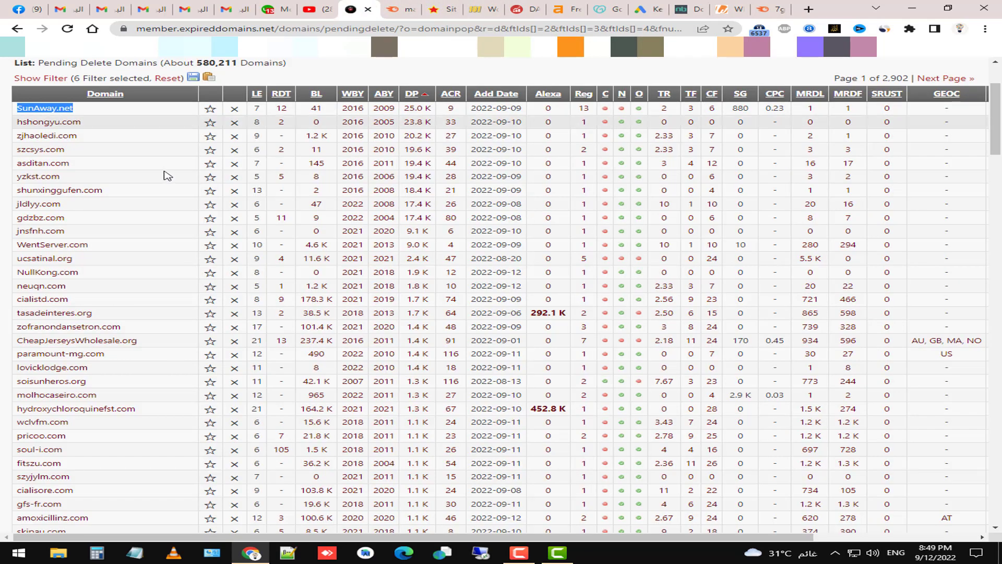
- Copy all domains of the current Pending Delete page and paste them into DA PA Checker in place of the previous batch
click(208, 77)
click(522, 10)
key(ctrl+a)
key(ctrl+v)
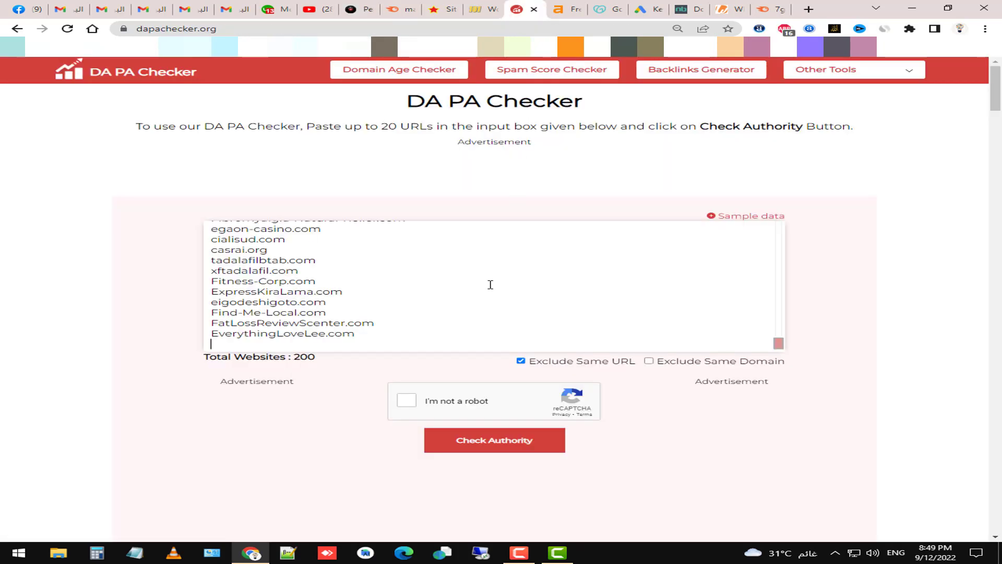
- Complete the captcha by selecting the squares with traffic lights and verifying the selection
click(481, 398)
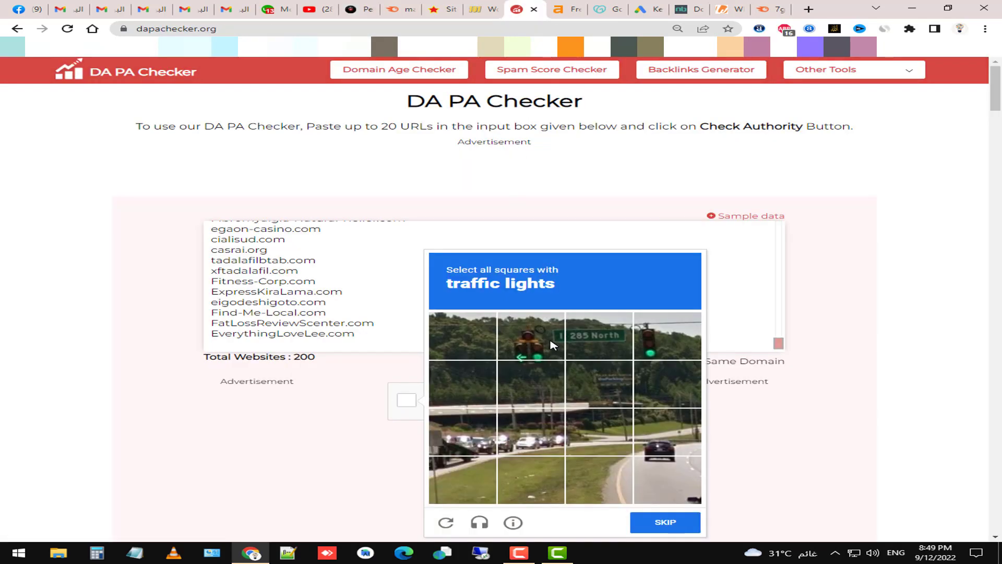
click(531, 336)
click(646, 341)
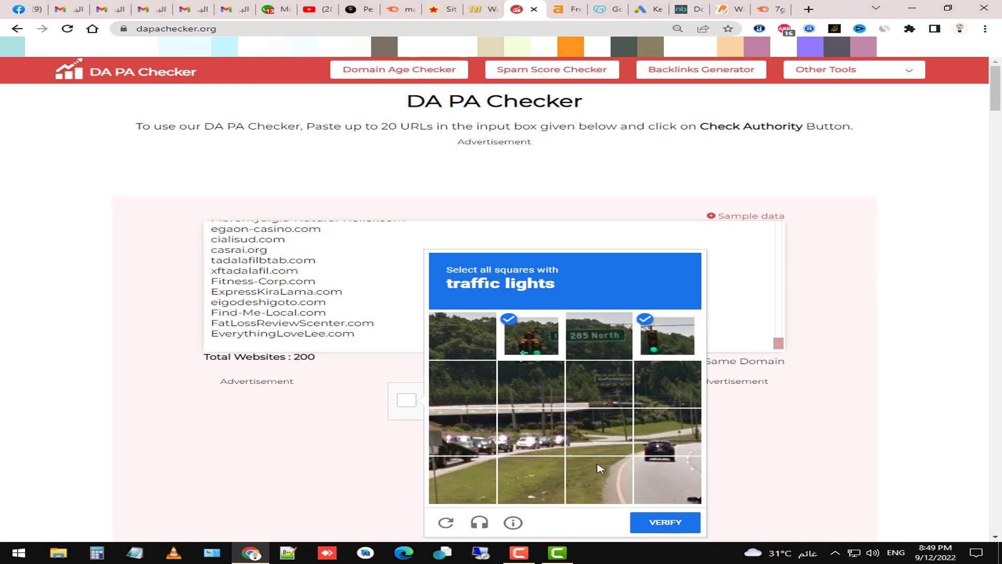
click(656, 523)
- Trim the pasted batch to its first 20 domains, removing everything after lovicklodge.com
drag(366, 342, 140, 328)
click(140, 329)
scroll(264, 311, down, 3)
scroll(272, 308, up, 8)
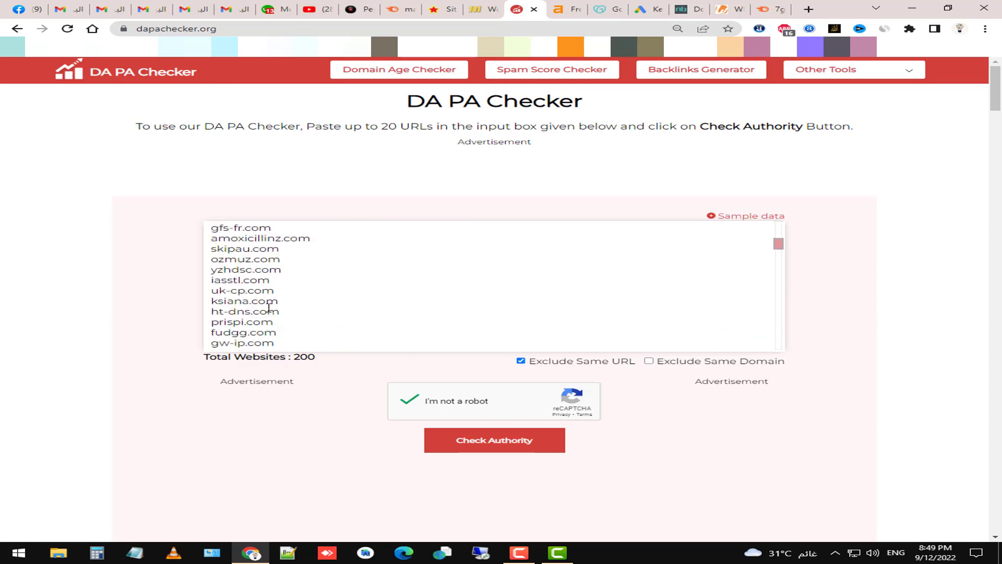
drag(784, 228, 797, 368)
drag(436, 314, 143, 317)
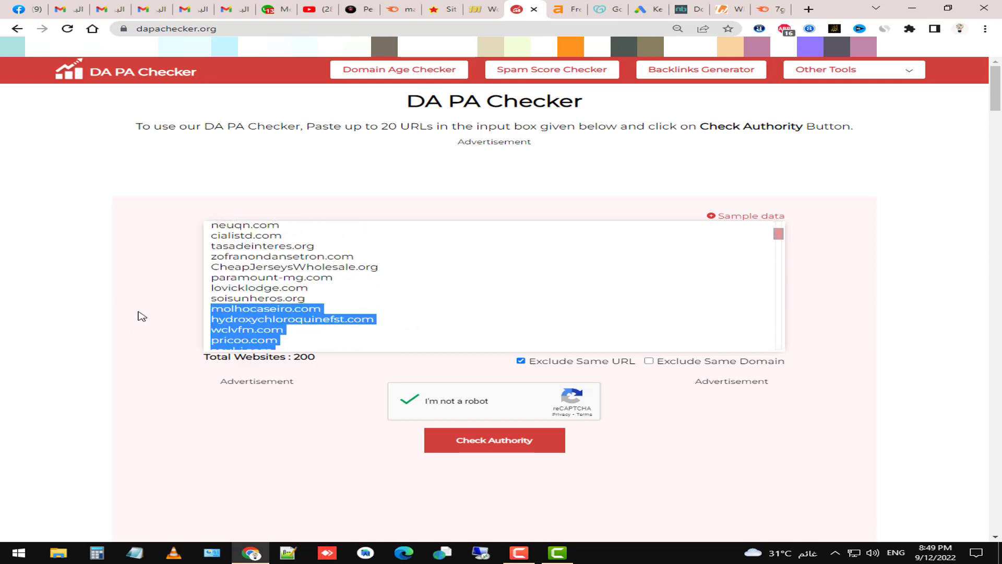
key(Delete)
key(ctrl+z)
shift+click(344, 284)
key(Delete)
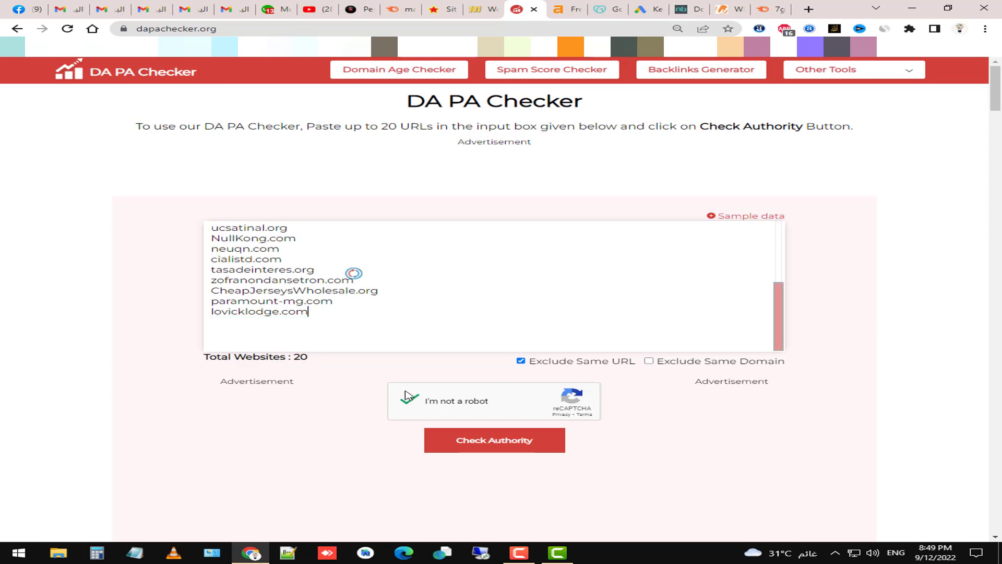
- Run the authority check on the batch ending with lovicklodge.com and examine its authority and spam scores
click(497, 445)
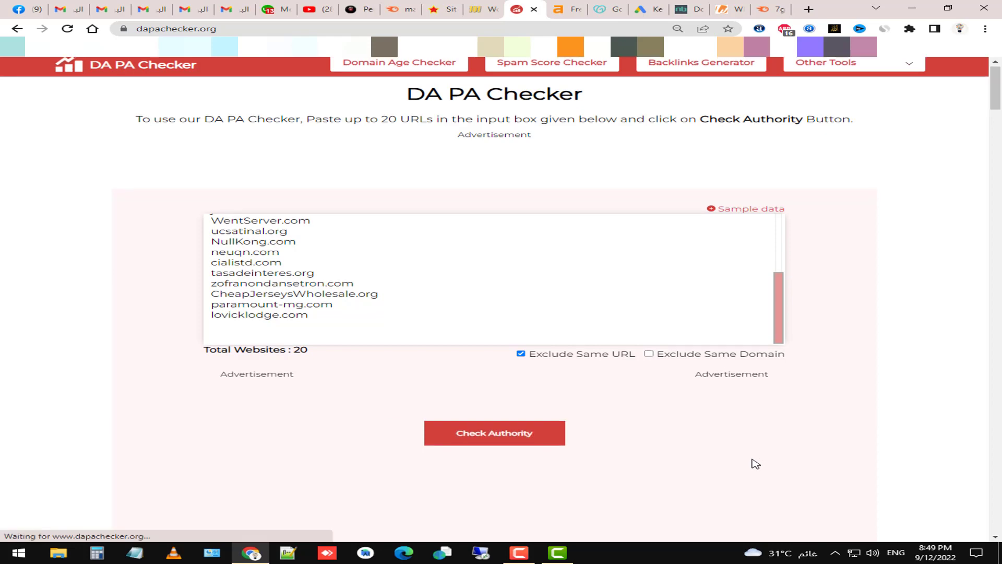
scroll(424, 258, down, 5)
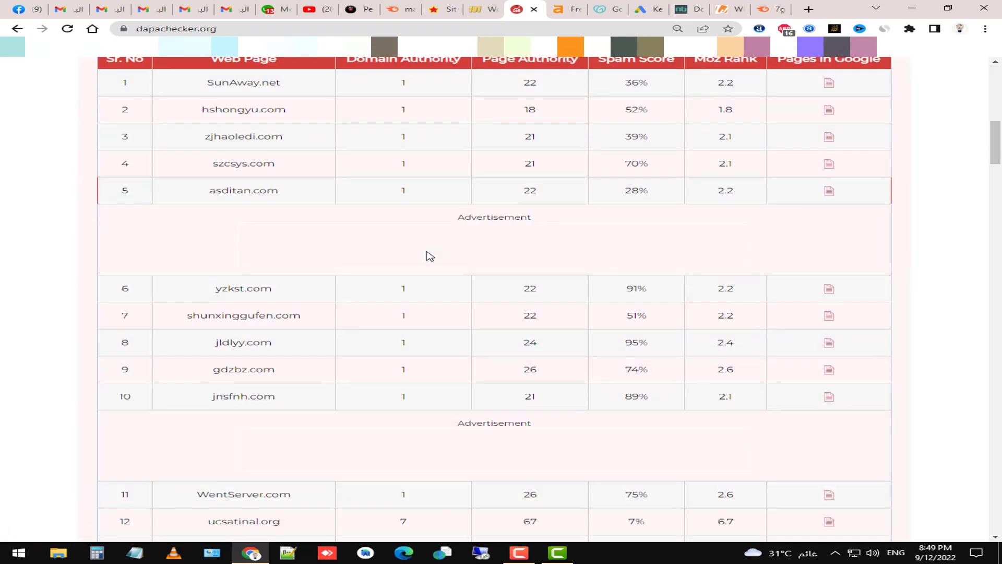
scroll(421, 262, down, 2)
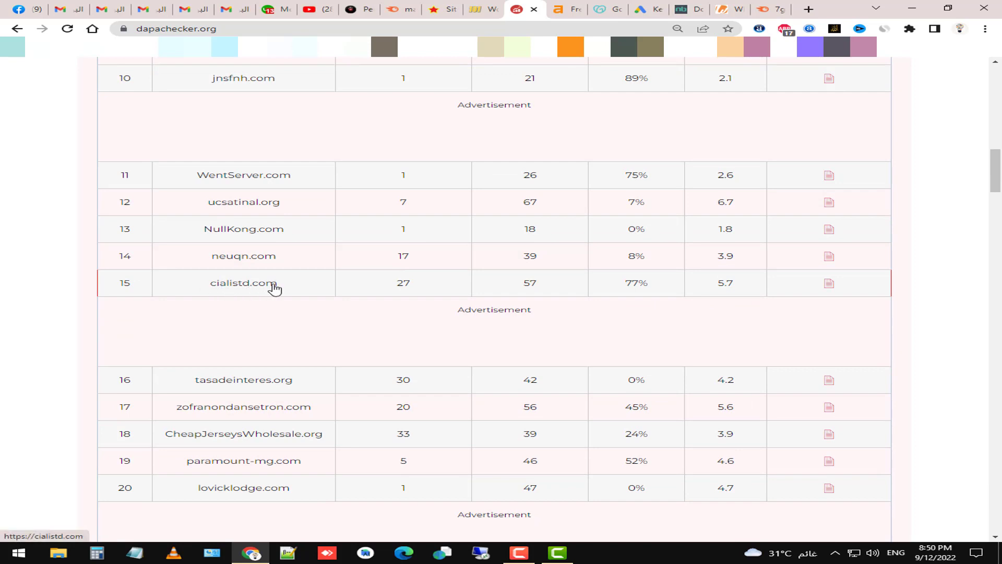
scroll(374, 289, down, 2)
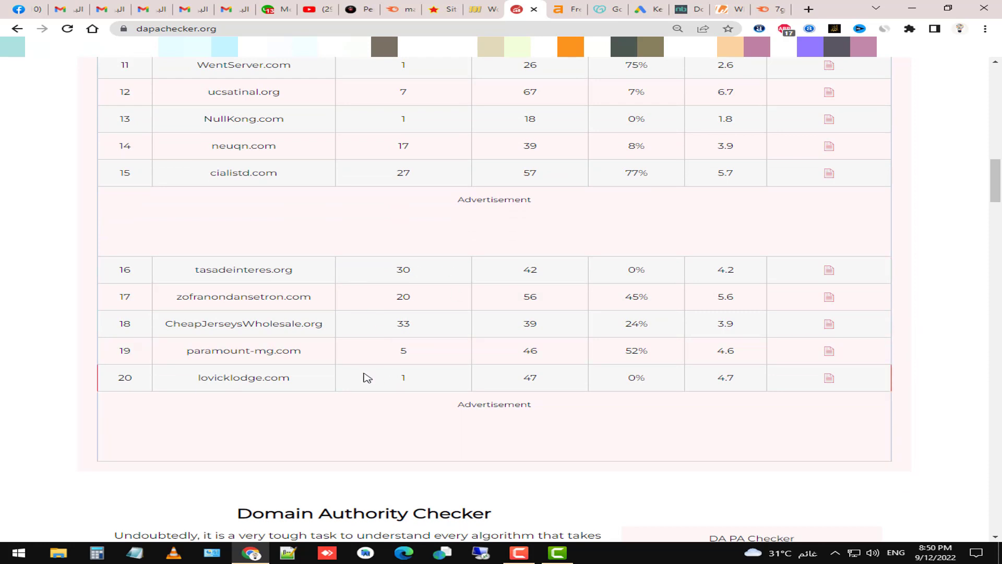
- Sort the Pending Delete list on ExpiredDomains.net by Trust Flow (TF), and load its first 17 domains, through sanctifica.com, into DA PA Checker
click(355, 8)
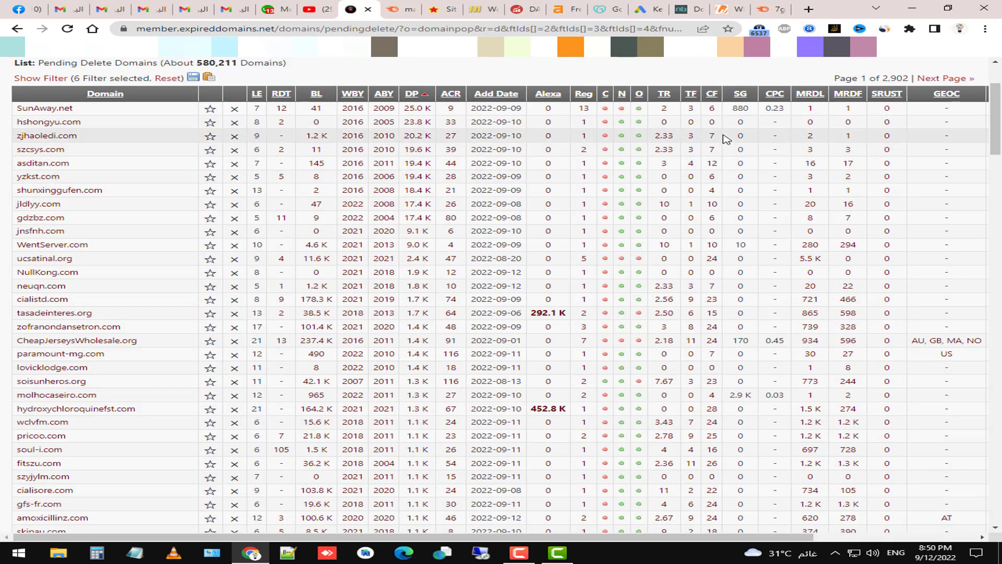
click(603, 151)
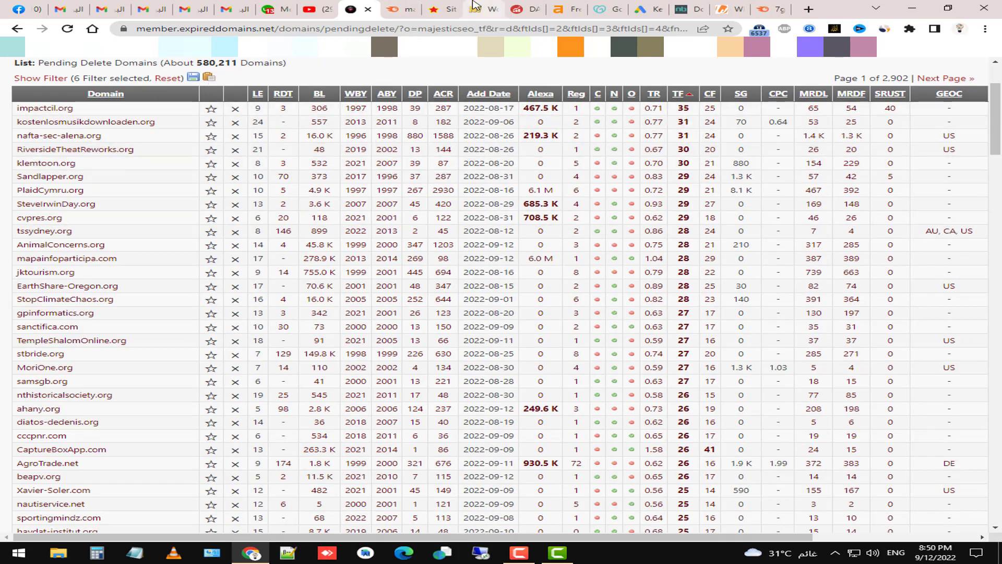
click(518, 9)
scroll(478, 197, up, 5)
scroll(480, 197, up, 3)
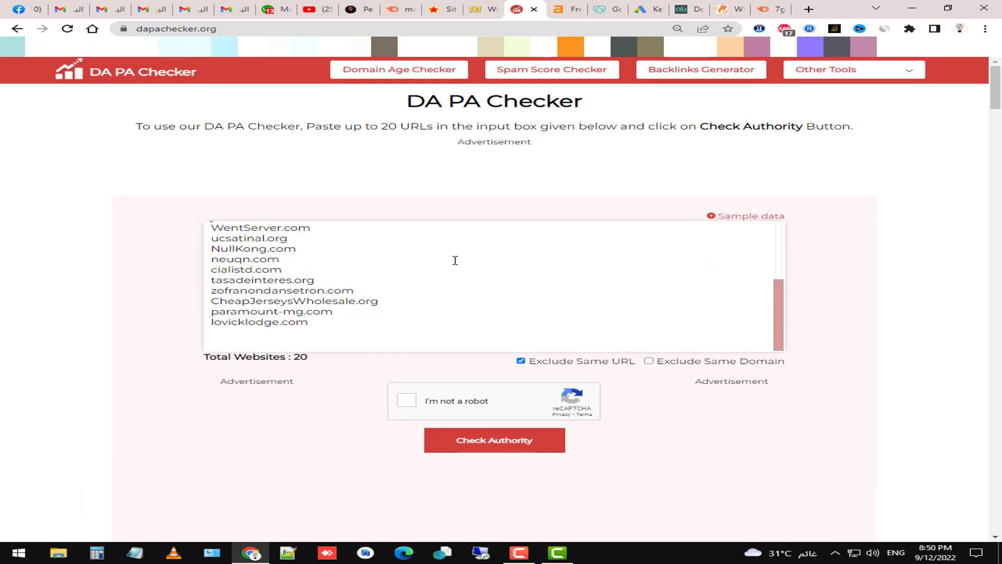
key(ctrl+v)
drag(388, 335, 188, 340)
key(BackSpace)
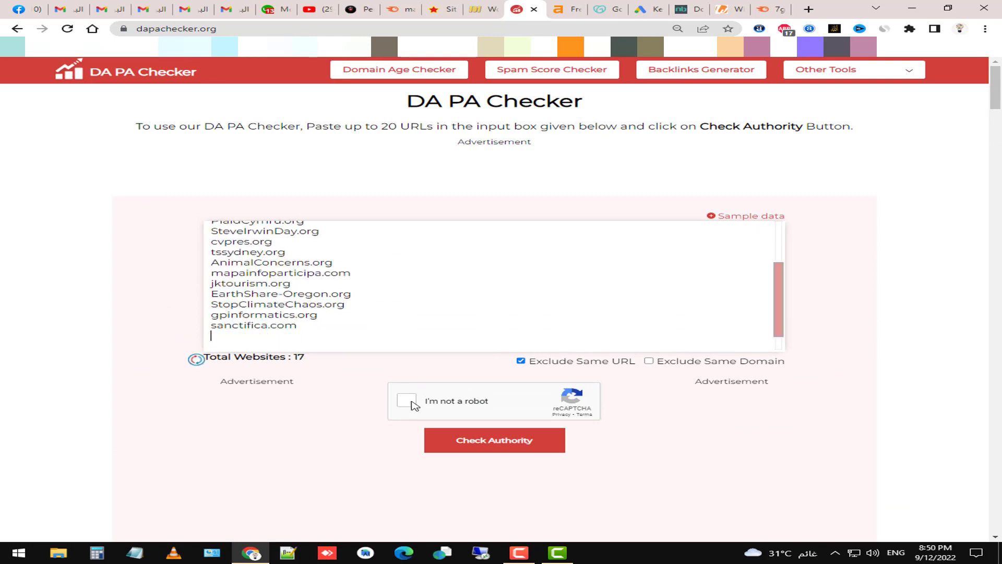
- Complete the captcha by selecting the boat images, and run the authority check on the batch ending with sanctifica.com
click(472, 415)
click(565, 407)
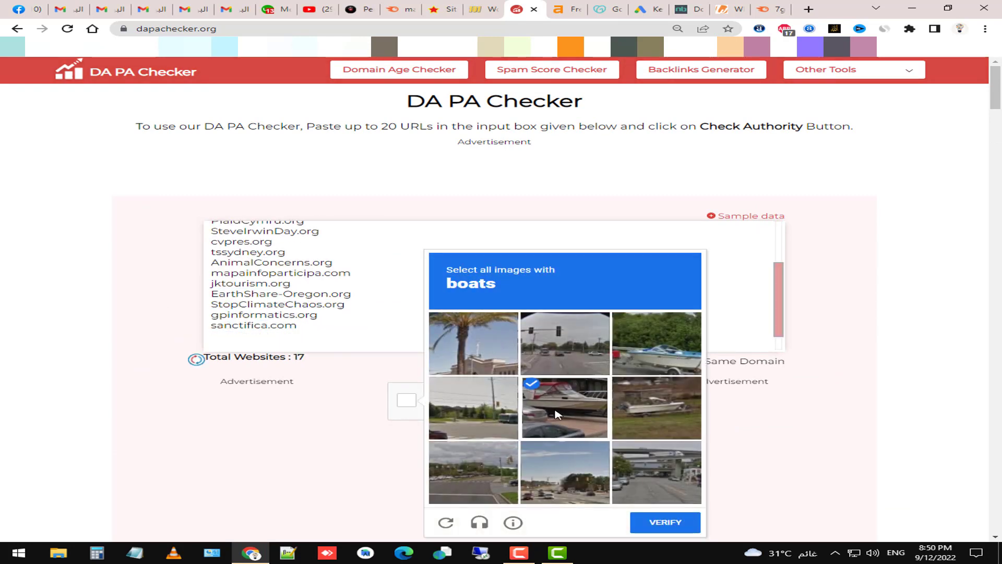
click(693, 407)
click(657, 344)
click(665, 522)
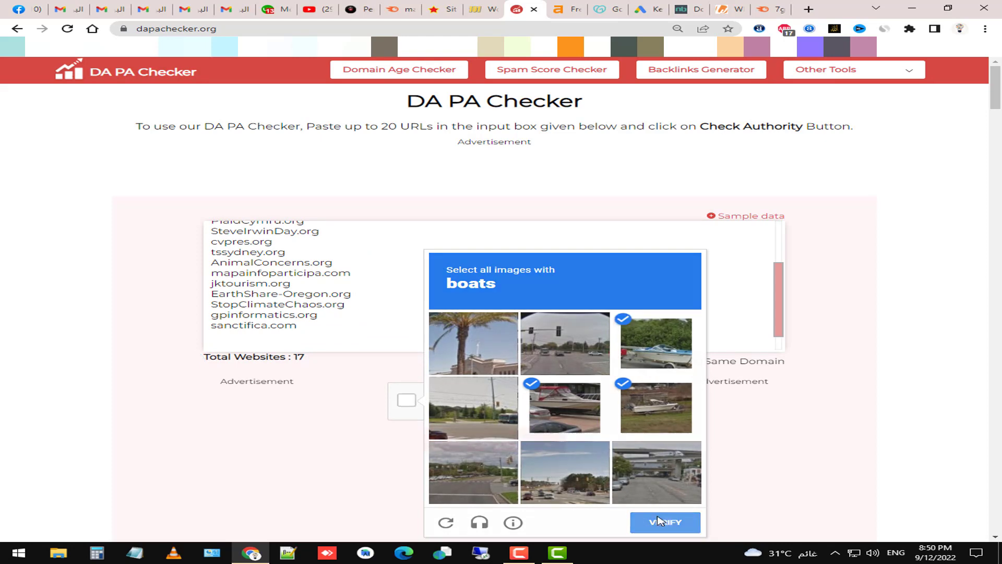
click(448, 444)
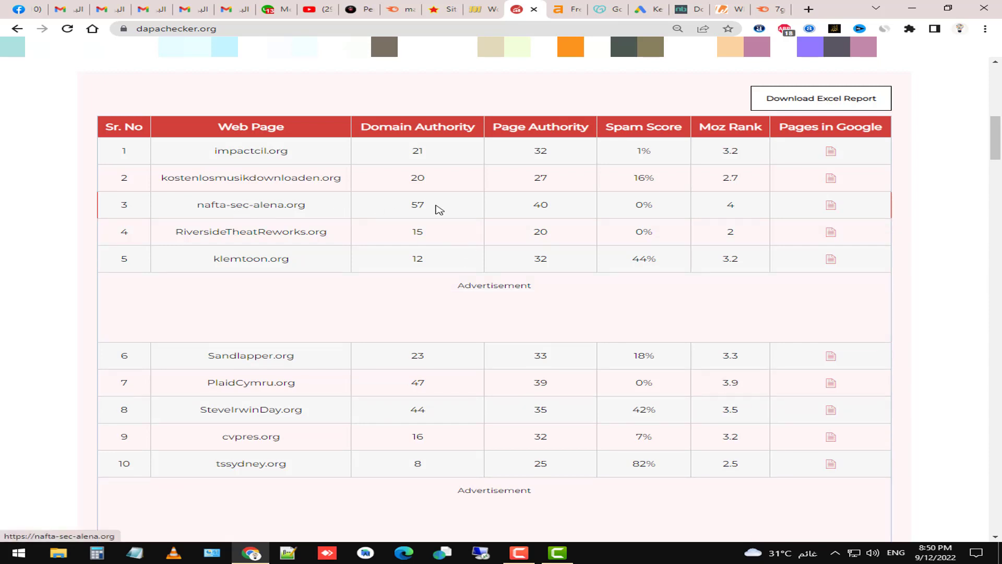
- Copy nafta-sec-alena.org from the authority results and submit it to the Ahrefs Backlink Checker
triple_click(311, 215)
key(ctrl+c)
click(568, 9)
click(571, 267)
key(shift+Left)
key(shift+Left)
key(shift+Left)
key(shift+Left)
key(ctrl+a)
key(ctrl+v)
key(Return)
- Complete the chimney image captcha to load the backlink profile of nafta-sec-alena.org
click(651, 234)
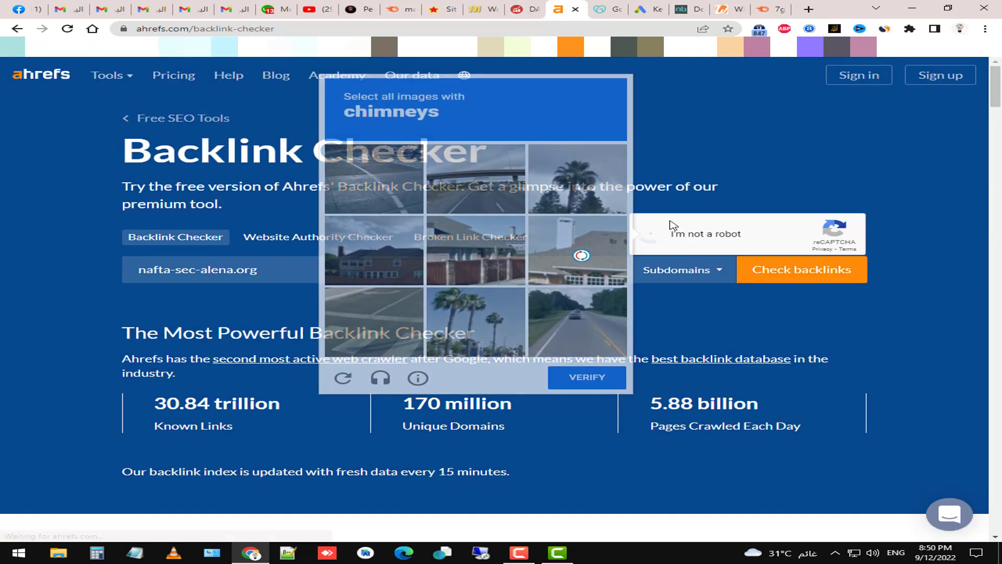
click(377, 271)
click(476, 250)
click(577, 251)
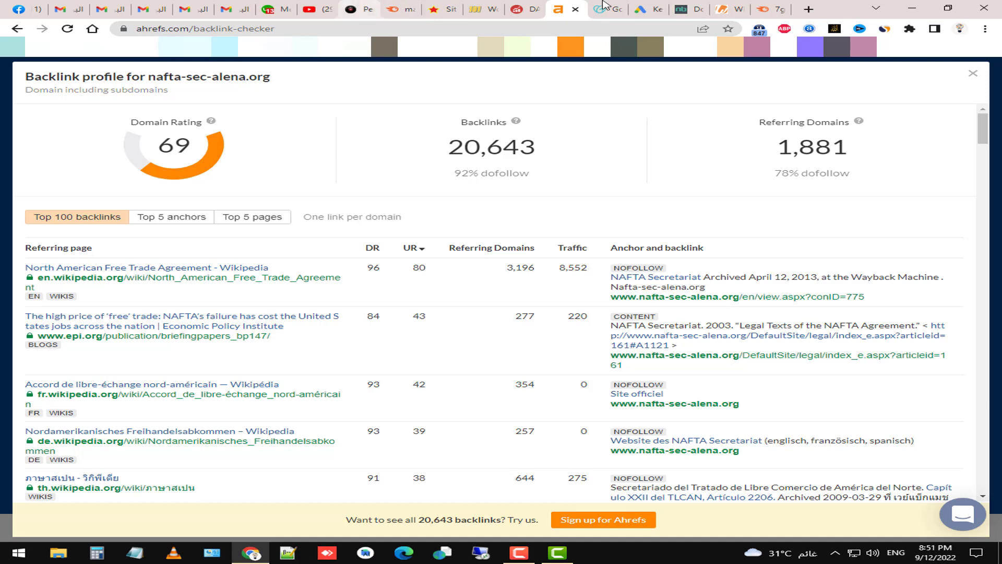
- Examine the referring pages and traffic in the backlink profile of nafta-sec-alena.org, and consult the domain sale prices on NameBio
click(687, 9)
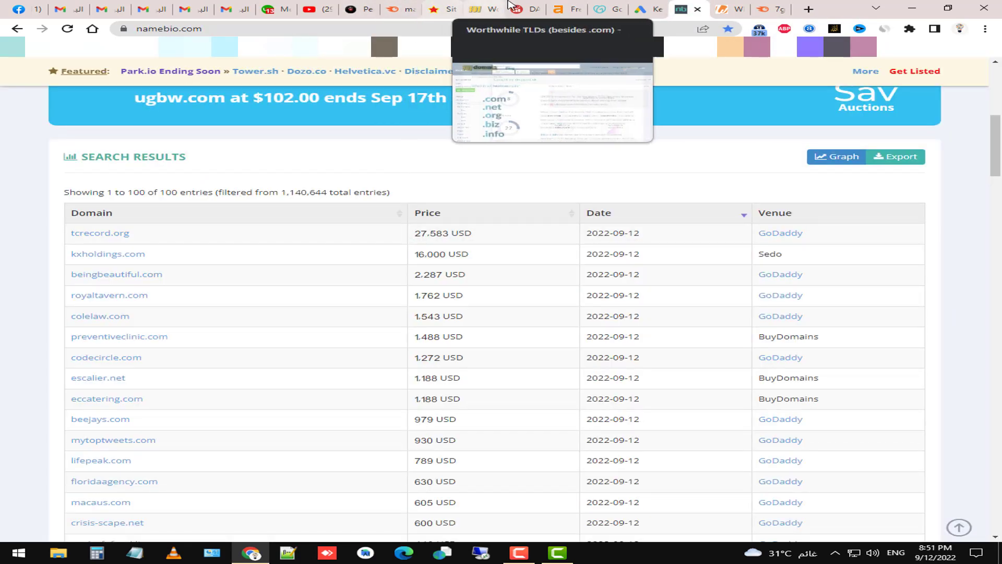
click(561, 9)
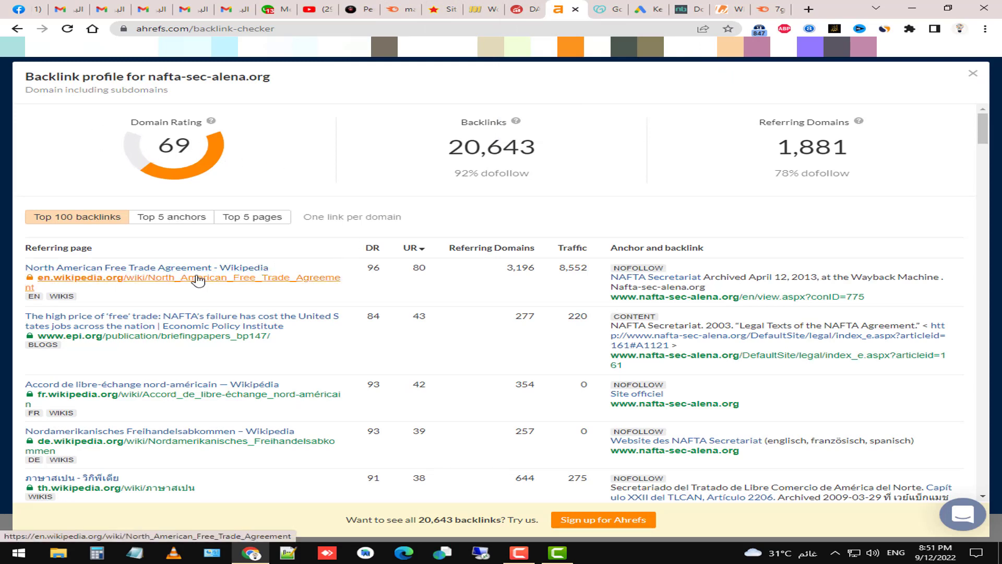
drag(560, 268, 582, 269)
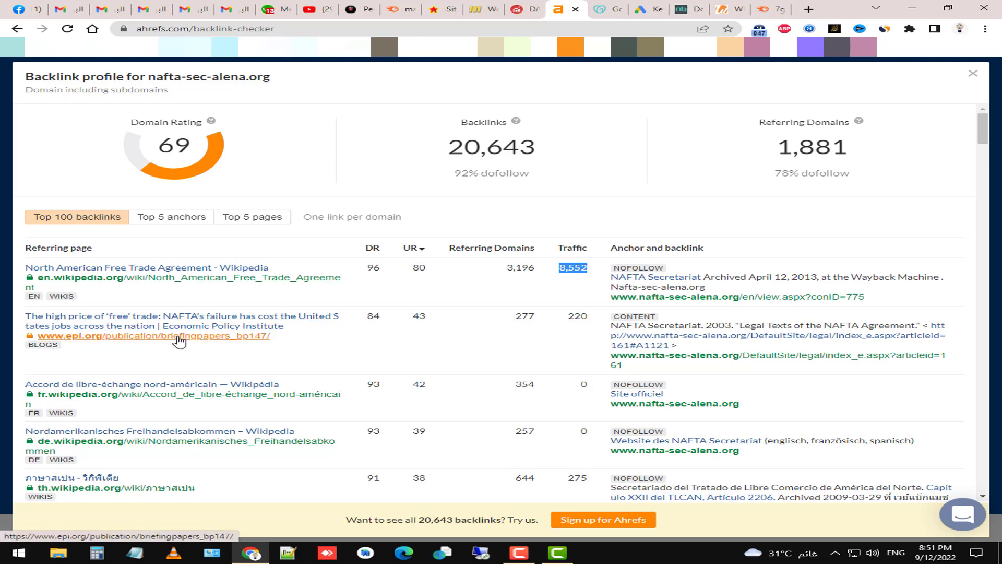
click(686, 8)
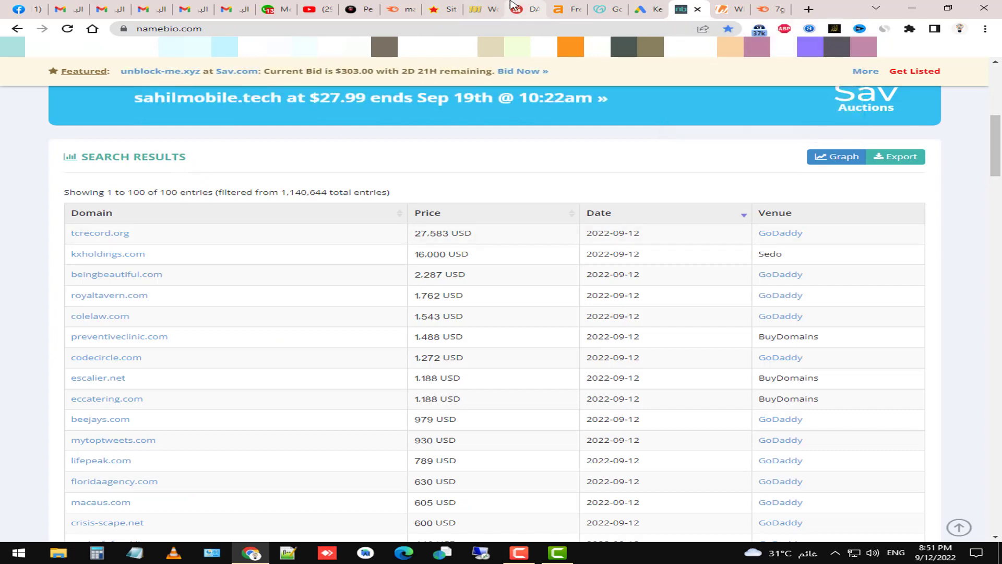
click(570, 6)
scroll(241, 354, down, 1)
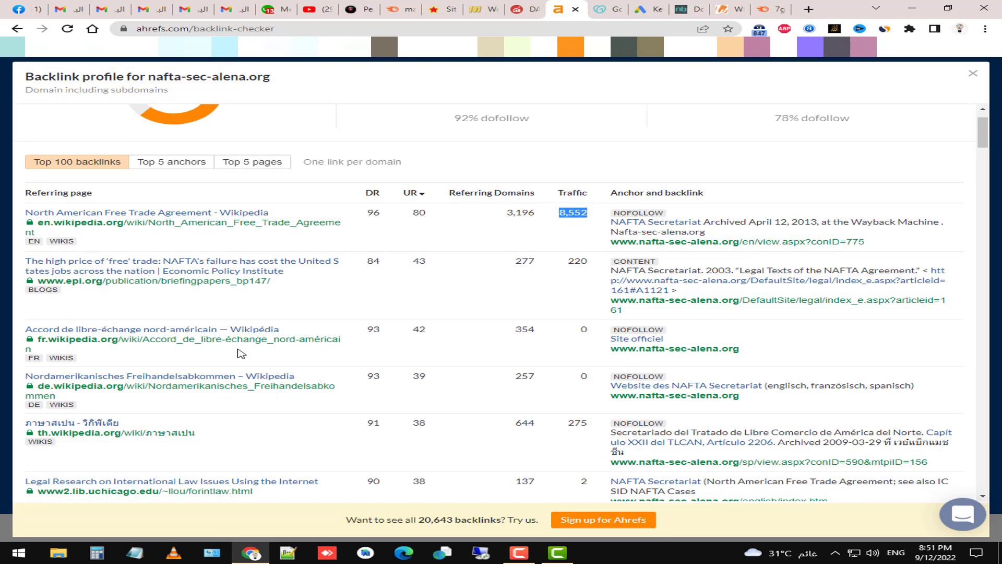
scroll(239, 354, down, 2)
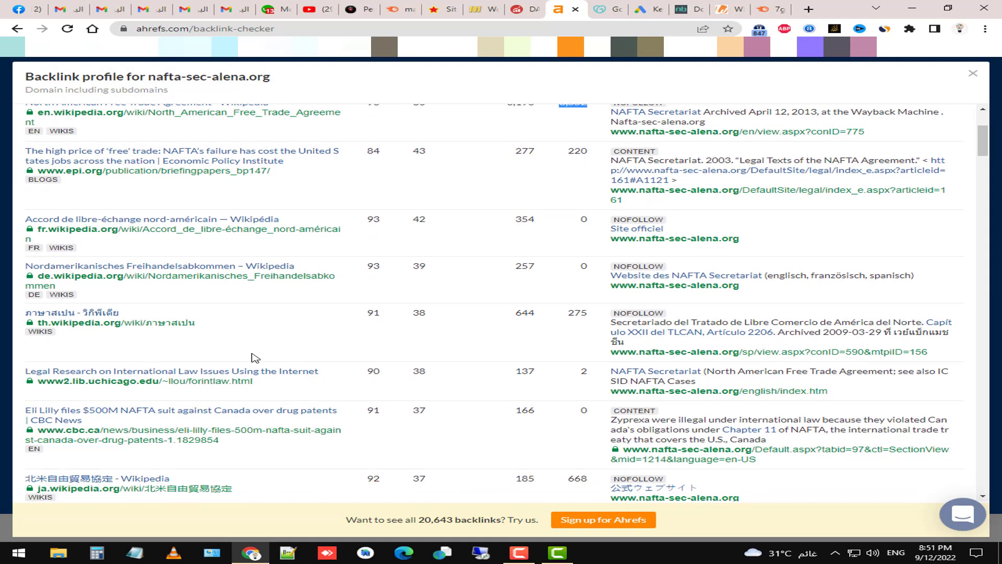
scroll(261, 358, down, 1)
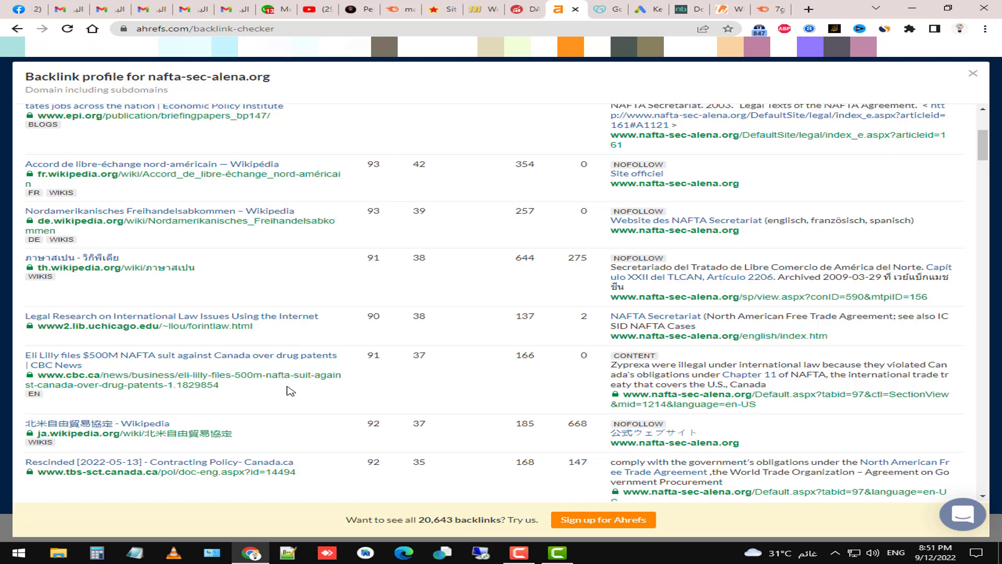
- Examine the referring pages, domain ratings and anchors among the top 100 backlinks of nafta-sec-alena.org
scroll(291, 391, down, 2)
scroll(203, 332, down, 1)
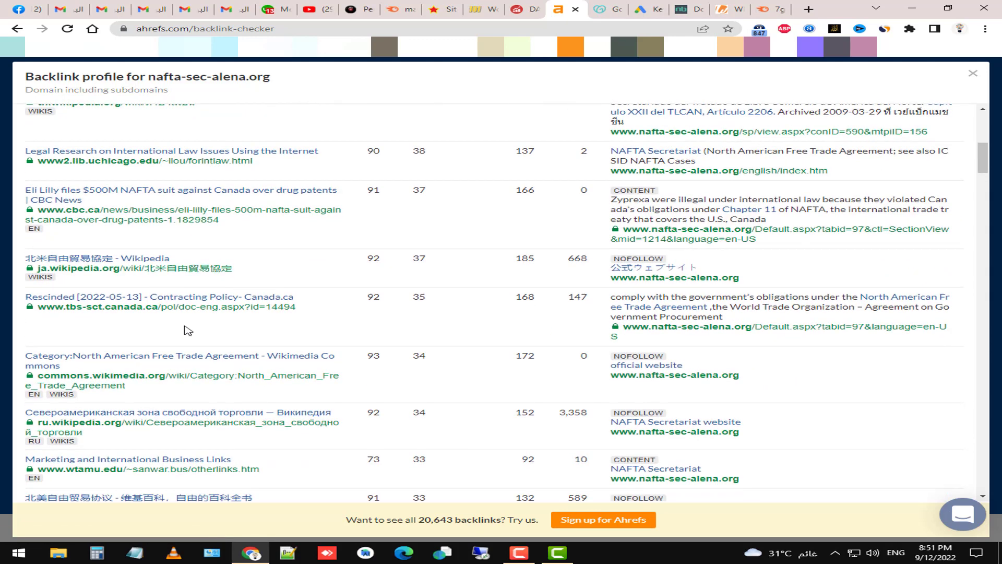
scroll(370, 326, down, 1)
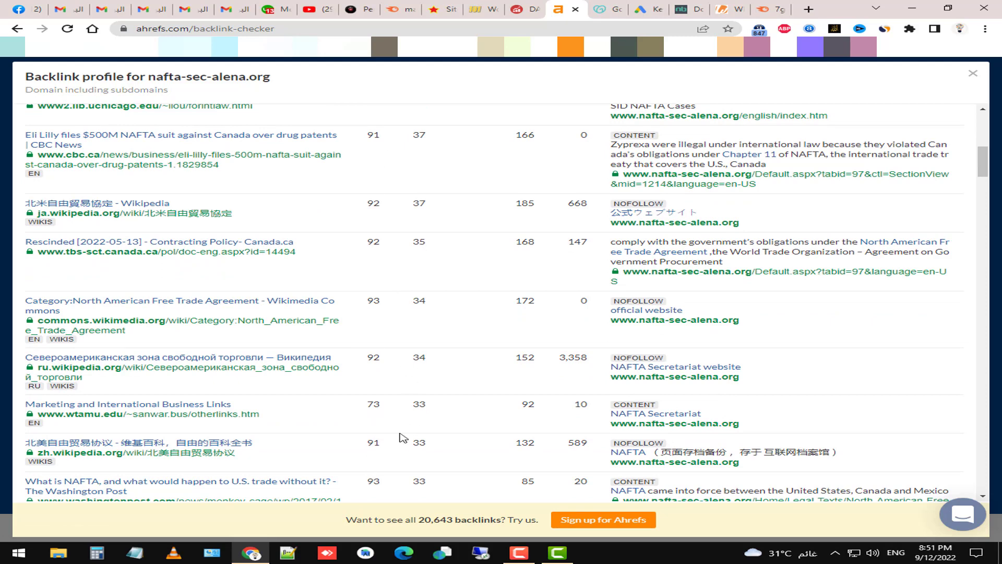
scroll(214, 287, down, 2)
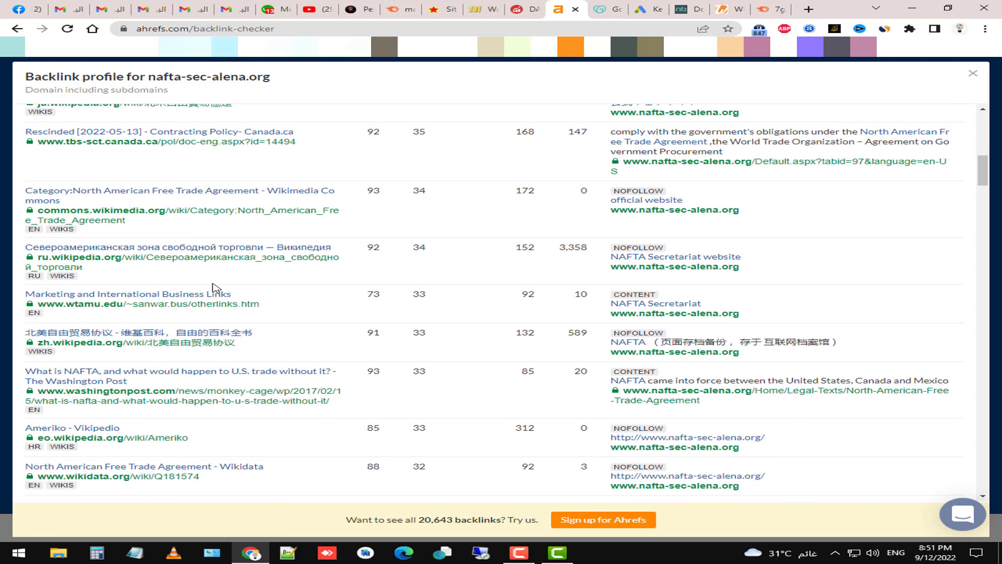
scroll(205, 272, down, 1)
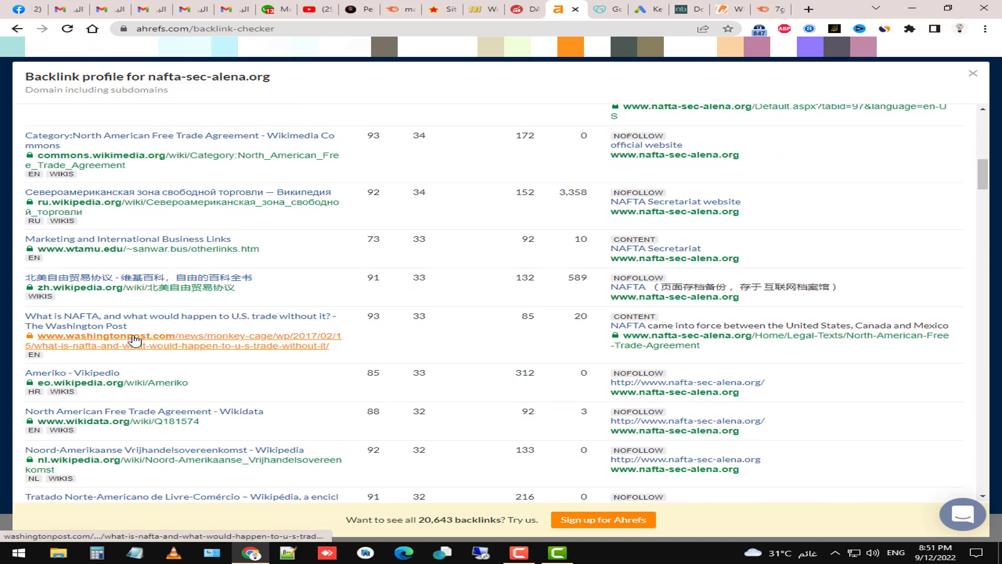
scroll(172, 334, down, 2)
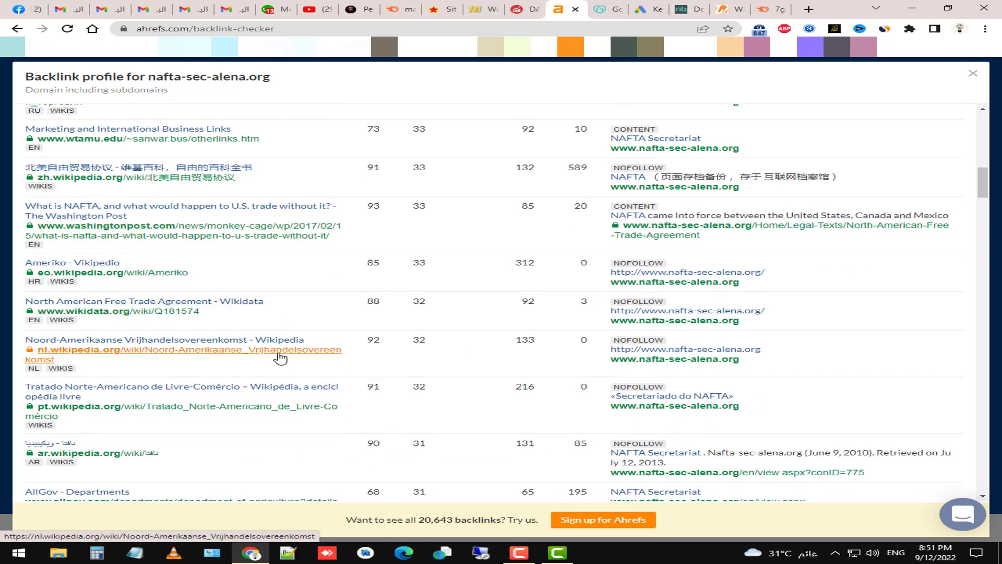
scroll(369, 353, down, 1)
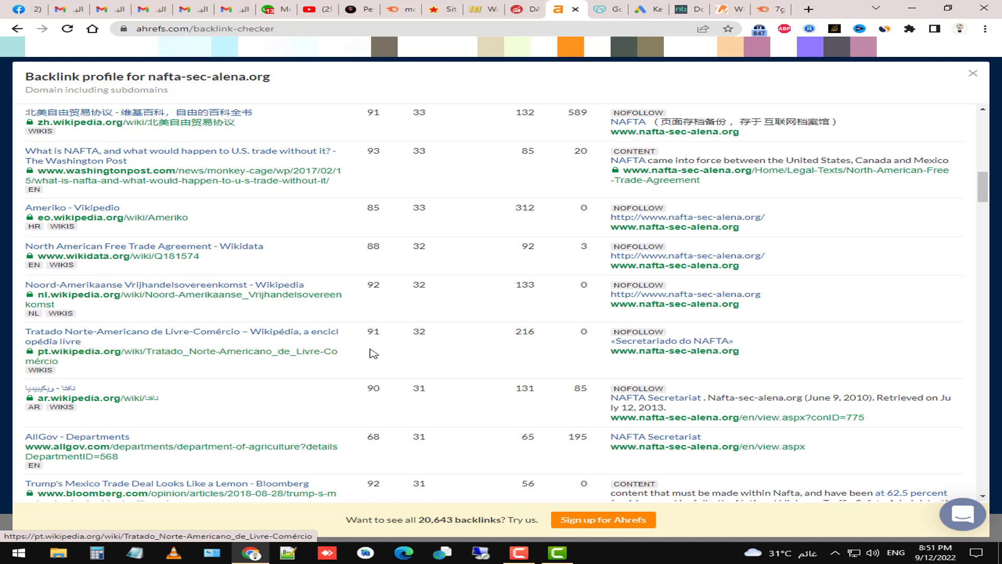
scroll(138, 338, down, 1)
scroll(201, 340, down, 1)
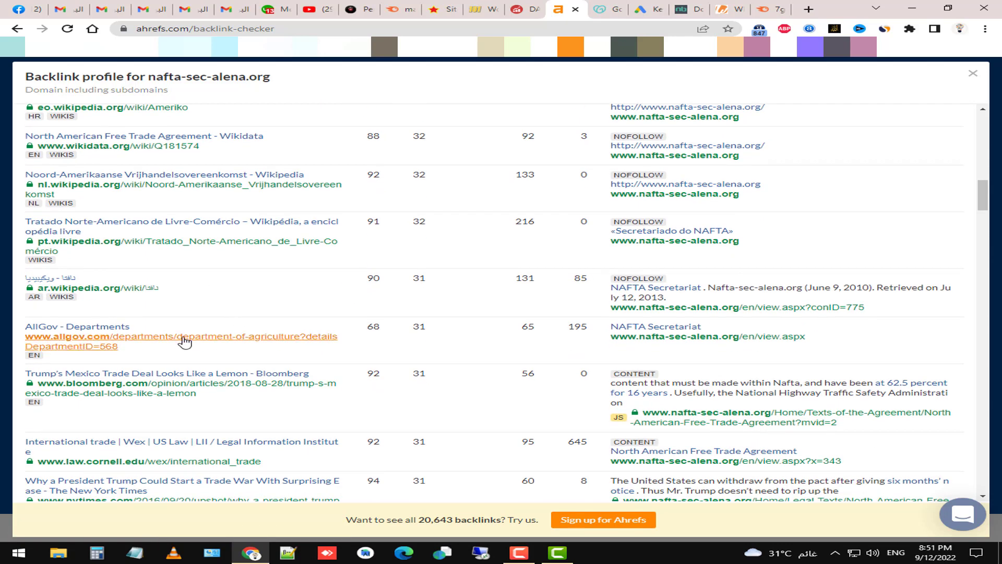
scroll(177, 341, down, 2)
scroll(277, 285, down, 1)
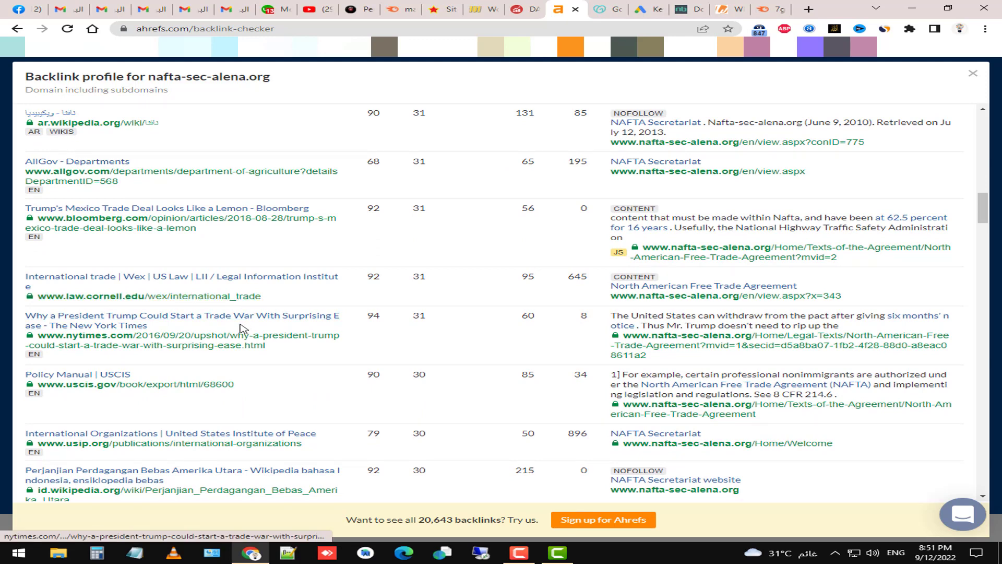
scroll(261, 344, down, 1)
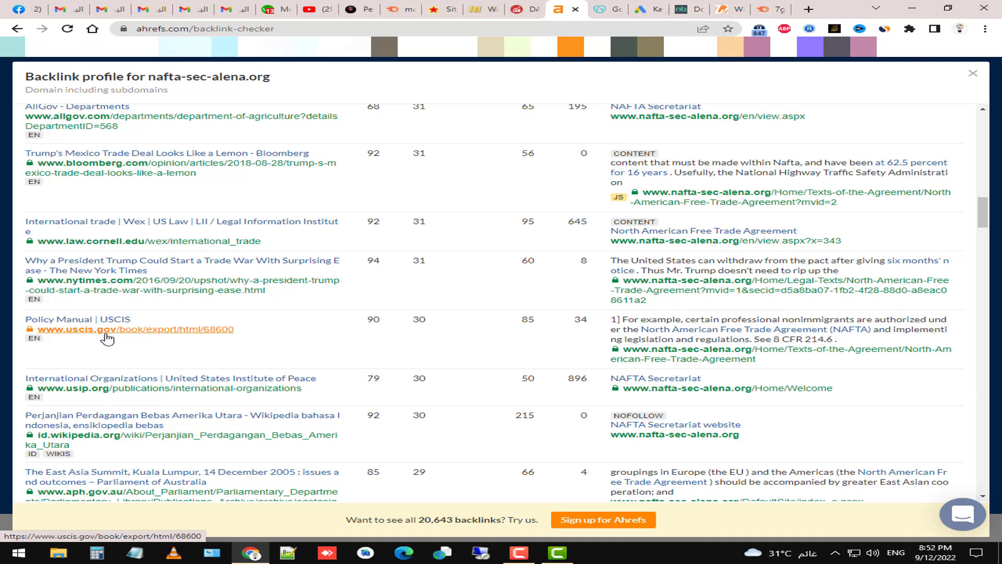
scroll(107, 340, down, 2)
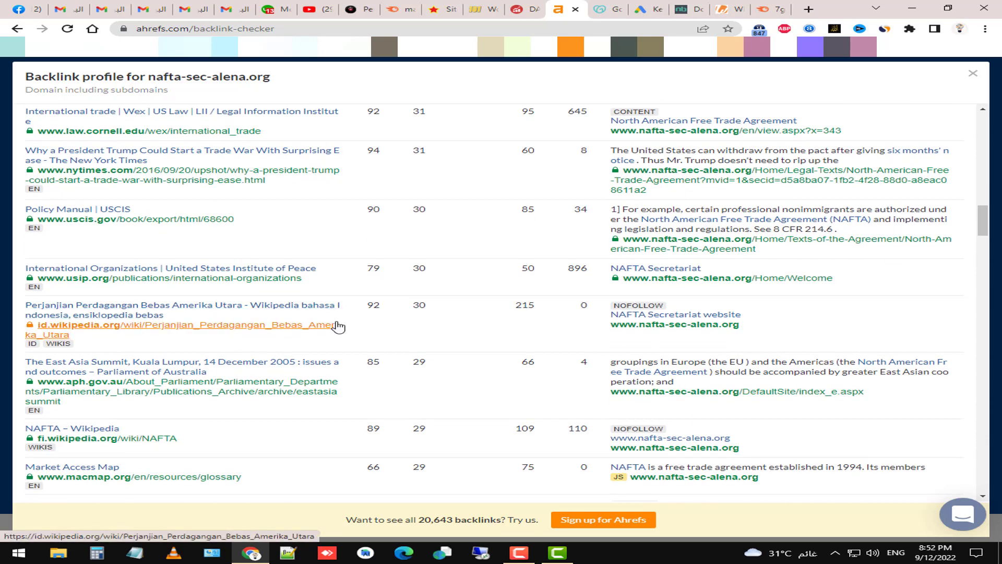
scroll(339, 327, down, 1)
scroll(172, 330, down, 1)
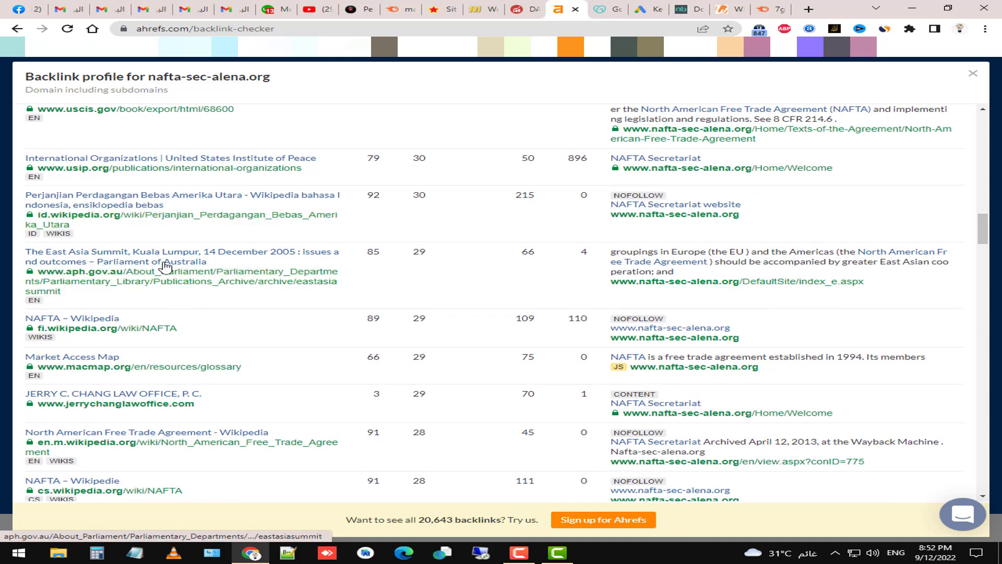
scroll(218, 307, down, 3)
scroll(257, 309, down, 3)
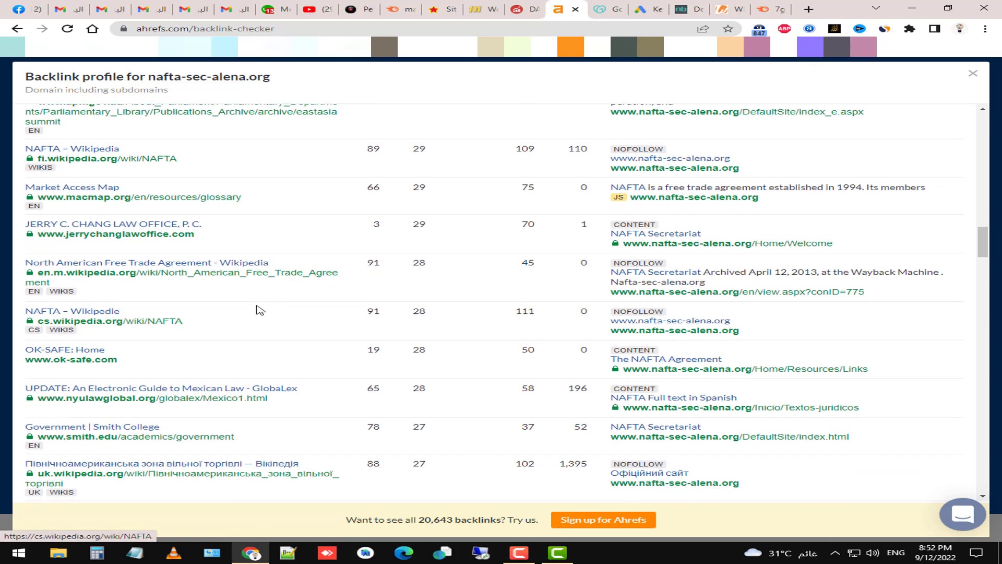
scroll(315, 358, down, 2)
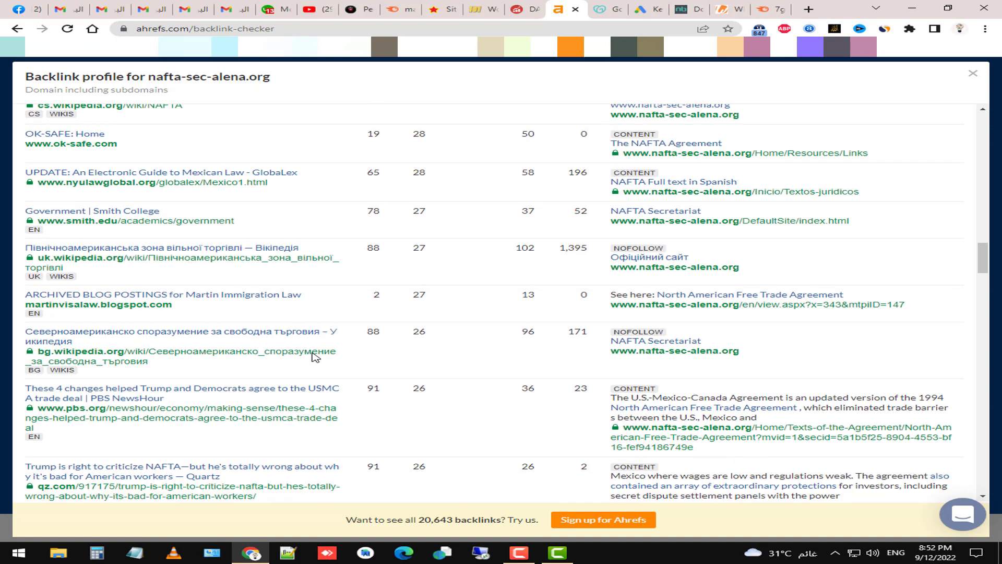
scroll(245, 351, down, 1)
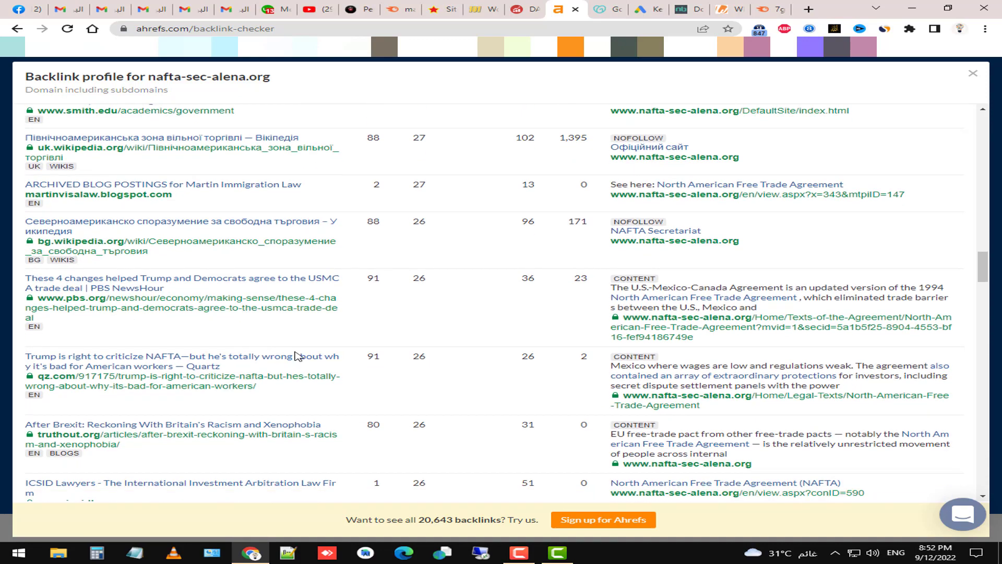
scroll(139, 384, down, 4)
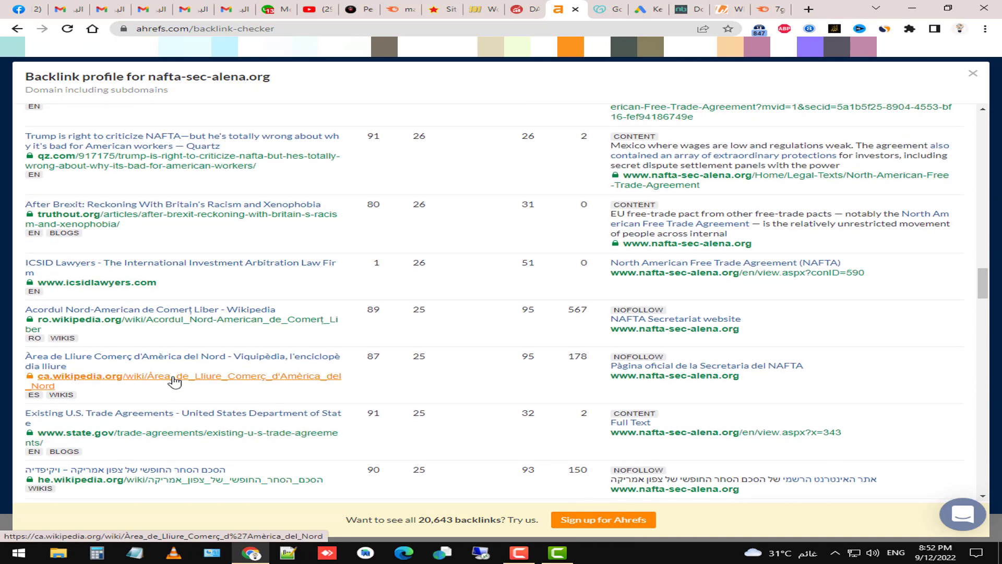
scroll(170, 330, down, 1)
scroll(170, 330, down, 8)
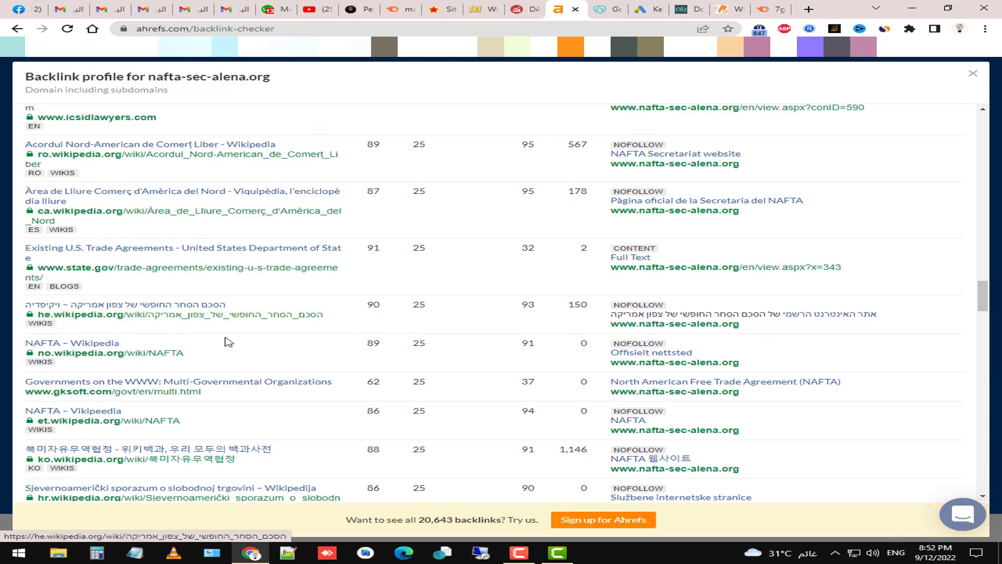
scroll(205, 355, down, 3)
scroll(291, 280, up, 3)
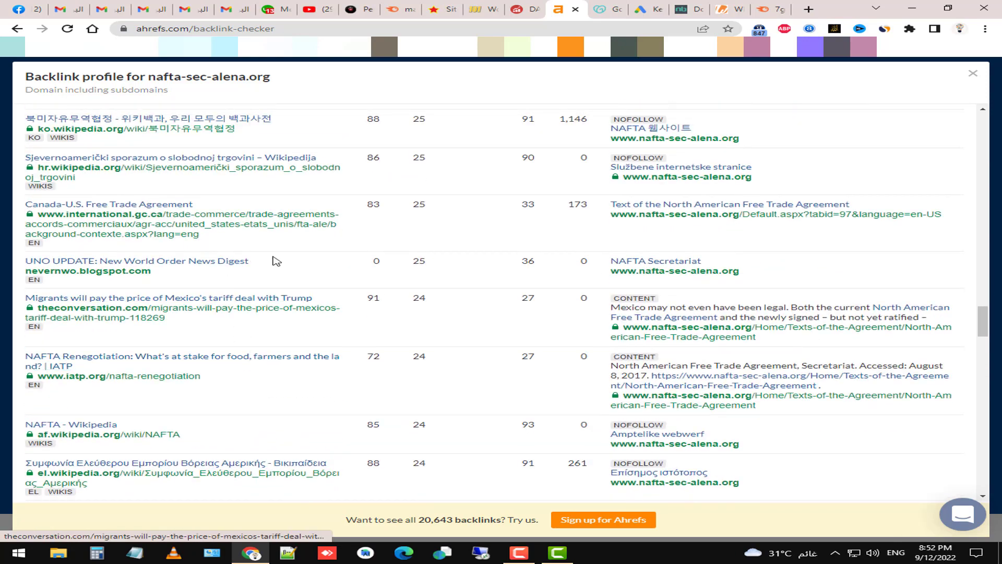
scroll(344, 332, down, 3)
scroll(345, 334, up, 13)
scroll(345, 334, up, 20)
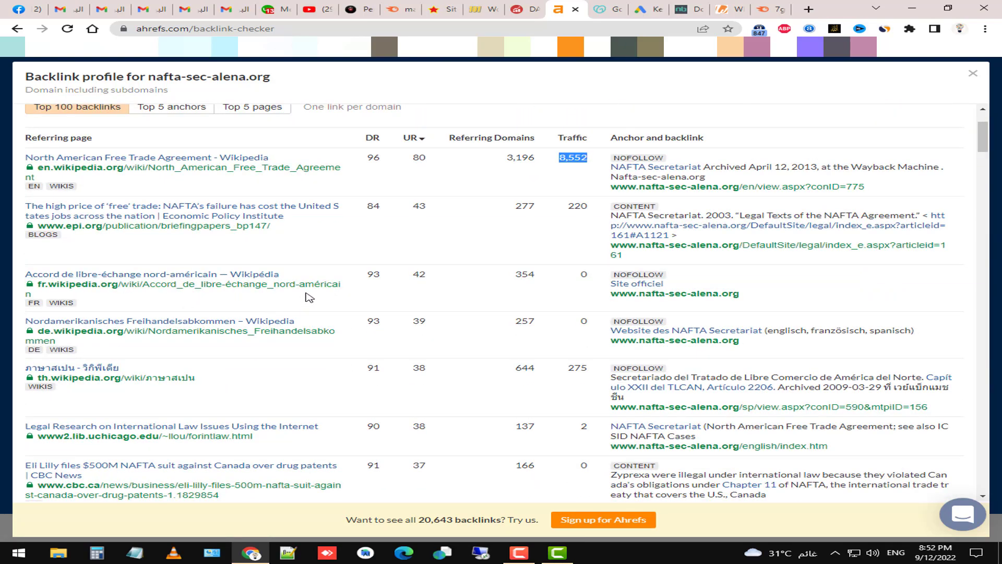
- Open the referring Wikipedia article North American Free Trade Agreement, locate nafta-sec-alena.org in its text, and close the article
click(225, 167)
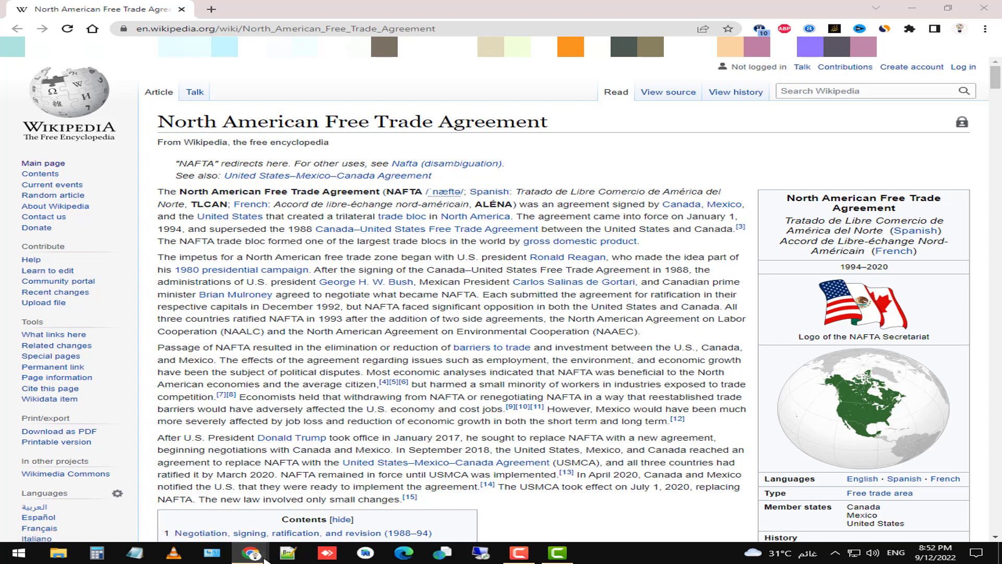
mouse_move(279, 549)
click(172, 491)
drag(152, 76, 316, 79)
key(ctrl+c)
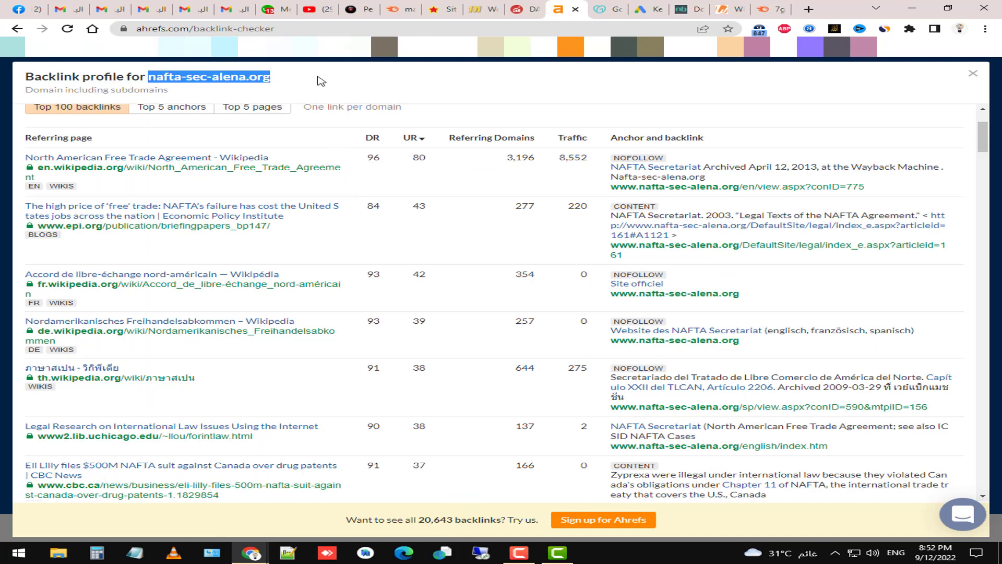
click(251, 553)
key(ctrl+f)
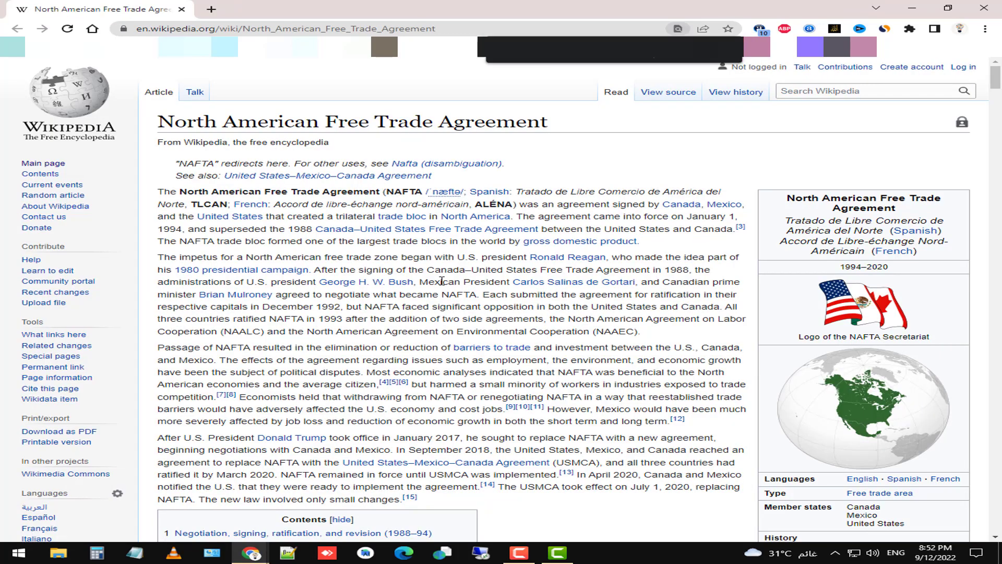
key(ctrl+v)
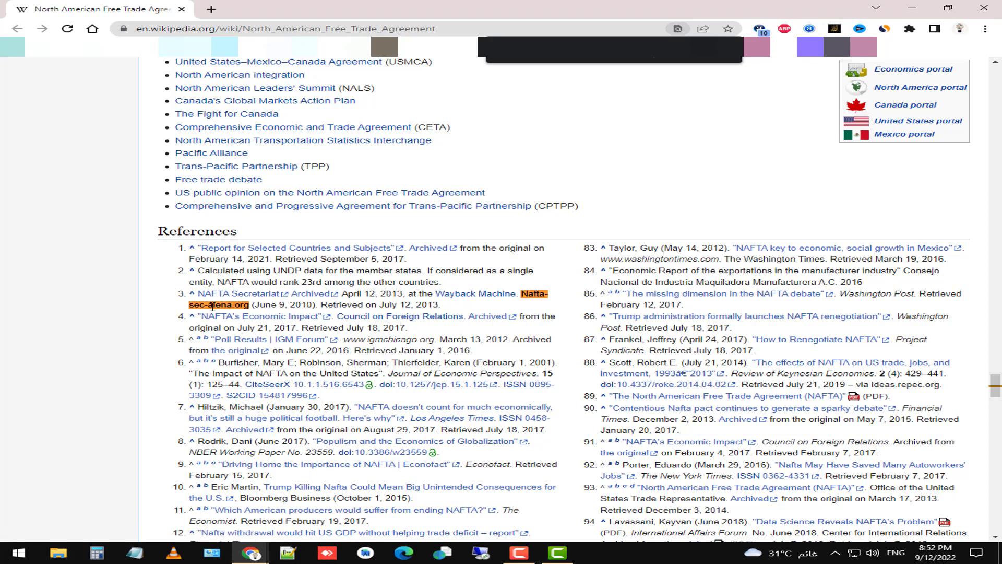
click(984, 8)
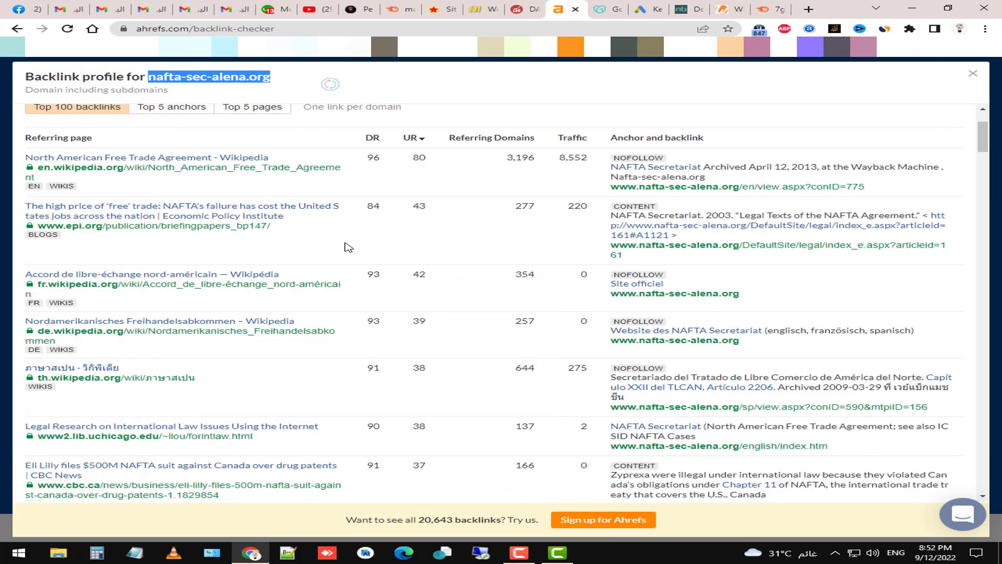
- Open the referring CBC News article on the Eli Lilly NAFTA suit, inspect its Chapter 11 link, and return to the backlink profile
scroll(349, 247, down, 2)
scroll(349, 247, down, 3)
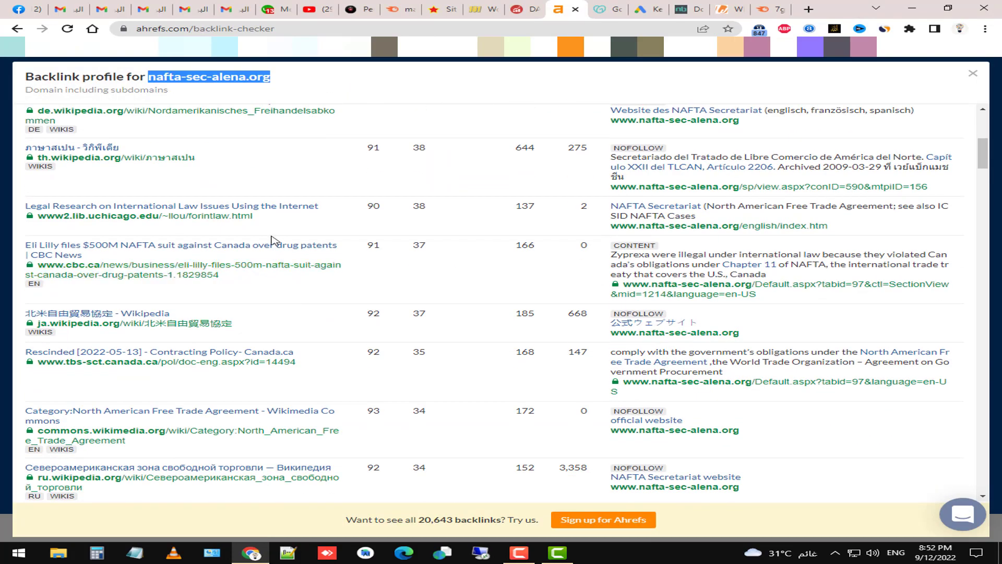
right_click(293, 248)
click(294, 249)
click(574, 9)
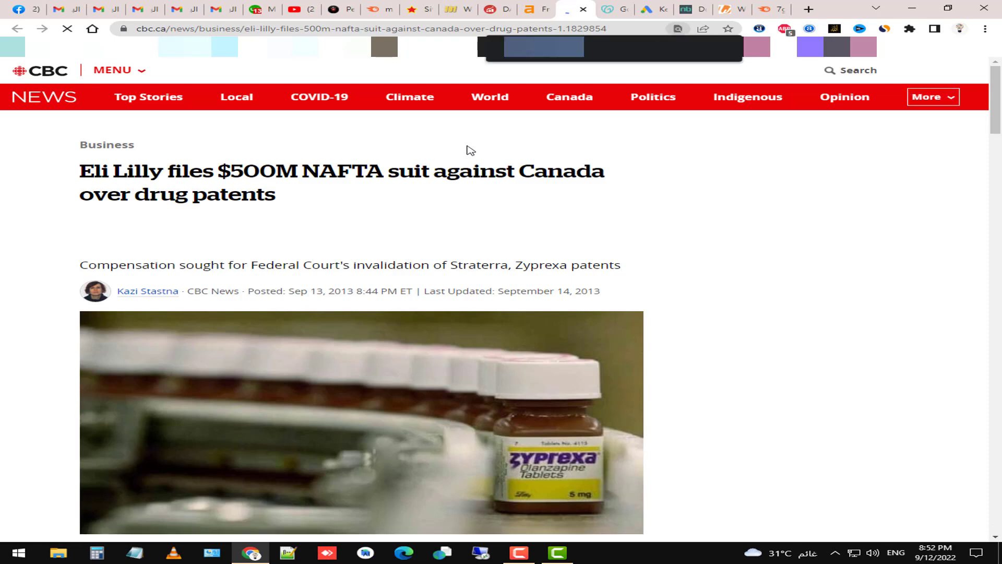
scroll(467, 172, down, 10)
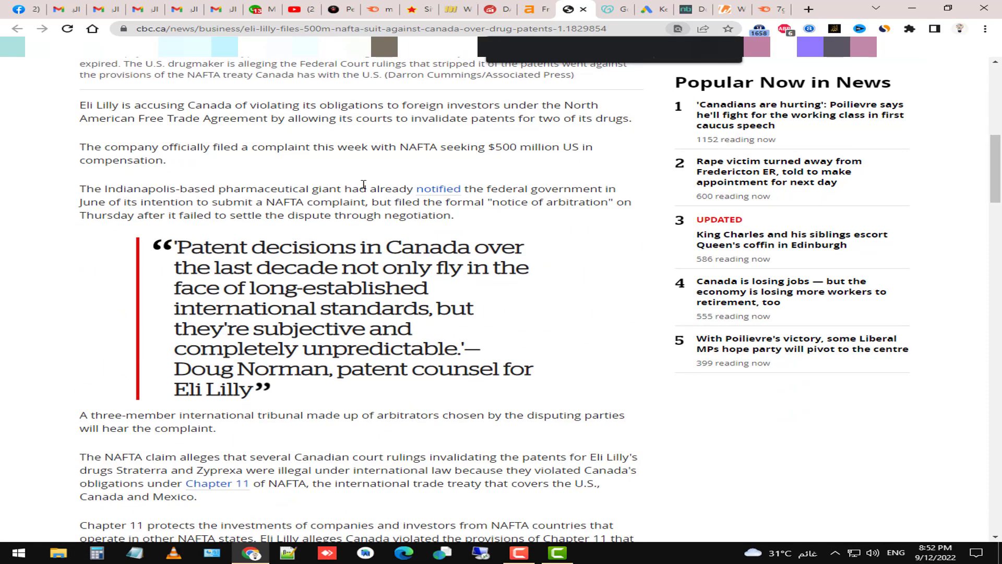
scroll(438, 191, down, 5)
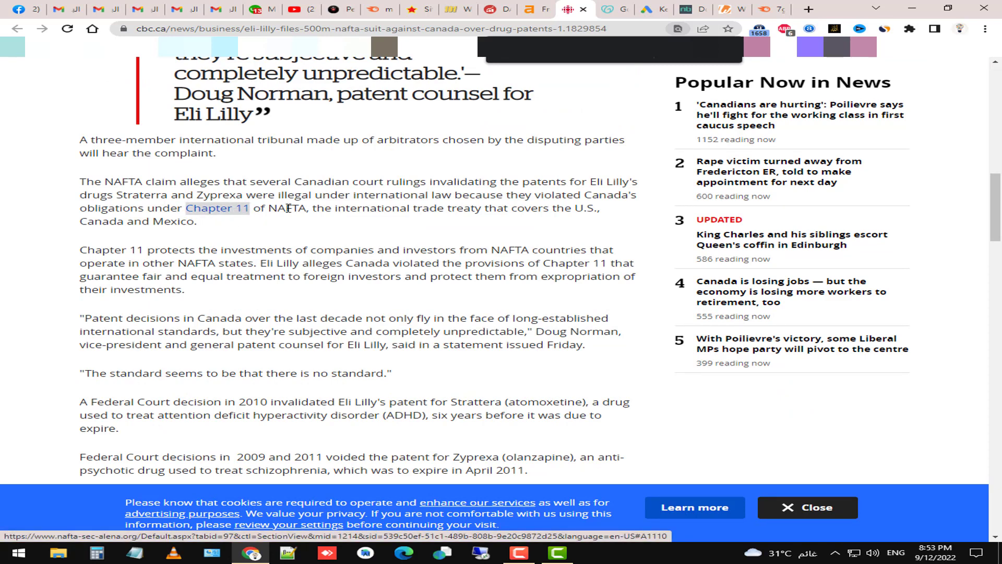
click(583, 10)
scroll(344, 261, up, 6)
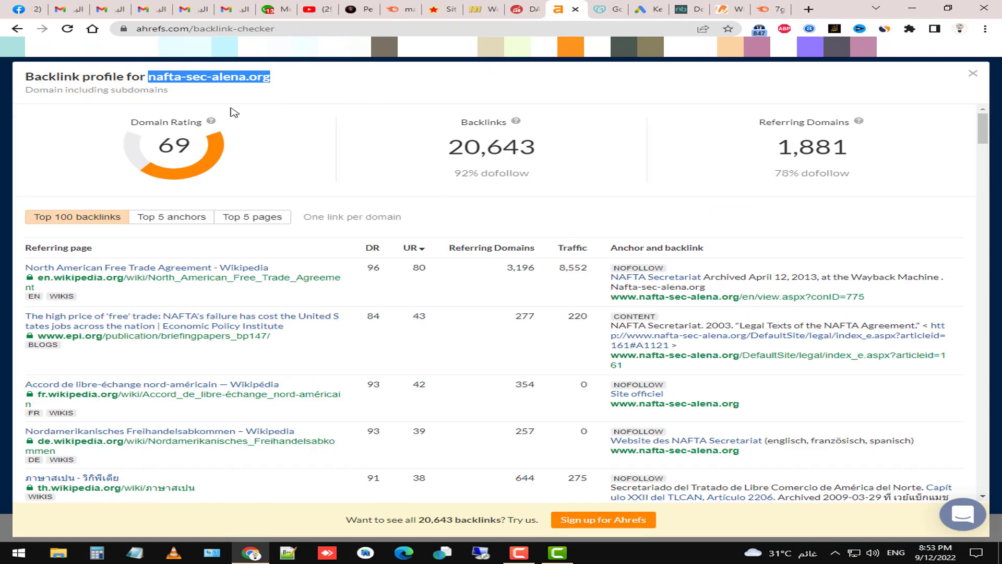
- Copy the domain nafta-sec-alena.org and look up its archived snapshots in the Wayback Machine at web.archive.org
right_click(215, 79)
click(243, 83)
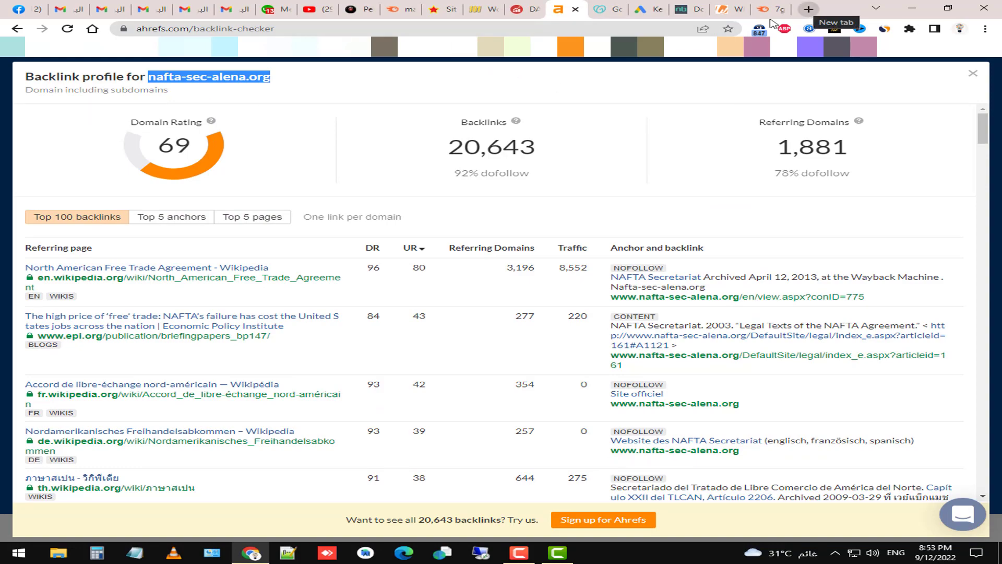
click(808, 8)
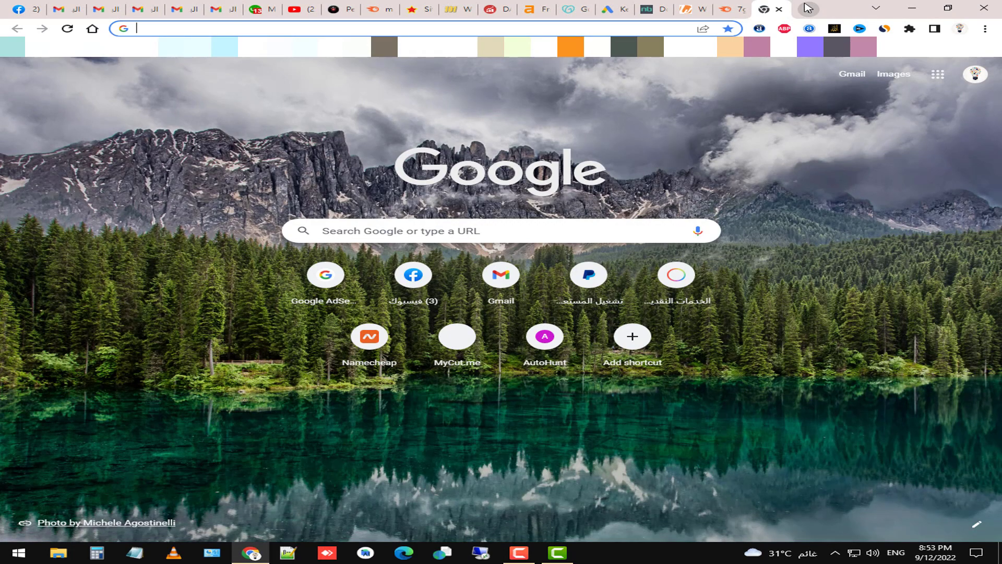
text(web)
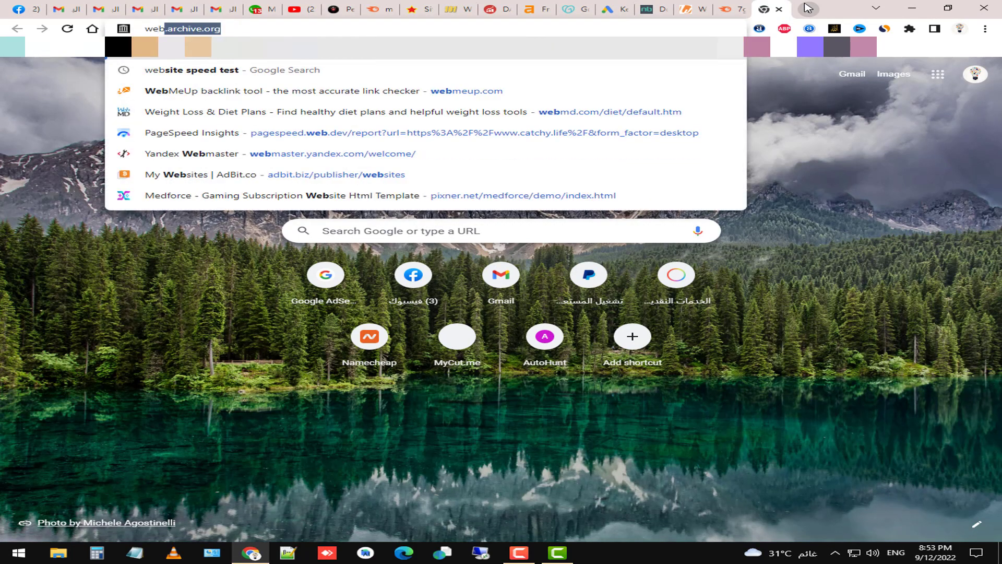
key(Return)
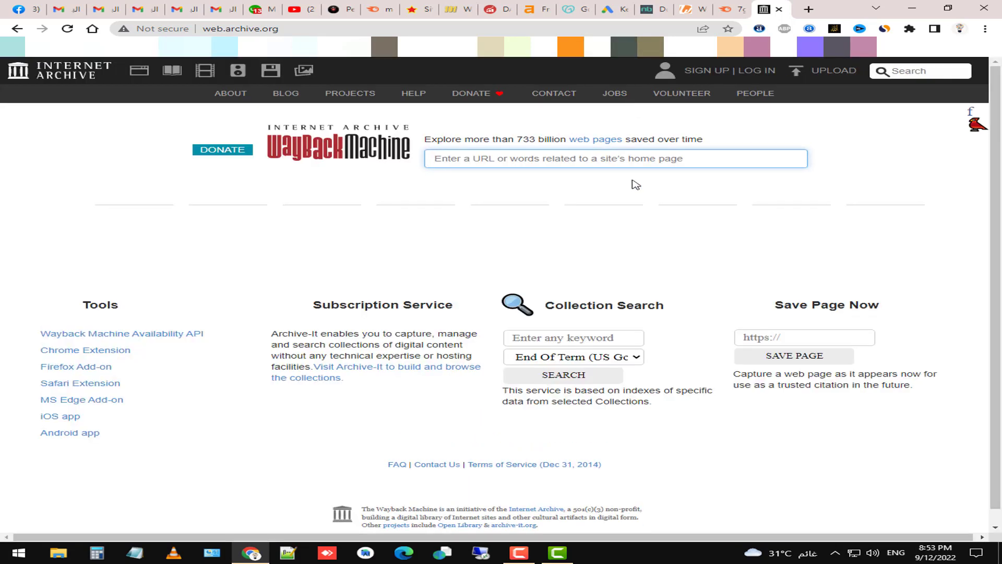
click(620, 158)
key(ctrl+v)
key(Return)
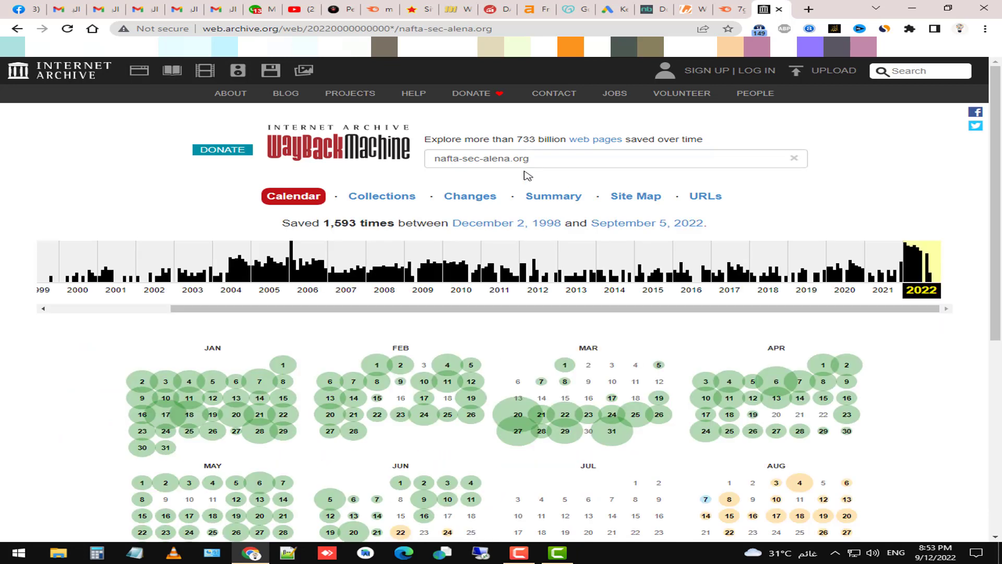
- Browse the capture timeline of nafta-sec-alena.org across its years and show the 2006 capture calendar
drag(604, 309, 375, 329)
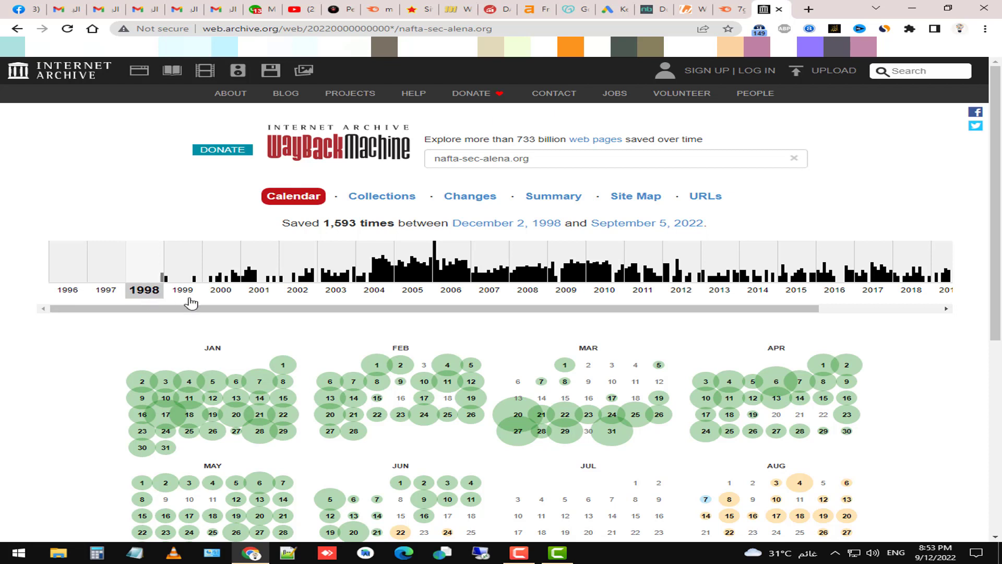
drag(289, 313, 781, 315)
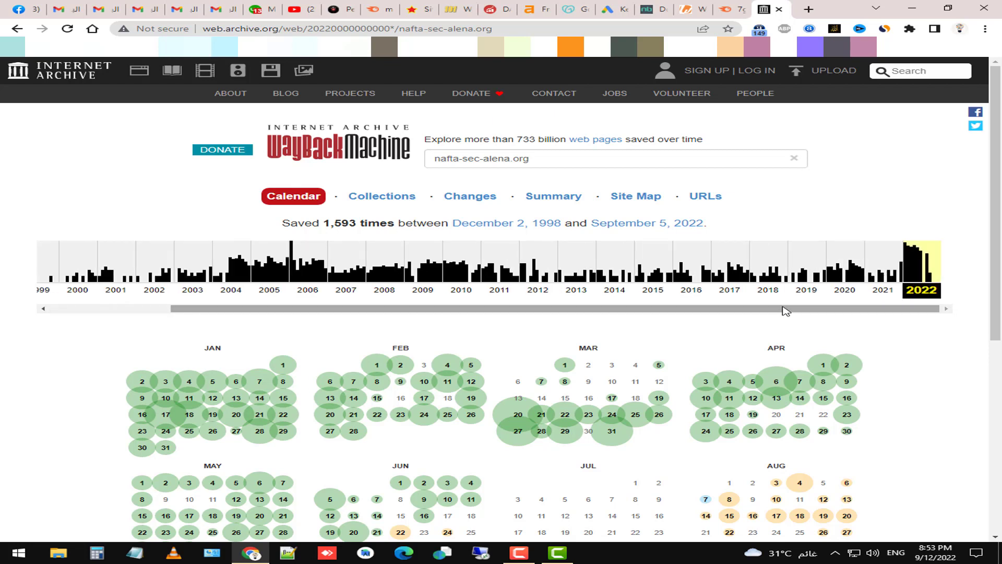
click(293, 273)
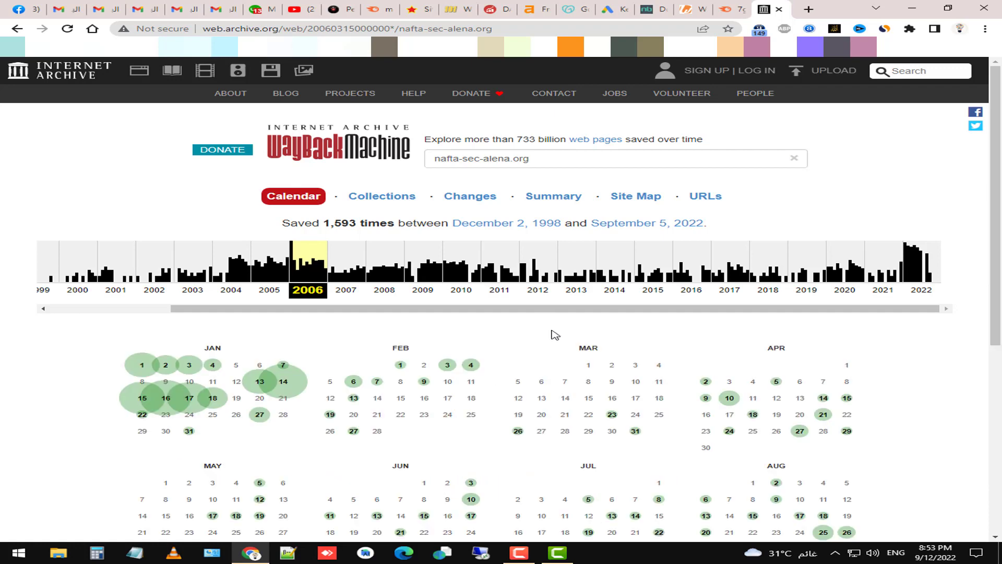
scroll(616, 414, down, 5)
scroll(649, 287, up, 5)
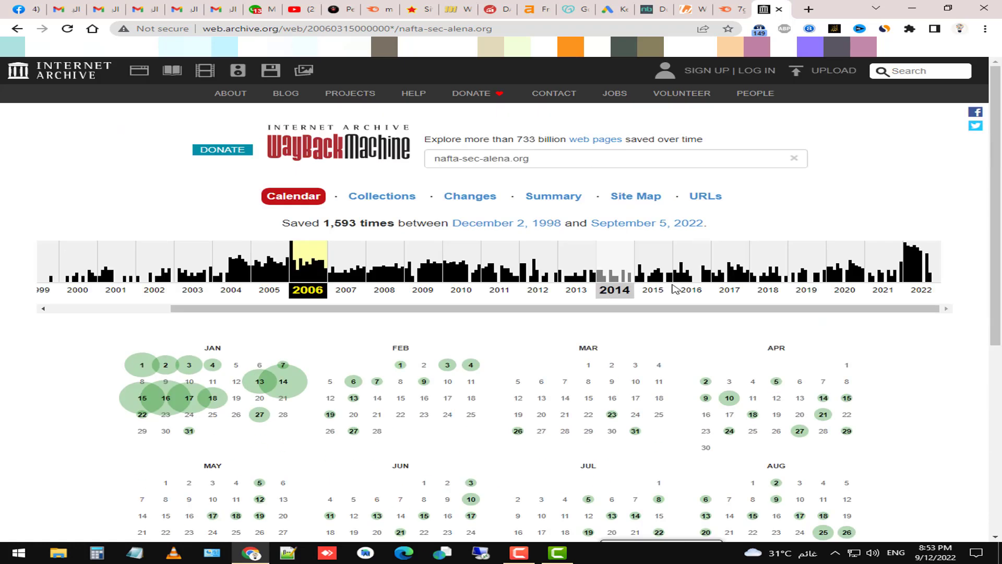
- Show the 2020 capture calendar and open the first April 17, 2020 snapshot of nafta-sec-alena.org
click(731, 274)
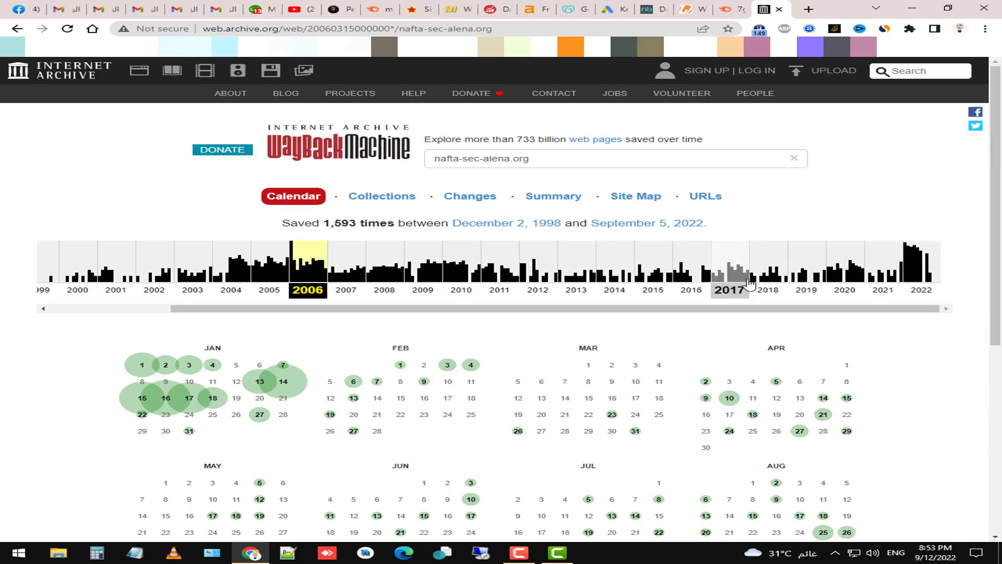
click(847, 282)
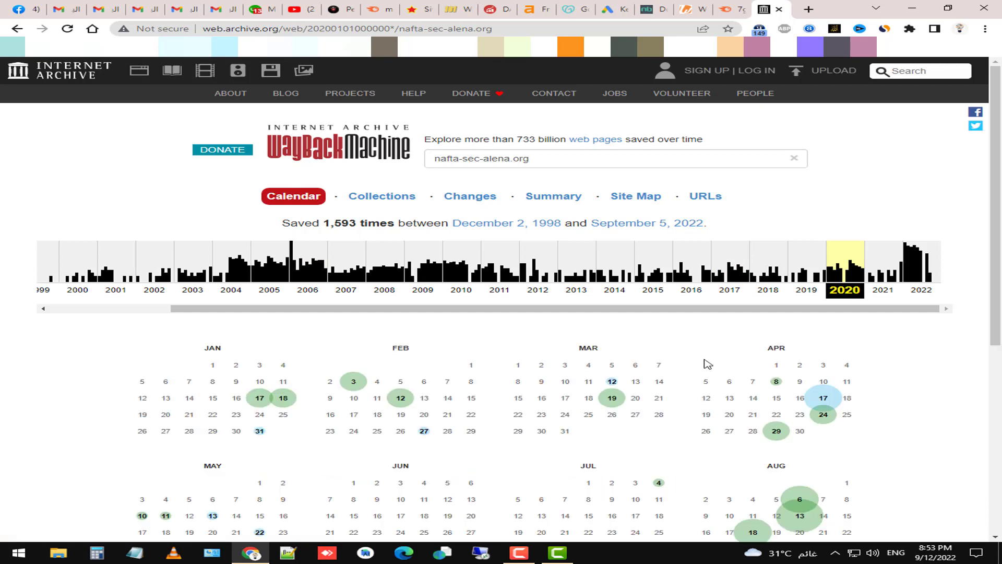
mouse_move(824, 398)
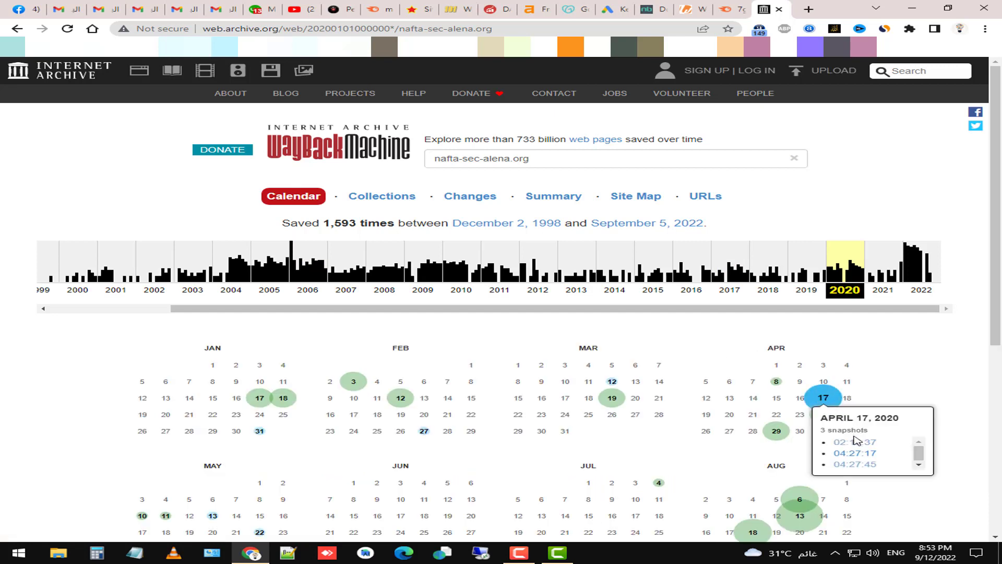
click(855, 442)
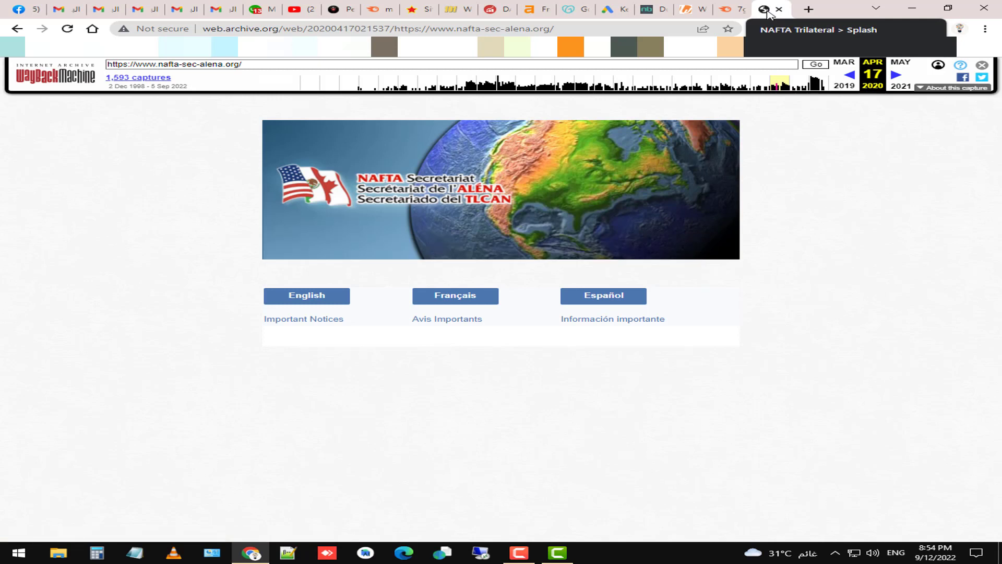
- Open the September 30, 2020 capture of the site, and return to the Wayback Machine home page
click(787, 90)
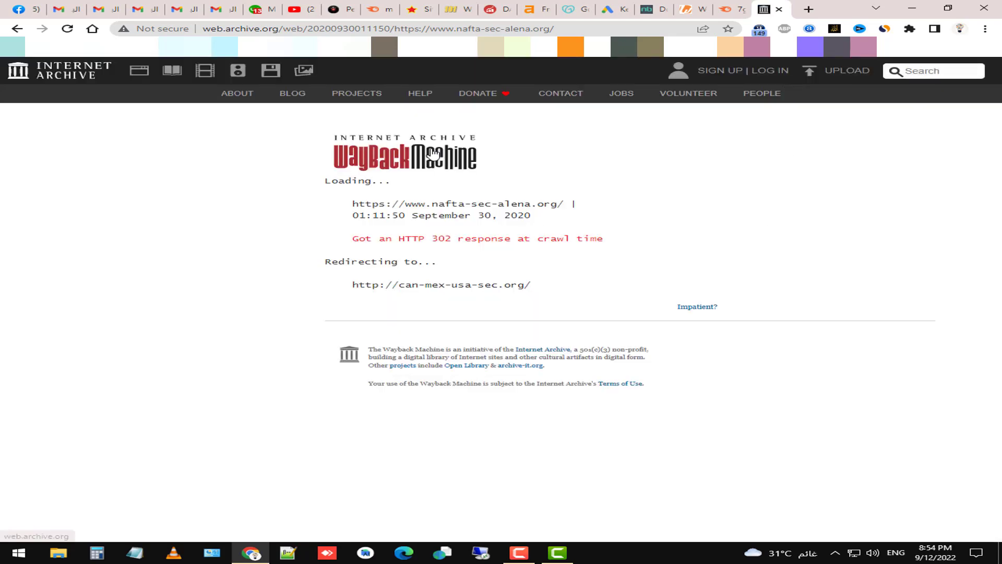
click(433, 154)
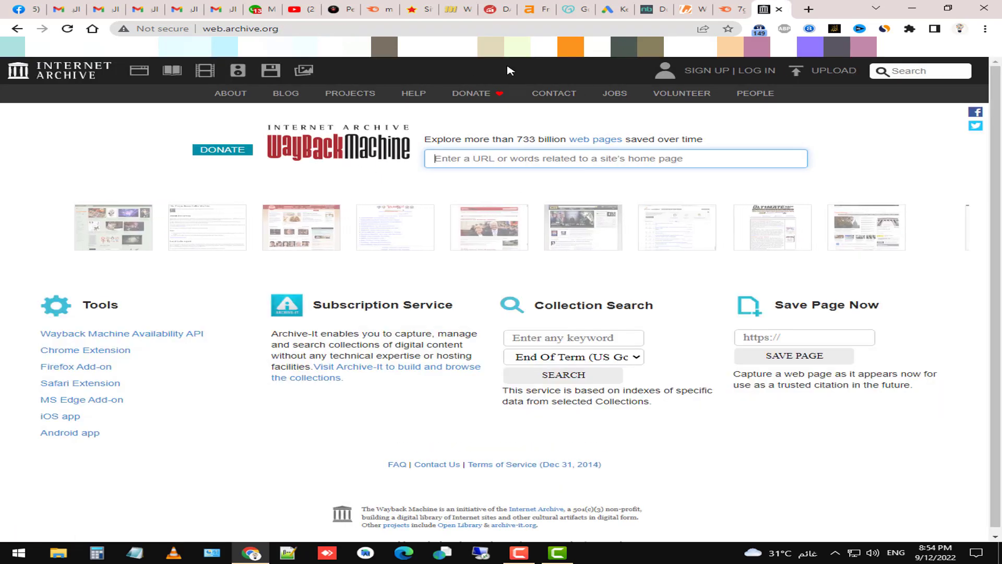
- Check the domain authority of nafta-sec-alena.org in DAPAChecker and the traffic of its top referring page in Ahrefs
click(496, 9)
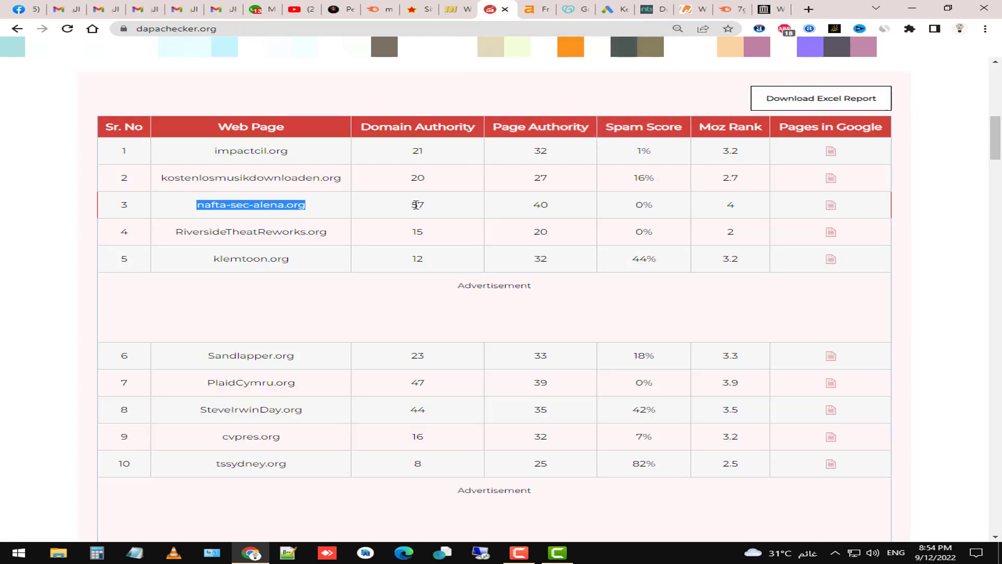
click(547, 6)
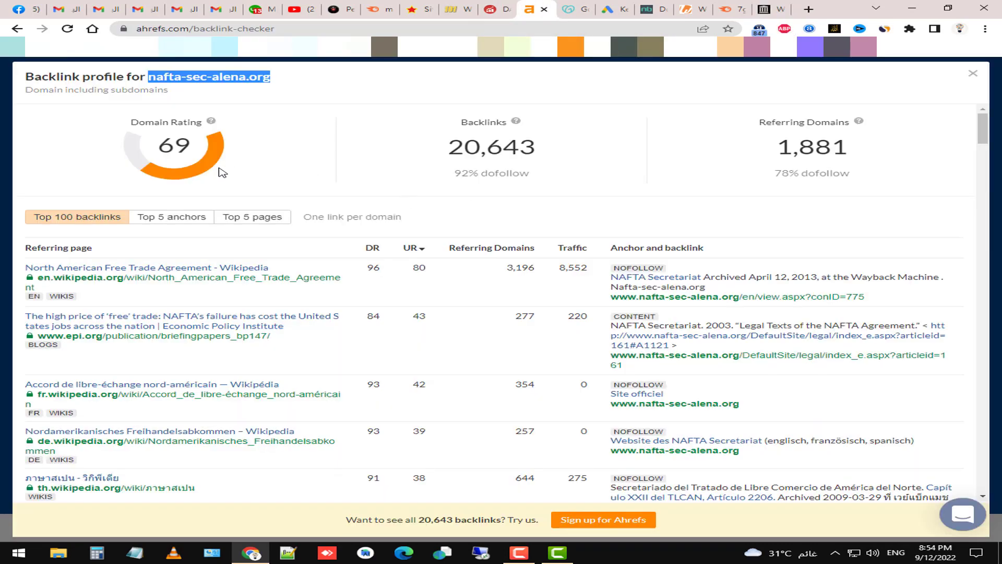
scroll(535, 189, down, 2)
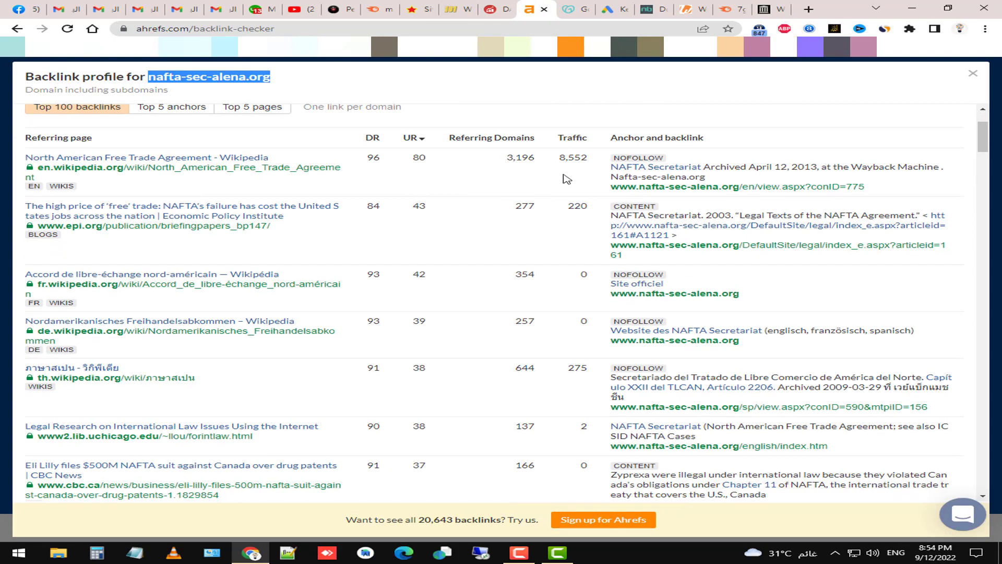
drag(562, 155, 601, 160)
click(543, 201)
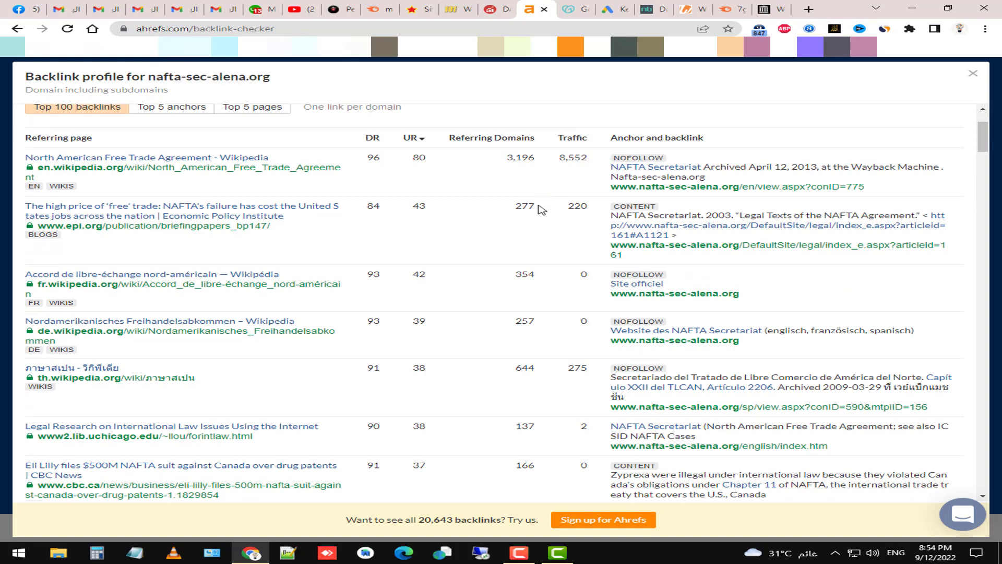
- Examine the traffic values of the remaining top 100 backlinks and the total backlink count in Ahrefs
scroll(558, 179, down, 10)
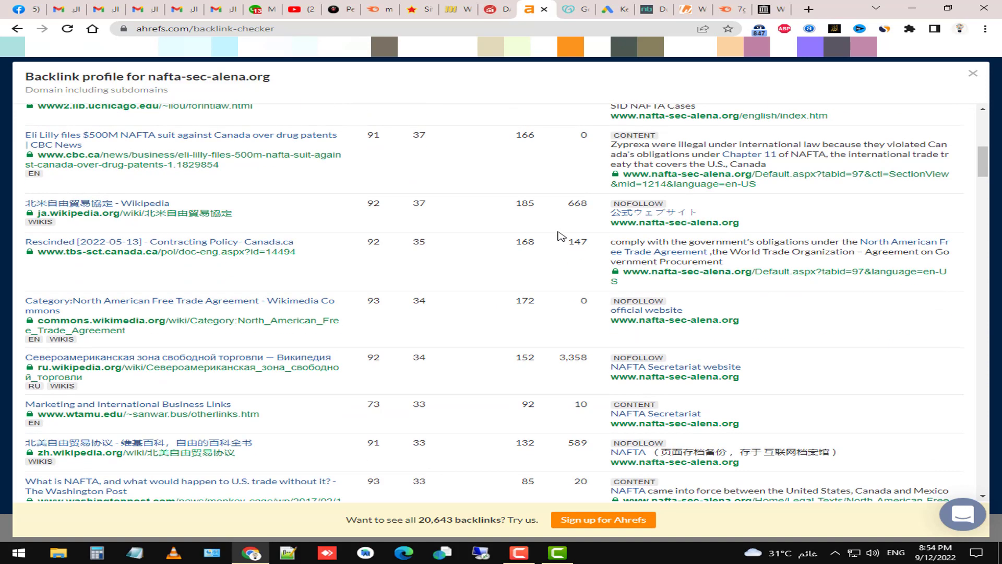
drag(562, 193, 613, 200)
click(580, 209)
scroll(564, 282, down, 10)
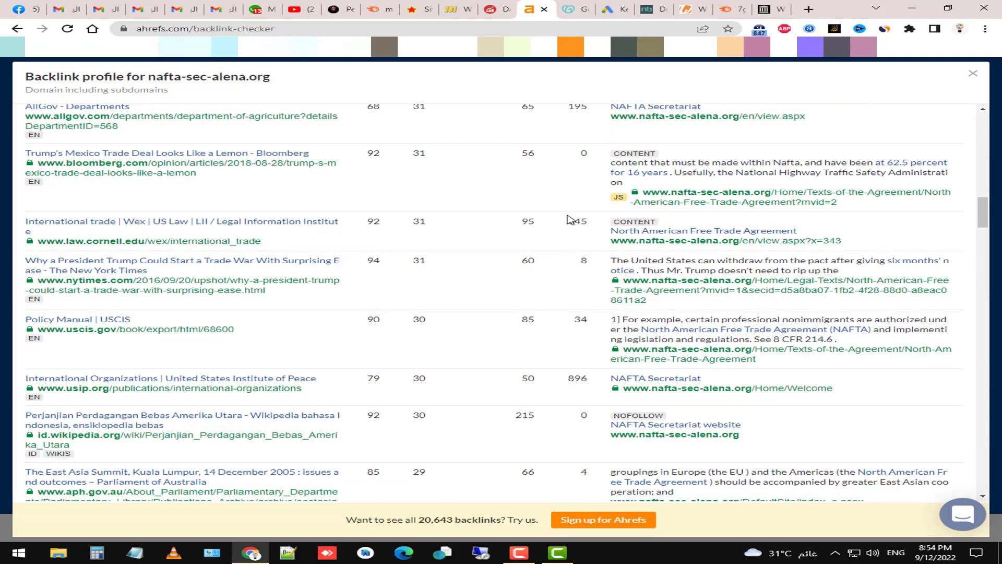
scroll(570, 219, down, 15)
scroll(606, 364, up, 20)
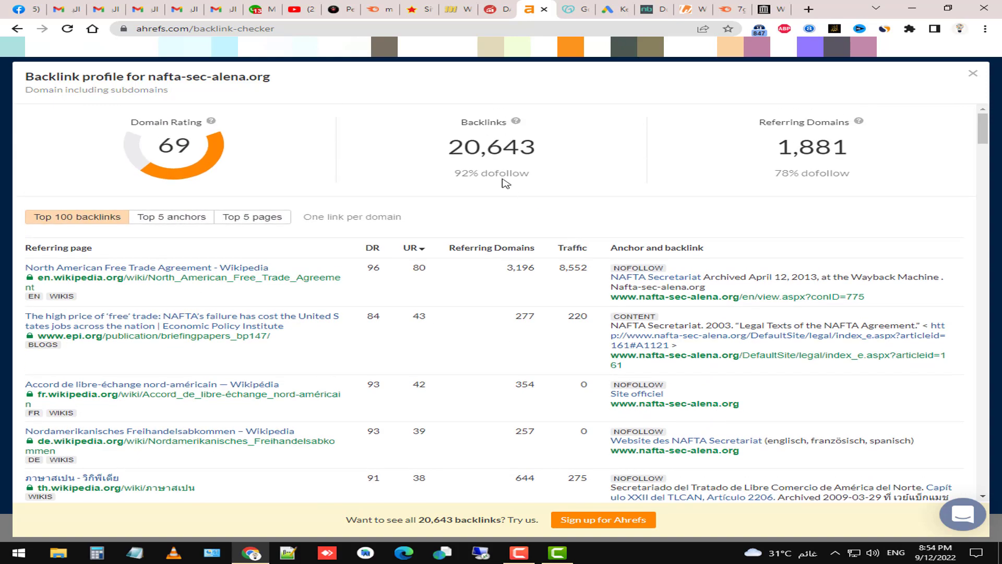
drag(449, 148, 527, 152)
click(226, 166)
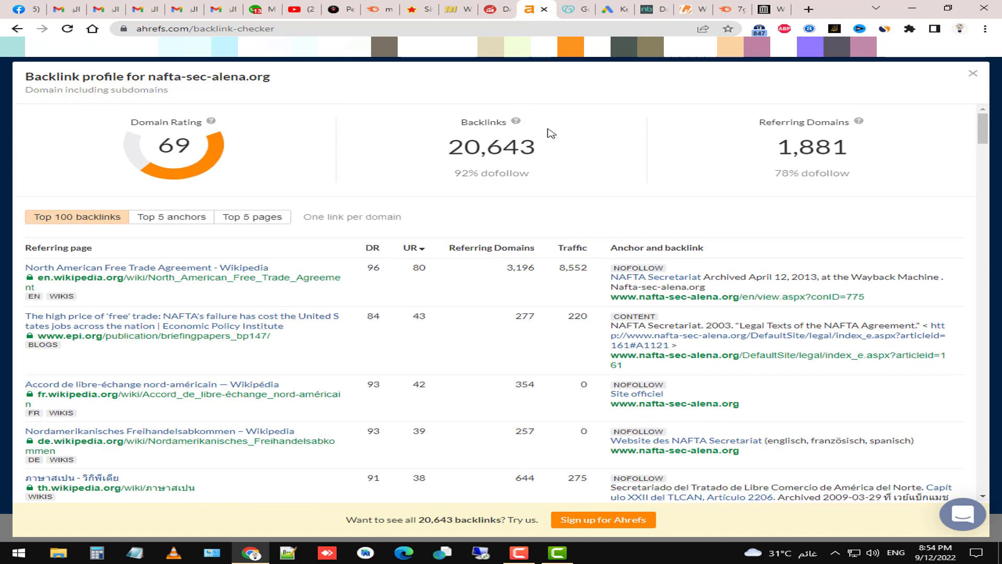
- Open dropcatch.com/auctions in a new tab and log in with the saved account credentials
click(808, 9)
text(dropcatch.com/auctions)
key(Return)
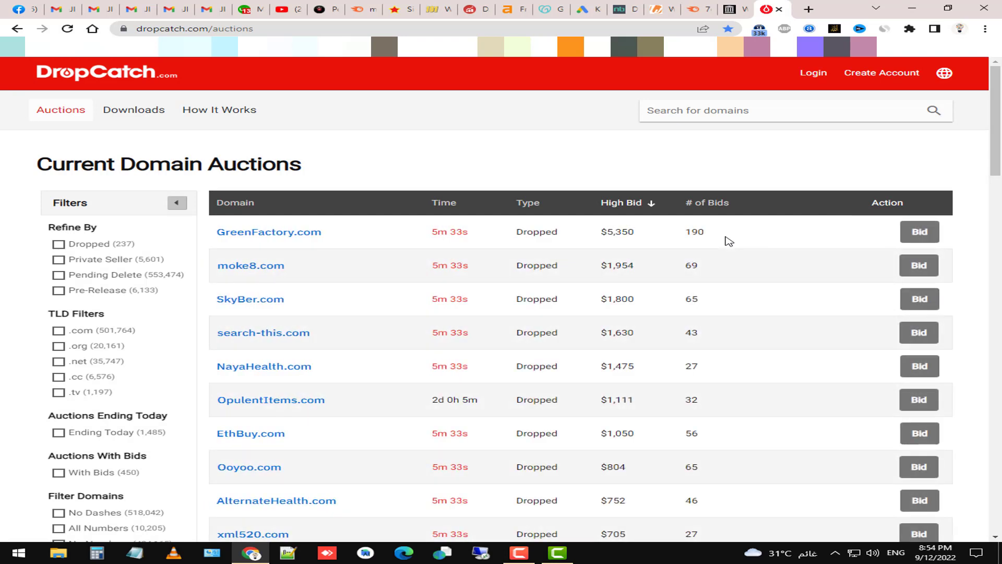
click(813, 72)
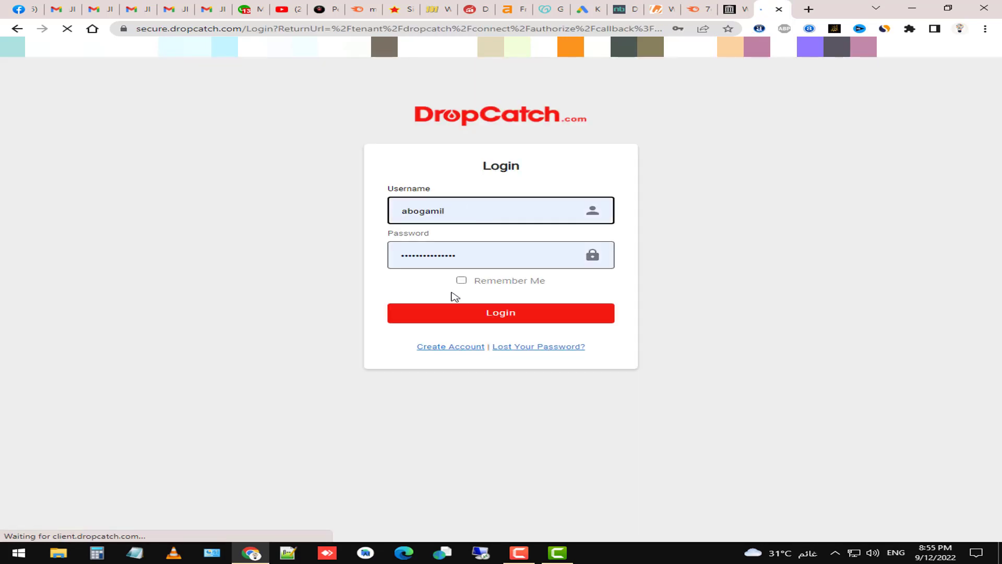
click(468, 313)
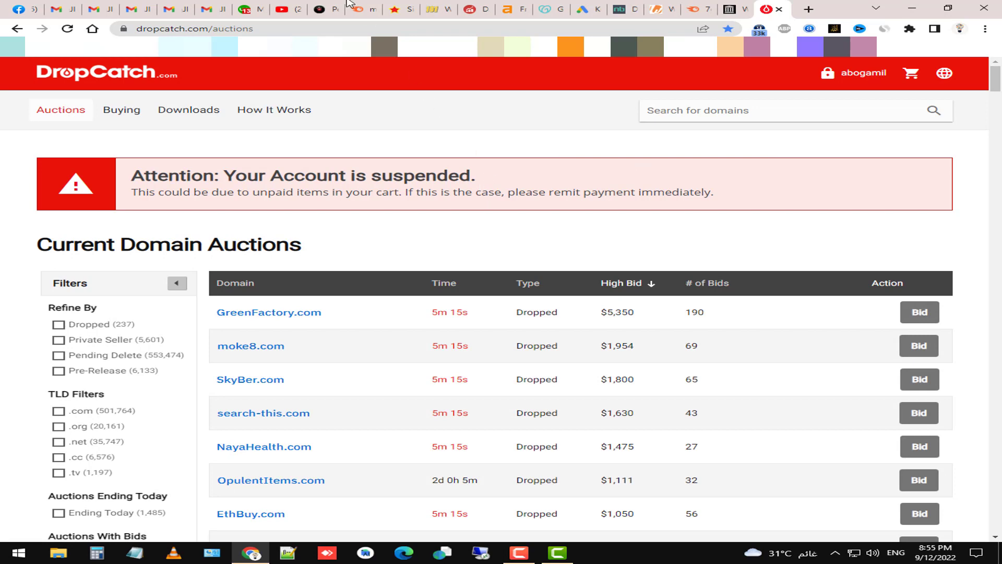
- Find nafta-sec-alena.org in the ExpiredDomains.net pending delete list, copy its name and return to DropCatch
click(326, 9)
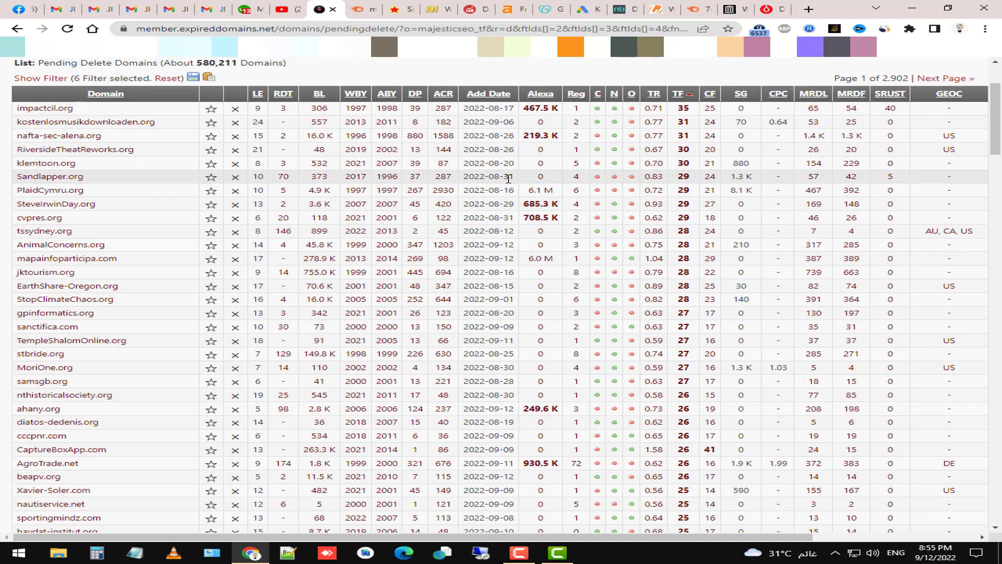
key(ctrl+f)
key(ctrl+v)
right_click(155, 144)
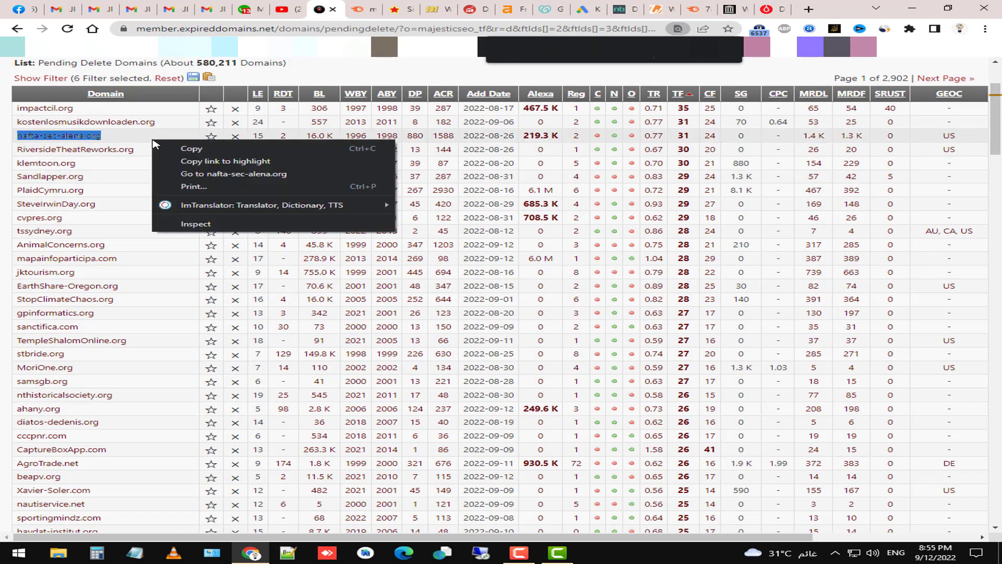
click(180, 149)
key(Escape)
click(770, 8)
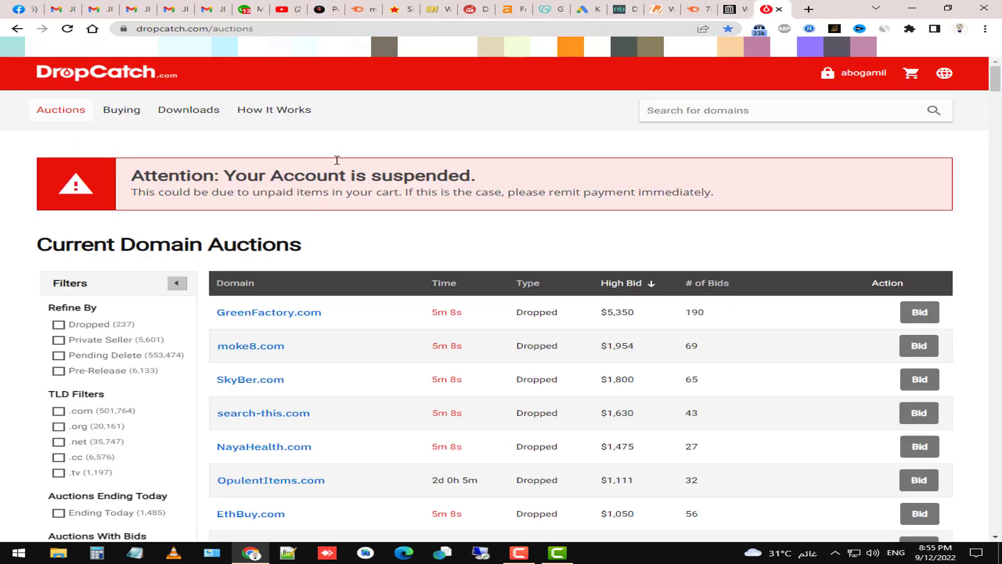
- Open the account's Buying area and show its Discount Club backorders
click(119, 112)
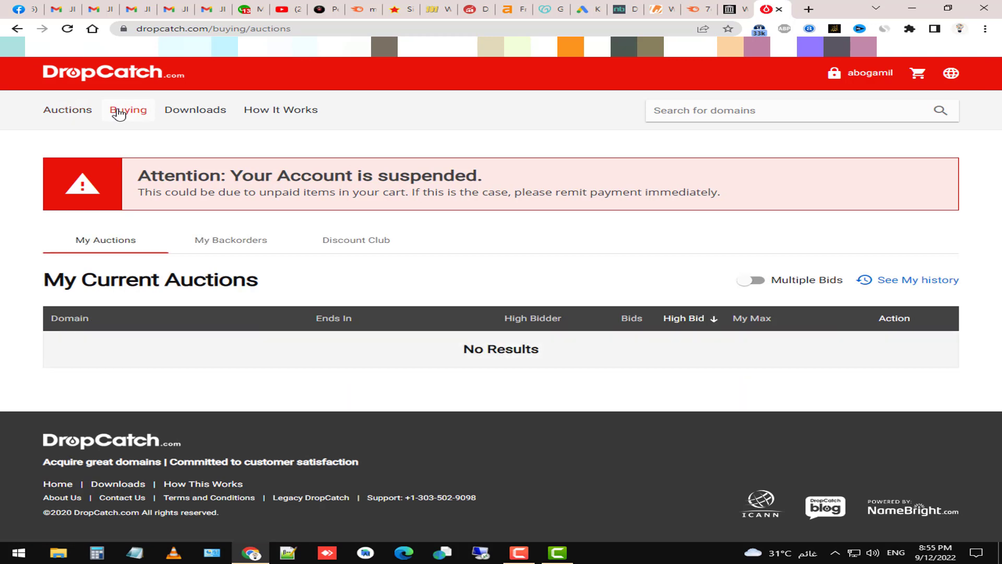
click(361, 244)
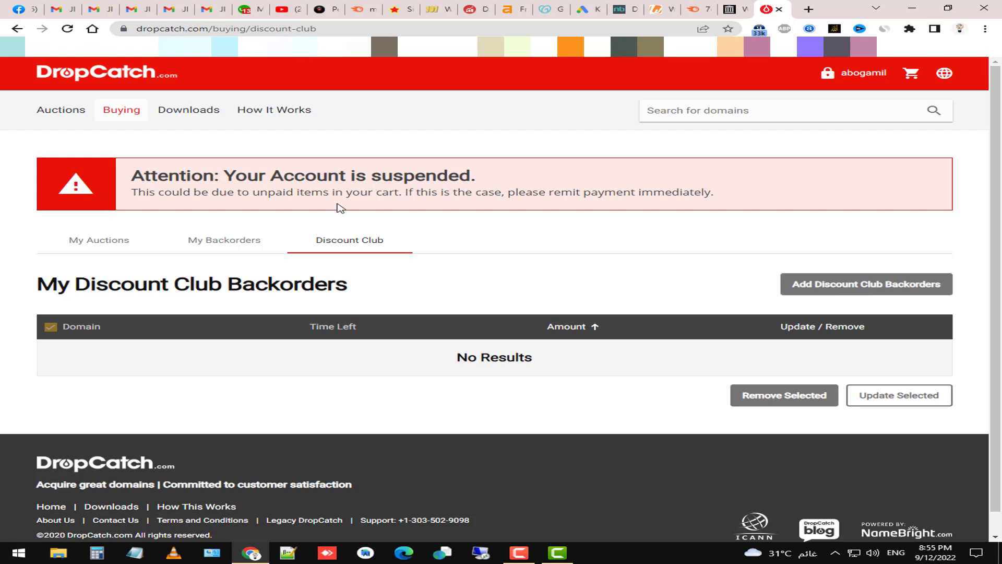
right_click(458, 266)
click(404, 306)
- Check the end date of nafta-sec-alena.org on ExpiredDomains.net and return to the DropCatch Discount Club backorder list
click(326, 9)
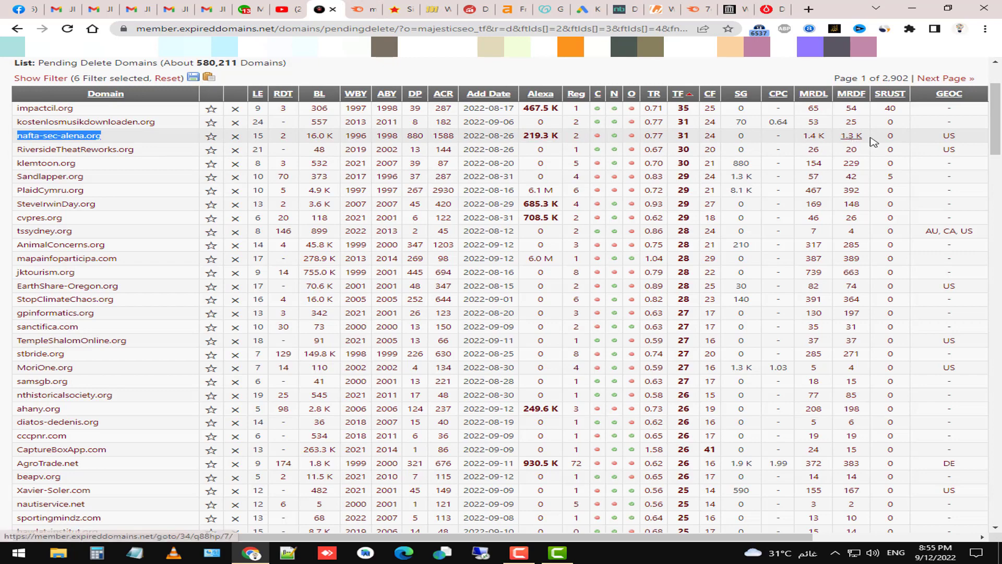
mouse_move(938, 141)
mouse_down()
mouse_move(961, 293)
mouse_move(955, 141)
mouse_move(940, 144)
mouse_up()
click(909, 145)
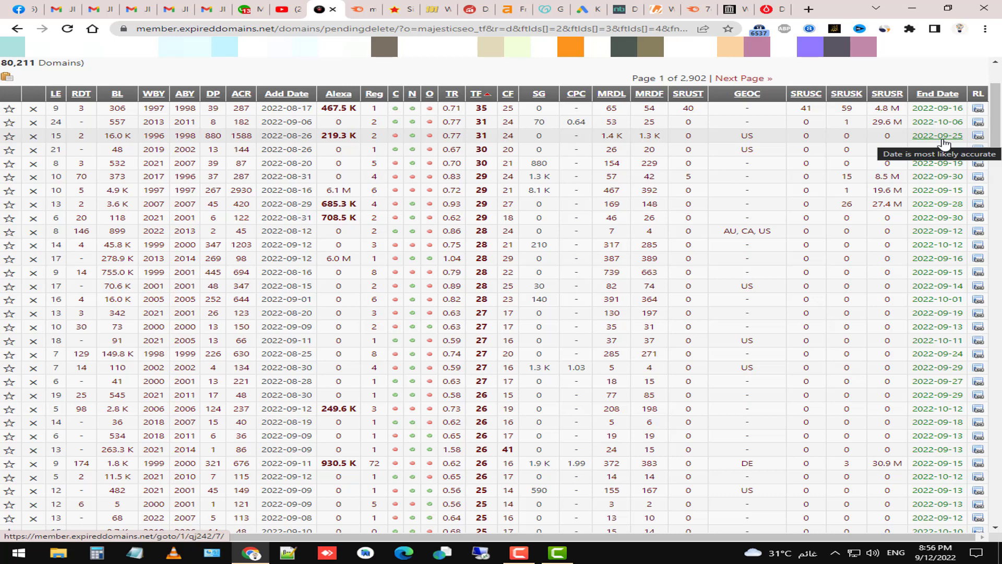
key(ctrl+9)
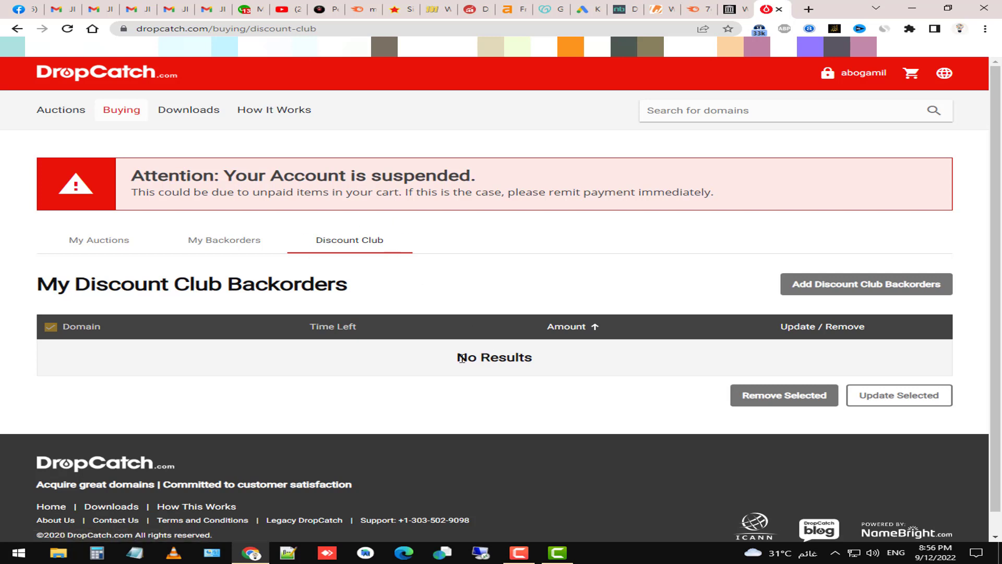
drag(433, 369, 548, 365)
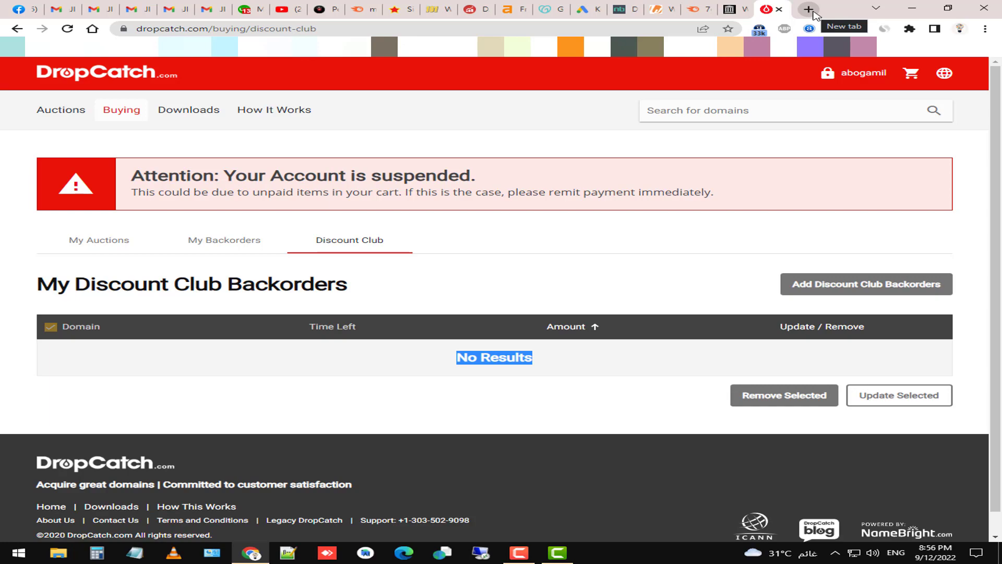
- Open the Hexonet account login in a new tab, log in with the saved credentials and dismiss the password check
click(809, 9)
text(h)
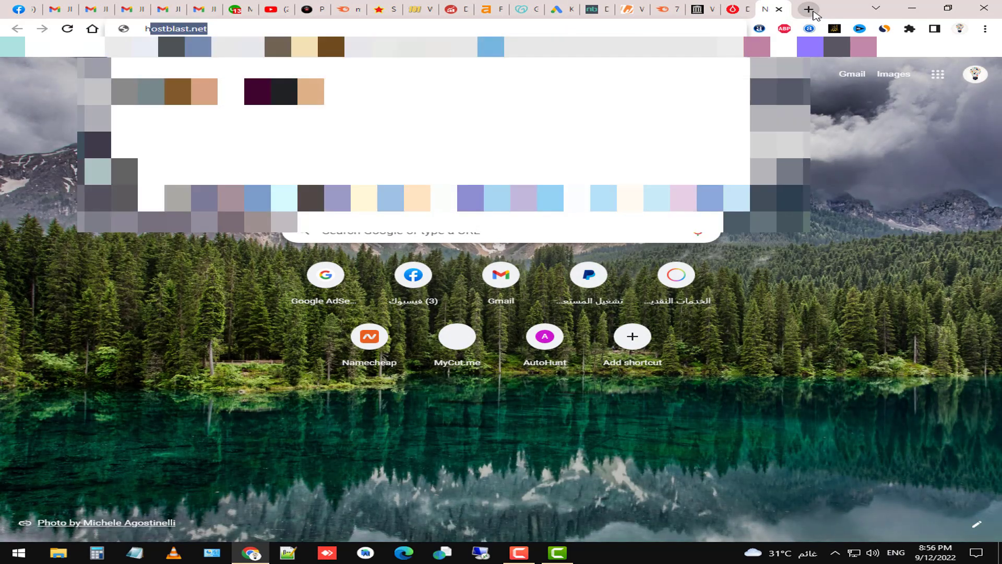
text(exon)
key(Down)
key(Down)
key(Return)
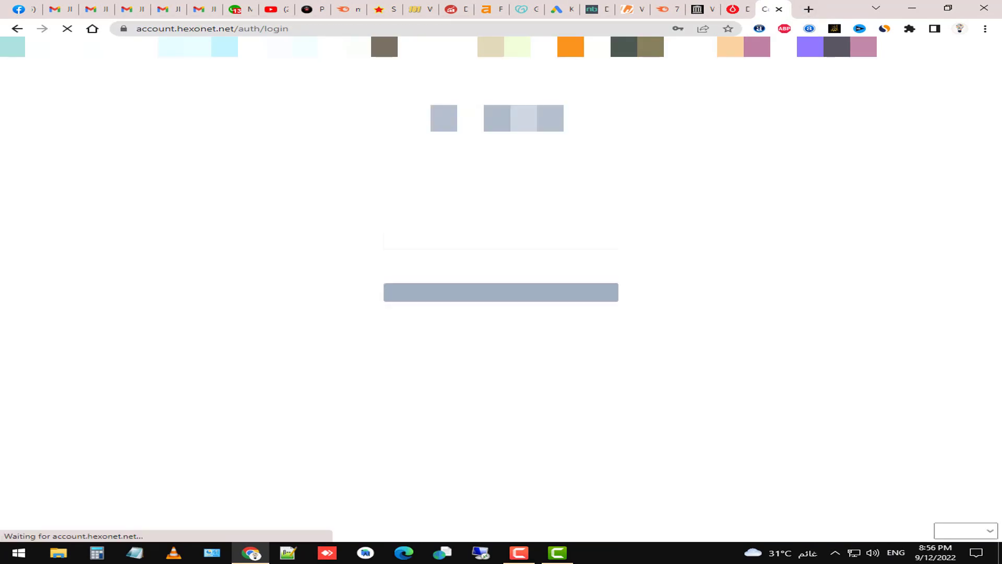
click(523, 293)
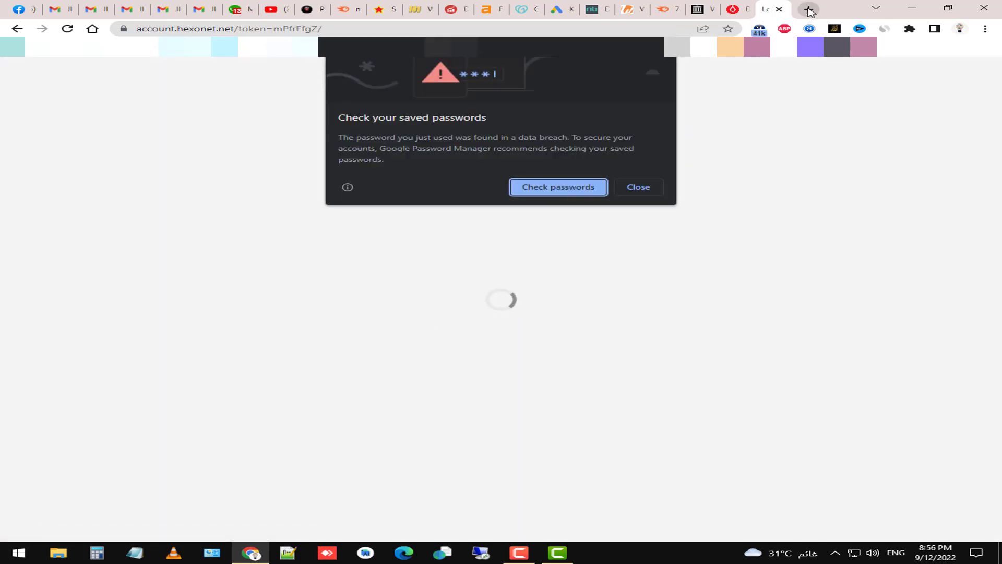
click(637, 188)
- Search Google for site:nafta-sec-alena.org in a new tab and review the domain's indexed pages
click(809, 9)
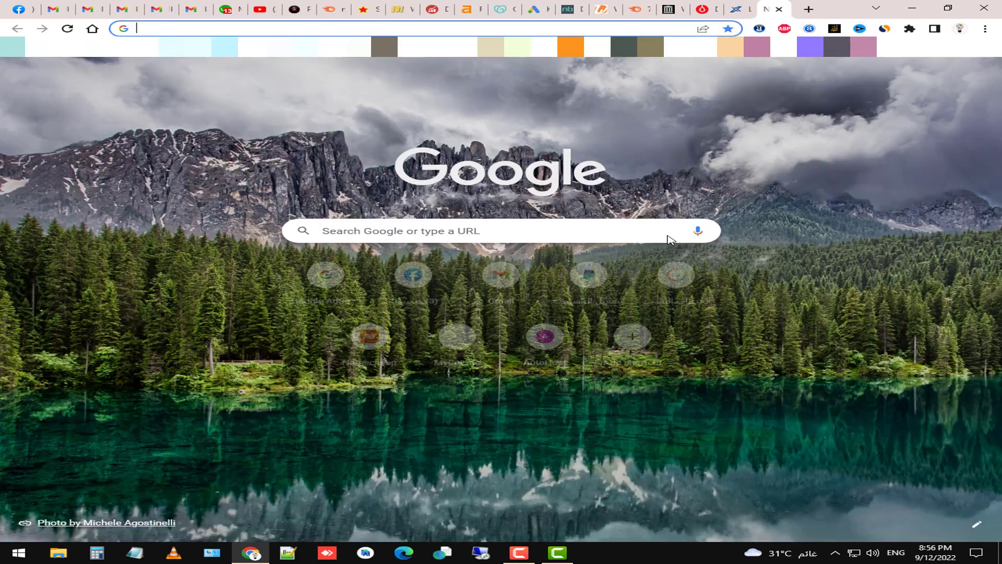
text(site)
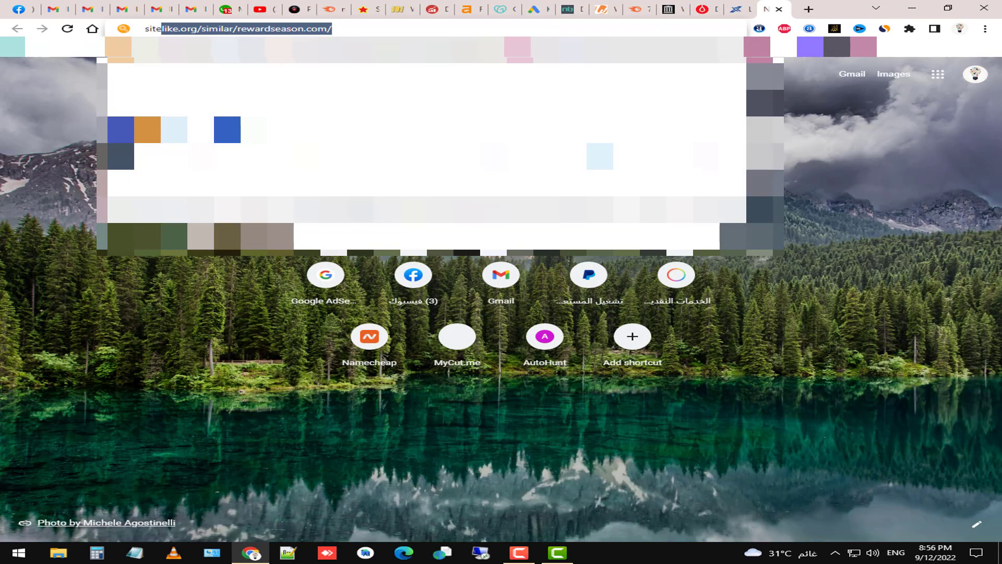
text(:nafta-sec-alena.org)
key(Return)
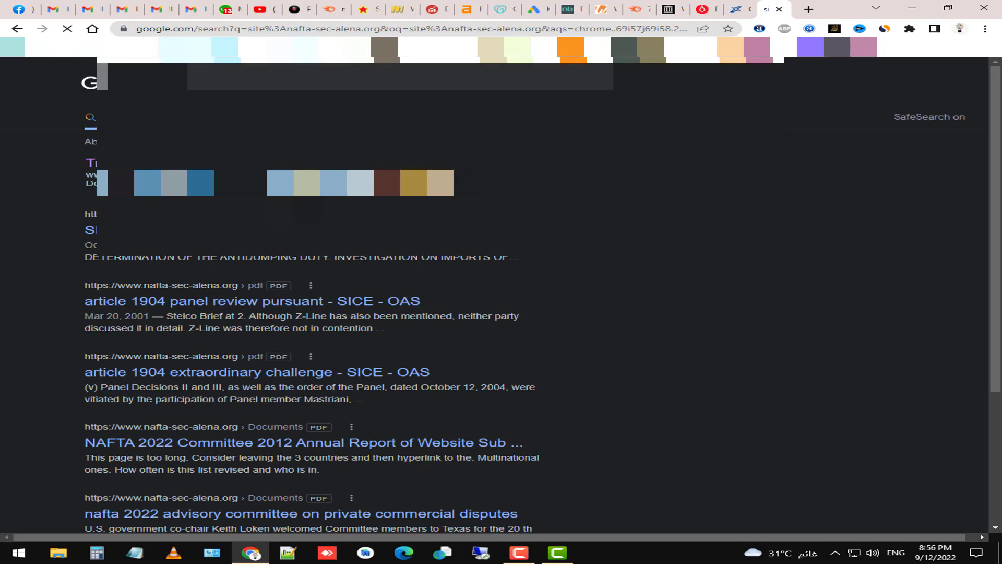
key(ctrl+f)
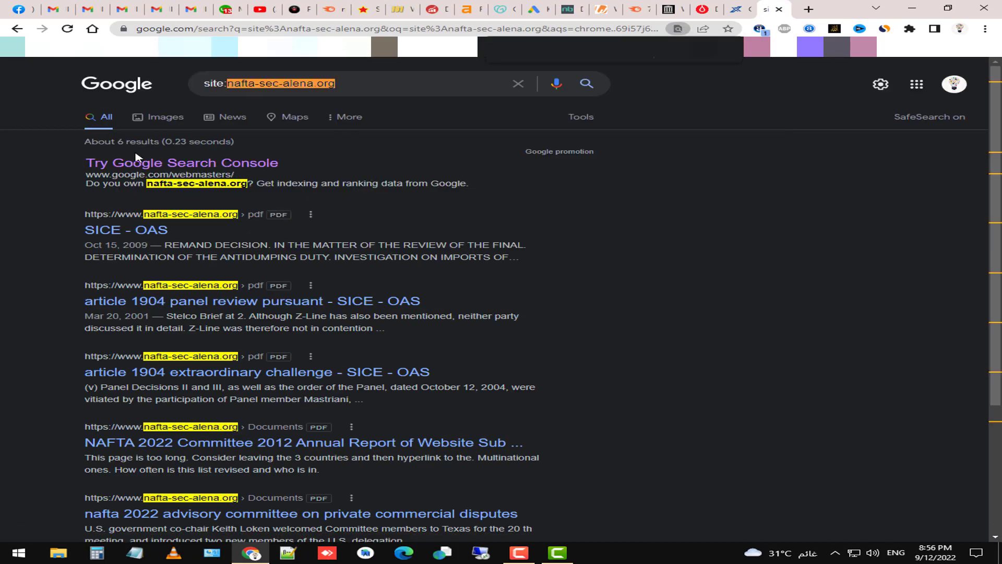
scroll(173, 209, down, 5)
scroll(214, 270, up, 5)
scroll(217, 261, down, 1)
scroll(230, 183, up, 1)
- Check the Google News results for nafta-sec-alena.org and return to the full results to examine its indexed documents
click(237, 116)
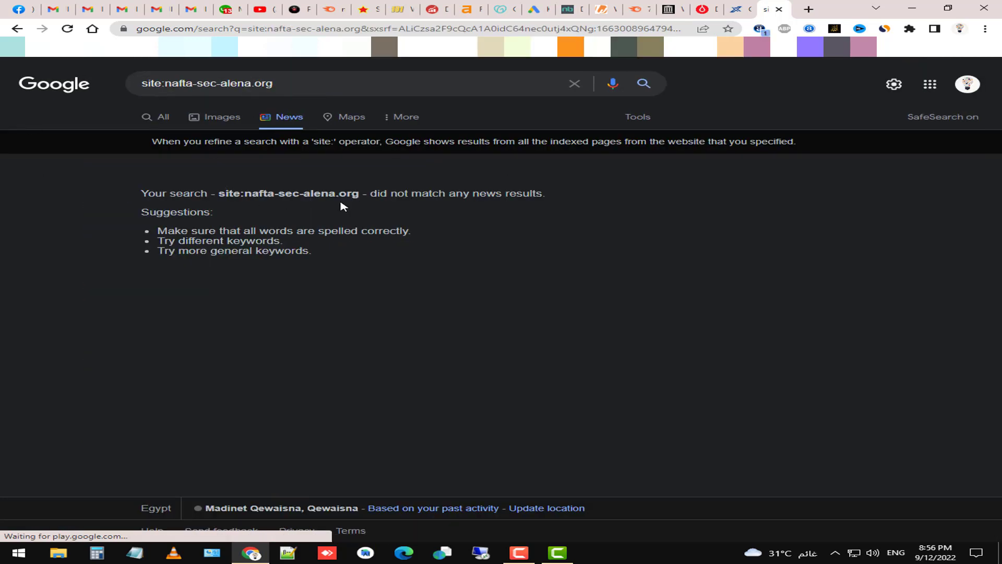
click(159, 116)
key(ctrl+f)
scroll(282, 272, down, 3)
scroll(228, 233, up, 3)
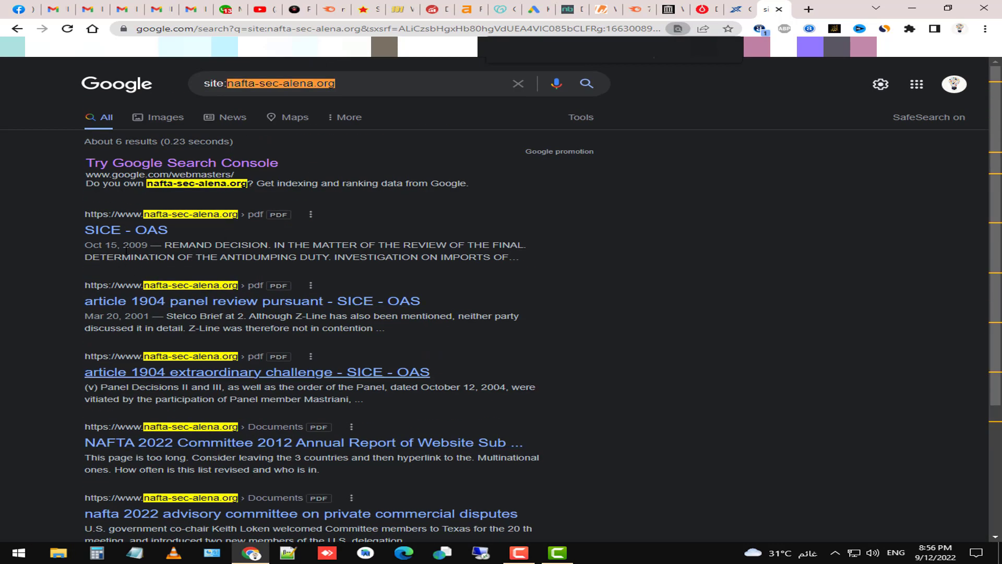
scroll(263, 349, down, 4)
scroll(313, 293, up, 4)
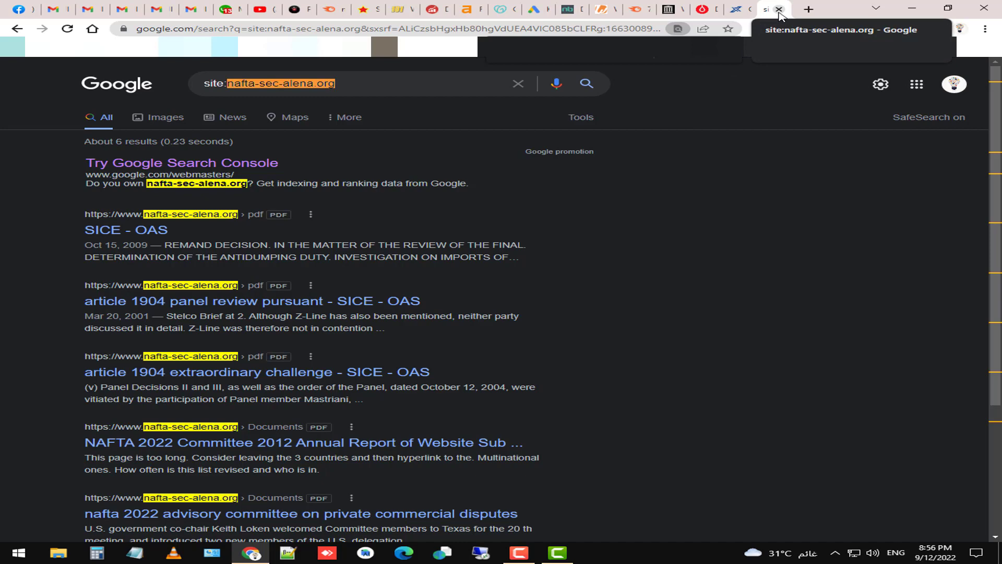
- Return to the Hexonet dashboard and open the account's list of domain backorders
click(735, 7)
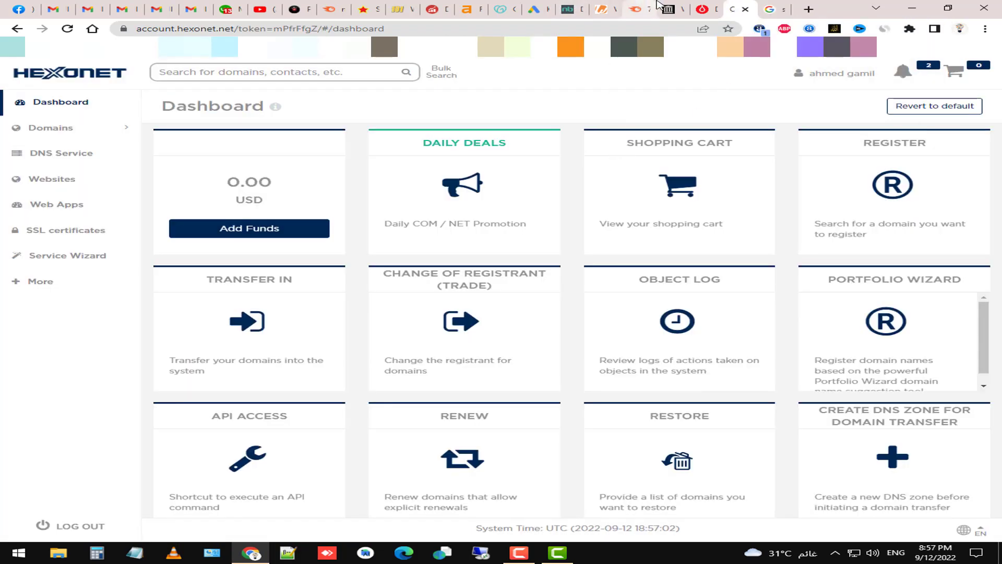
click(641, 7)
click(665, 7)
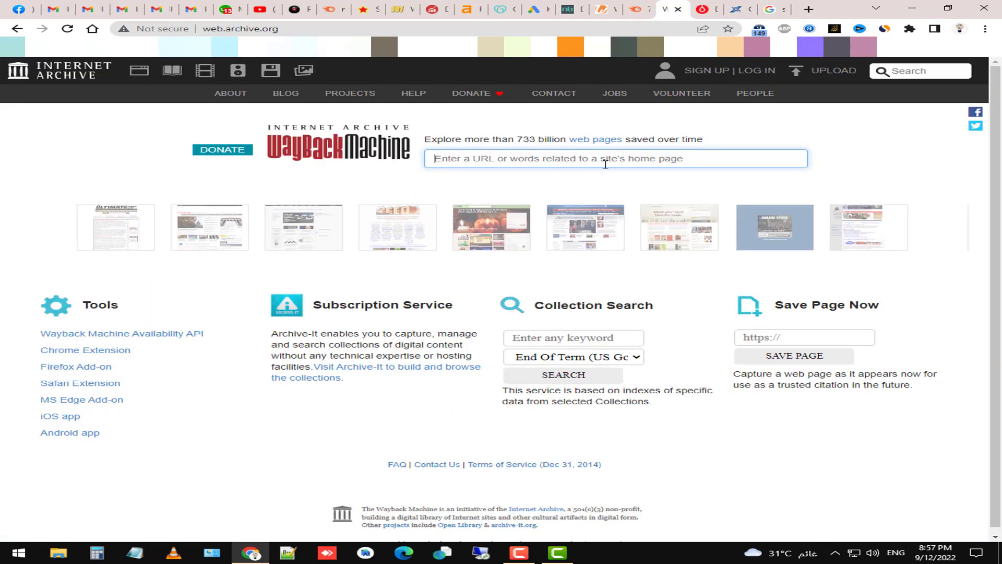
click(769, 7)
click(736, 6)
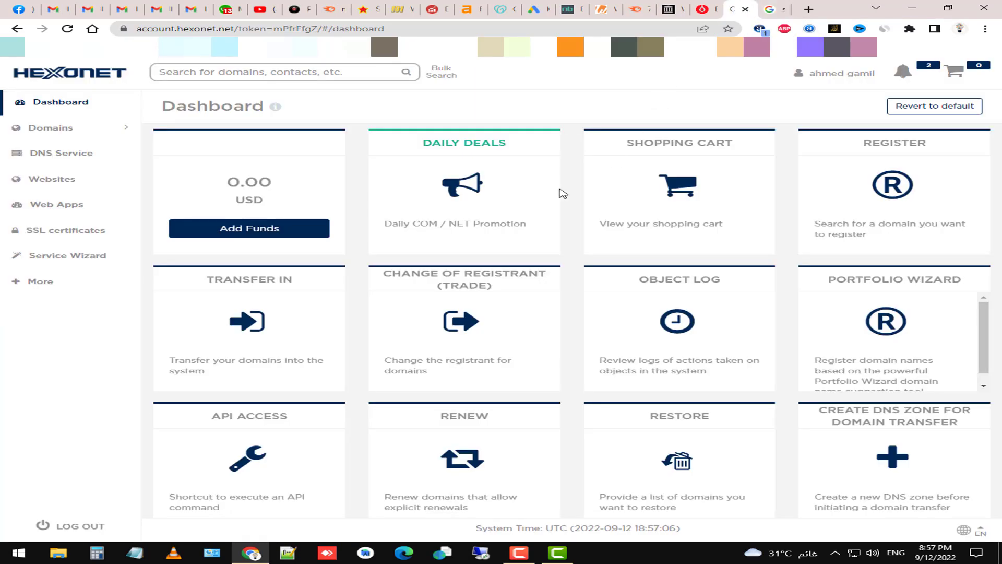
click(96, 133)
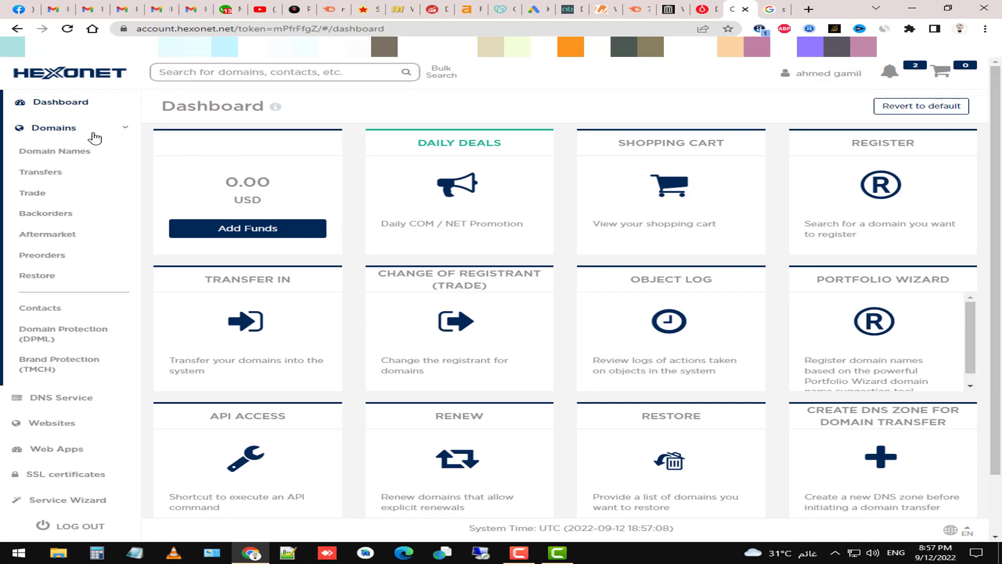
drag(67, 214, 176, 205)
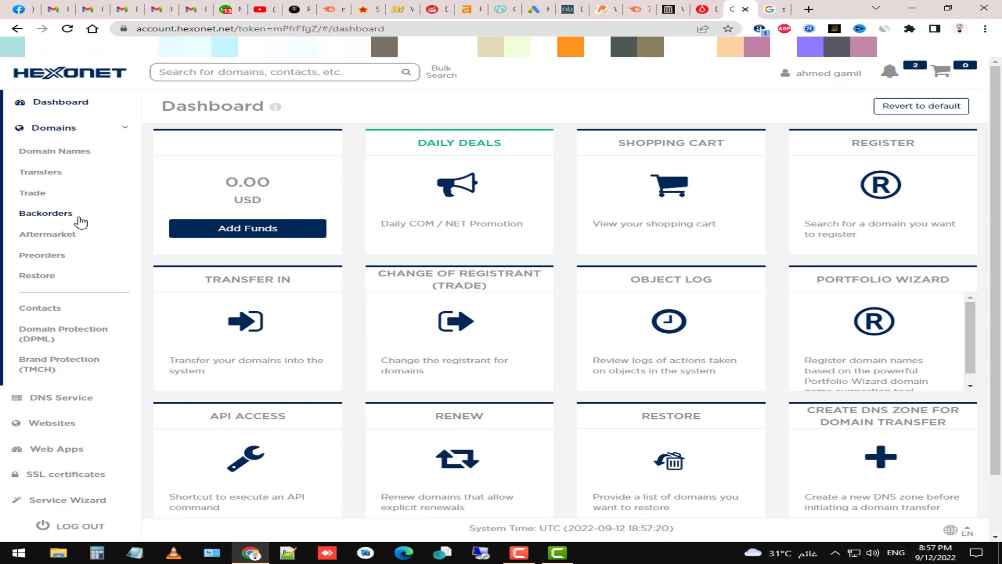
click(62, 215)
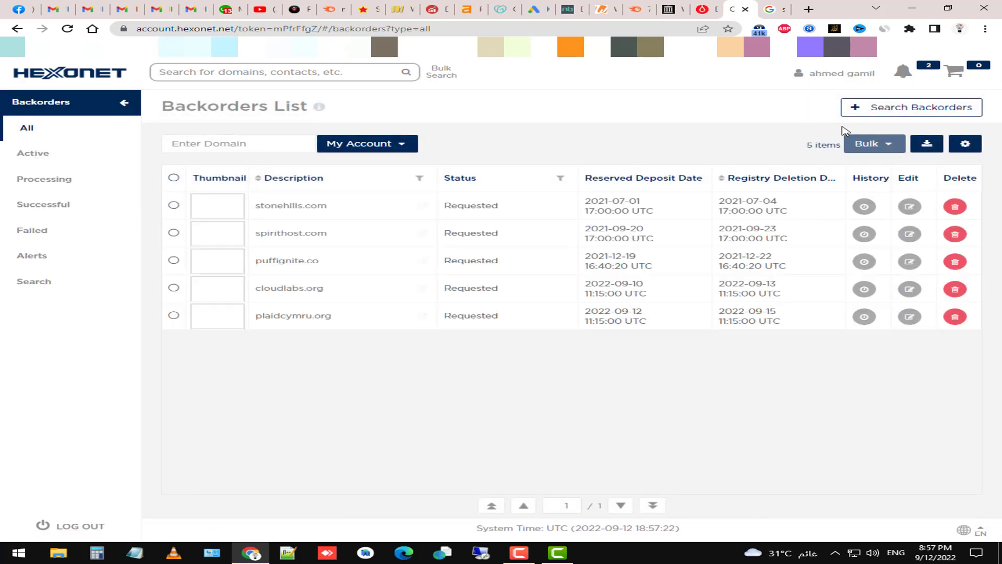
- Search the Hexonet backorders for nafta-sec-alena.org
click(880, 111)
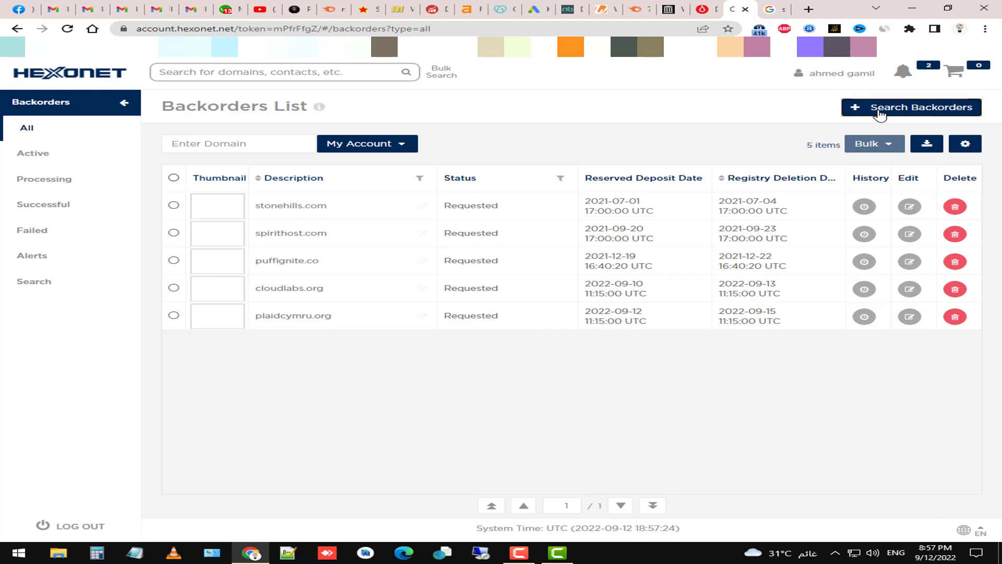
click(407, 175)
text(nafta-sec-alena.org)
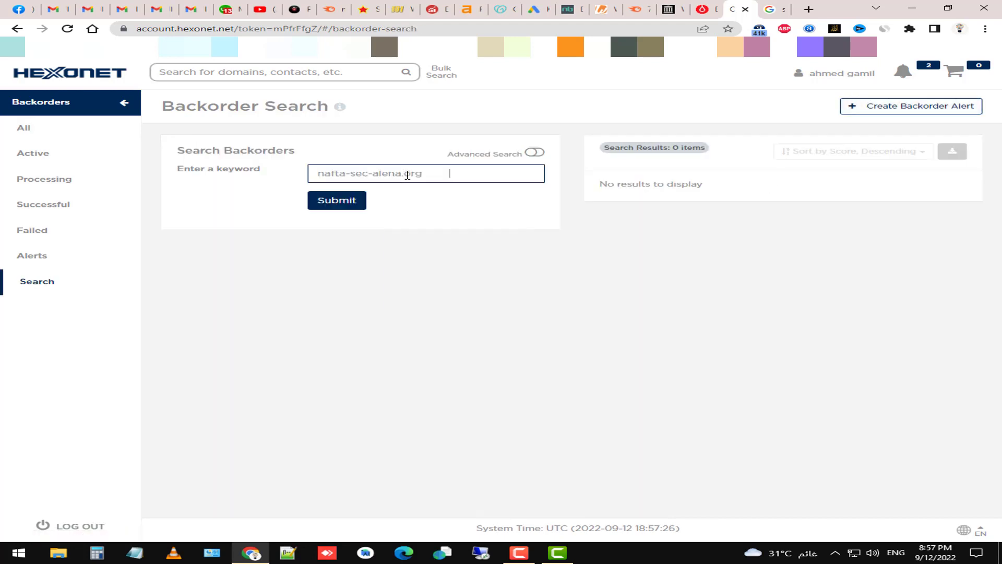
click(342, 201)
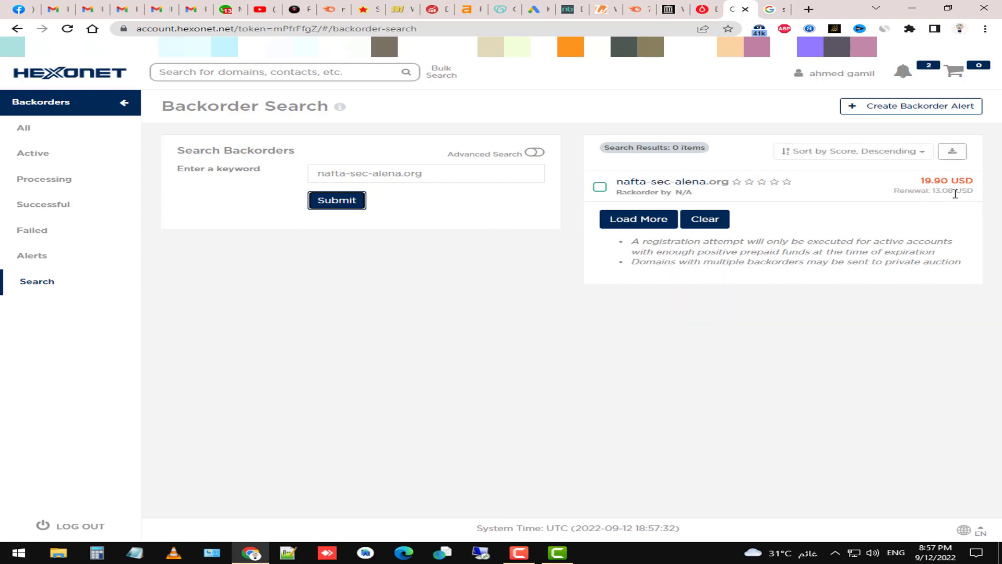
- Add nafta-sec-alena.org to the cart, order its backorder and show all of the account's backorders
click(600, 188)
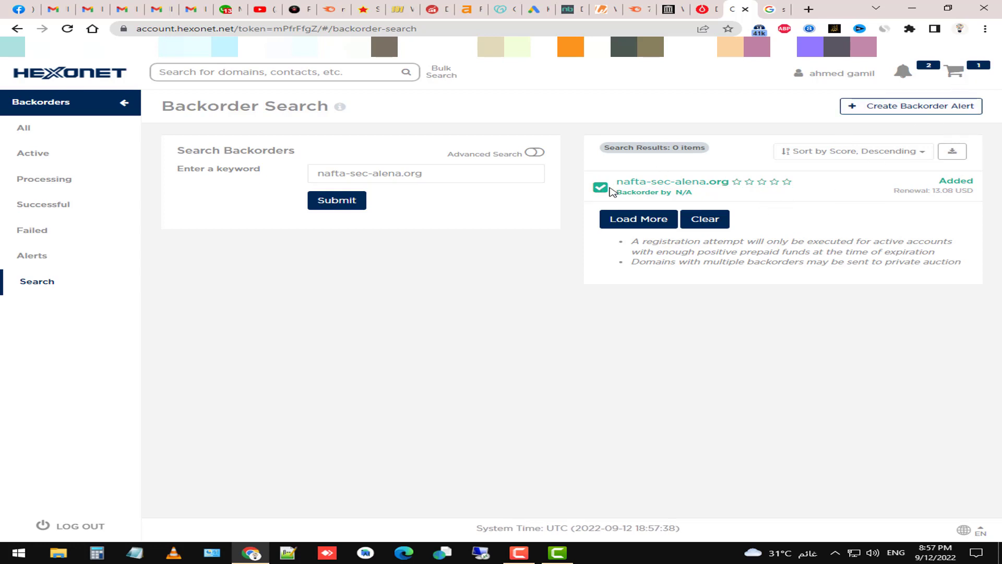
click(962, 77)
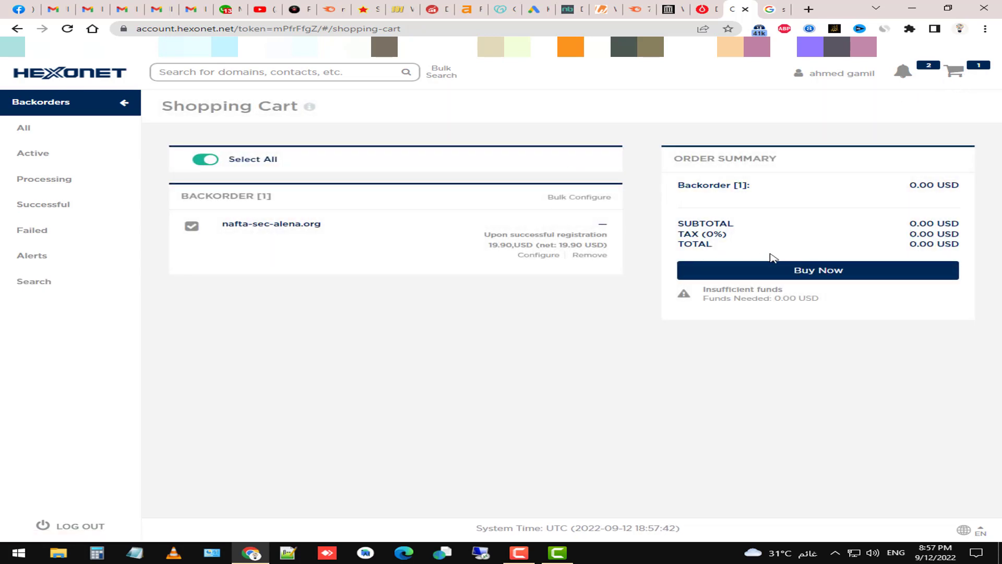
click(857, 276)
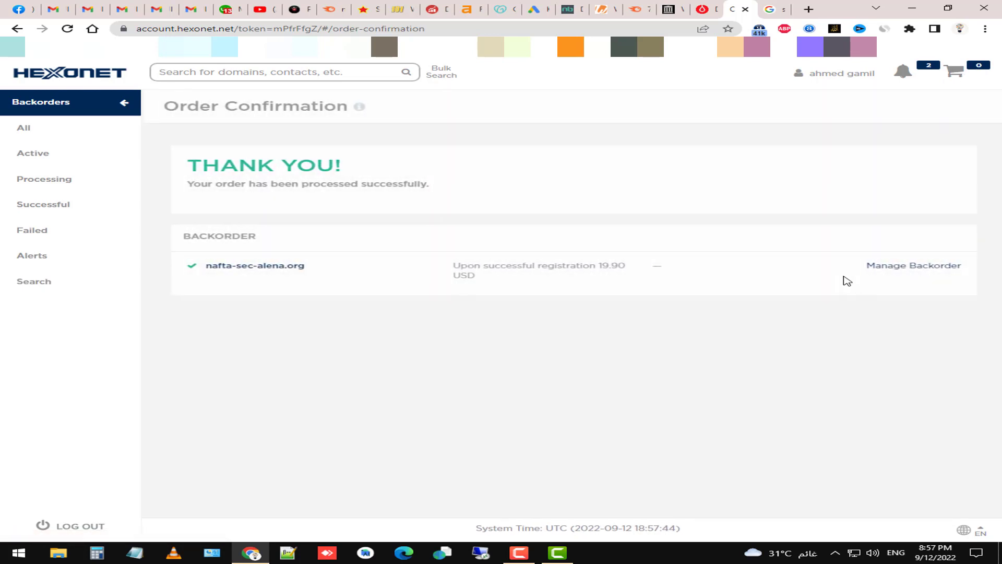
click(909, 269)
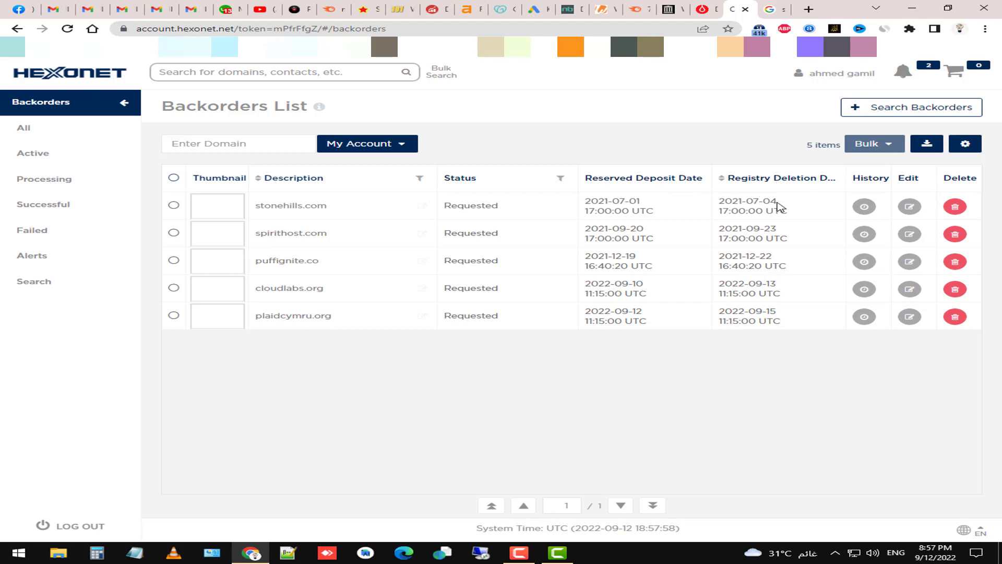
click(24, 128)
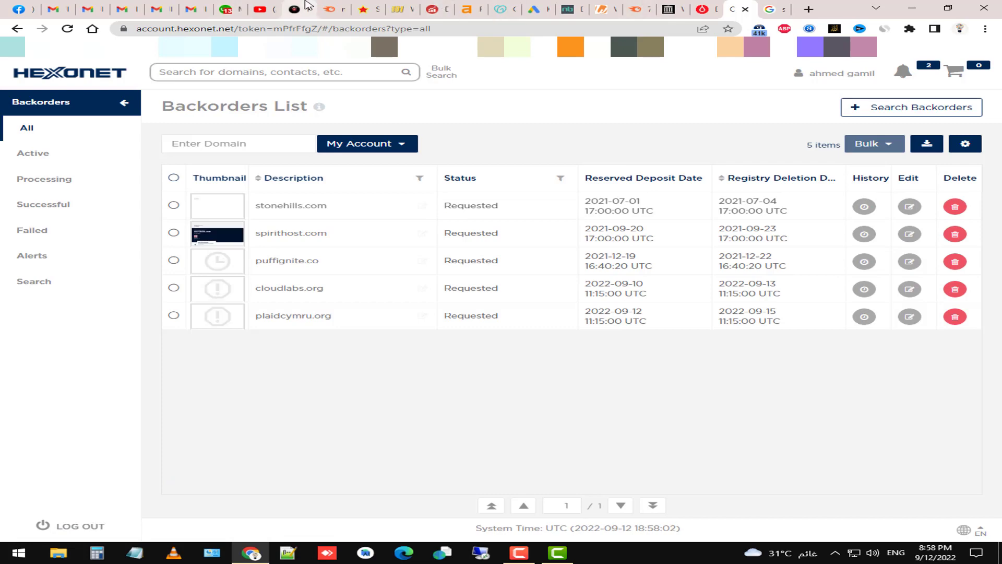
- Switch to the open GoDaddy page and sign in to the account with the saved credentials
click(295, 9)
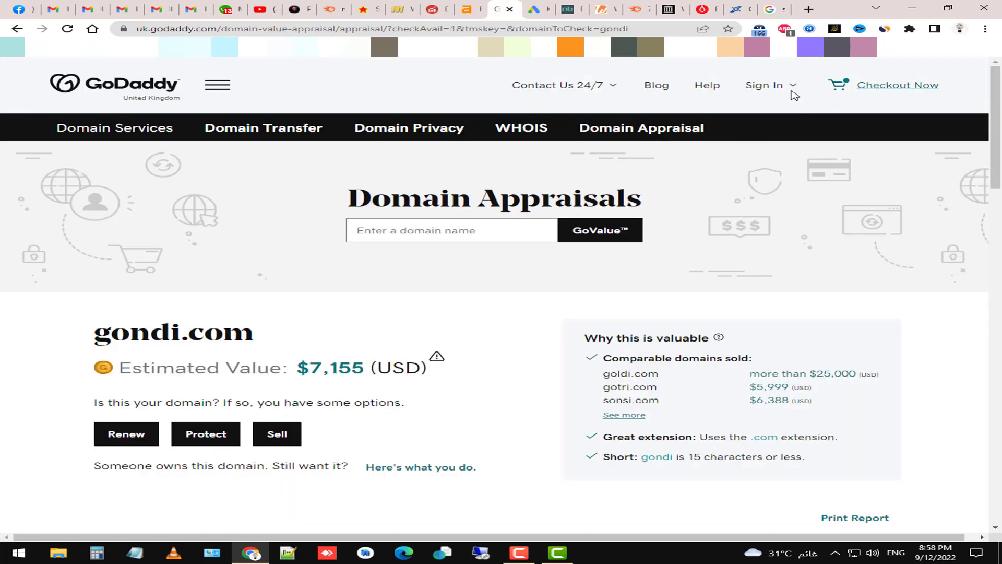
click(766, 88)
click(659, 205)
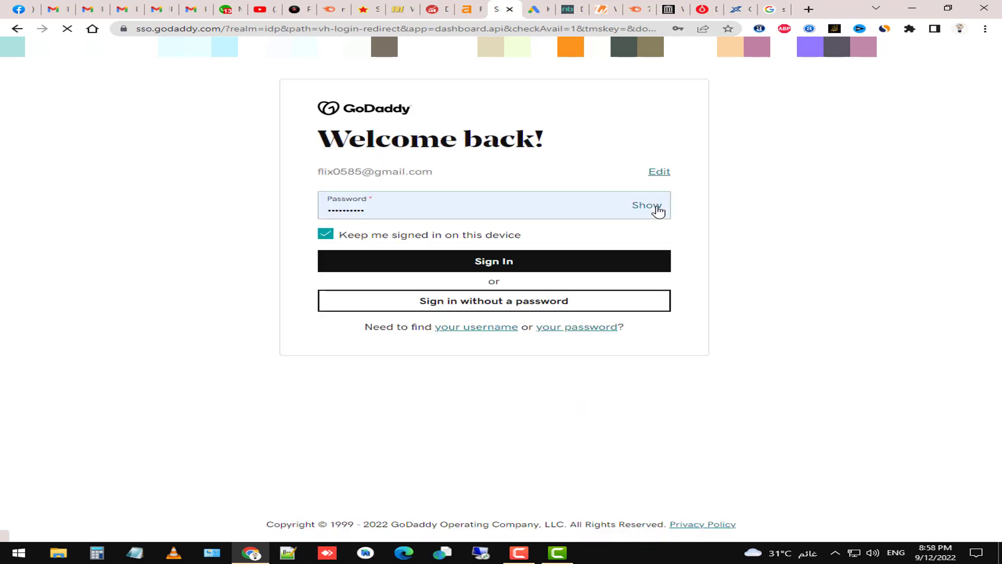
click(550, 269)
click(518, 555)
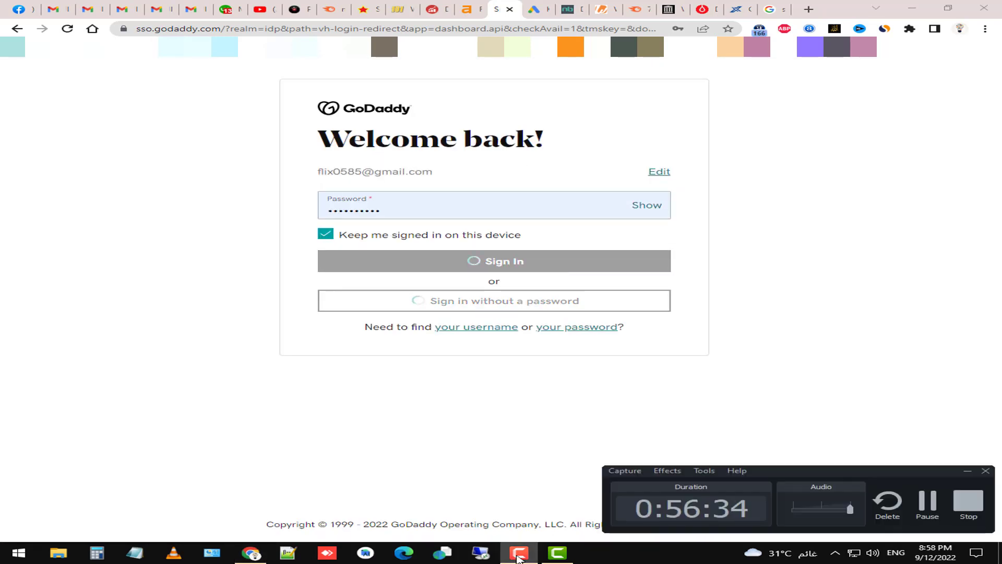
click(519, 555)
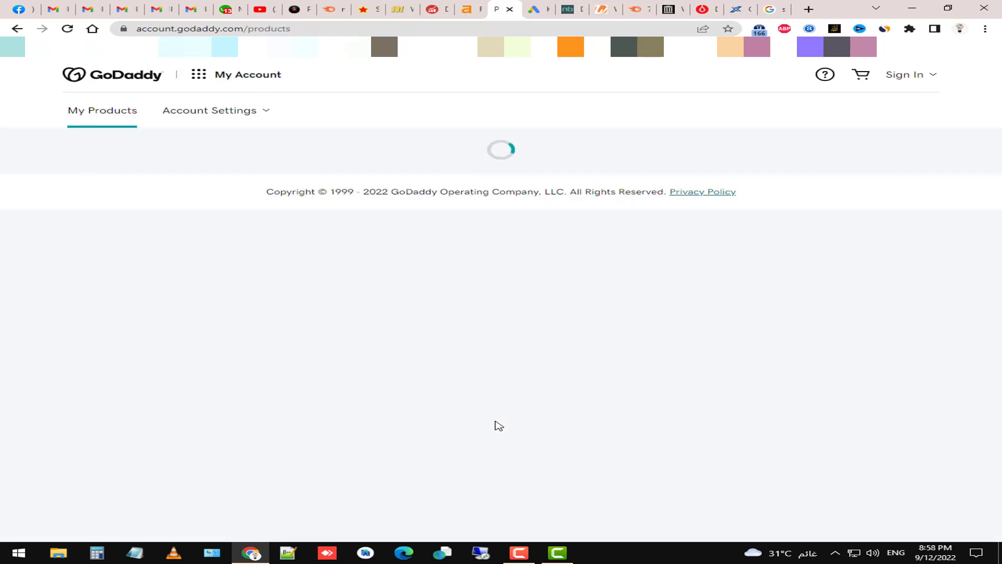
- Find the Domain Backorder product among the account's domain products and open its management page
scroll(496, 425, down, 10)
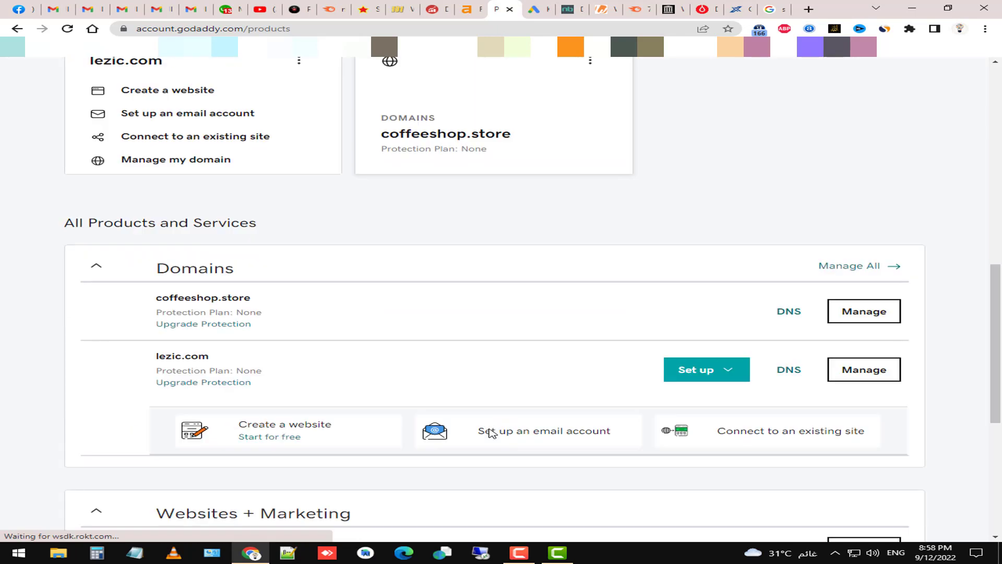
scroll(491, 434, down, 2)
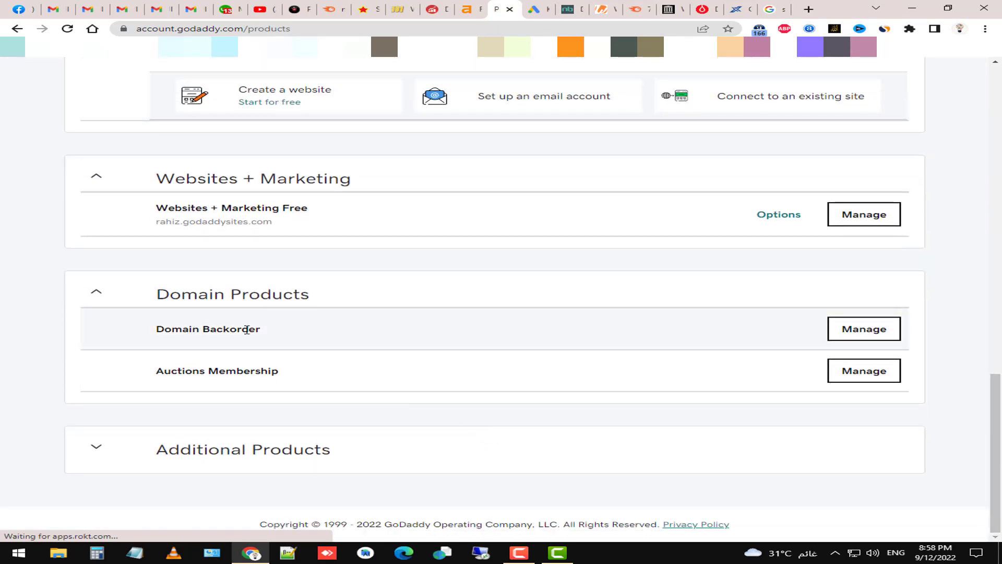
click(878, 328)
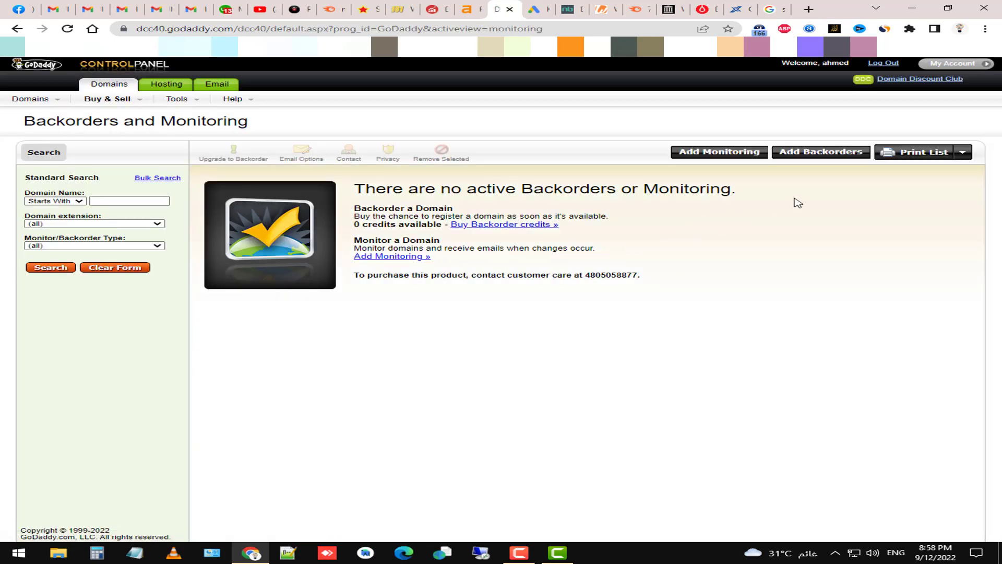
- Start adding a backorder of type Public and accept the Domain Name Backorder and Monitoring Agreement
click(825, 155)
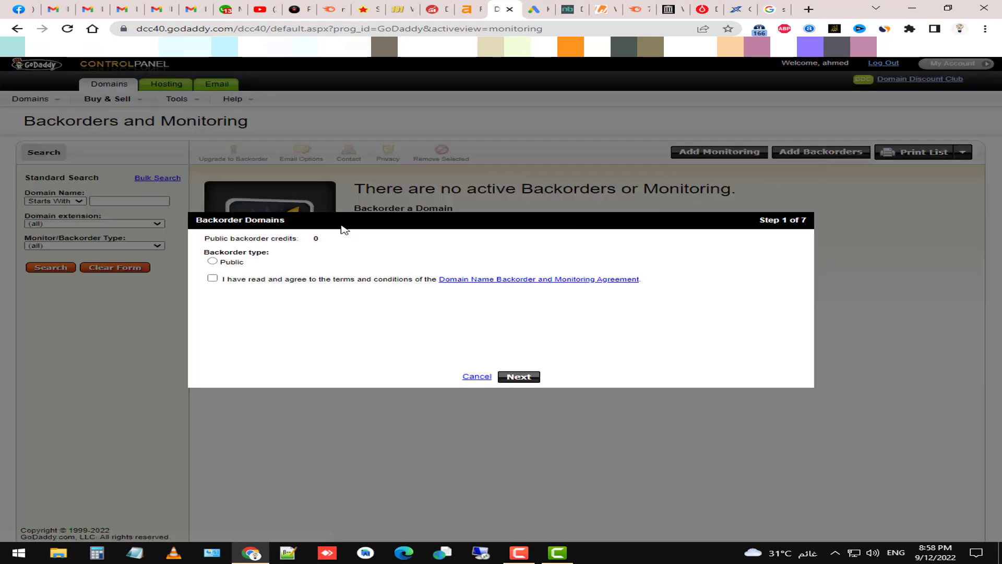
click(212, 261)
click(212, 278)
click(530, 380)
- Paste nafta-sec-alena.org as the domain to backorder and proceed through the remaining backorder steps to the shopping cart
click(402, 271)
right_click(340, 267)
click(421, 353)
click(556, 376)
click(555, 377)
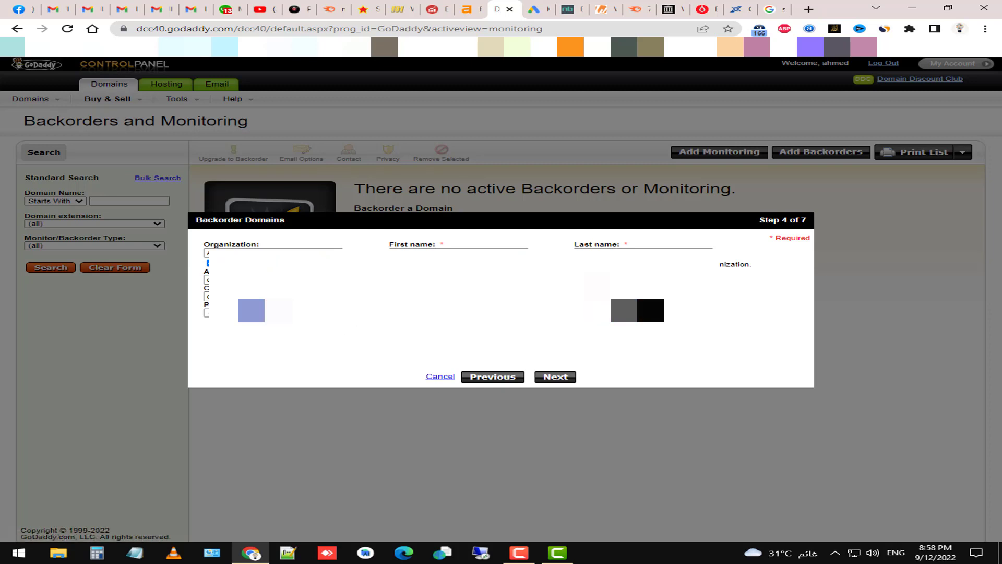
click(563, 380)
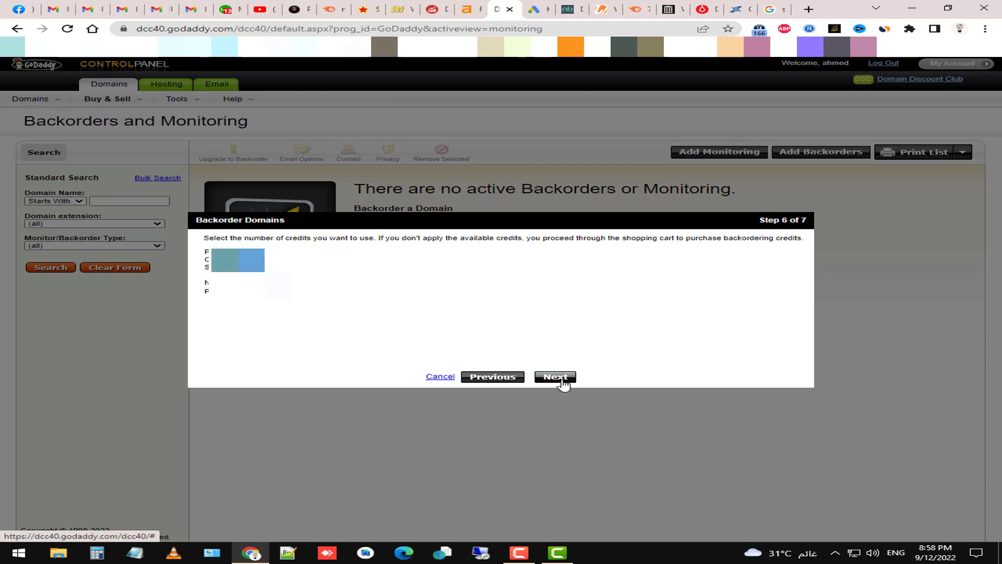
click(563, 380)
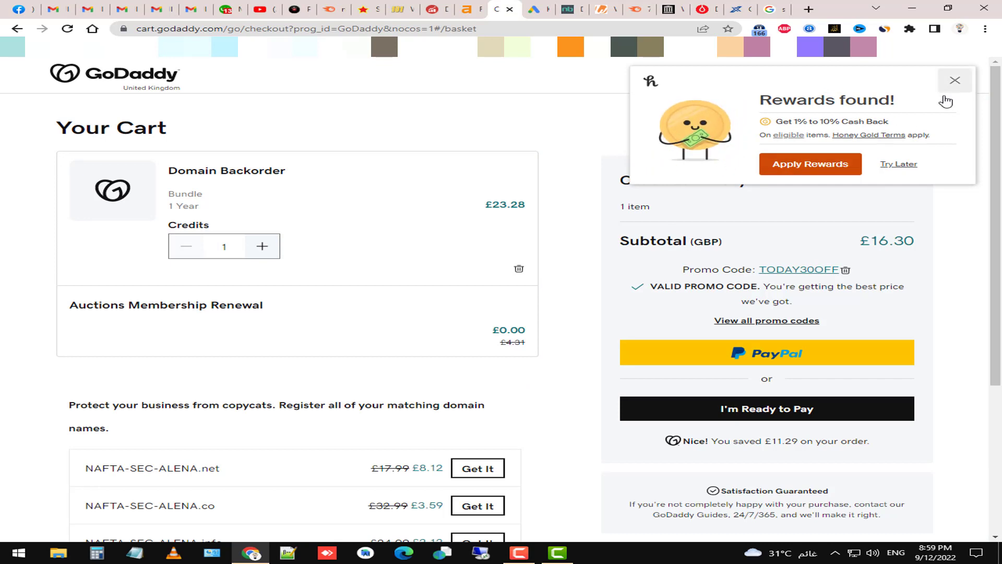
- Dismiss the cash-back rewards offer and review the Domain Backorder item and order summary in the cart
click(955, 81)
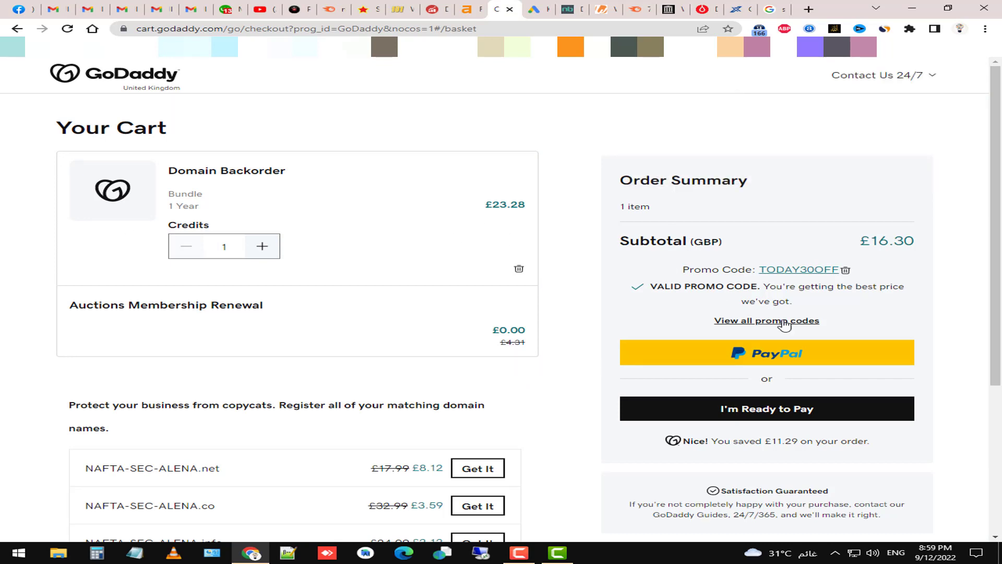
click(913, 410)
scroll(642, 331, down, 5)
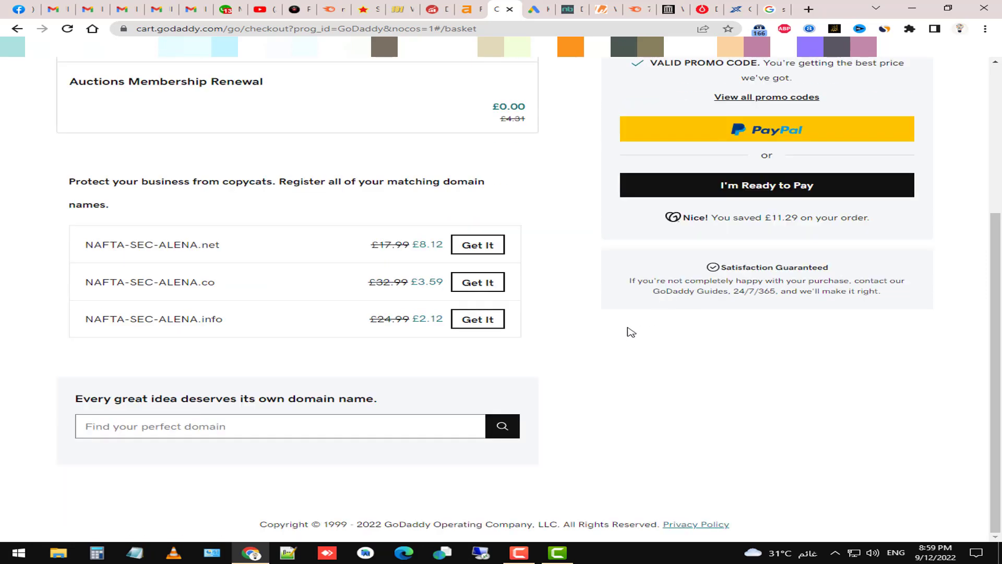
scroll(587, 304, up, 5)
click(951, 85)
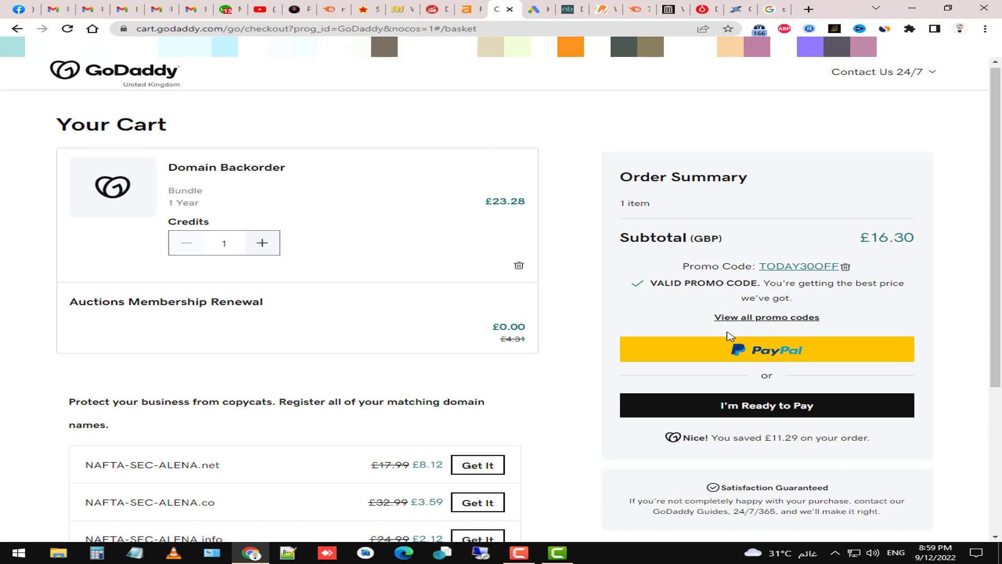
- Compare the DropCatch discount club backorders page with the GoDaddy cart, and examine the Ahrefs backlink profile for nafta-sec-alena.org
click(725, 5)
click(508, 359)
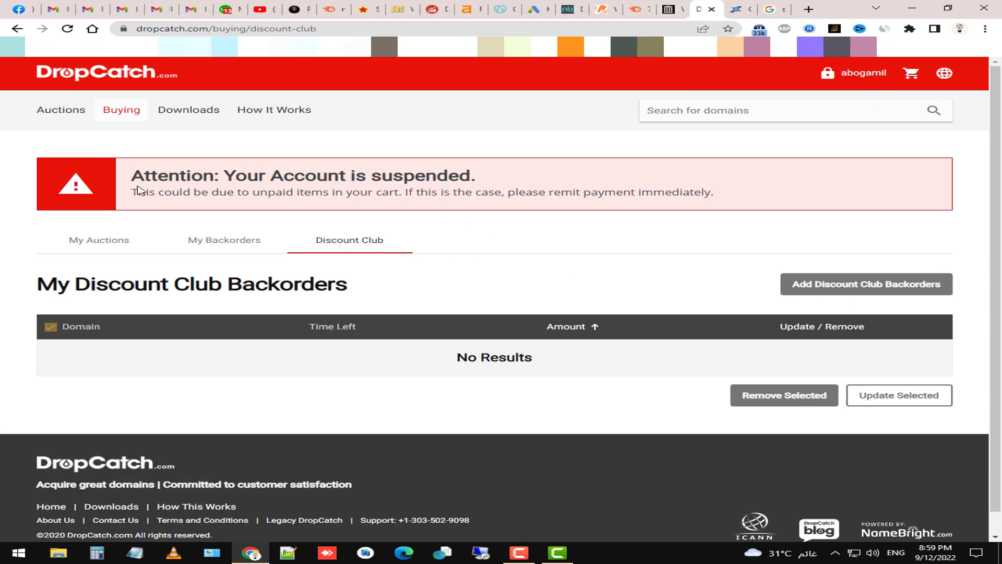
click(501, 10)
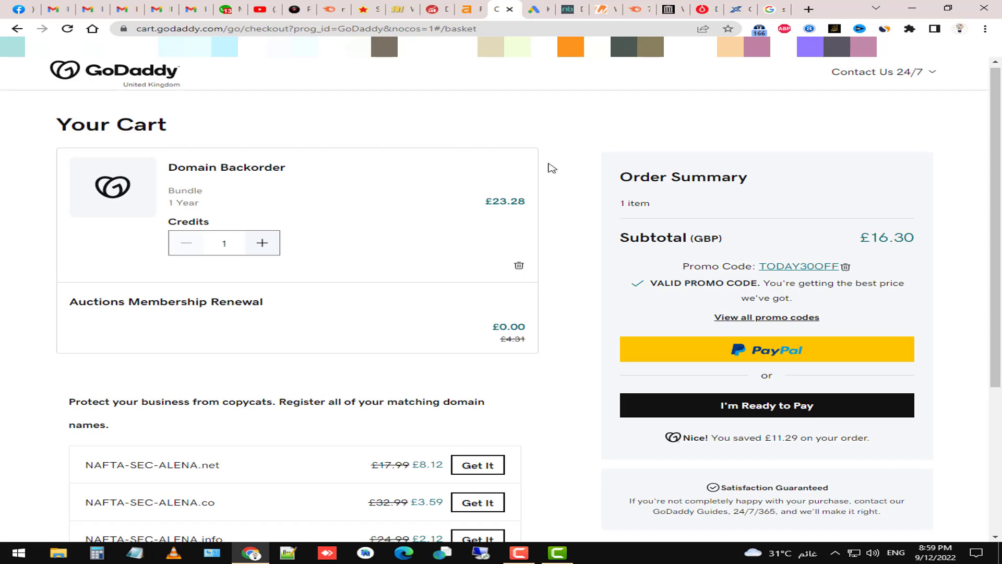
click(461, 6)
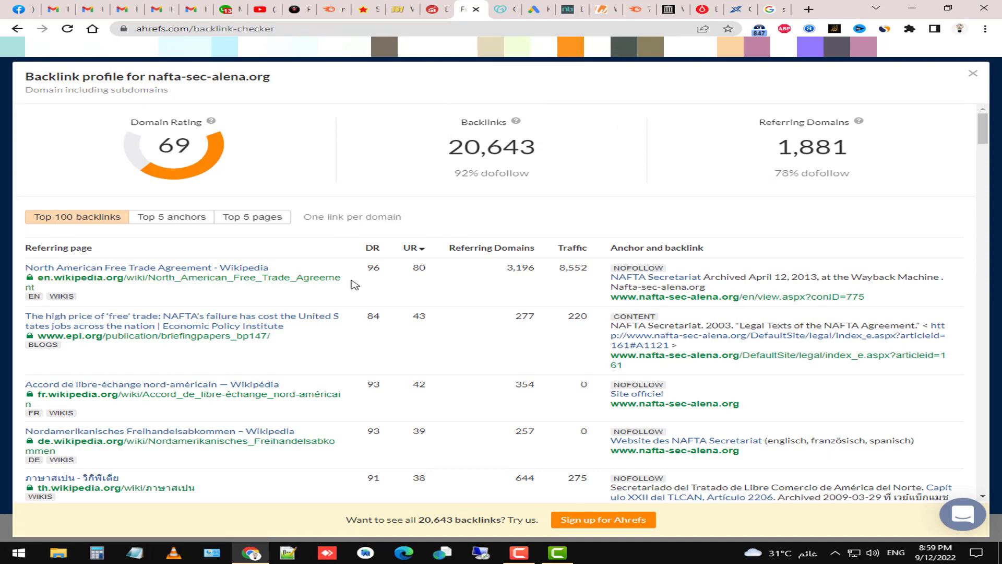
scroll(355, 284, down, 7)
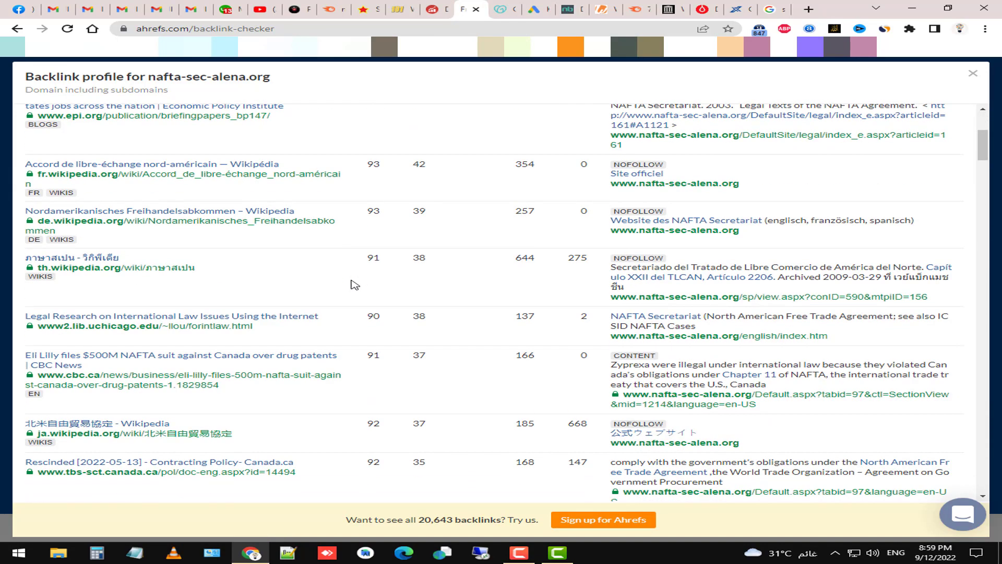
scroll(355, 285, down, 8)
scroll(355, 285, up, 12)
scroll(355, 284, up, 4)
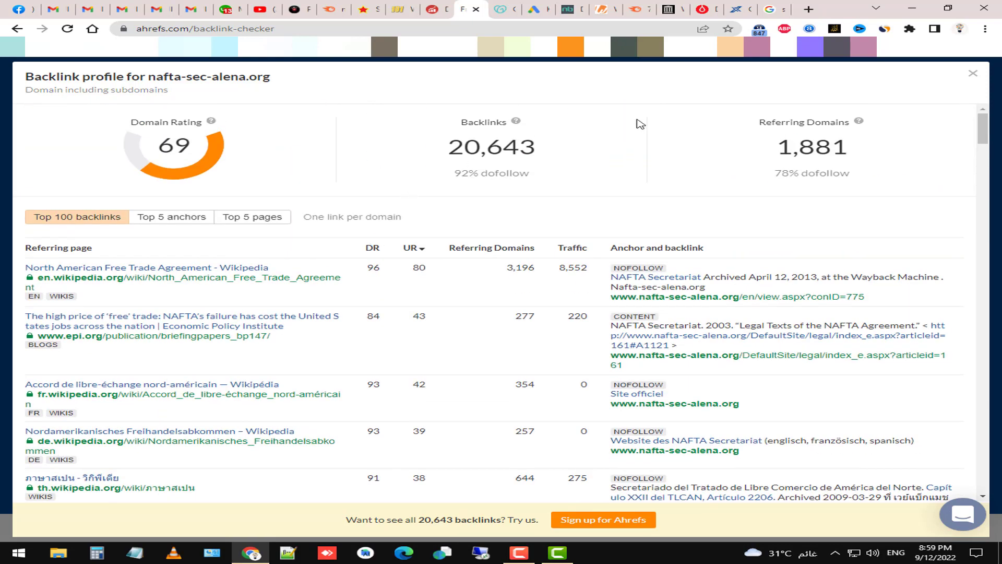
- Examine the Domain Authority, Page Authority and Spam Score of the candidate domains in the DA PA checker results
click(669, 9)
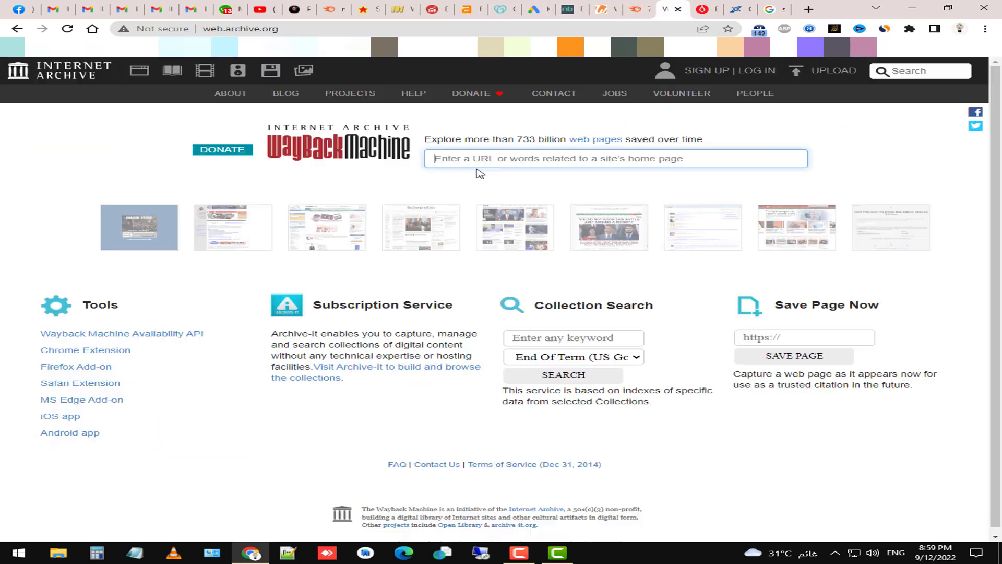
click(446, 6)
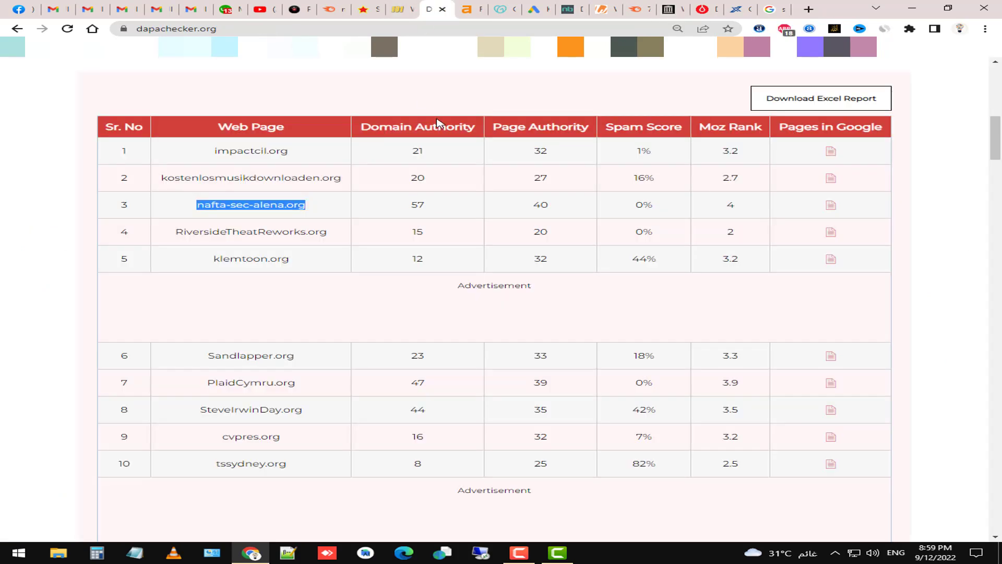
scroll(380, 295, down, 3)
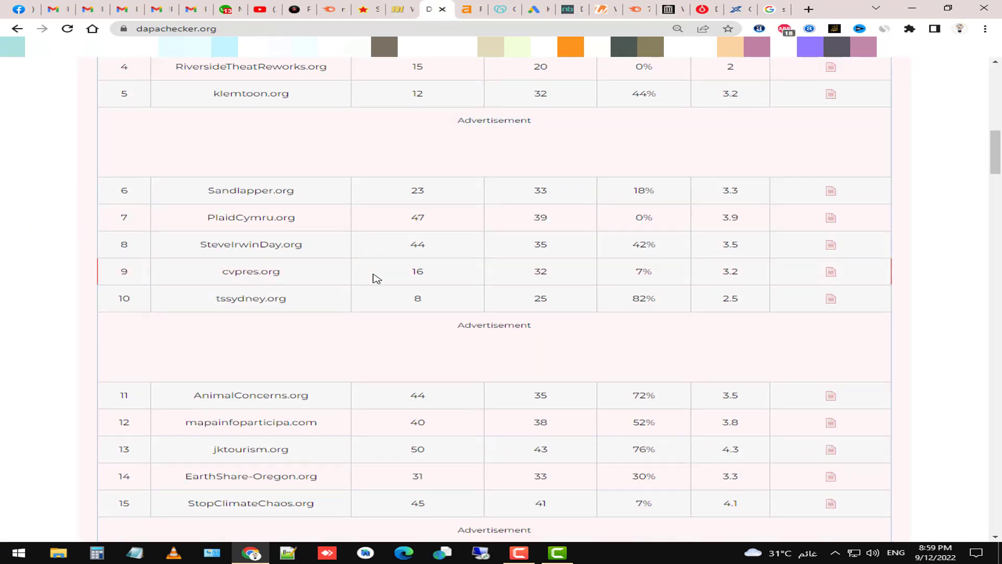
scroll(372, 282, down, 6)
scroll(367, 285, up, 3)
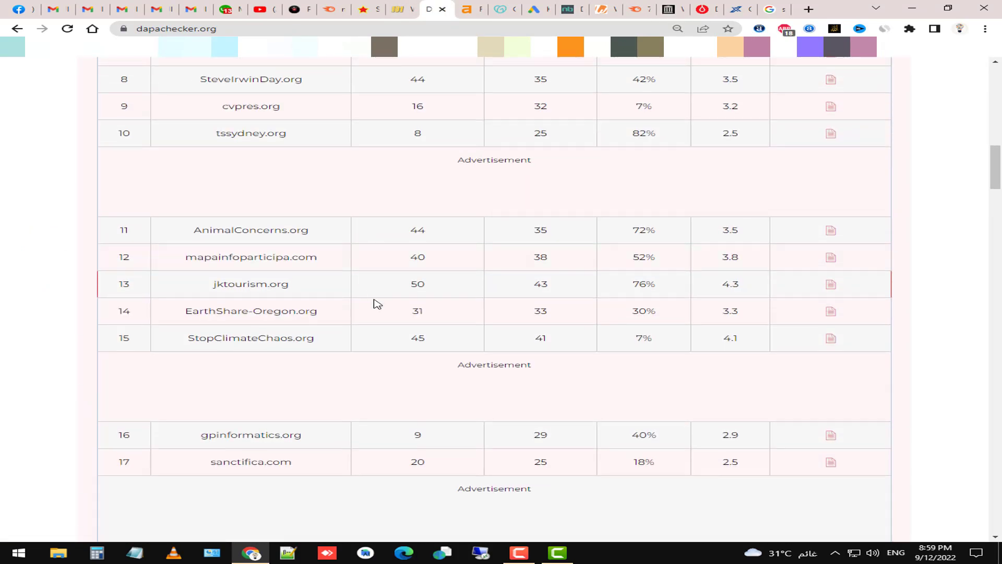
scroll(366, 290, up, 7)
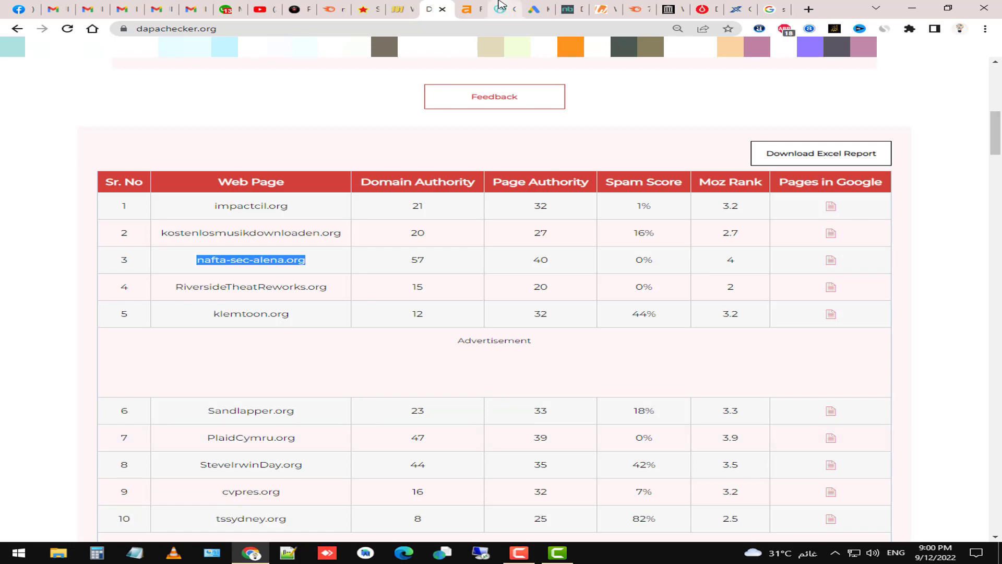
mouse_move(484, 4)
- Review the pending delete list on ExpiredDomains.net and the Discount Club backorders on DropCatch
click(298, 9)
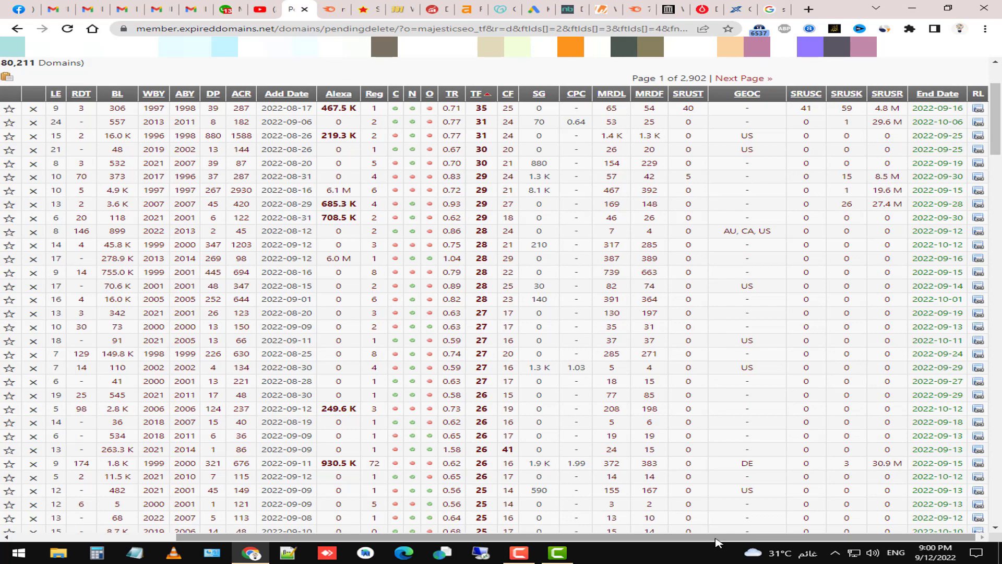
drag(716, 543, 553, 543)
scroll(715, 347, up, 3)
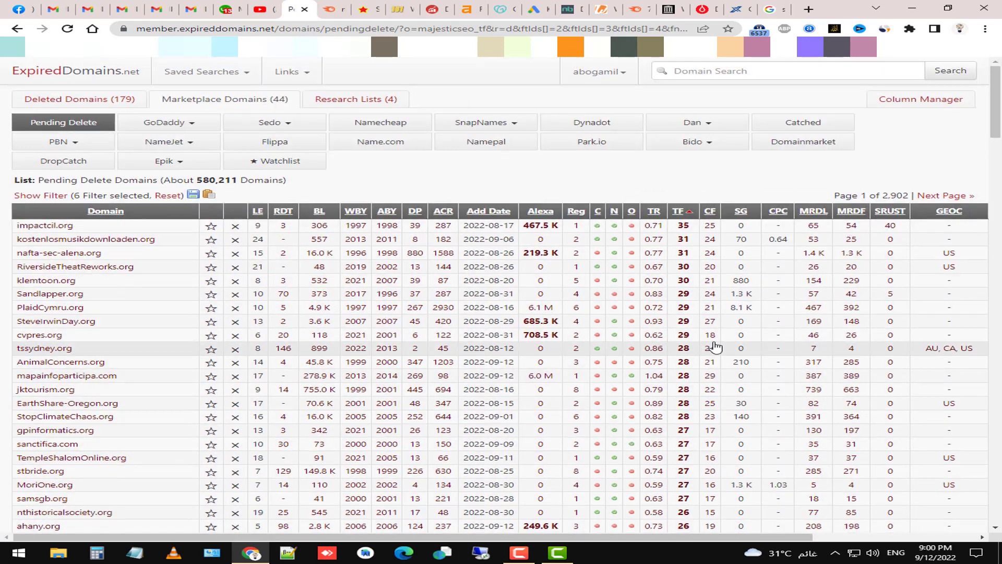
click(702, 9)
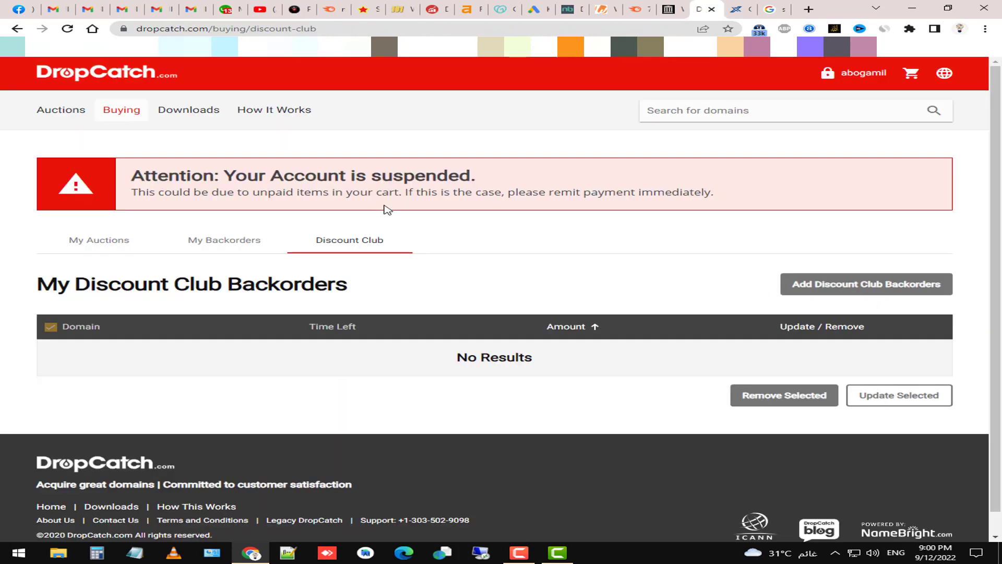
drag(490, 357, 607, 361)
click(491, 359)
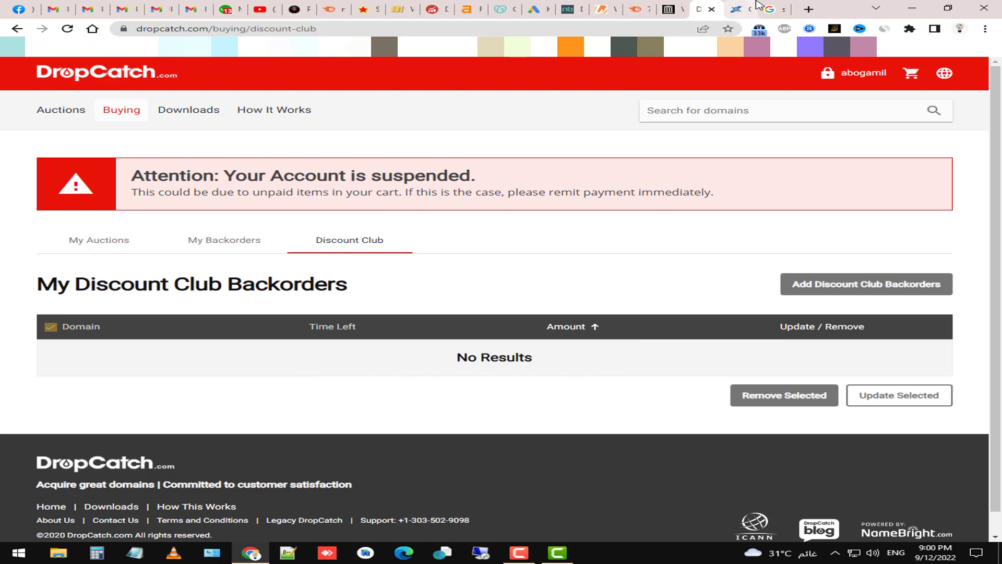
- Go to the NameBright My Domains page and log in to the account to show its managed domains
click(771, 8)
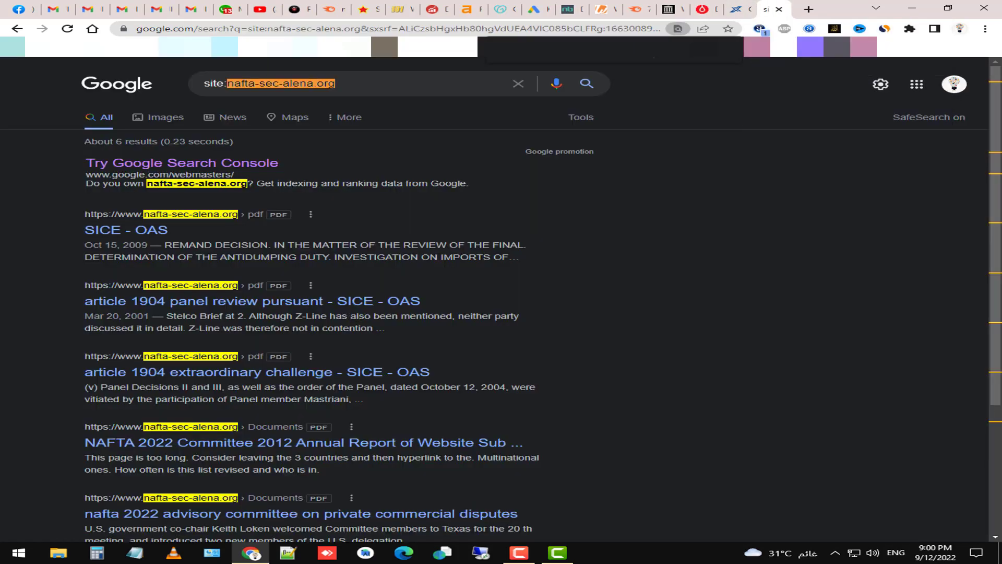
key(Escape)
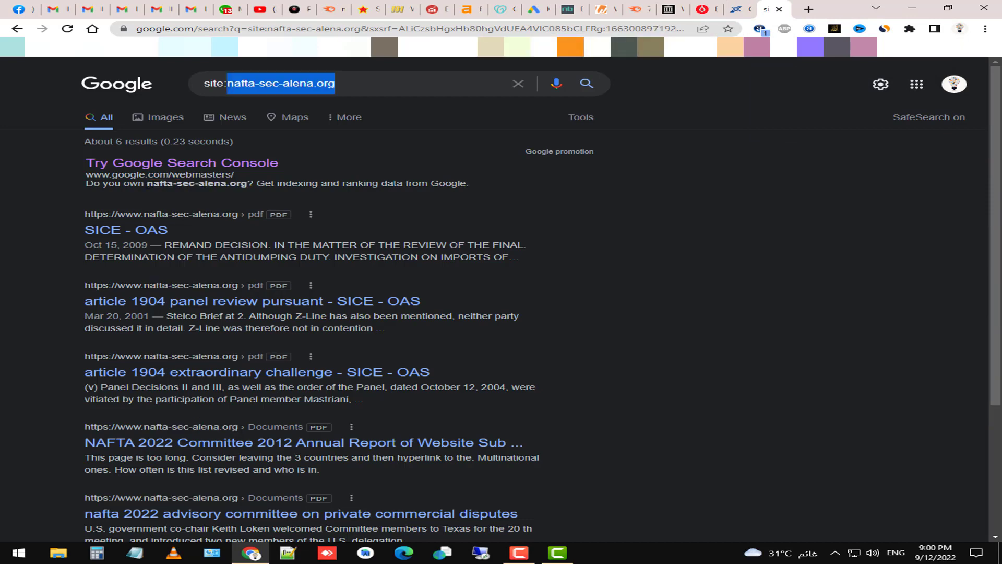
click(559, 32)
text(nameb)
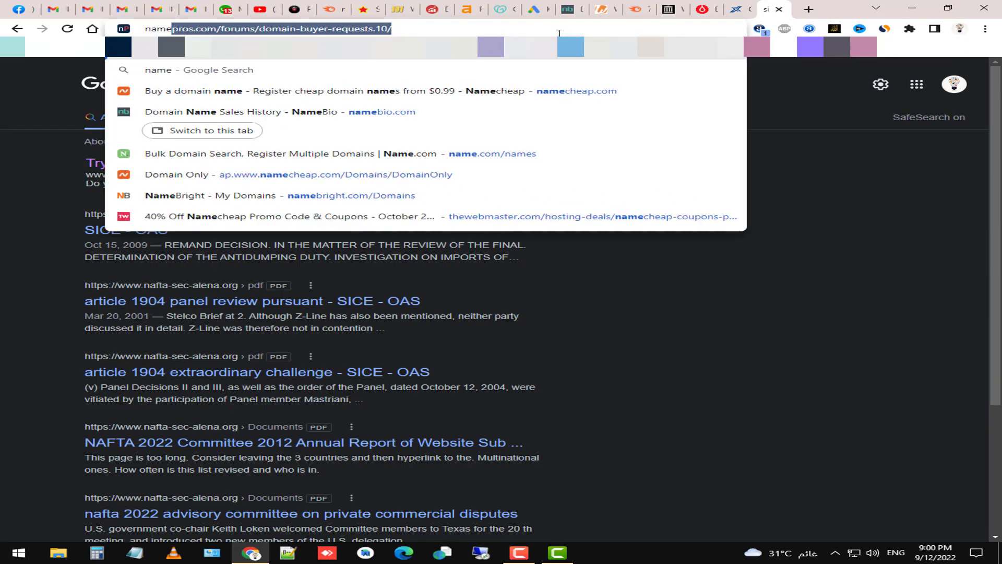
key(Down)
key(Down)
key(Down)
key(Return)
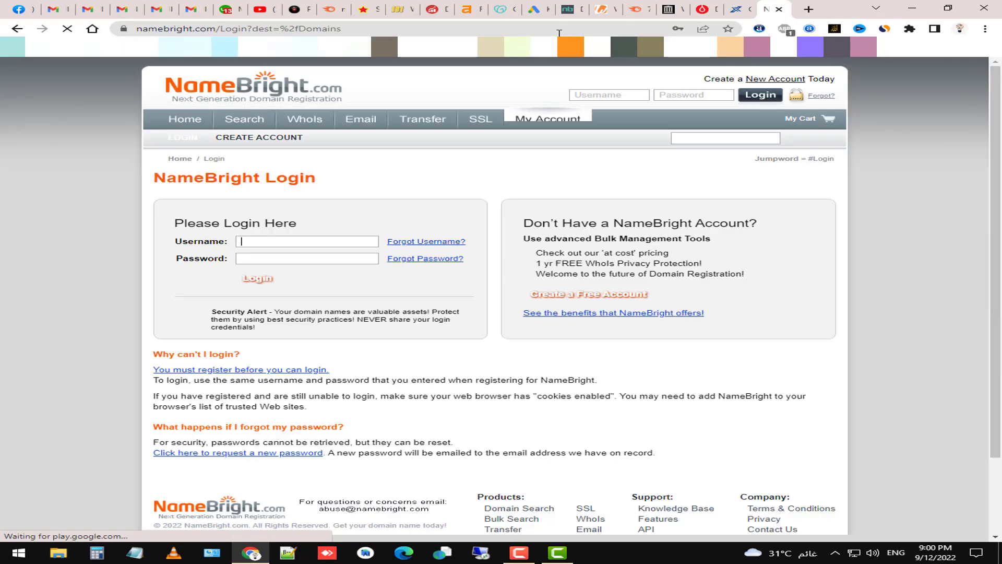
click(268, 280)
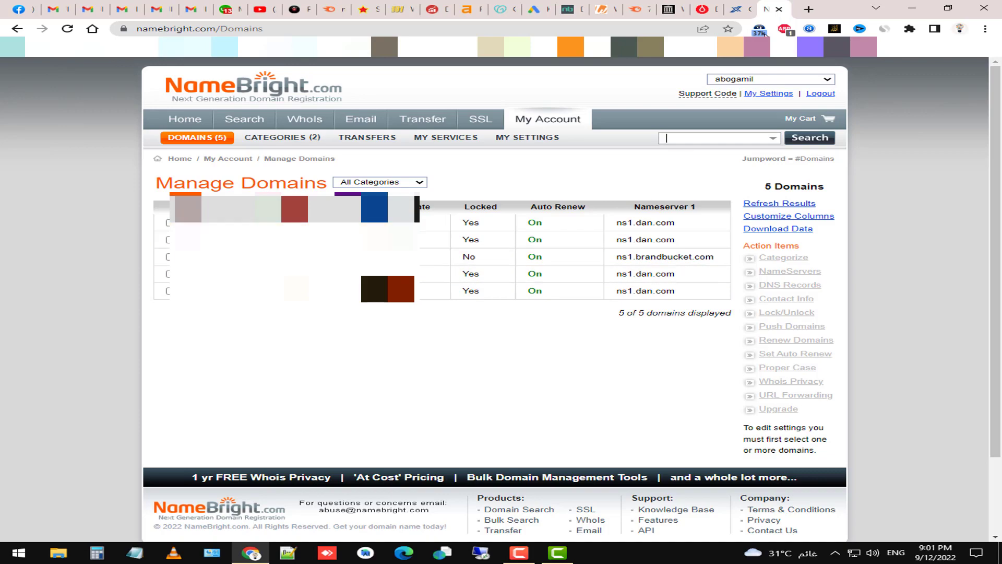
- Open BrandBucket in a new browser tab and go through the LucentMarket.com listing to reach the seller login
click(807, 6)
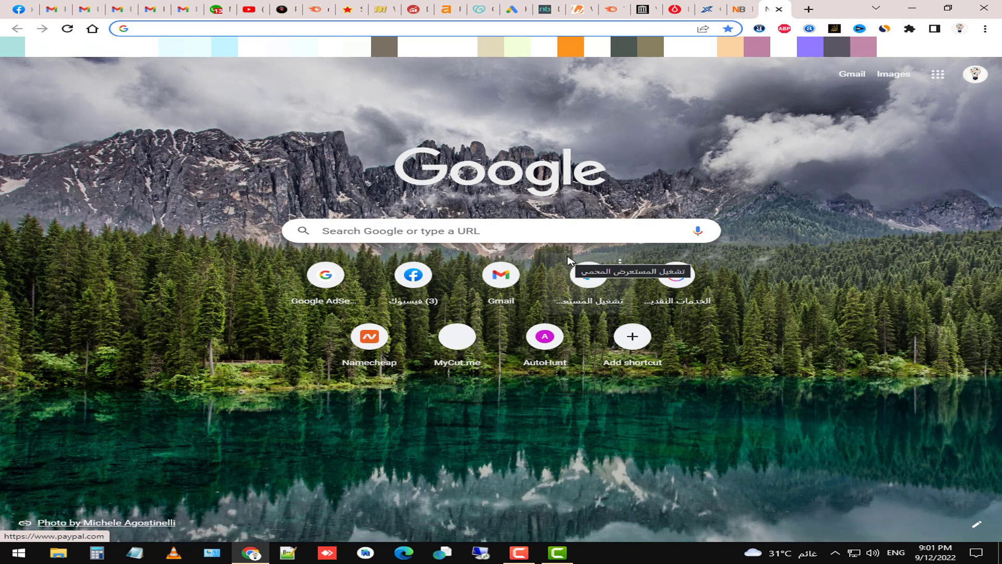
text(bran)
key(Return)
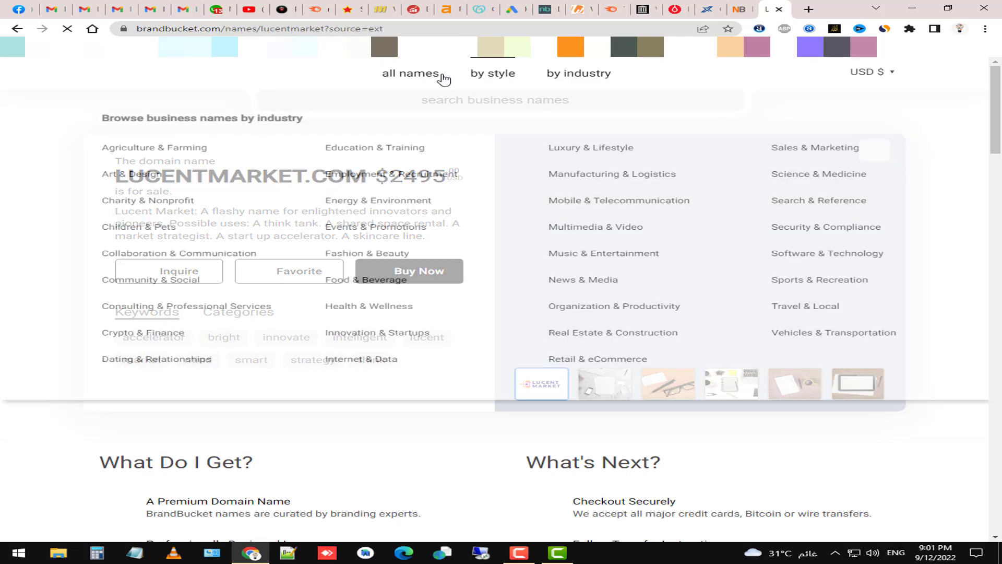
scroll(528, 340, down, 9)
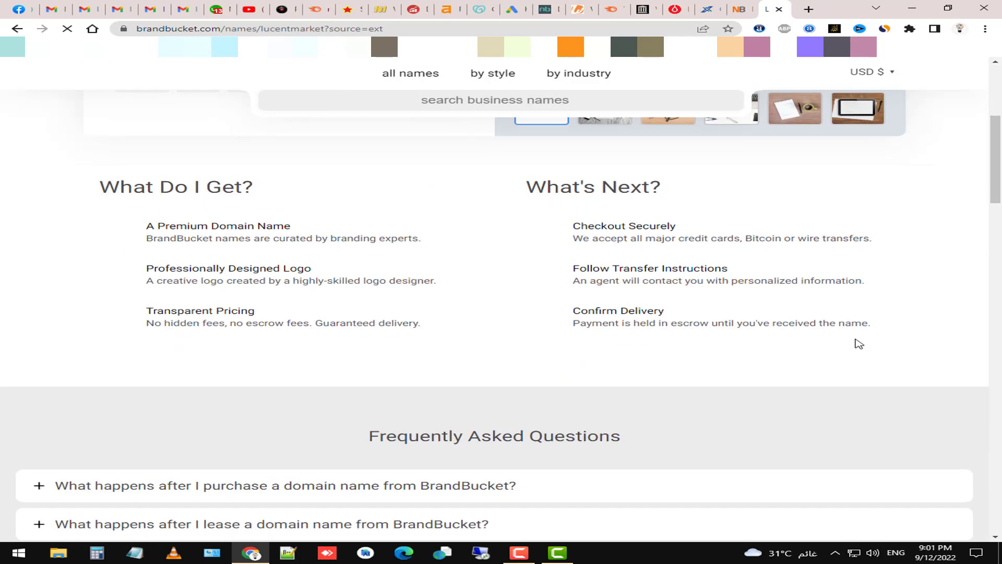
scroll(559, 530, down, 10)
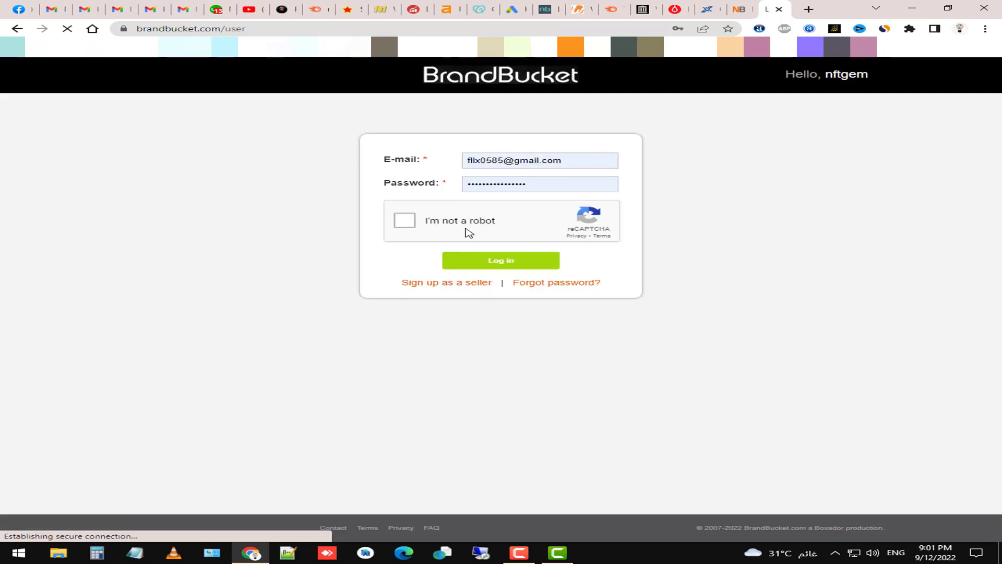
- Complete the reCAPTCHA check and log in to the BrandBucket seller account
click(609, 230)
click(615, 264)
click(692, 367)
click(522, 261)
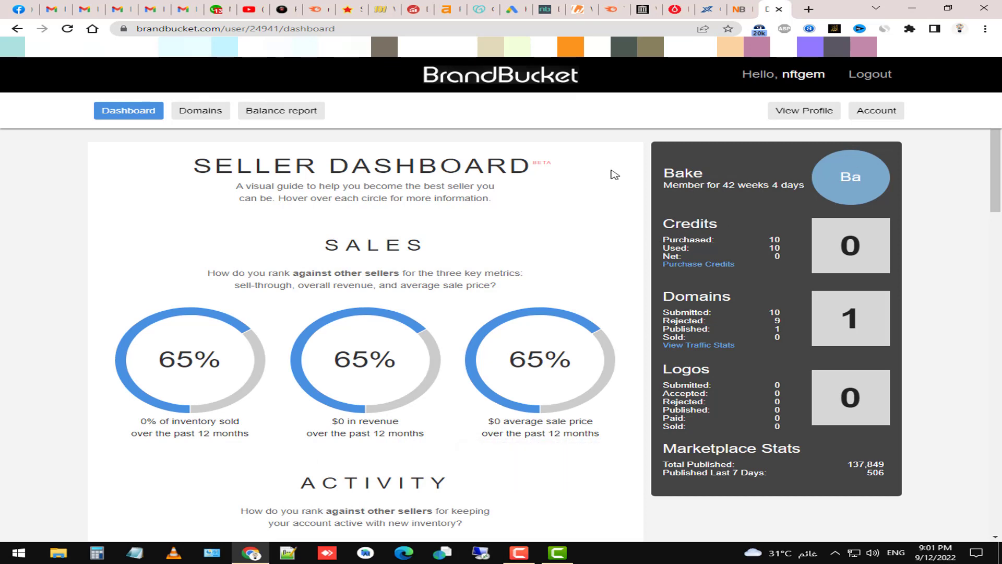
- View the account settings, and select the published domain lightningdust.com in the domain list to inspect its details and retail price
click(882, 115)
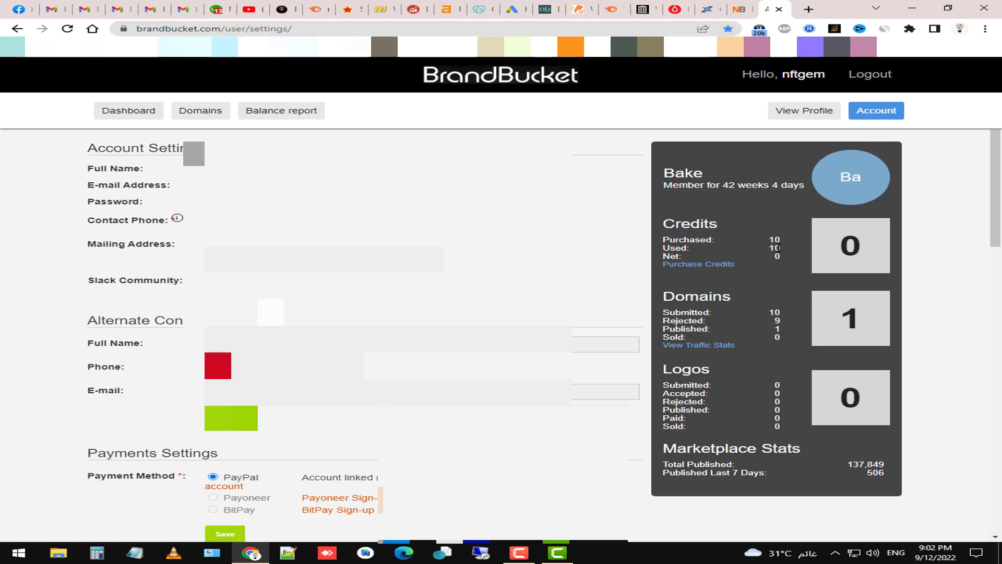
click(209, 117)
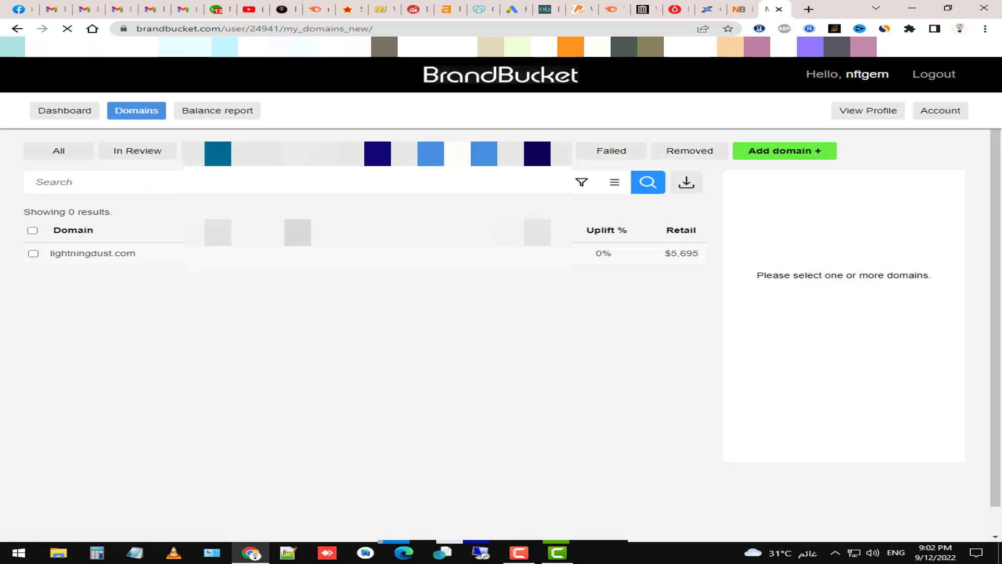
click(65, 253)
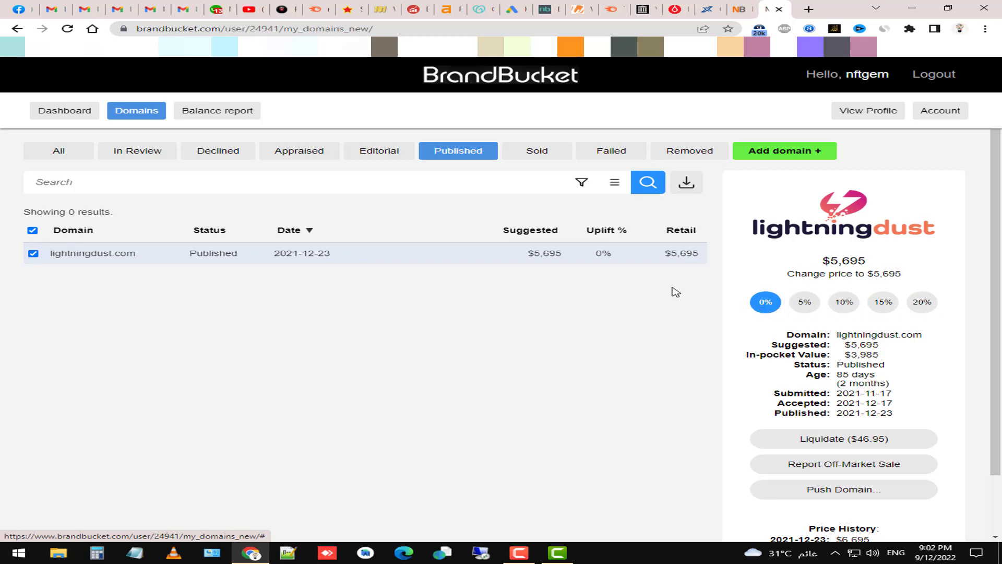
drag(663, 259, 712, 259)
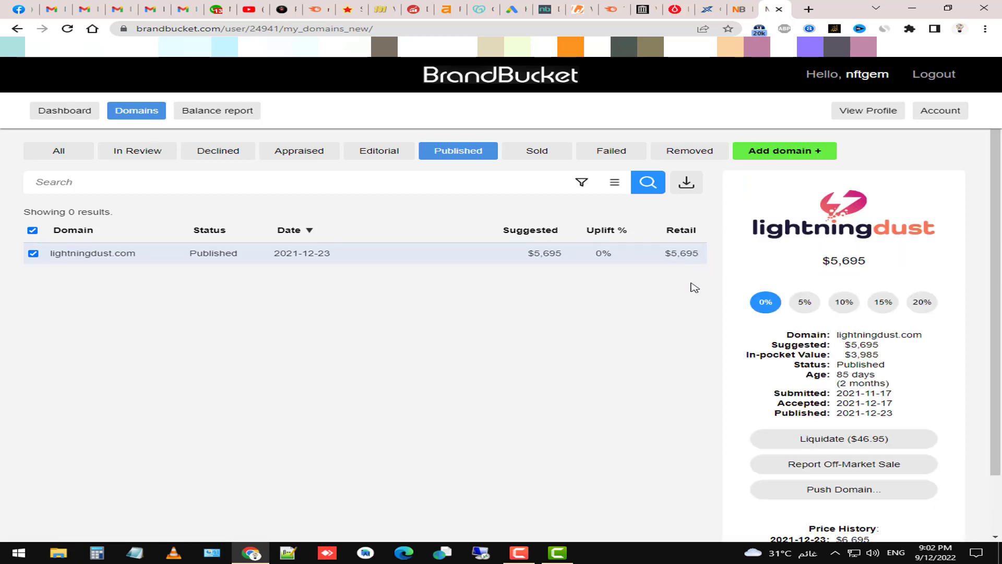
- Go to Squadhelp and open its account sign-up page
click(663, 31)
text(sq)
key(Return)
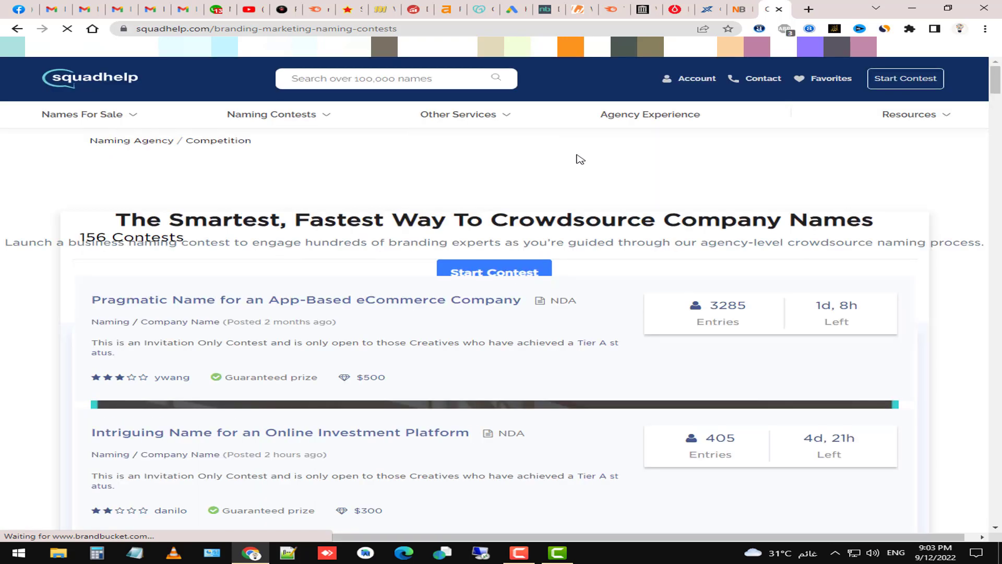
mouse_move(707, 89)
click(686, 140)
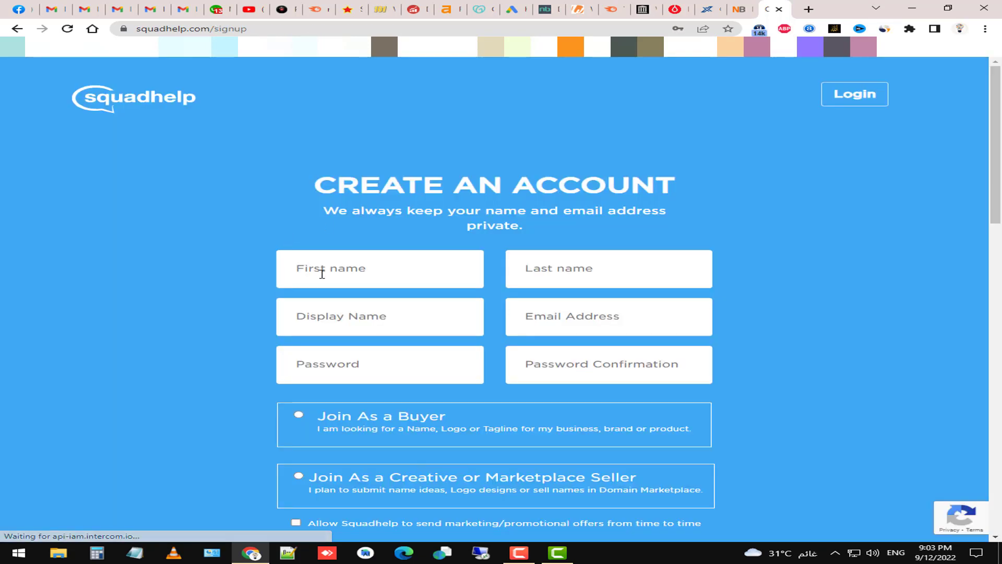
- Choose Join As a Creative or Marketplace Seller as the account type in the sign-up form
scroll(378, 302, down, 4)
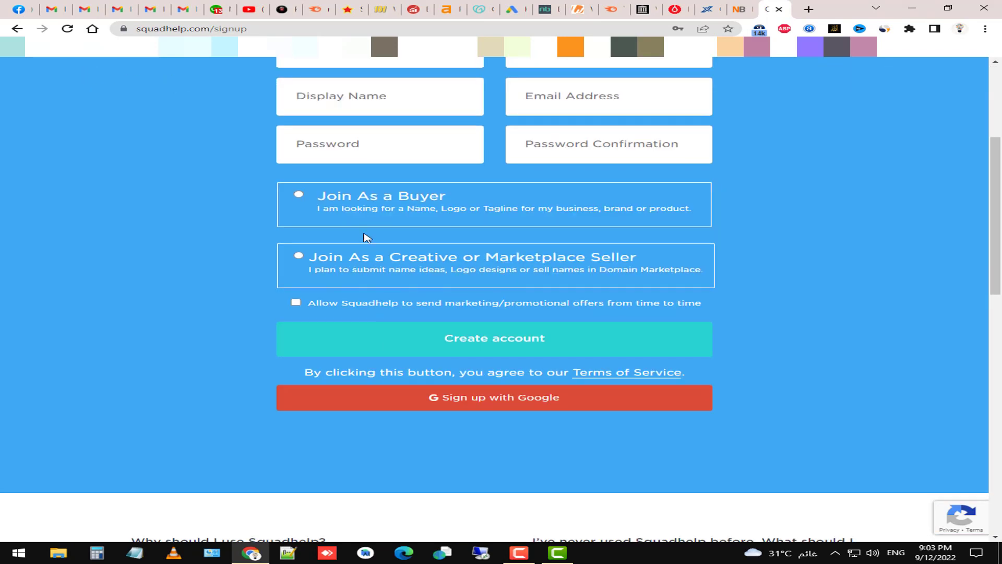
click(368, 203)
click(359, 268)
scroll(474, 340, up, 4)
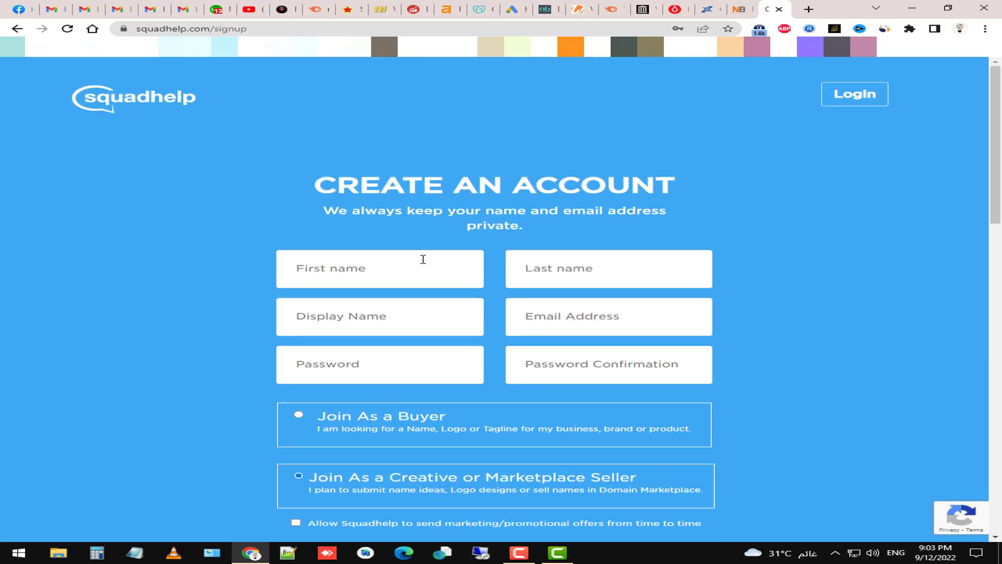
- Log in to the existing Squadhelp account and open its Premium Listings
click(852, 97)
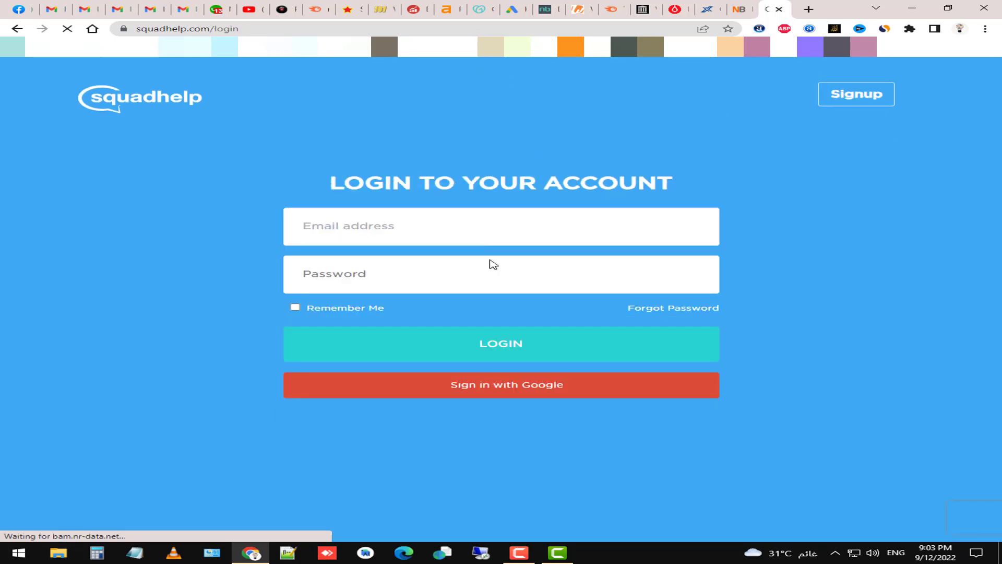
click(481, 344)
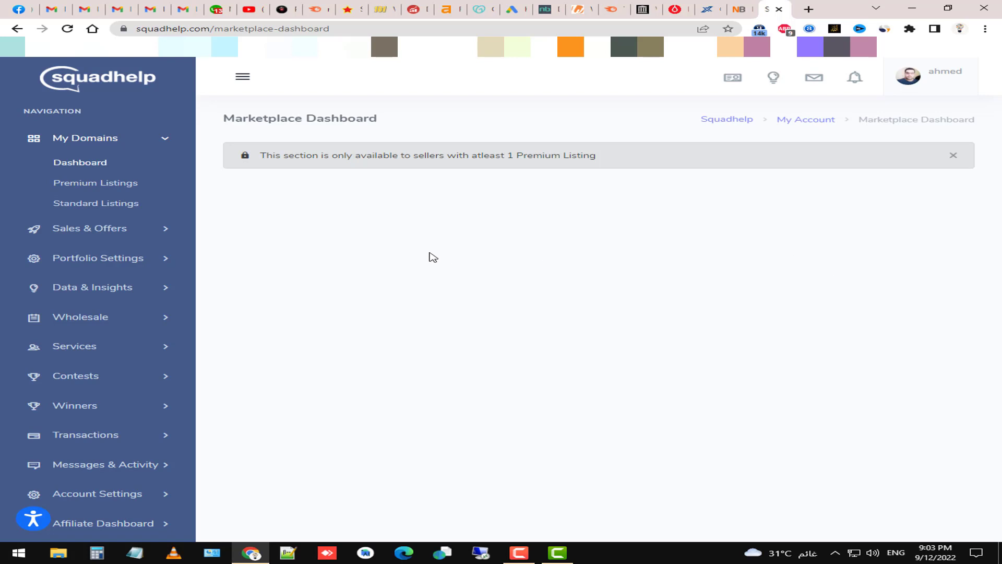
click(77, 185)
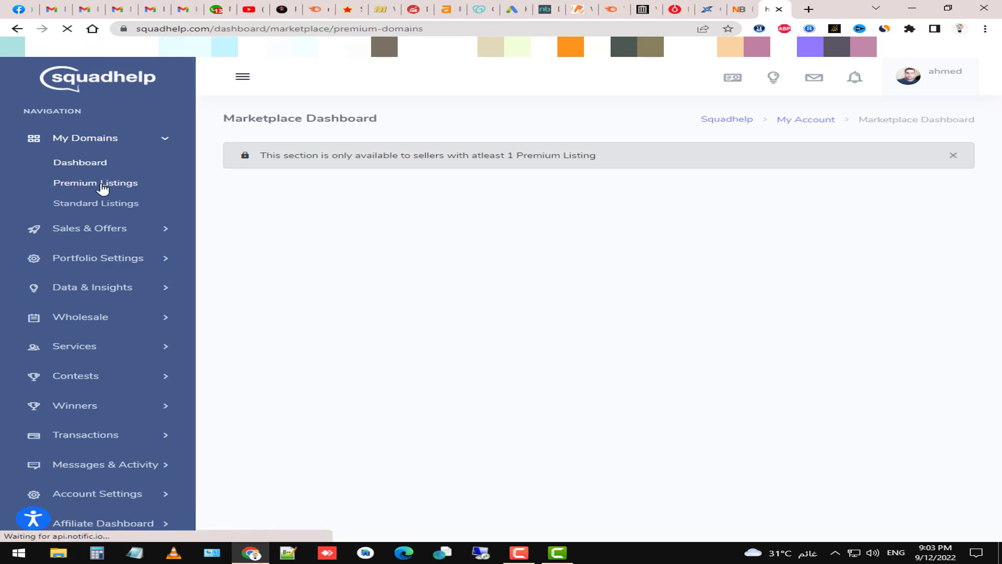
- Start adding domains as premium listings and check the available coins on the submission page
mouse_move(574, 123)
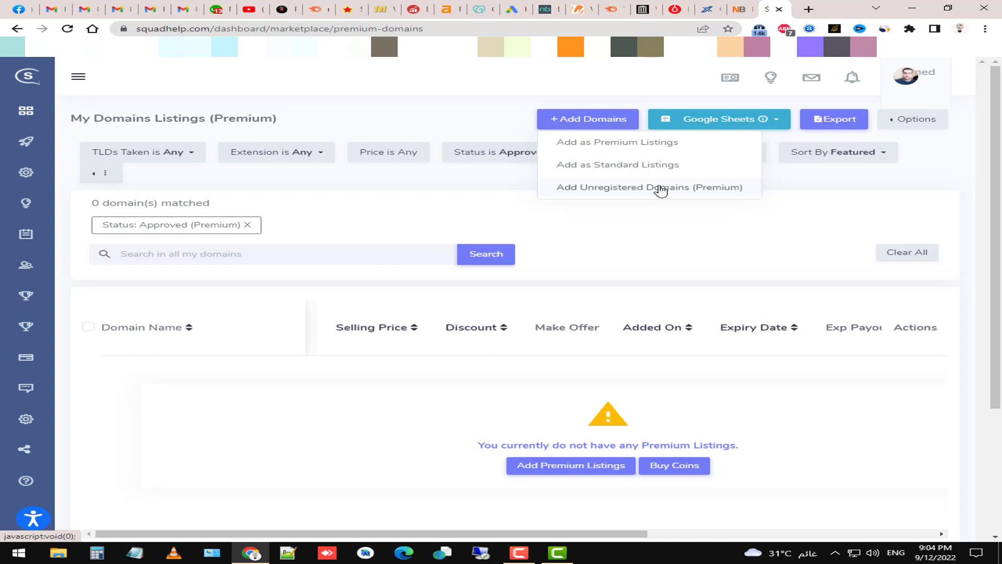
click(624, 148)
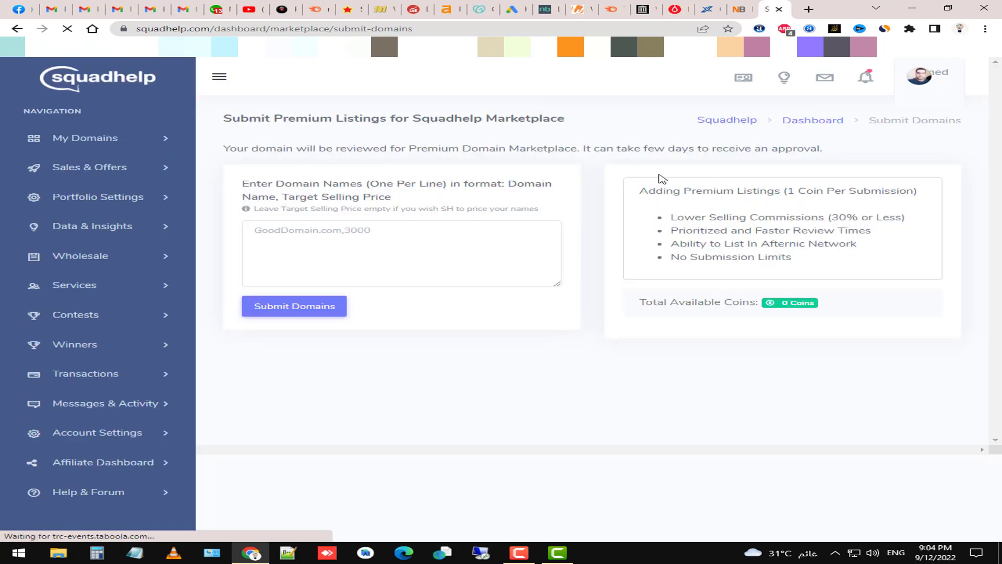
click(403, 226)
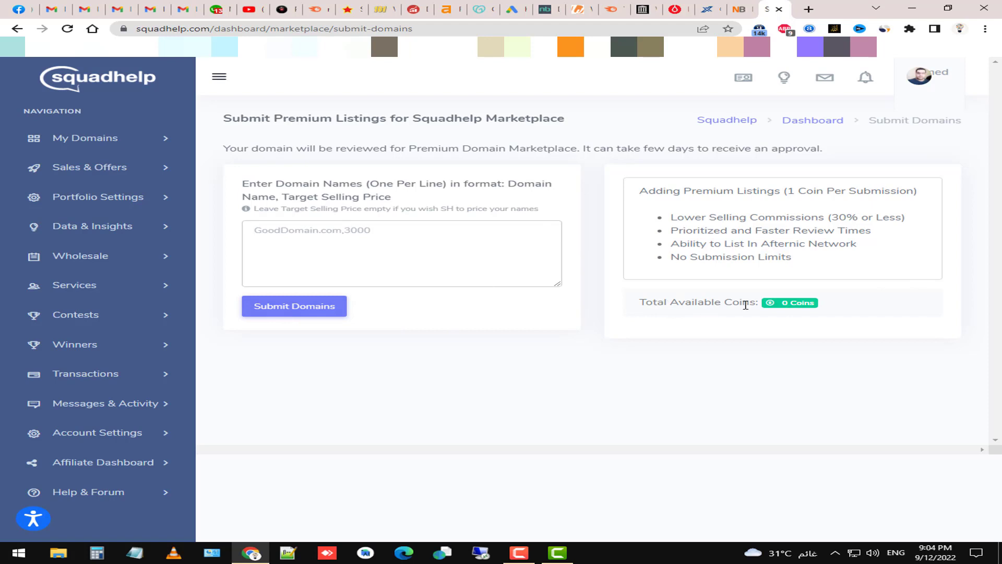
click(803, 305)
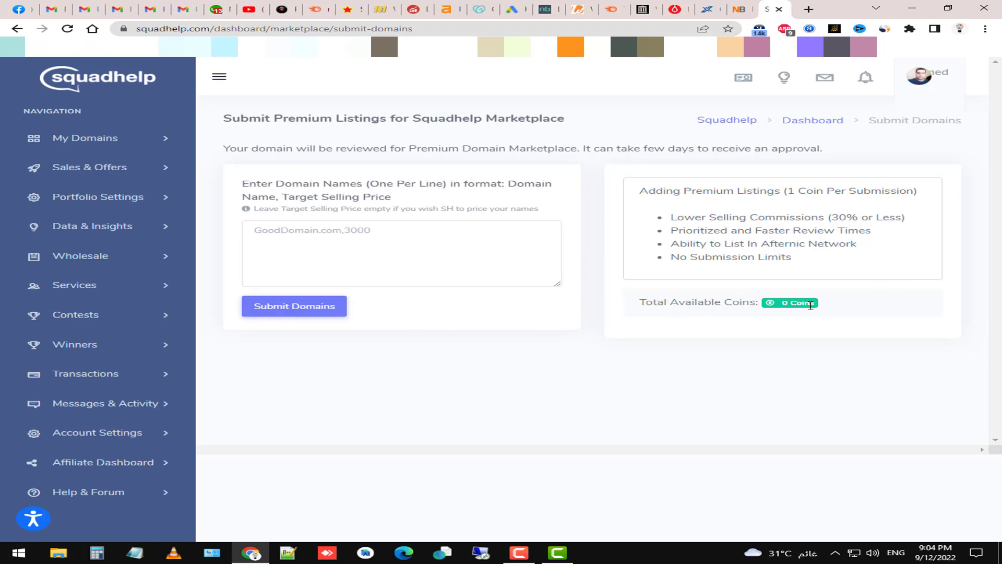
- Open the Squadhelp coin purchase page, order 5 coins, and agree to the Terms of Use at checkout
click(931, 78)
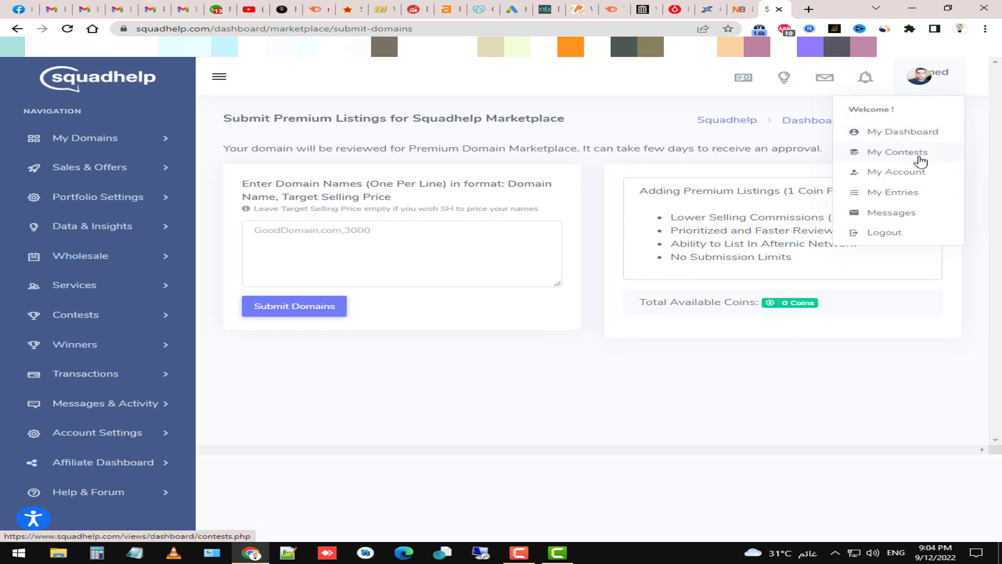
click(882, 172)
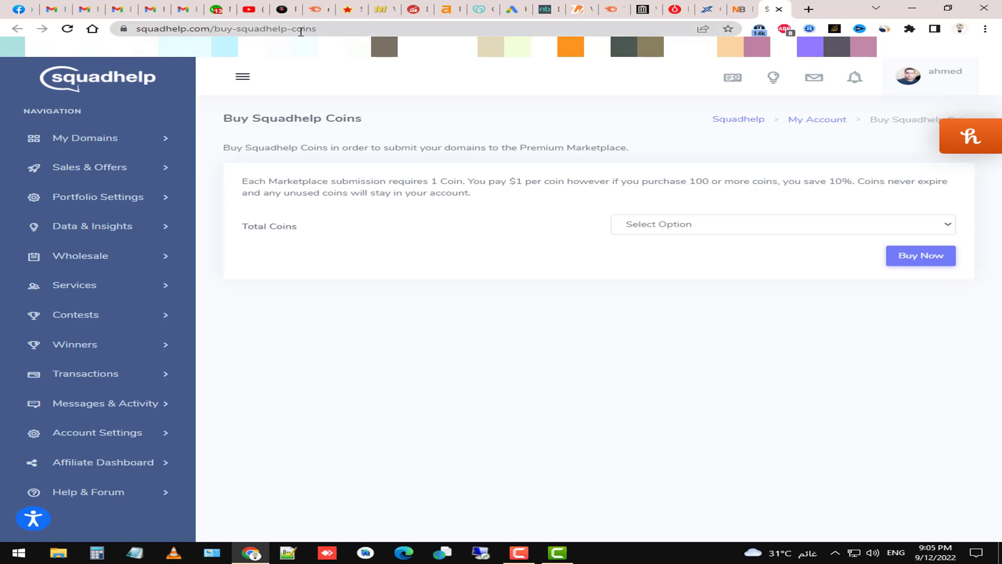
click(729, 224)
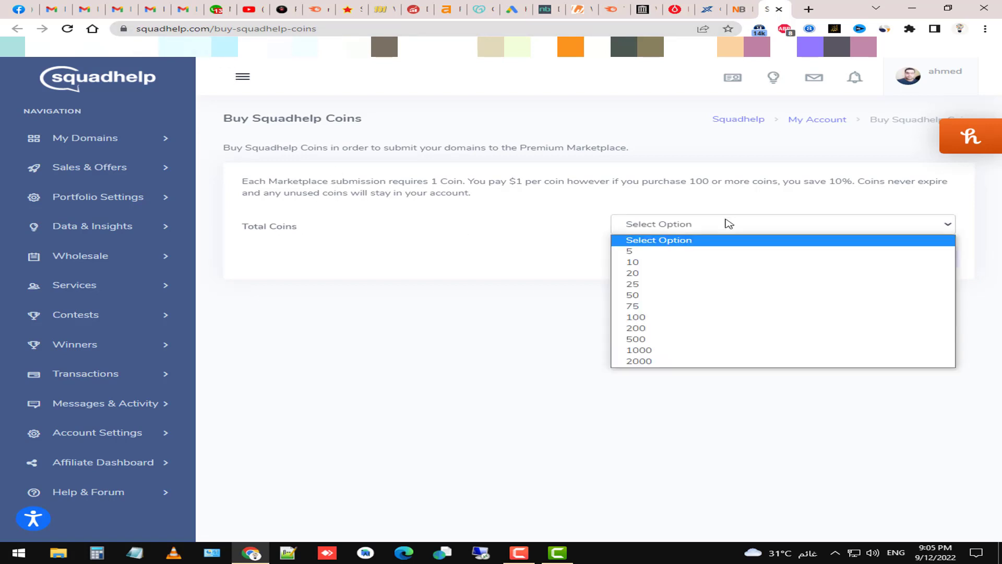
click(671, 252)
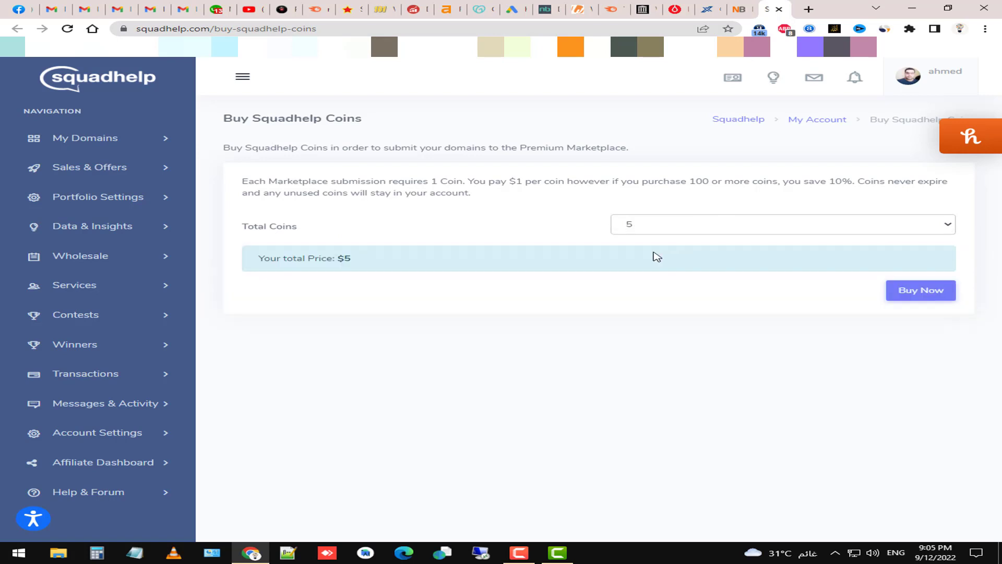
click(925, 295)
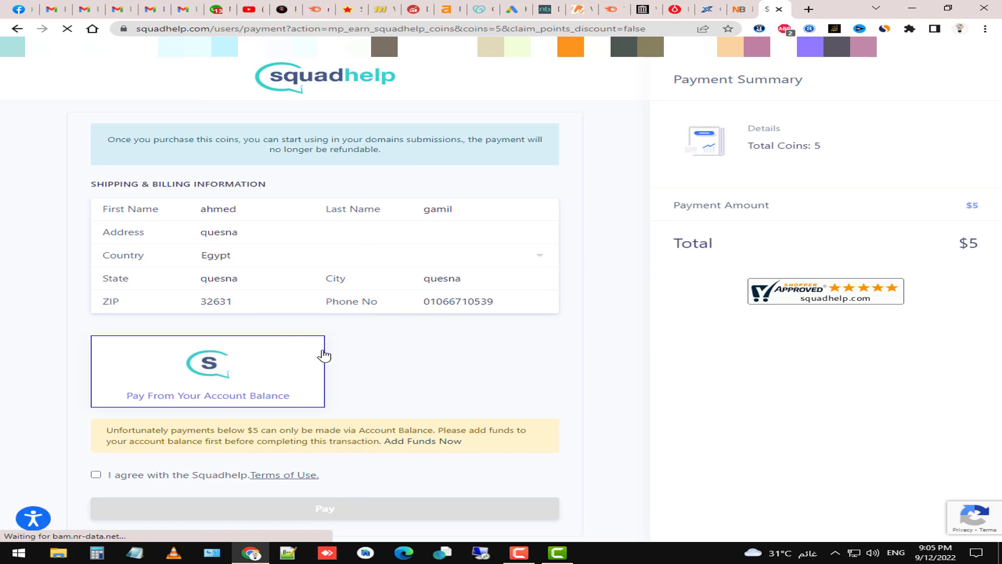
click(112, 477)
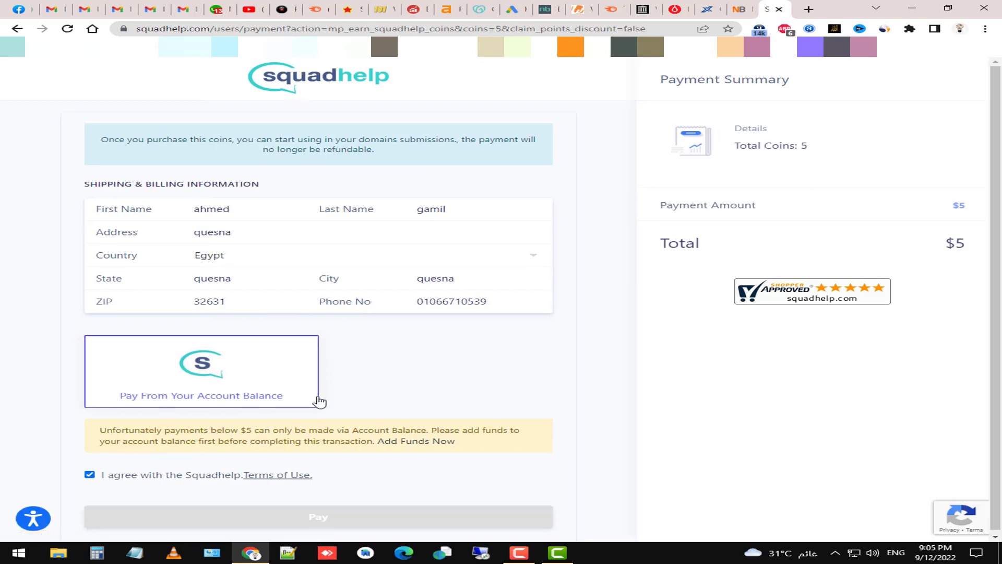
- Request adding $5 to the account balance, view its payment page, and close that page
click(425, 445)
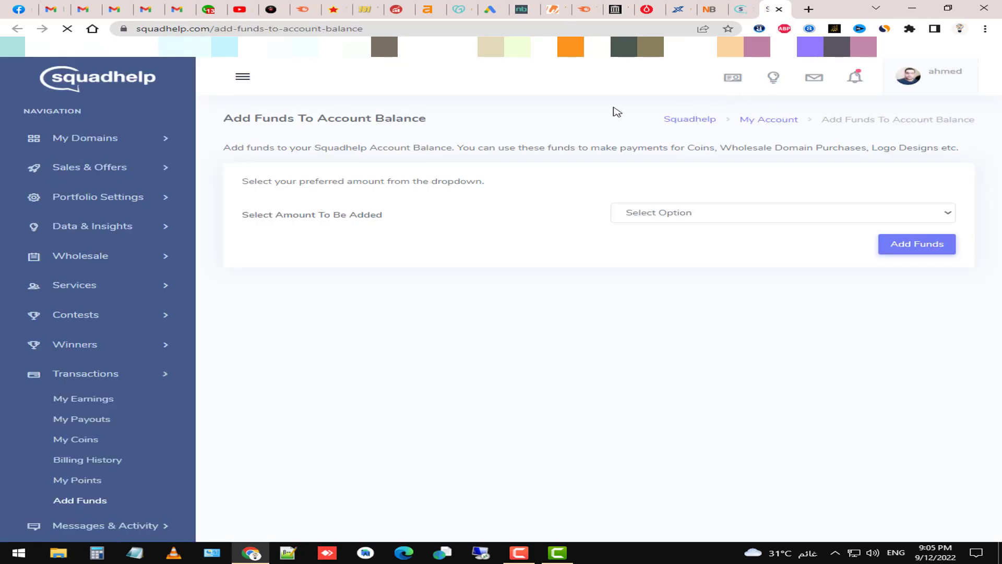
click(678, 218)
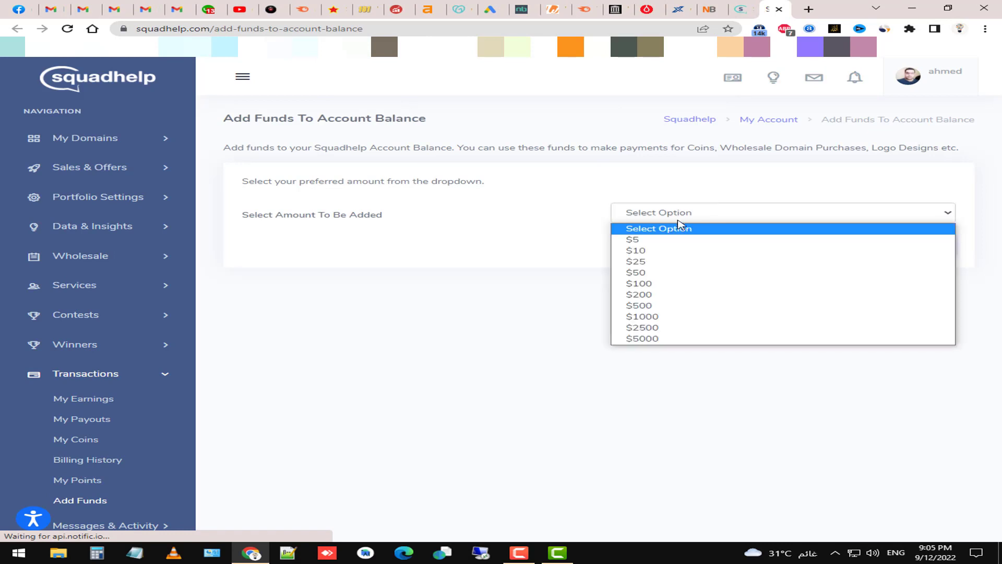
click(656, 240)
click(895, 246)
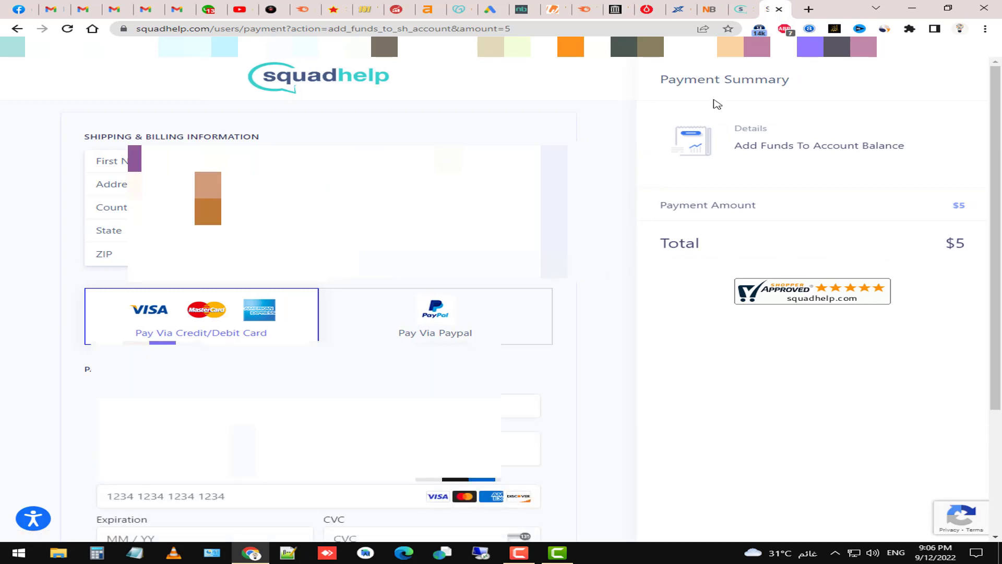
click(778, 9)
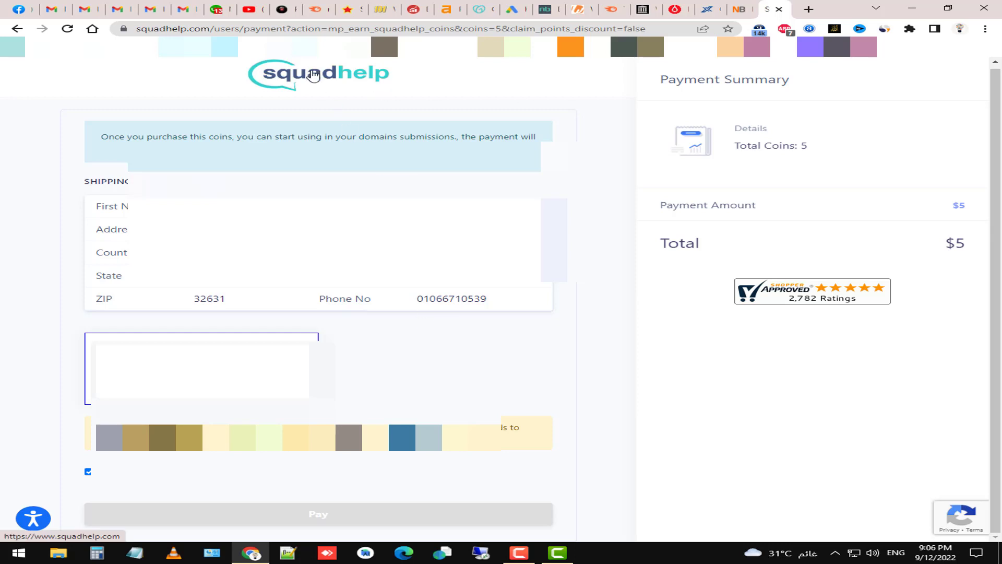
- Open the Squadhelp home page and look through its premium domains and naming contests sections
click(321, 84)
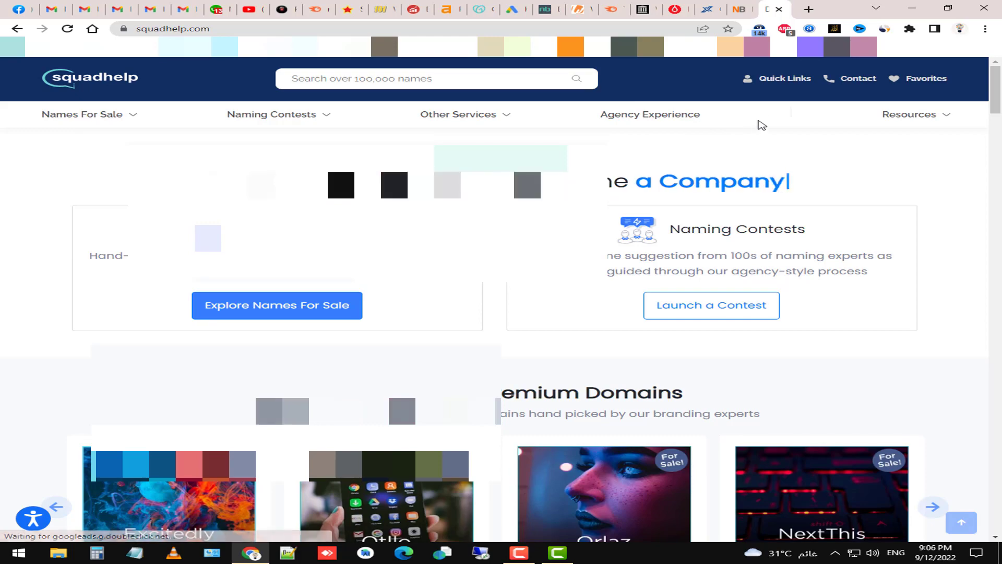
scroll(3, 349, down, 5)
scroll(3, 349, down, 10)
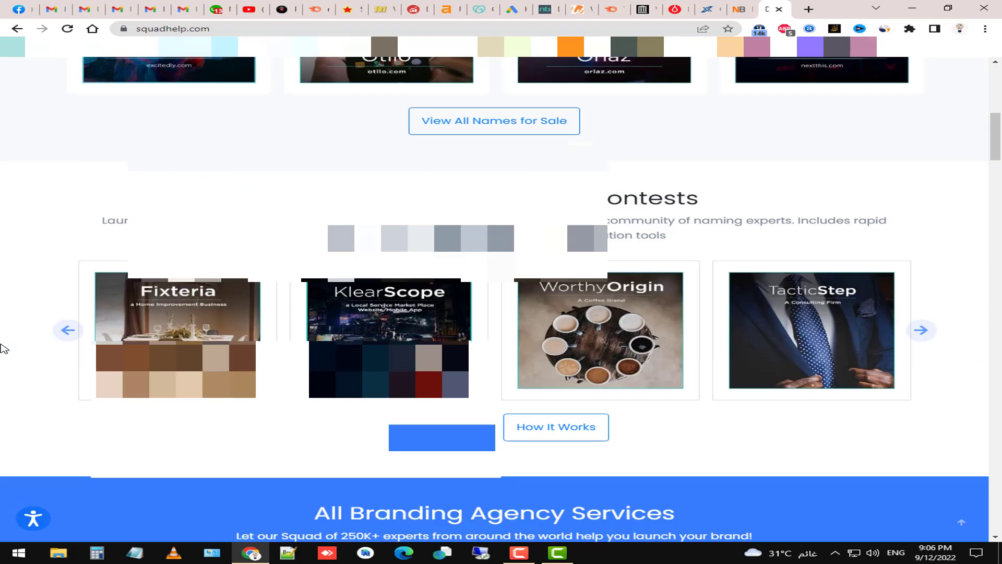
scroll(236, 321, up, 15)
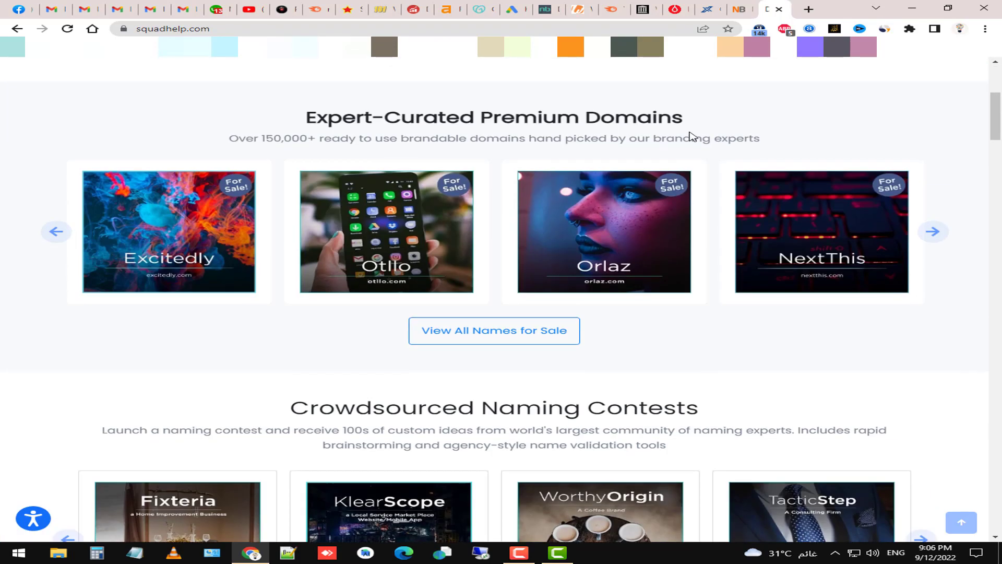
- Return to the Premium Listings through the Marketplace Dashboard and reopen the form for submitting domains as premium listings
mouse_move(778, 78)
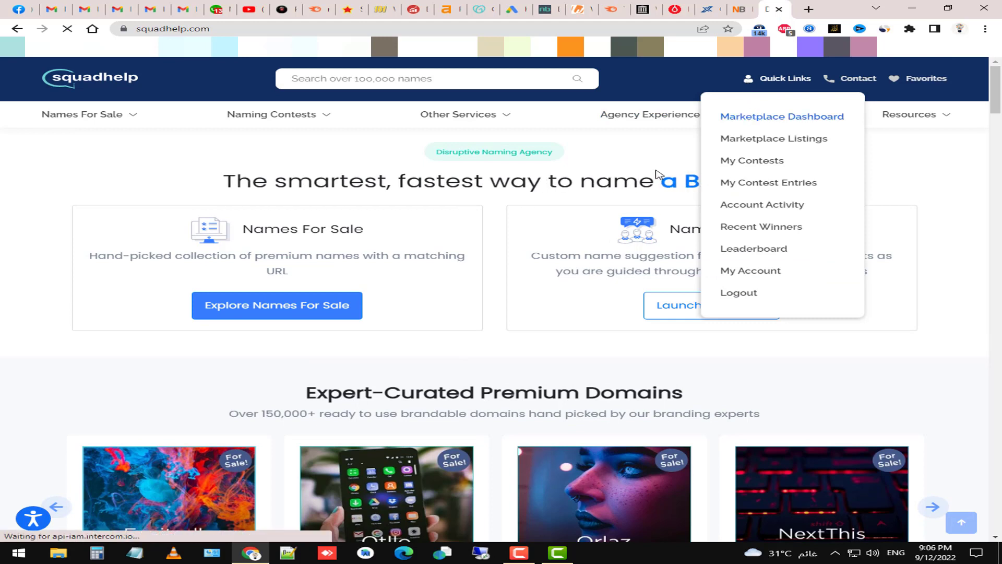
click(755, 118)
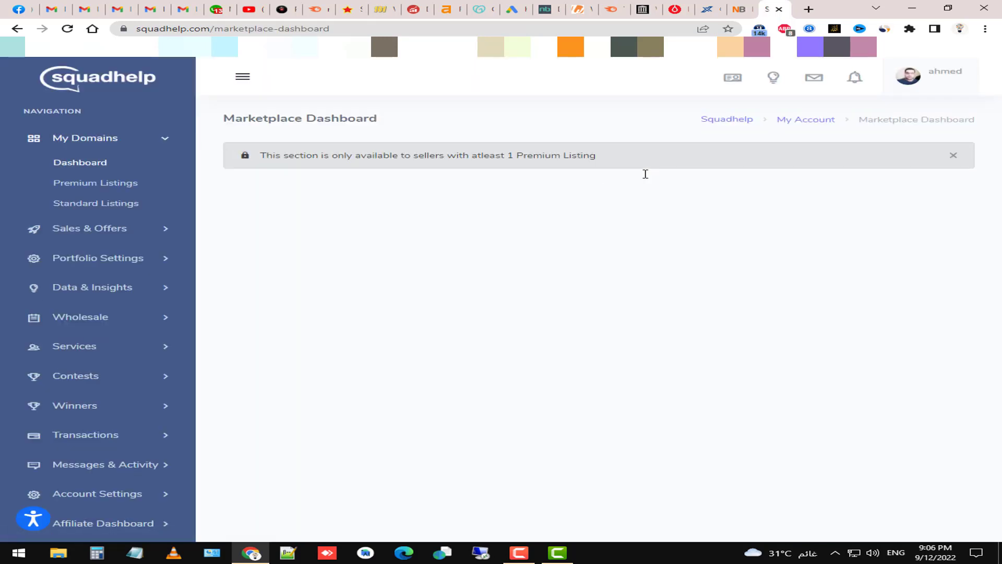
click(123, 183)
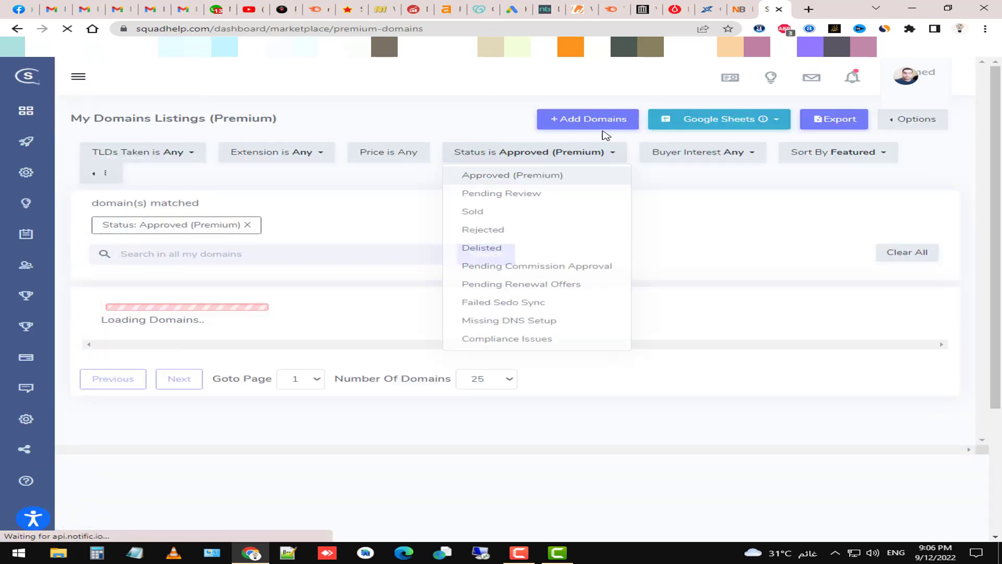
click(606, 126)
click(608, 146)
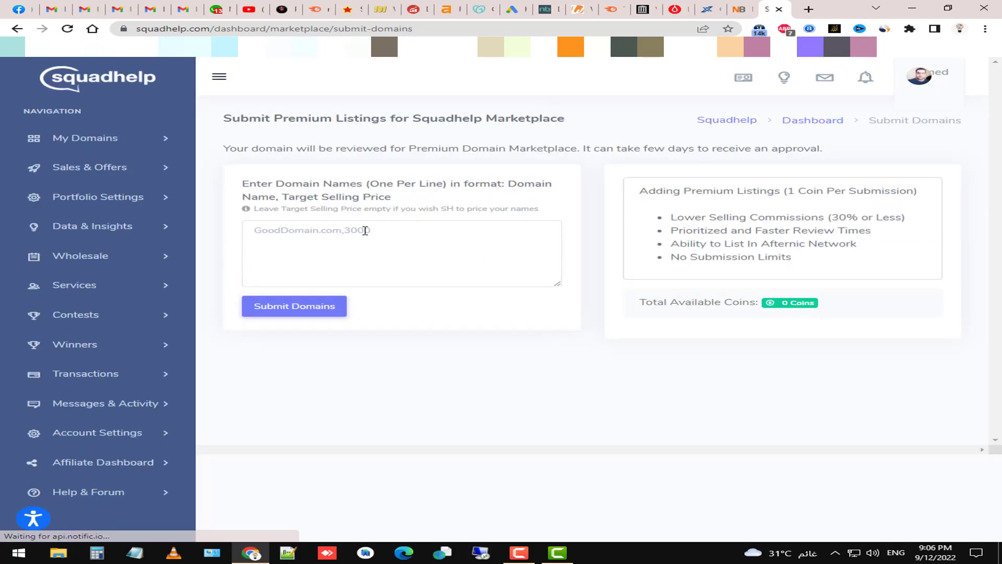
click(450, 228)
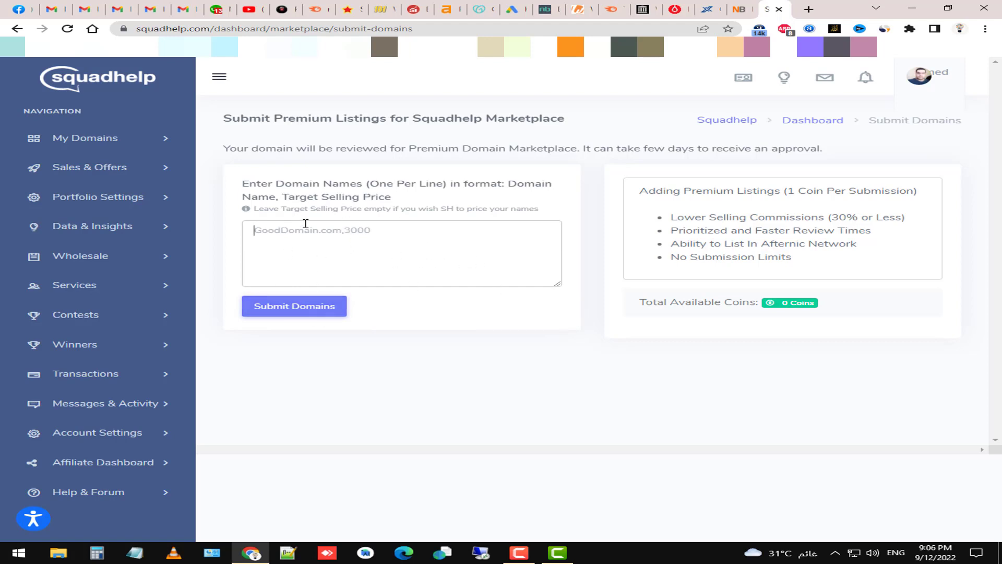
- Look at the Sales & Offers navigation entries and review the listed benefits of adding premium listings
click(147, 168)
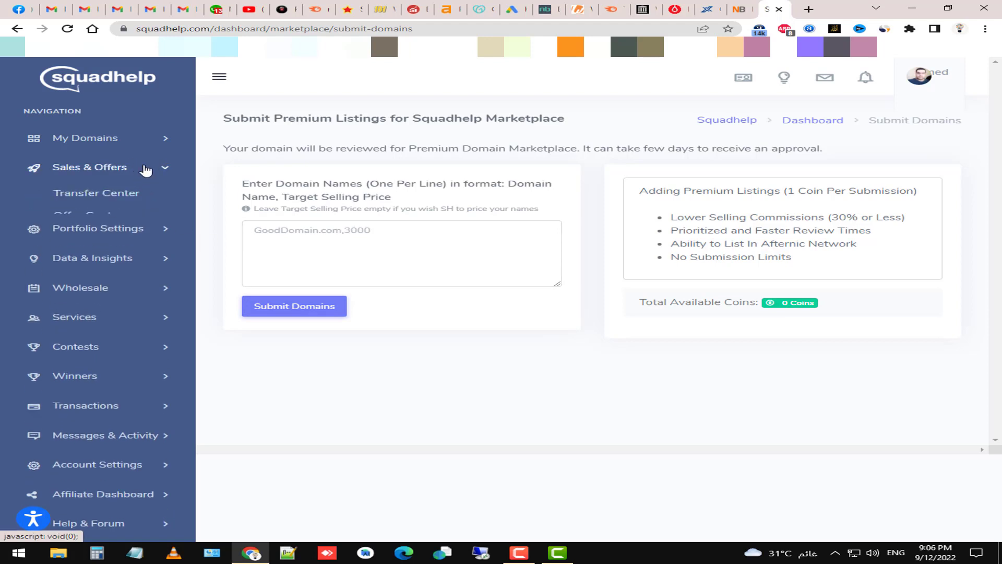
click(146, 168)
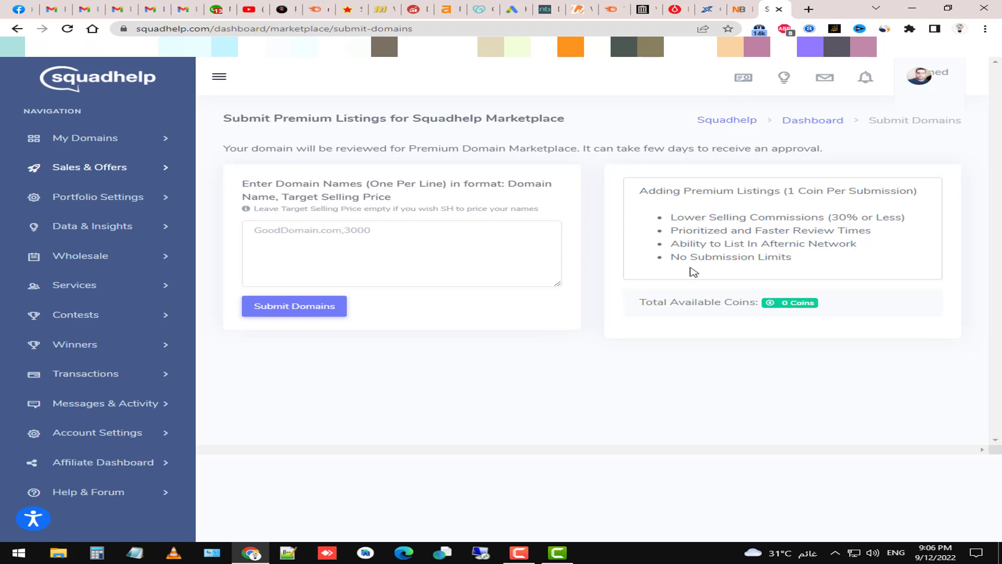
drag(792, 258, 650, 231)
click(634, 244)
- Go to the Domain Buyer Requests forum on NamePros
click(657, 28)
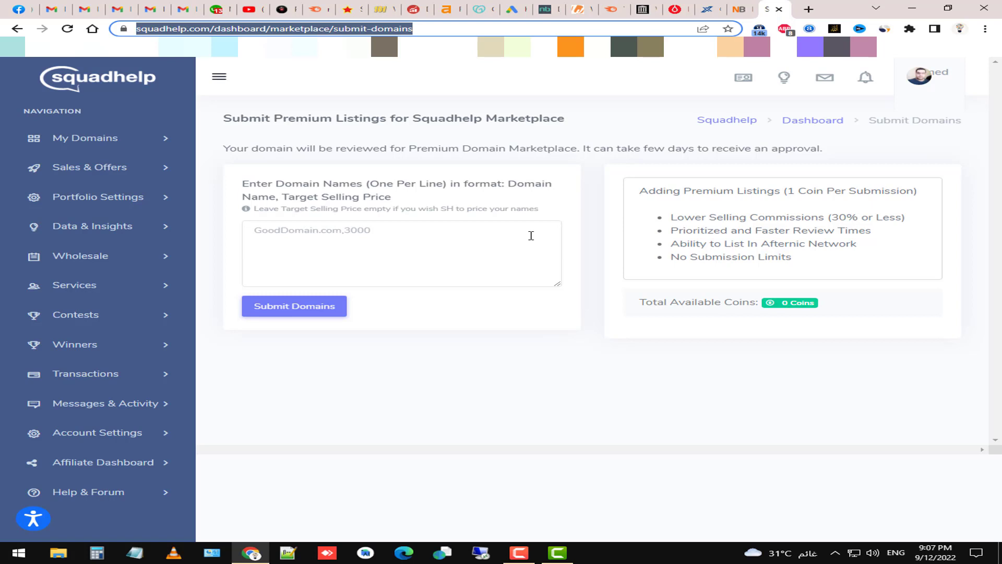
text(nam)
key(Return)
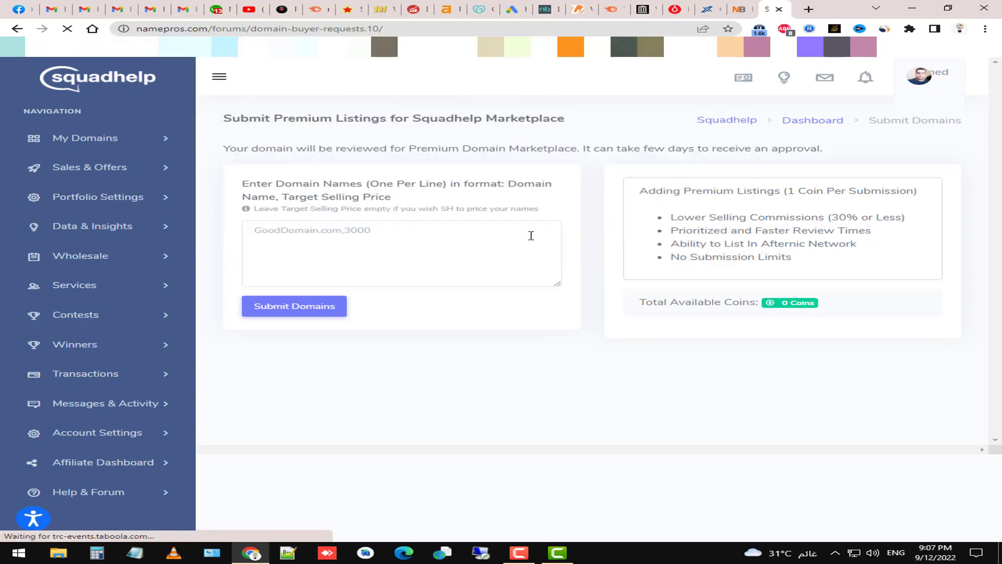
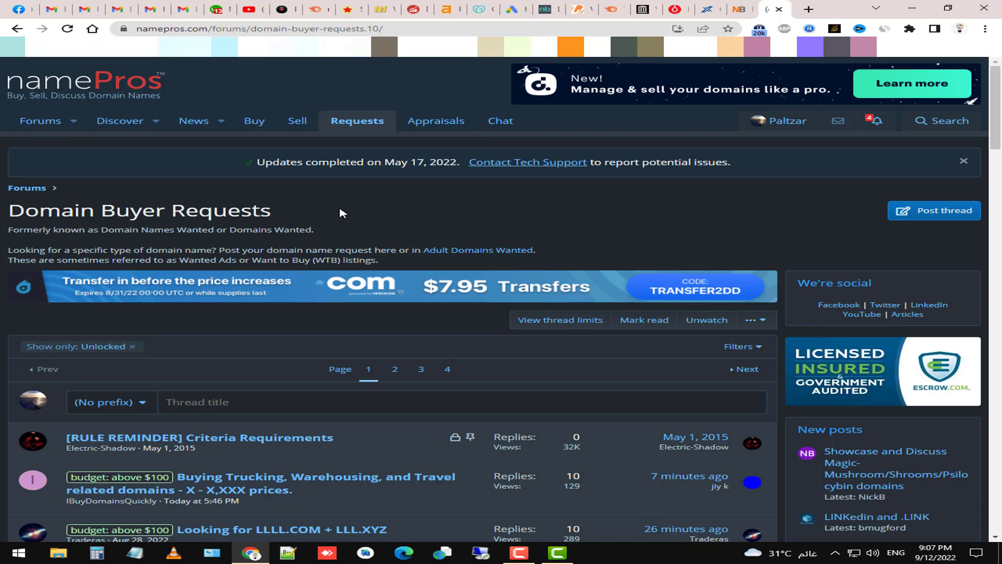
- Browse the buyer request threads and preview the criteria of the Metaverse+keyword and two-word domain requests
click(347, 125)
scroll(358, 301, down, 5)
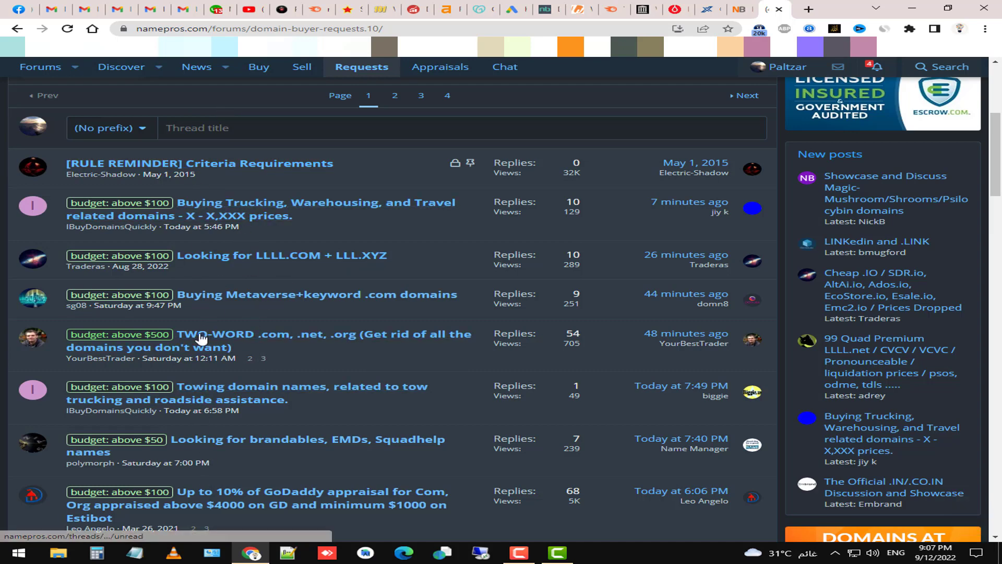
scroll(188, 361, down, 1)
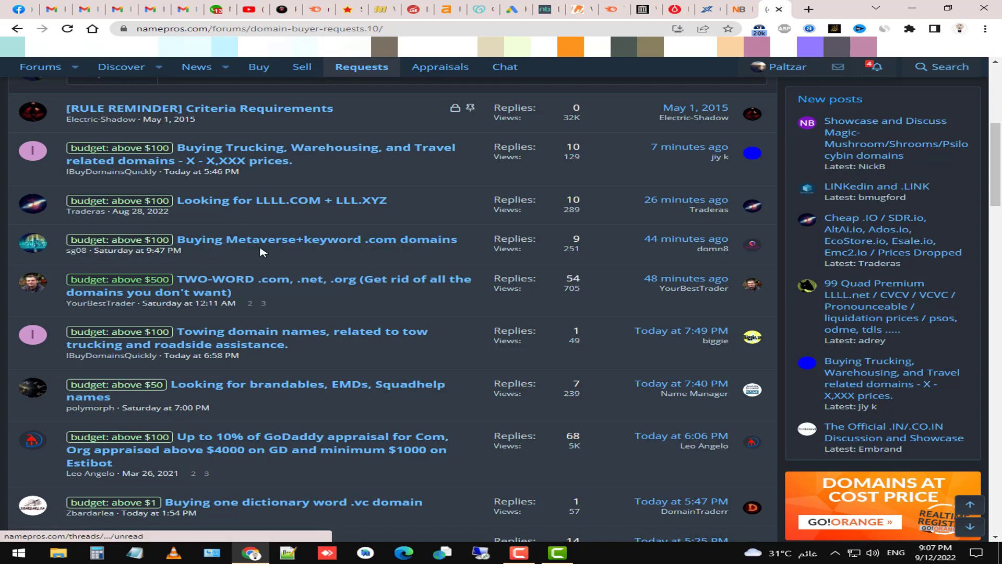
mouse_move(267, 247)
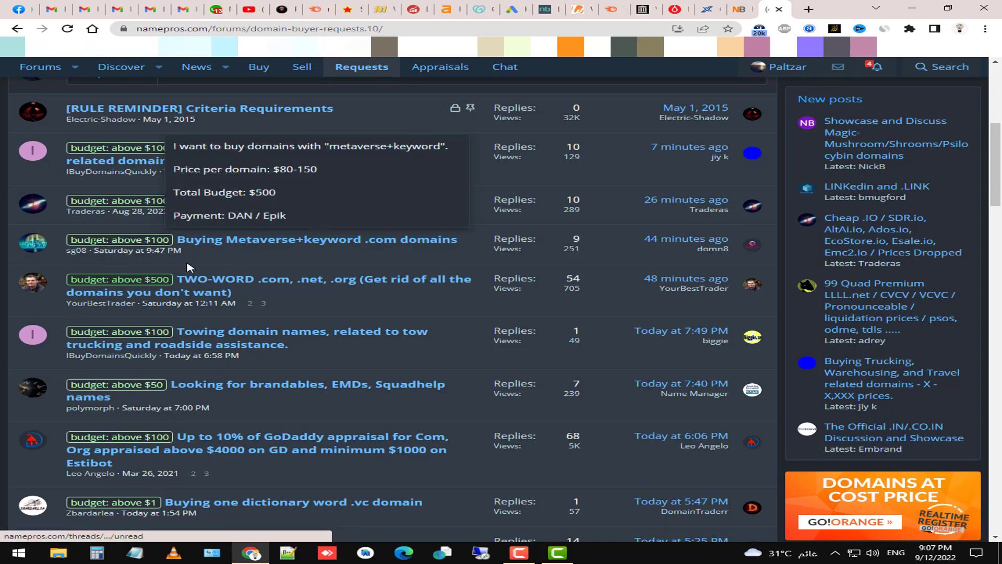
mouse_move(231, 286)
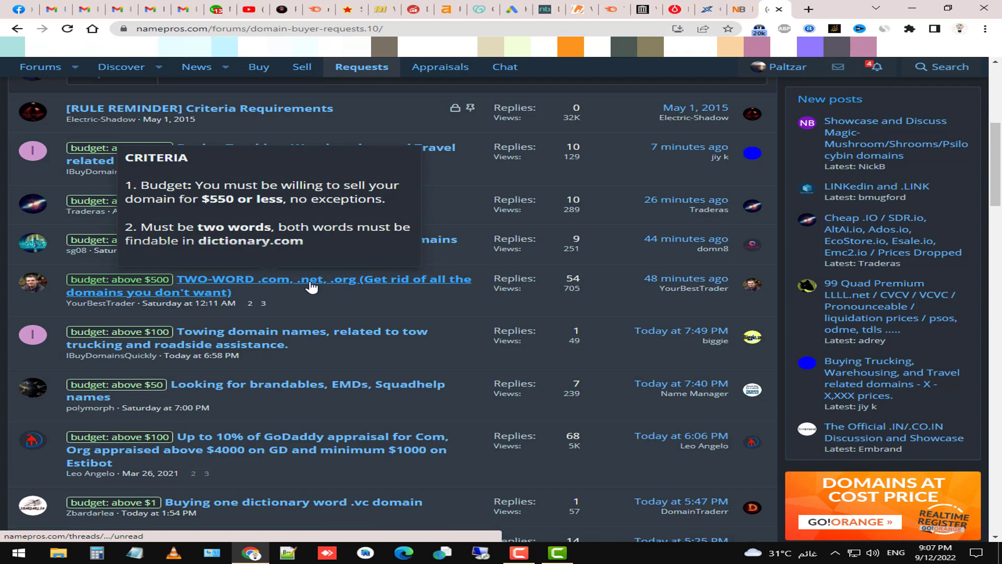
scroll(309, 301, down, 2)
scroll(310, 302, down, 3)
scroll(222, 321, up, 5)
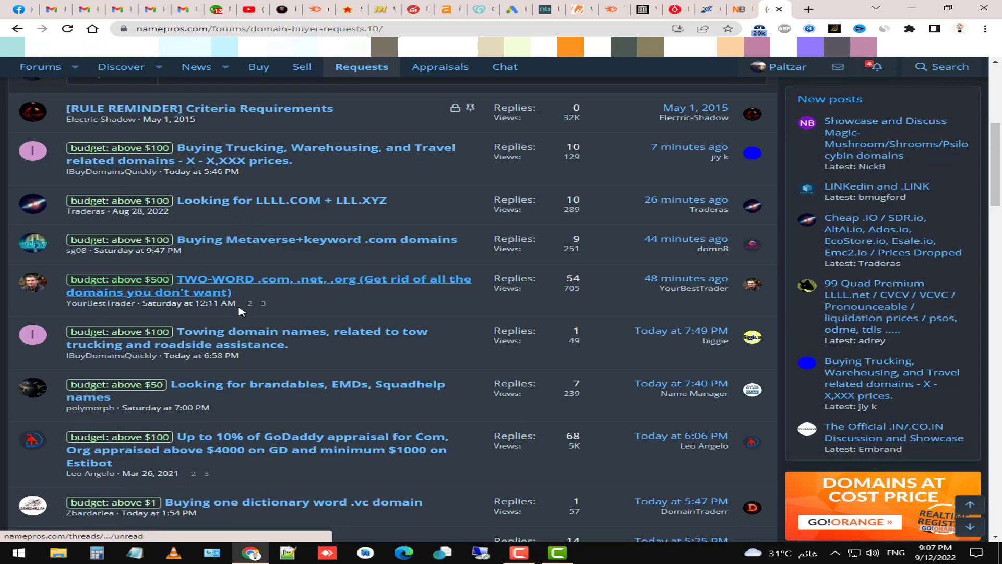
scroll(253, 319, up, 3)
scroll(263, 349, down, 3)
scroll(264, 348, down, 5)
scroll(715, 144, up, 8)
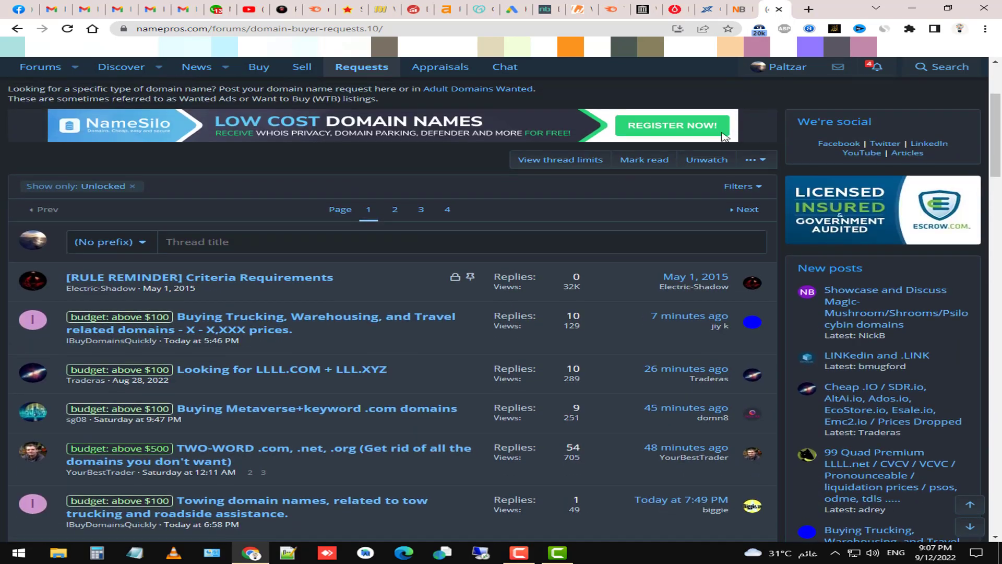
scroll(715, 143, up, 3)
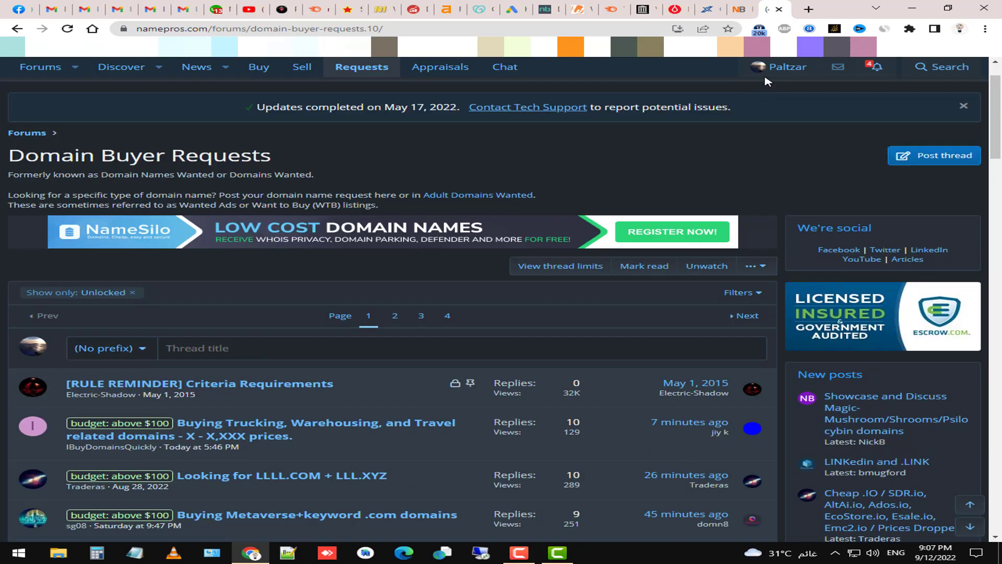
- Close the NamePros page, switch to the open GoDaddy page, and go to the GoDaddy home page
click(779, 11)
click(488, 8)
click(59, 77)
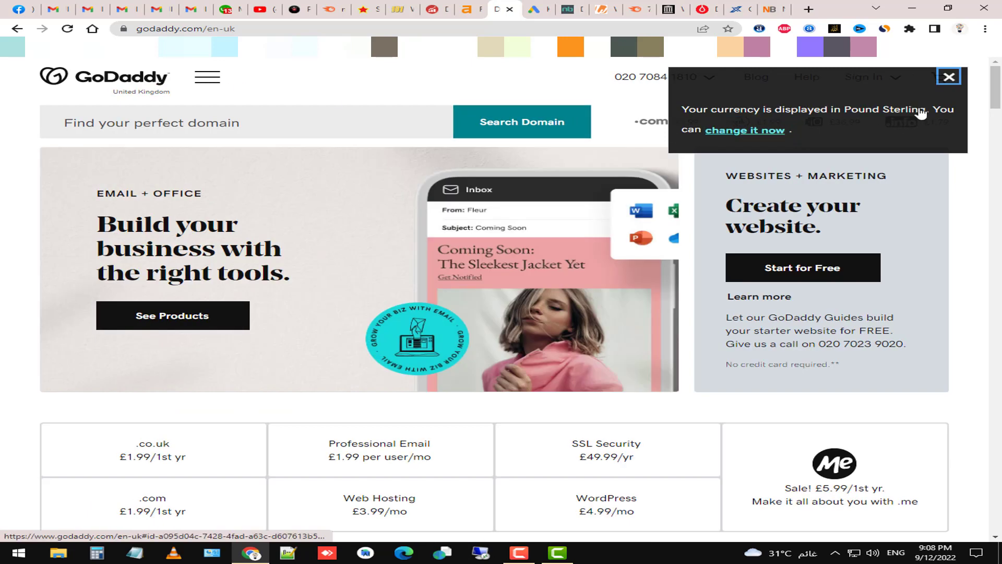
- Dismiss the currency notice and open the Auctions Membership entry from the account's My Products page
click(950, 77)
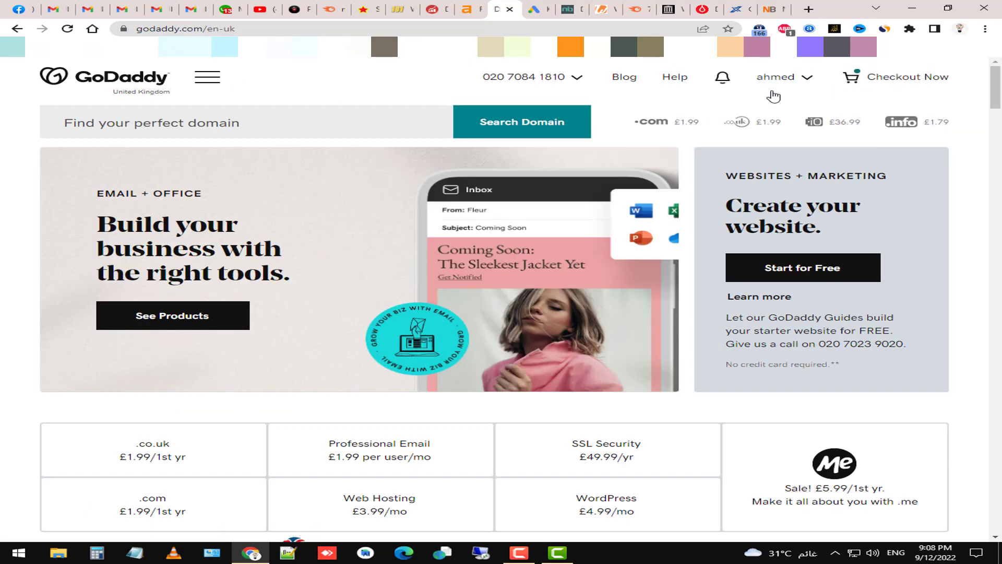
click(796, 84)
click(647, 193)
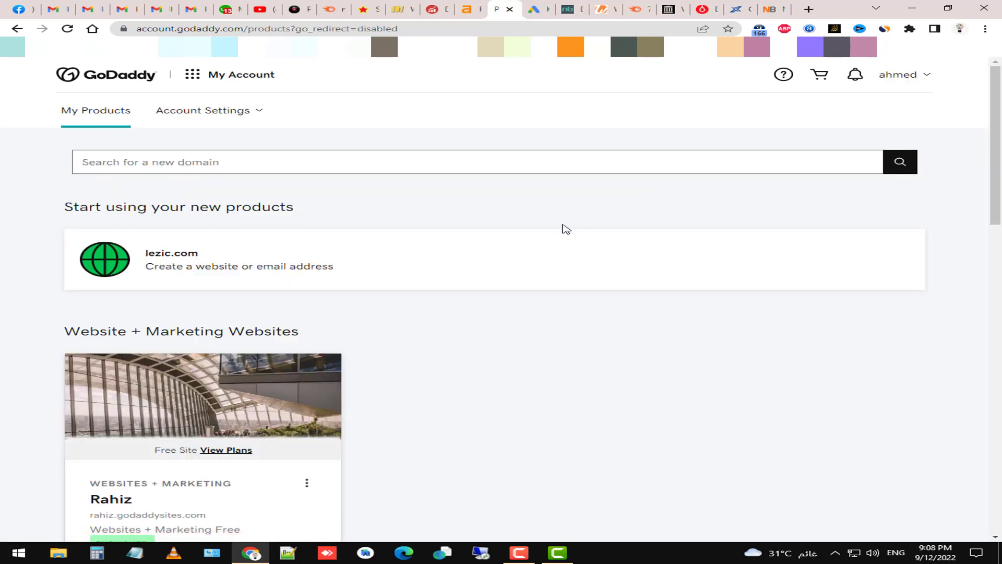
scroll(505, 259, down, 10)
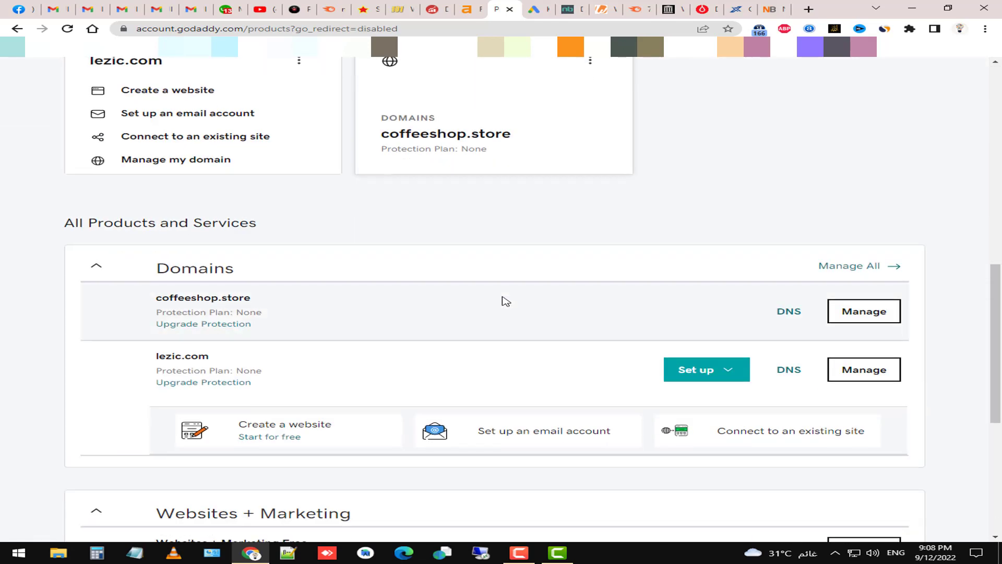
scroll(506, 302, down, 3)
scroll(505, 301, down, 3)
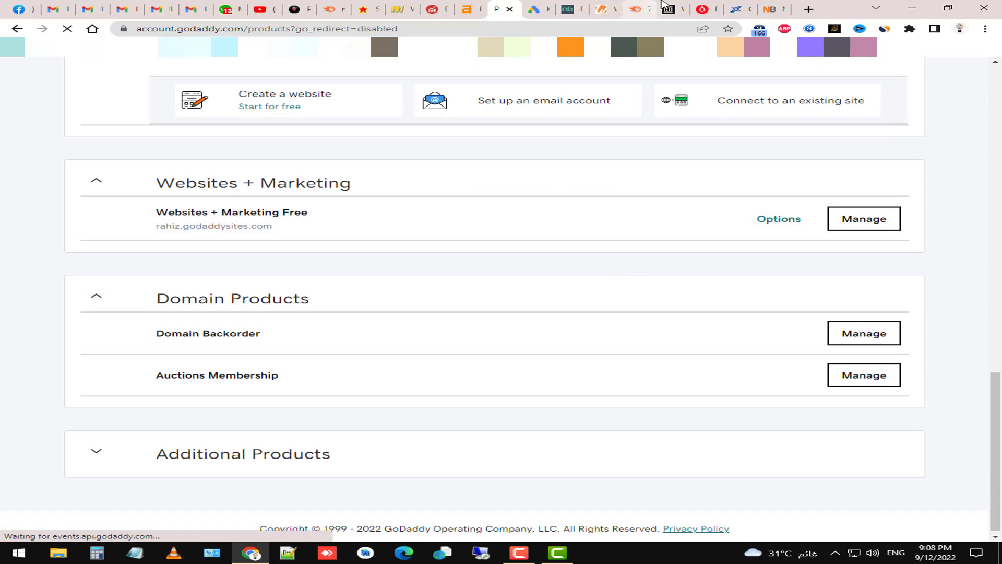
- Return to the GoDaddy Auctions page and open the List a Domain form from the selling list
click(569, 9)
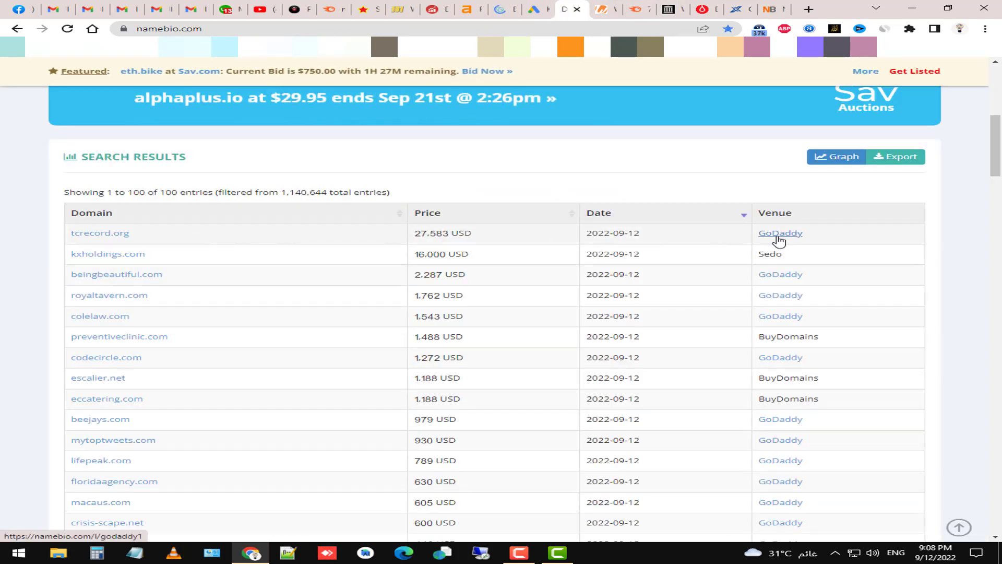
click(529, 8)
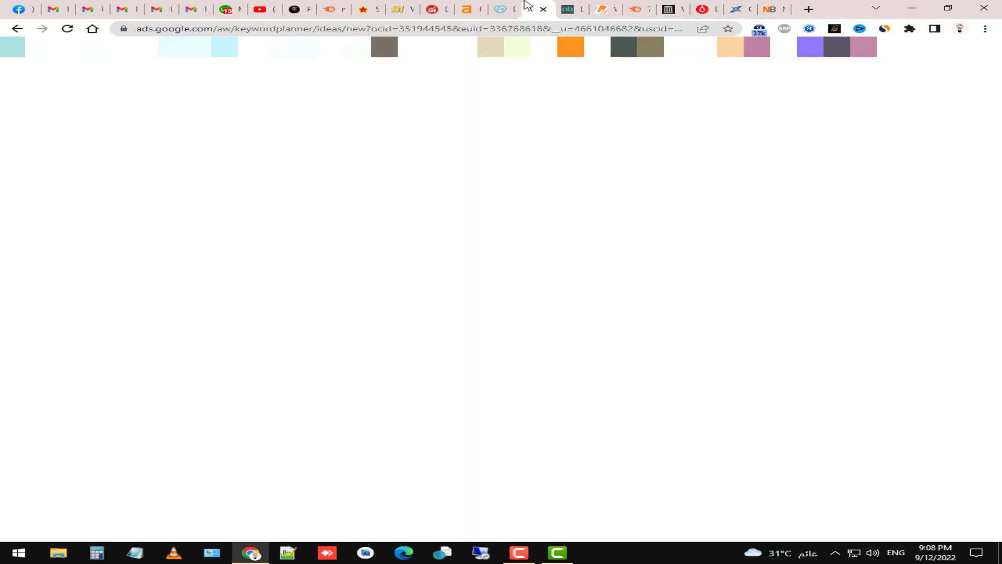
click(509, 7)
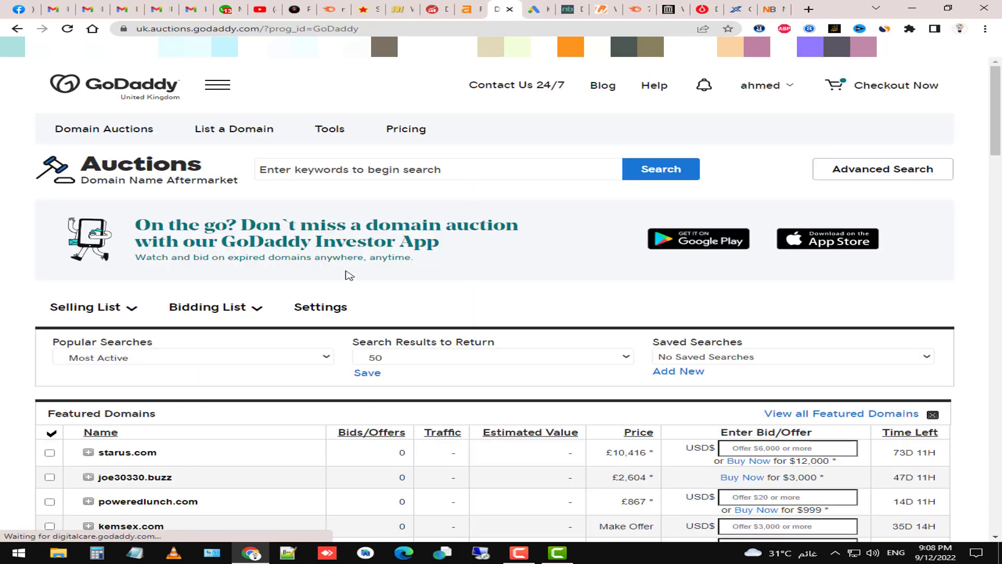
scroll(409, 337, down, 3)
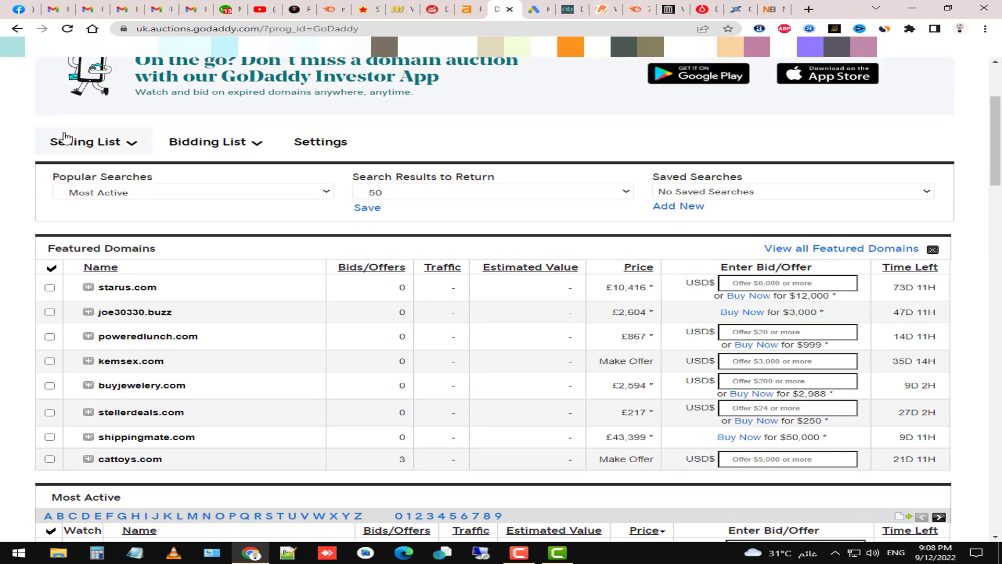
click(84, 143)
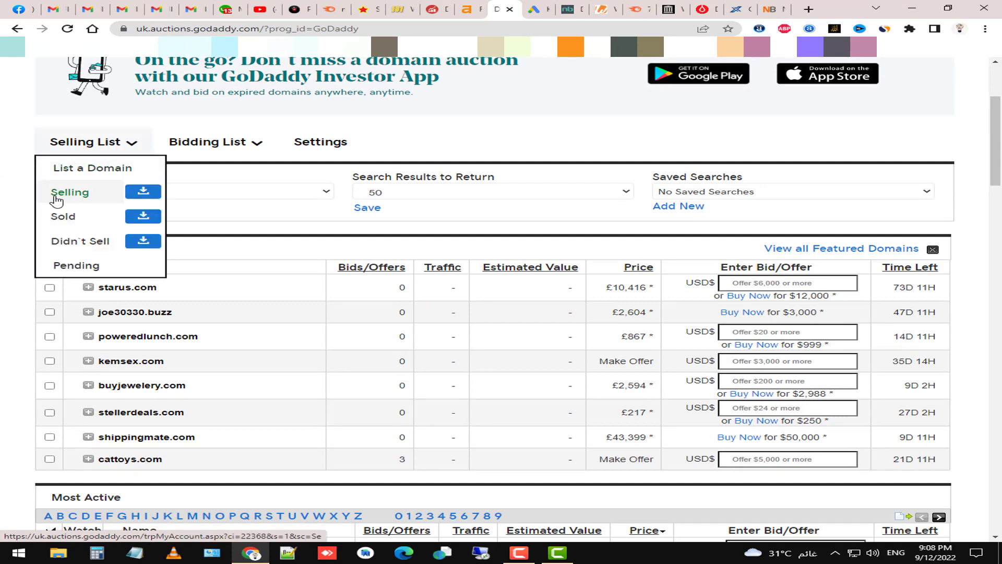
click(94, 177)
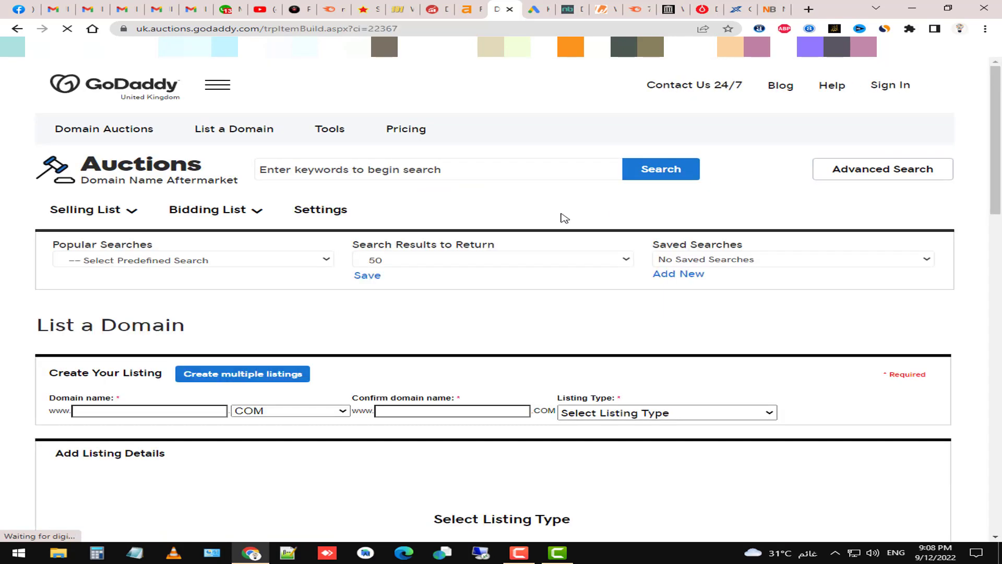
- Enter nafta-sec-alena as the domain name and confirmation, with the ORG extension, in the listing form
scroll(418, 266, down, 5)
scroll(313, 272, up, 2)
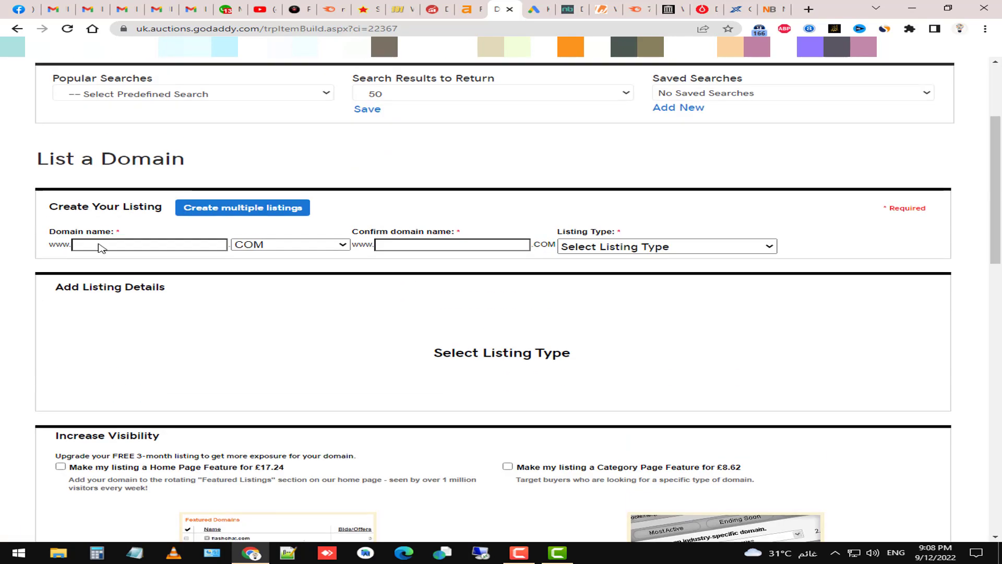
scroll(427, 268, down, 7)
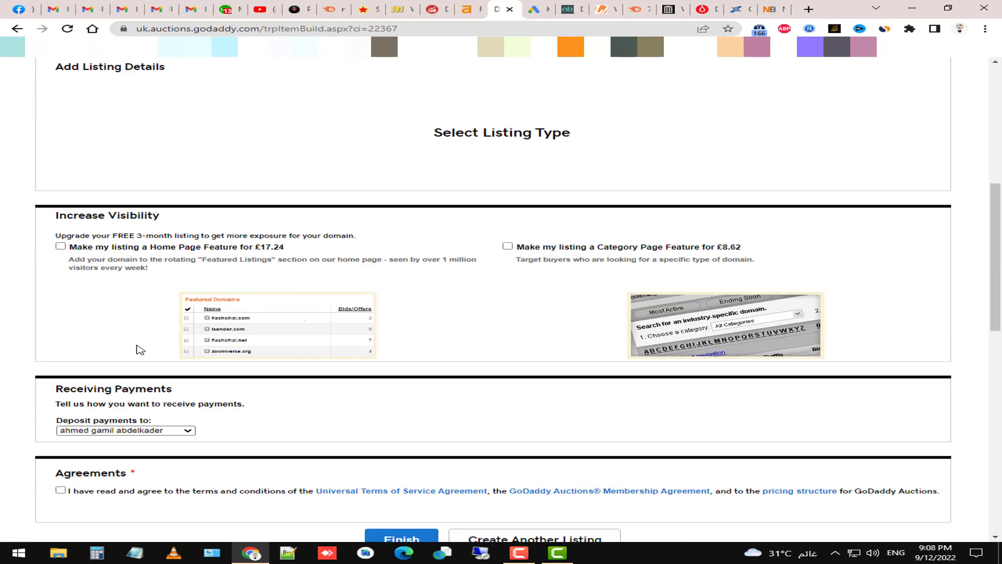
scroll(89, 223, up, 7)
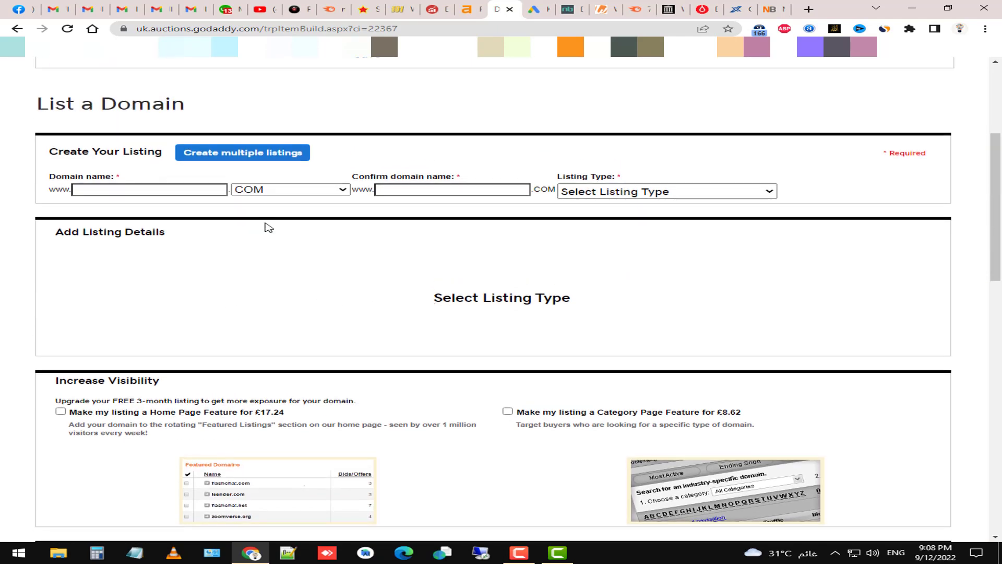
click(143, 190)
text(nafta-sec-alena)
click(321, 191)
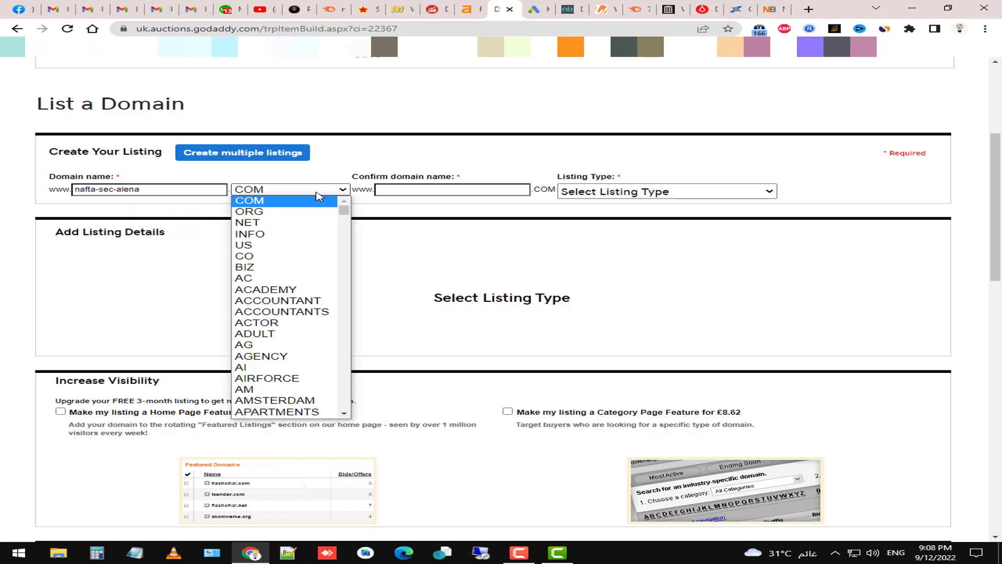
click(282, 212)
click(470, 192)
text(nafta-sec-alena)
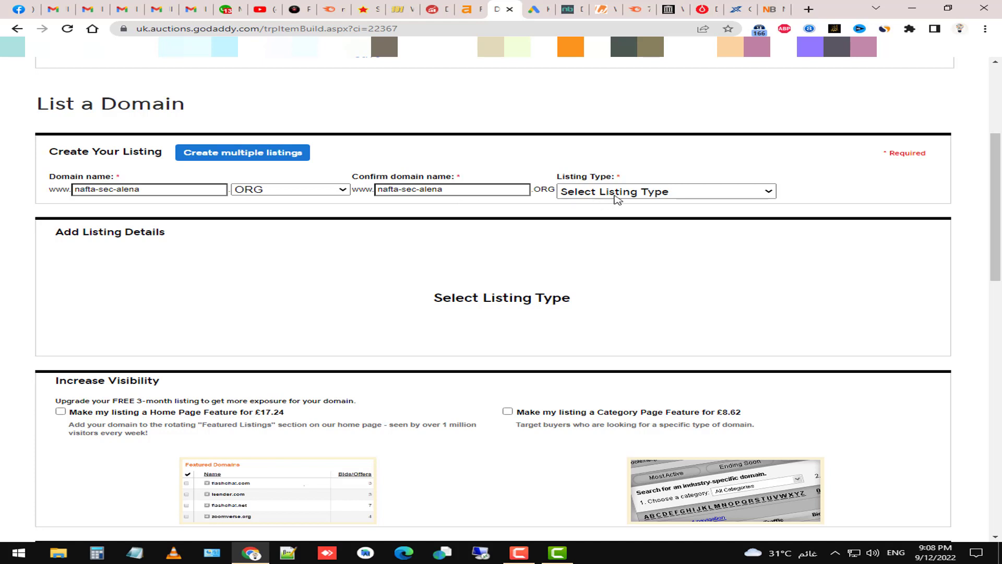
- Set the listing type to Offer/Counter Offer
click(601, 197)
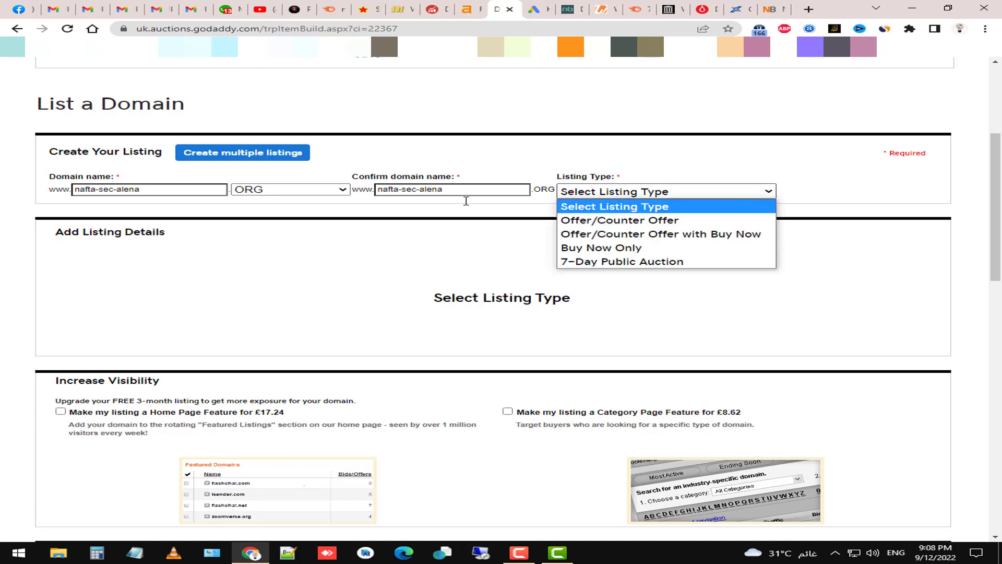
click(617, 222)
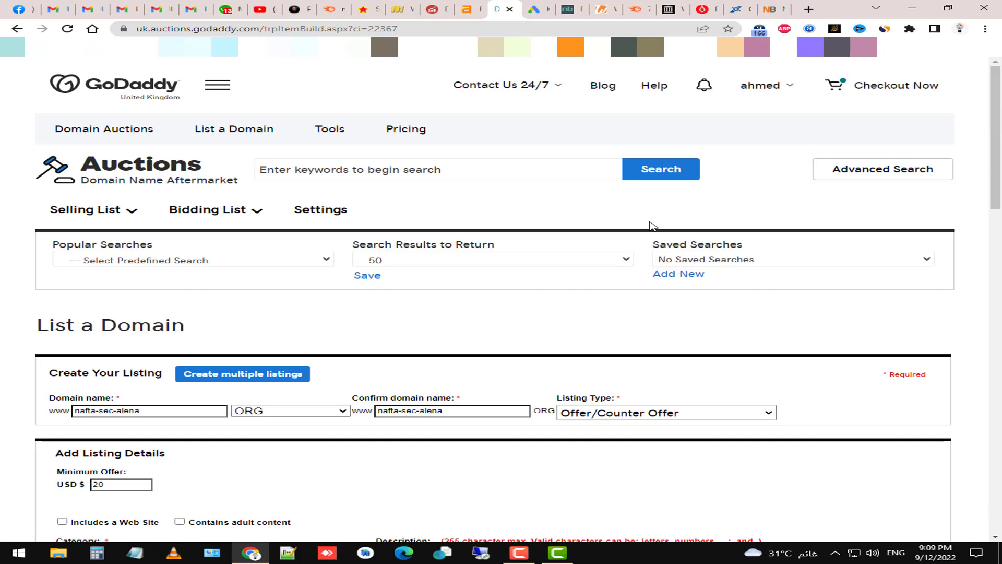
scroll(462, 238, down, 4)
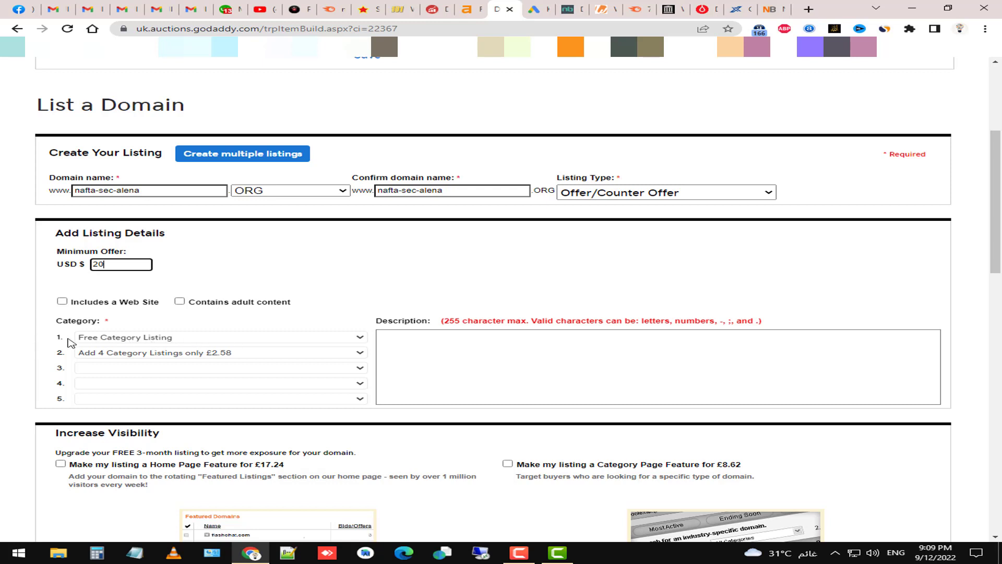
- Choose Other from the Non-English group as the listing's free category
click(167, 340)
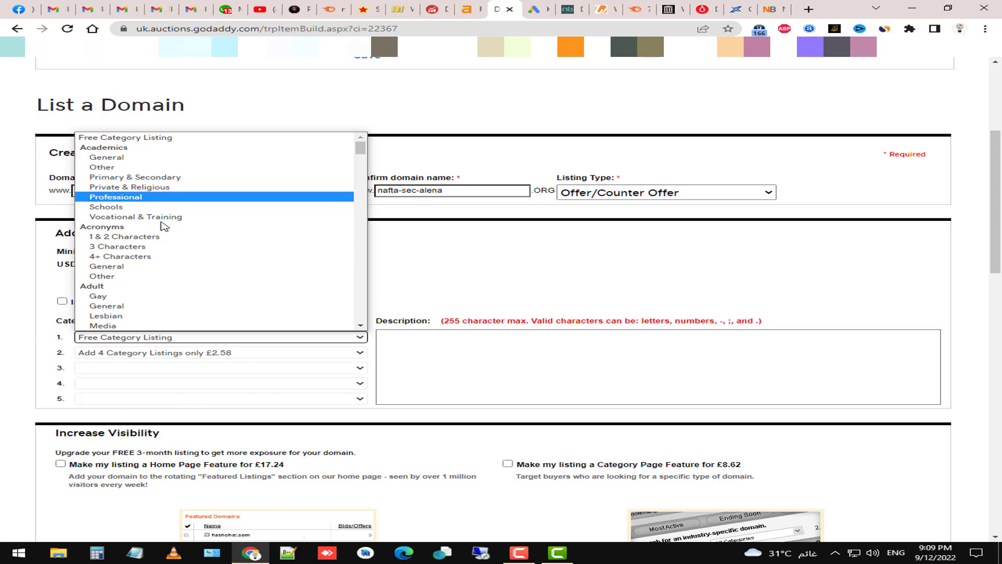
scroll(169, 245, down, 2)
scroll(172, 248, down, 2)
click(126, 334)
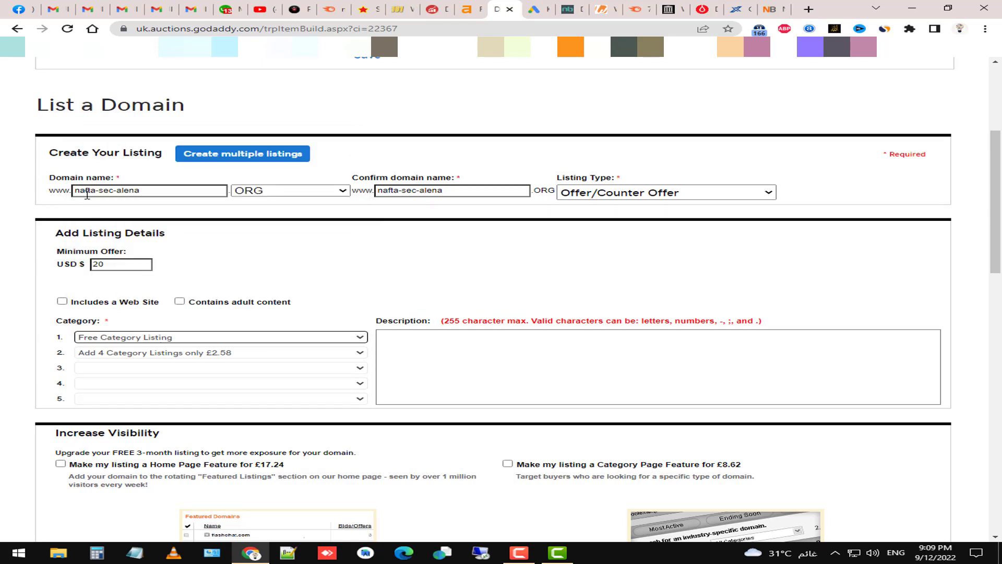
click(189, 339)
scroll(146, 282, down, 5)
scroll(145, 277, down, 4)
scroll(144, 277, down, 6)
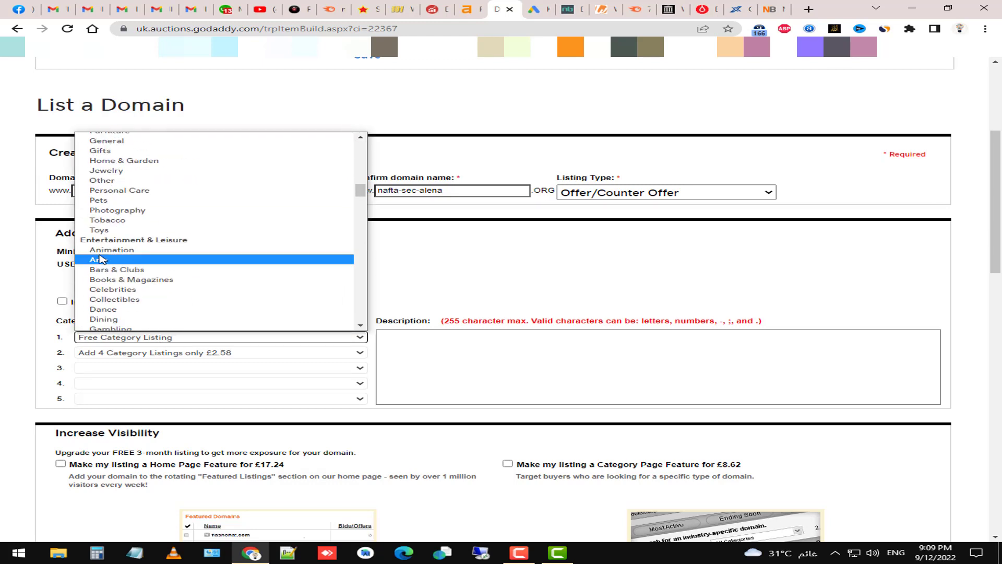
scroll(116, 284, down, 7)
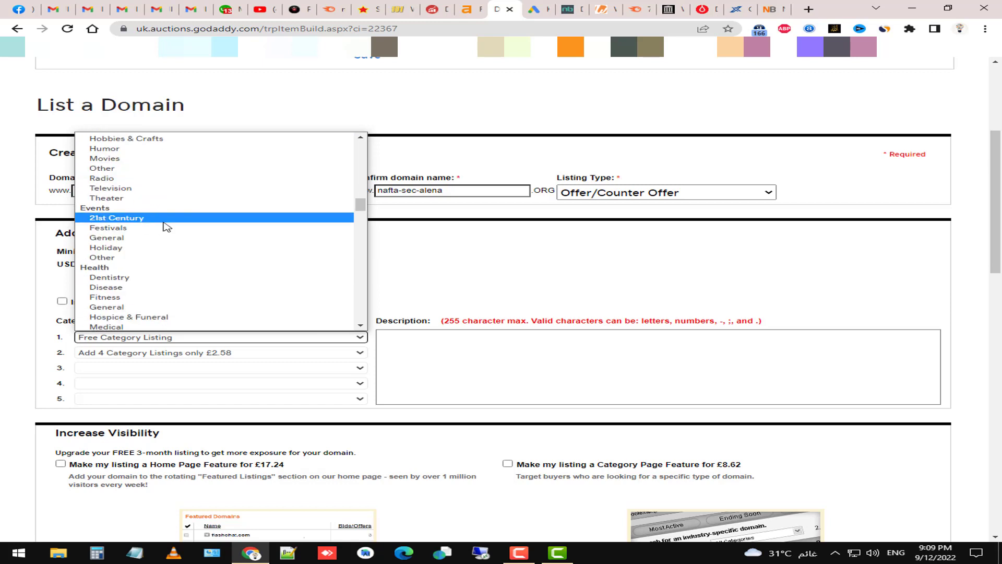
scroll(153, 268, down, 4)
scroll(153, 267, down, 12)
scroll(152, 267, down, 4)
scroll(153, 267, up, 4)
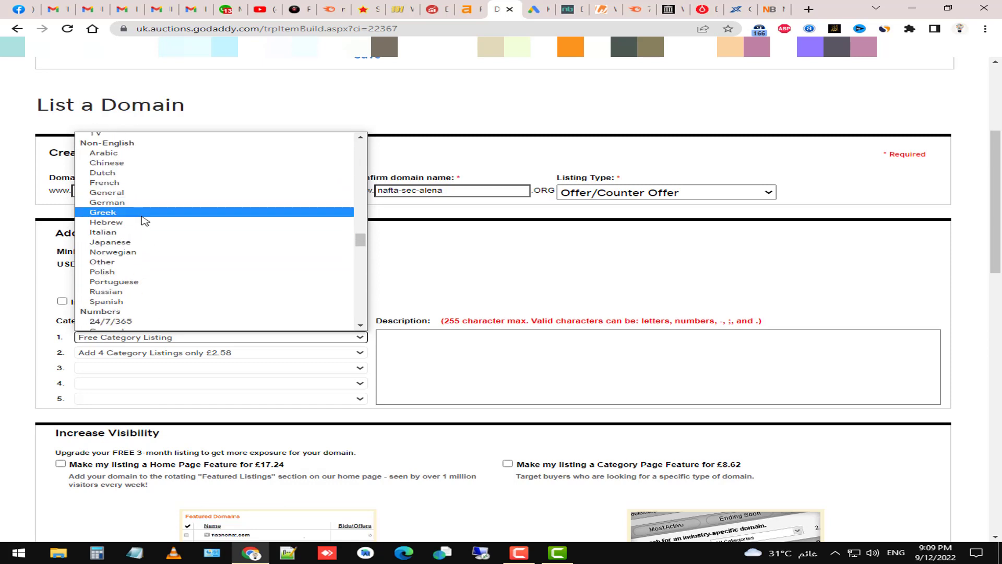
click(163, 263)
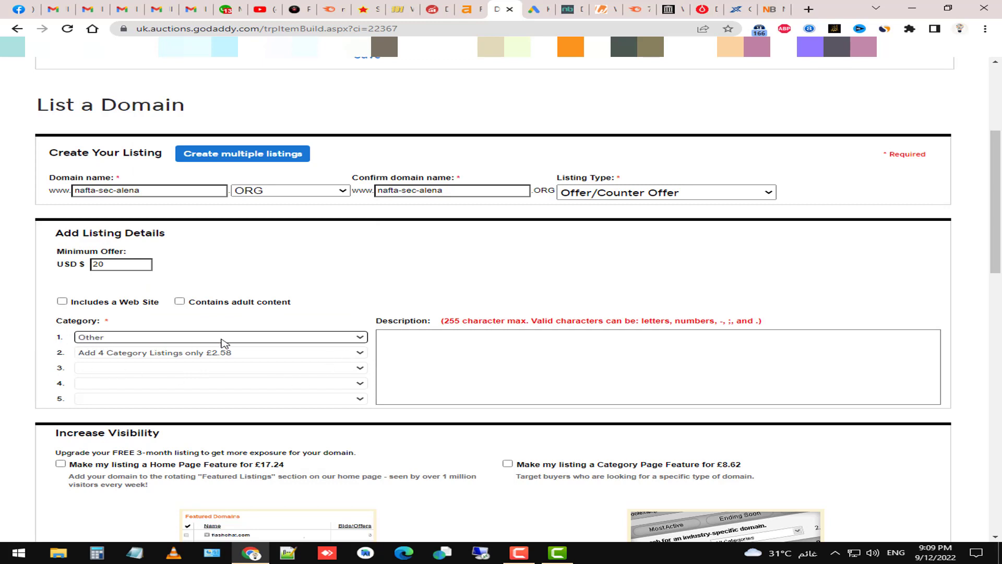
- Review the category choices, description field, visibility upgrades, payment recipient and agreements of the domain listing form
click(155, 338)
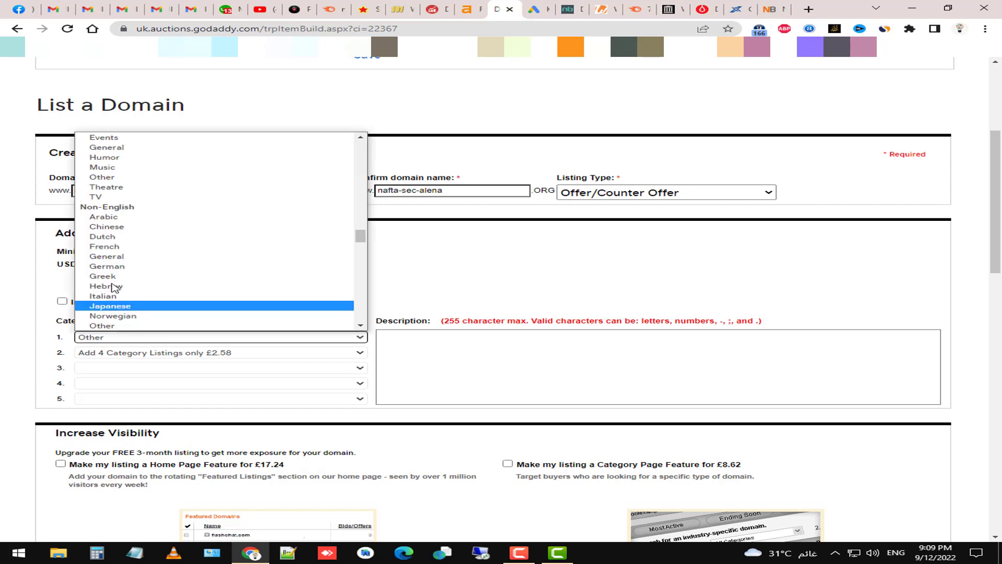
click(129, 339)
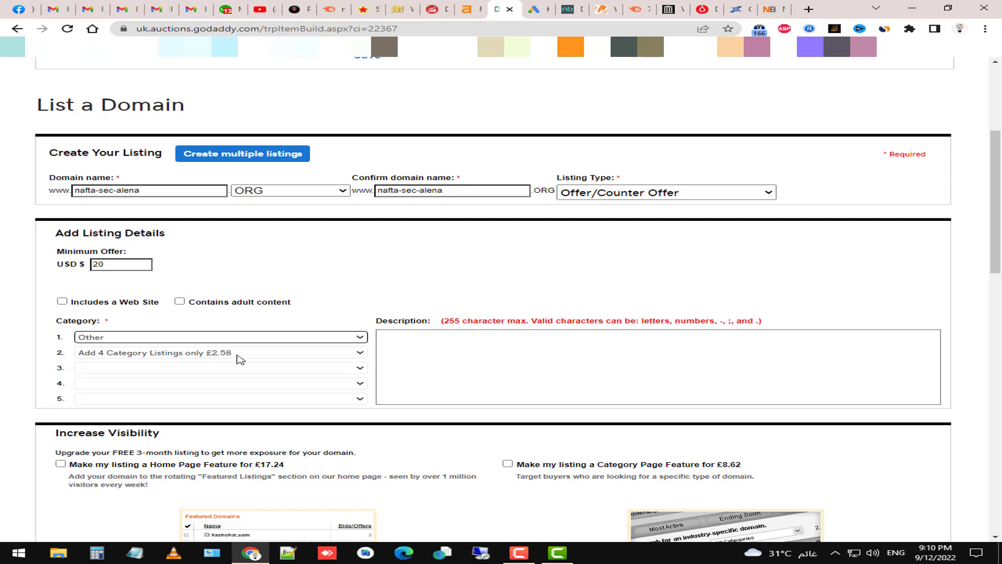
click(194, 355)
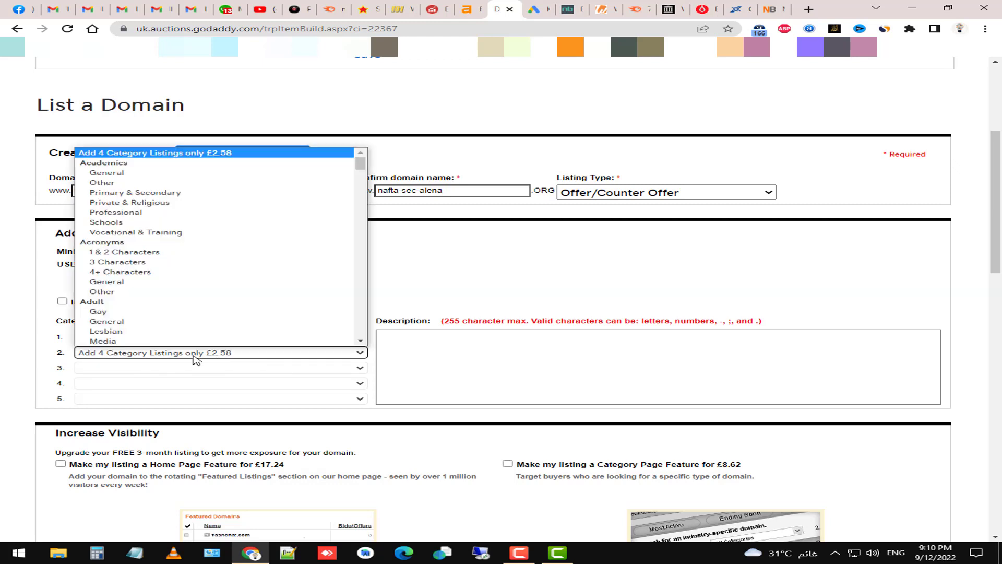
click(194, 355)
click(99, 325)
click(422, 342)
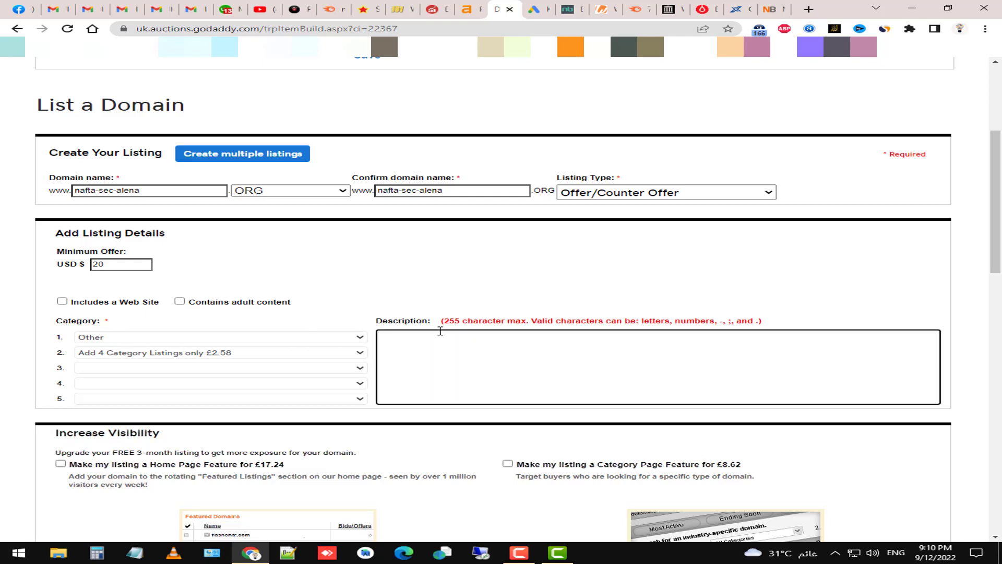
scroll(5, 387, down, 3)
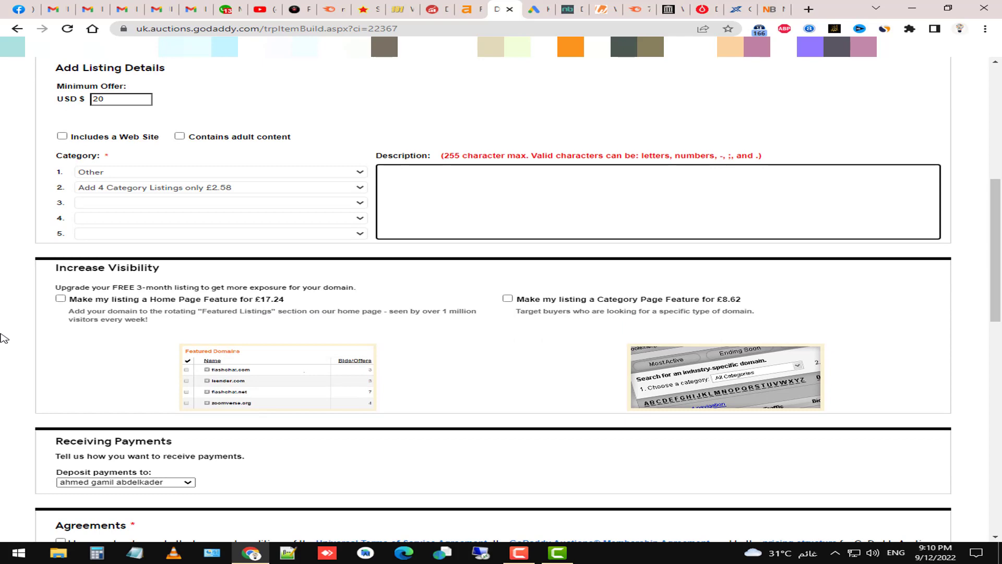
scroll(4, 338, down, 2)
scroll(26, 276, up, 1)
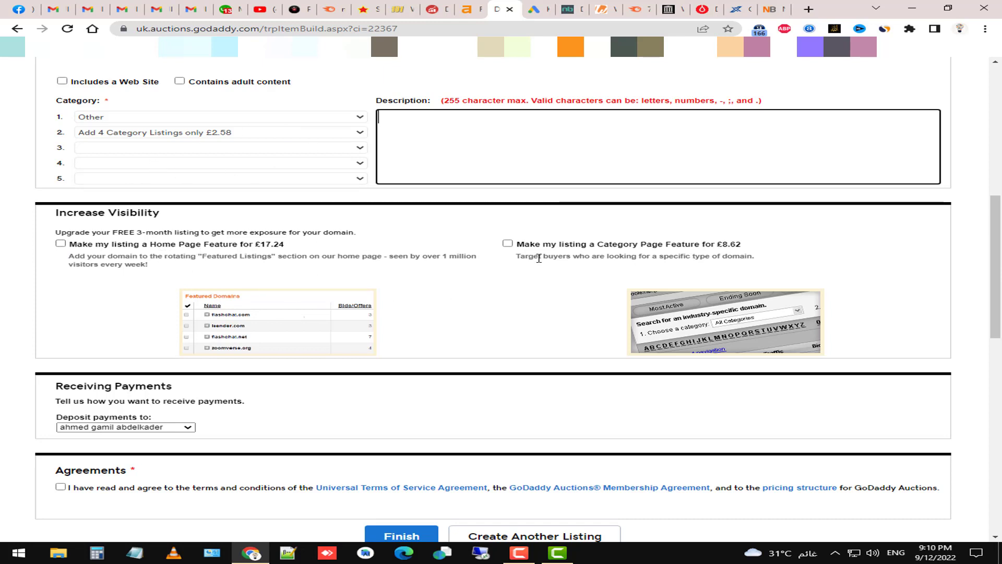
- Leave the filled-in listing, go to the GoDaddy Auctions home page and open a blank List a Domain form
scroll(340, 230, up, 7)
right_click(161, 105)
click(189, 115)
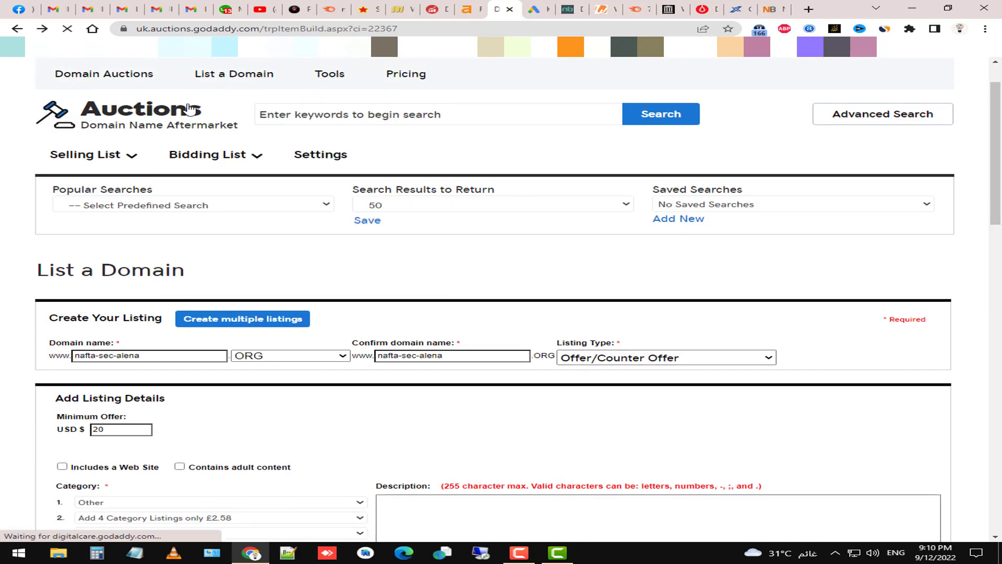
right_click(139, 117)
click(560, 105)
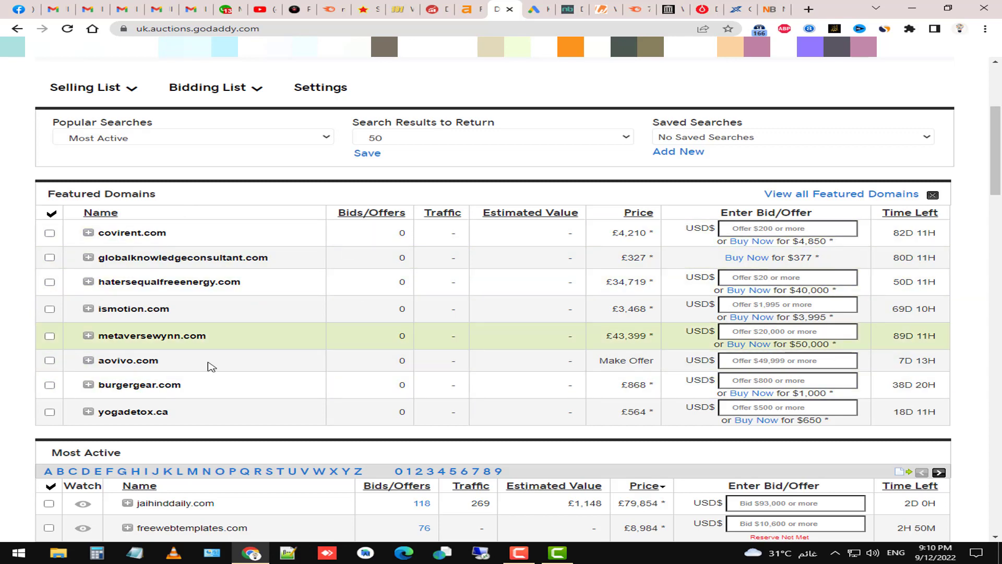
scroll(280, 335, up, 5)
click(103, 313)
click(93, 333)
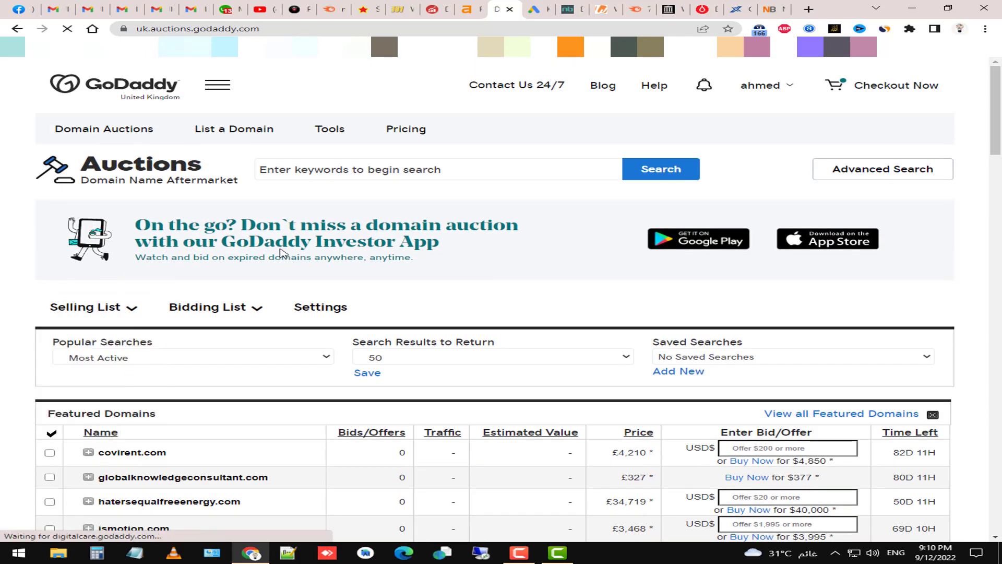
- Enter nafta-sec-alena with the ORG extension as the domain to list and repeat it in the confirmation field
scroll(127, 269, down, 3)
scroll(127, 269, down, 2)
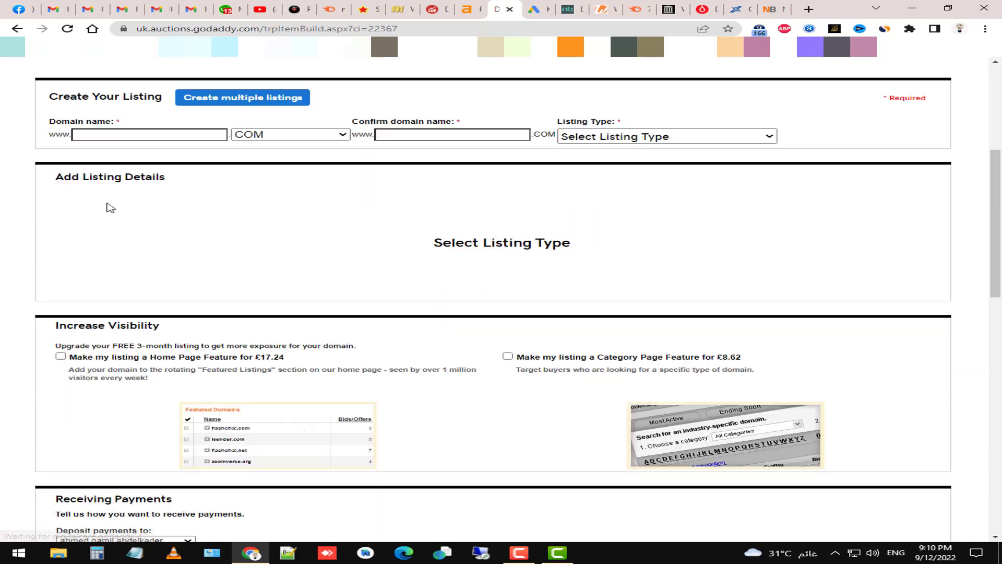
text(nafta-sec-alena)
click(310, 137)
click(272, 156)
click(434, 134)
text(nafta-sec-alena.org)
- Set the listing type to Offer/Counter Offer with Buy Now
click(581, 136)
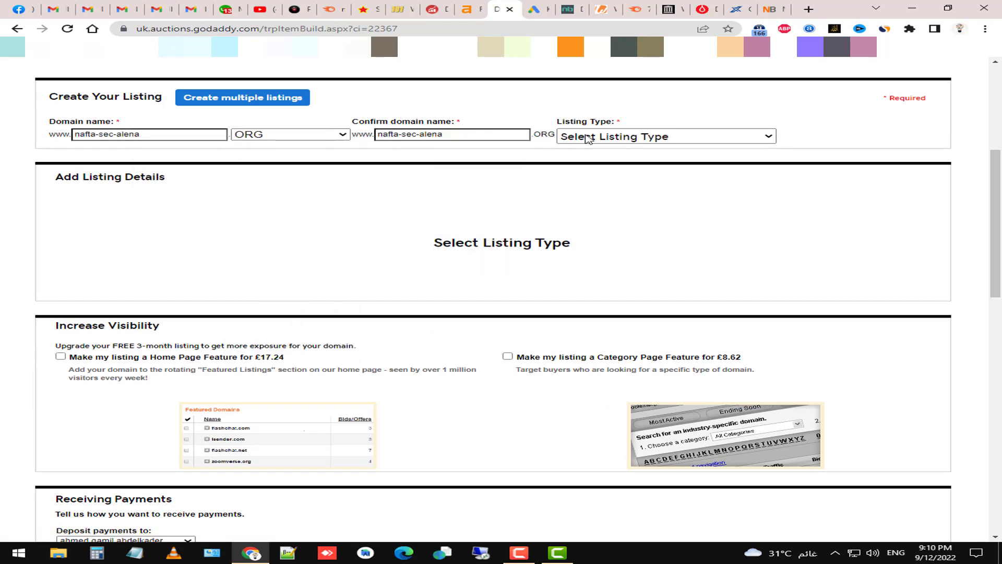
click(610, 177)
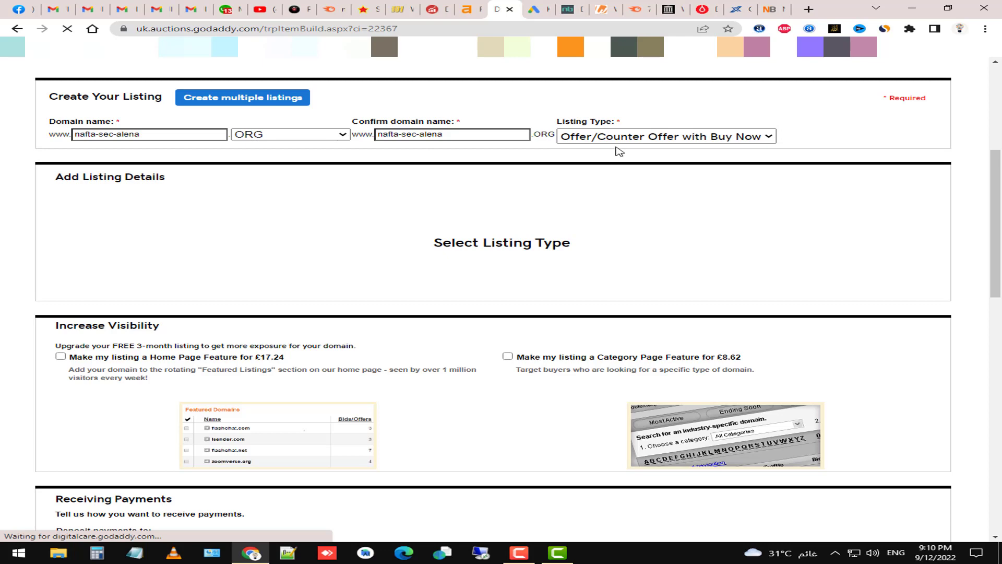
scroll(110, 205, down, 7)
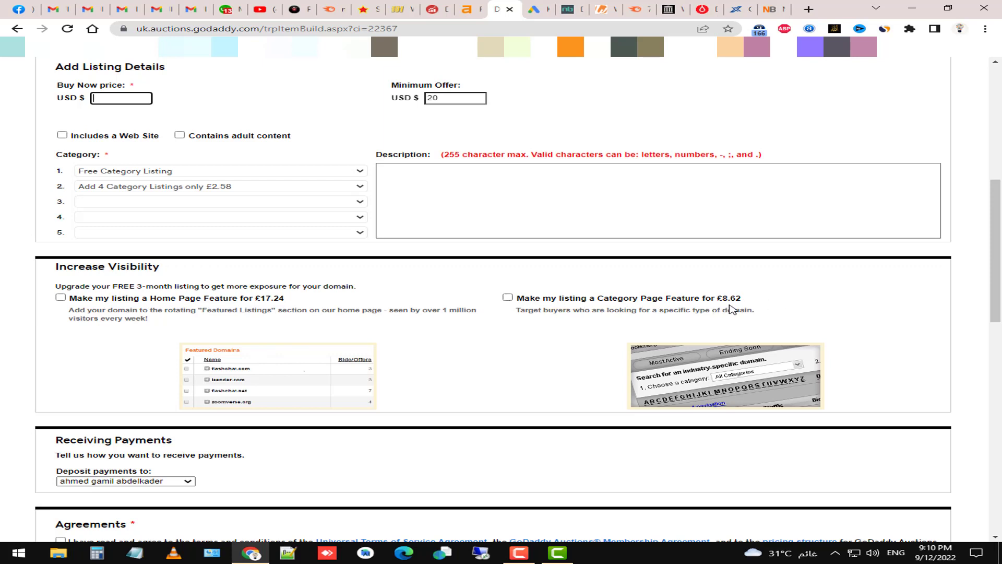
- Choose Books from the Consumer Goods & Services group as the listing's free category
click(175, 172)
scroll(192, 279, down, 10)
scroll(192, 298, up, 10)
scroll(192, 300, up, 4)
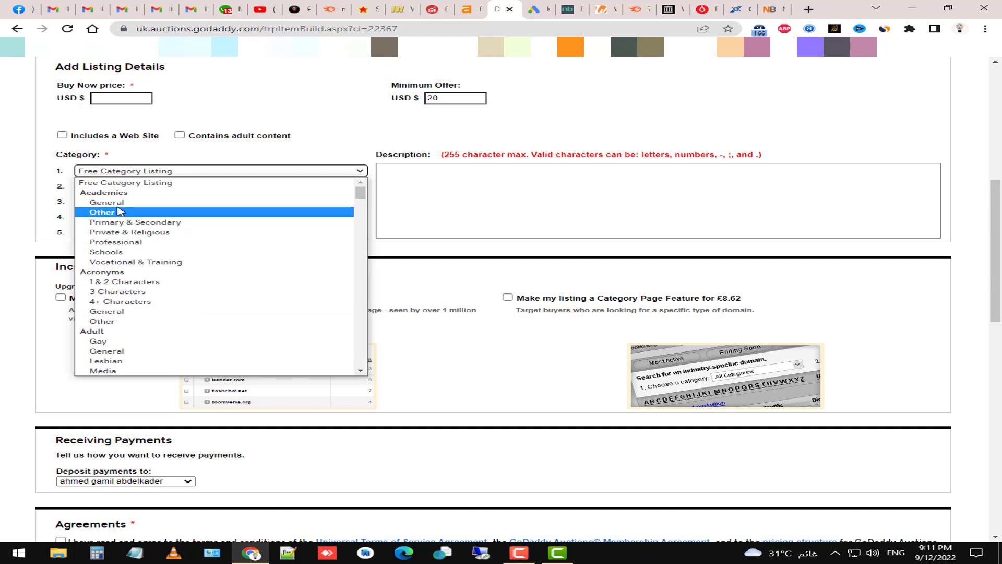
scroll(185, 311, down, 5)
scroll(186, 312, down, 4)
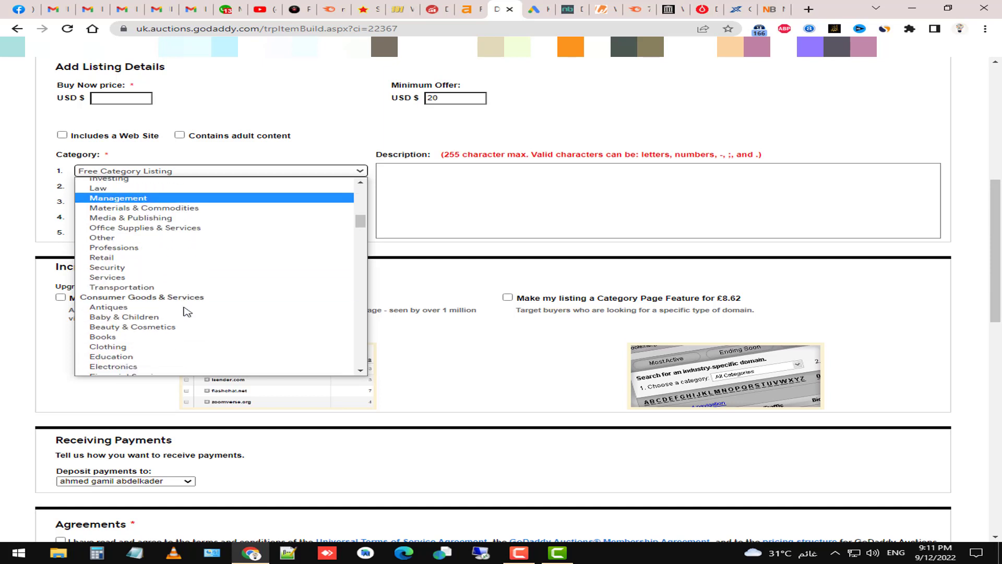
click(154, 337)
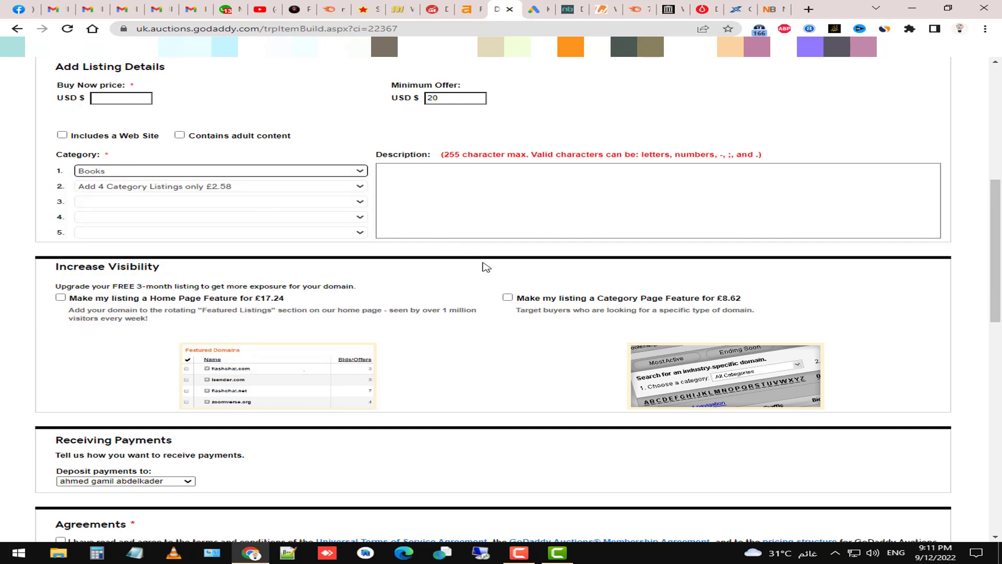
- Add the Category Page Feature upgrade to the listing and remove it again, keeping Books as the category
click(514, 302)
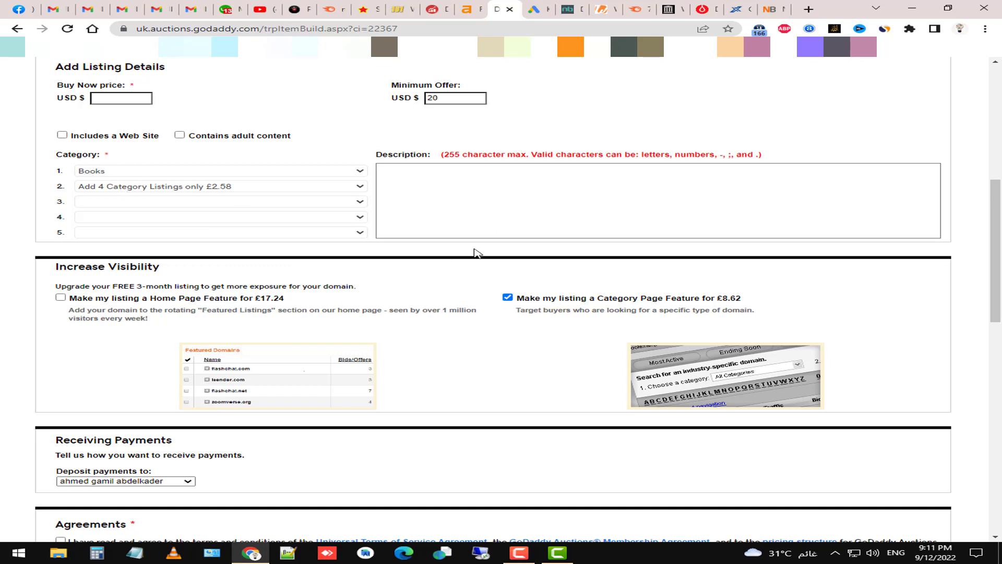
drag(748, 300, 725, 301)
click(519, 299)
click(207, 173)
click(207, 173)
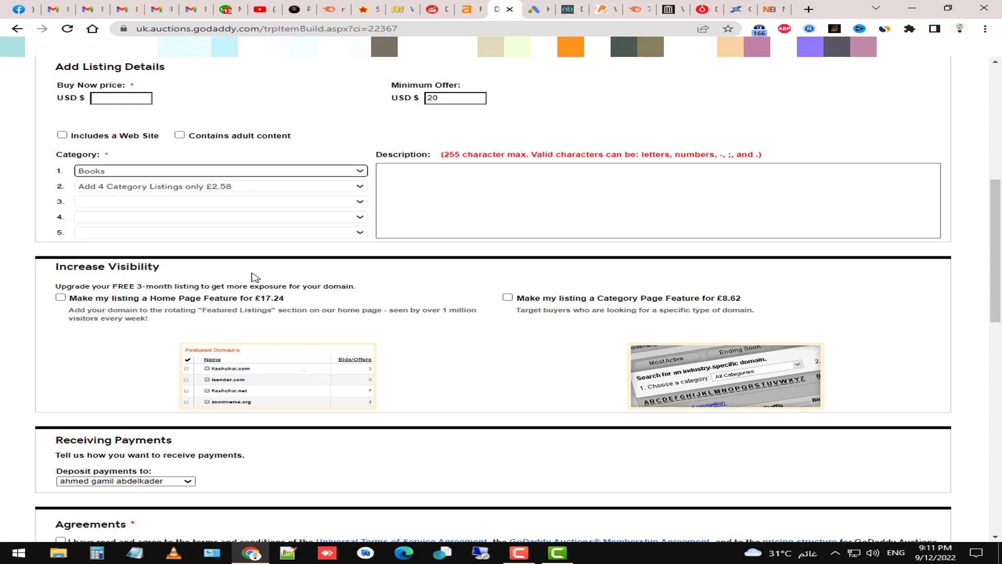
- Accept the terms of service, auctions membership agreement and pricing structure for the listing
scroll(86, 181, up, 1)
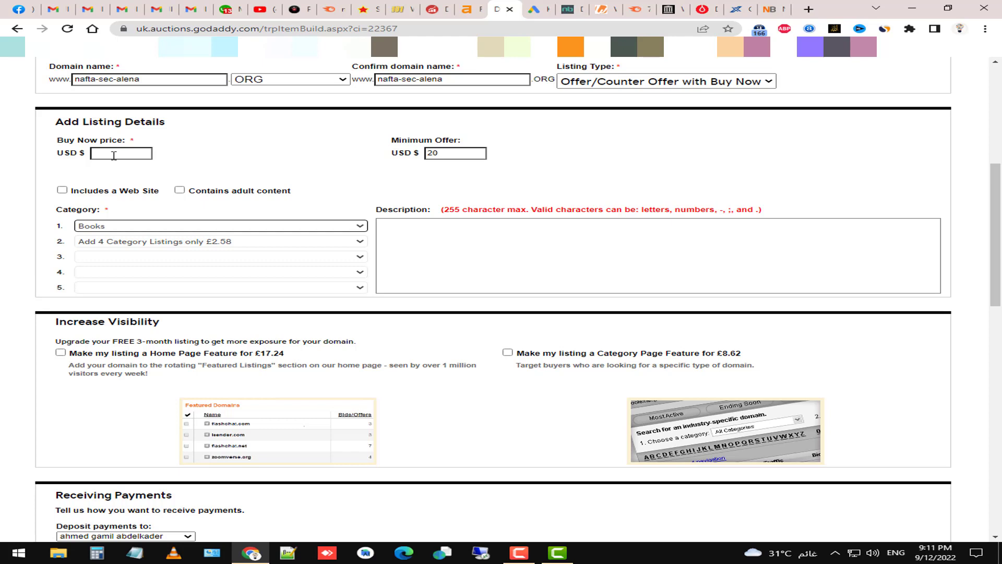
scroll(46, 258, down, 8)
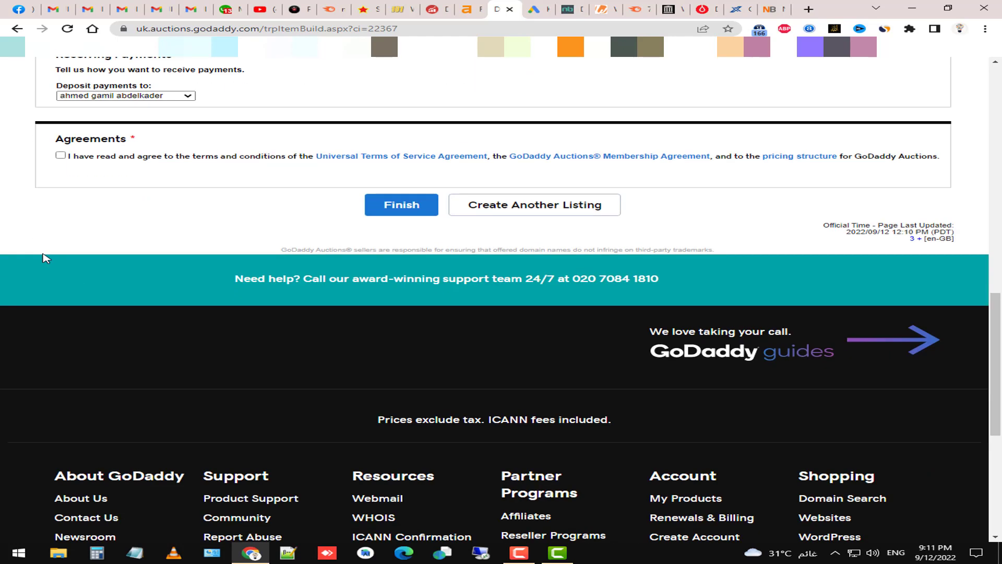
click(60, 155)
scroll(198, 323, up, 3)
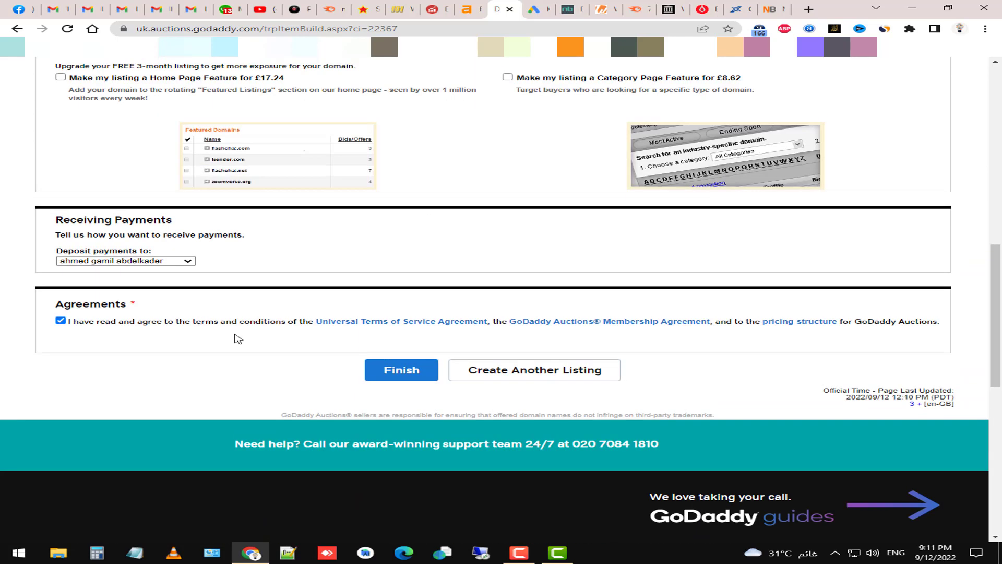
- Keep the Offer/Counter Offer with Buy Now listing type and set the Buy Now price to 20000 USD
scroll(477, 343, up, 9)
click(632, 303)
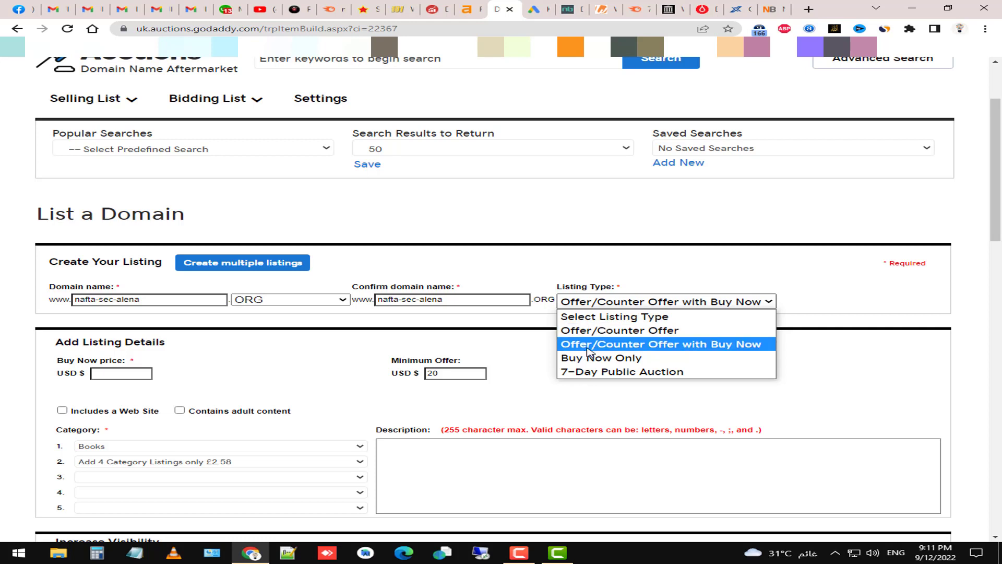
click(590, 350)
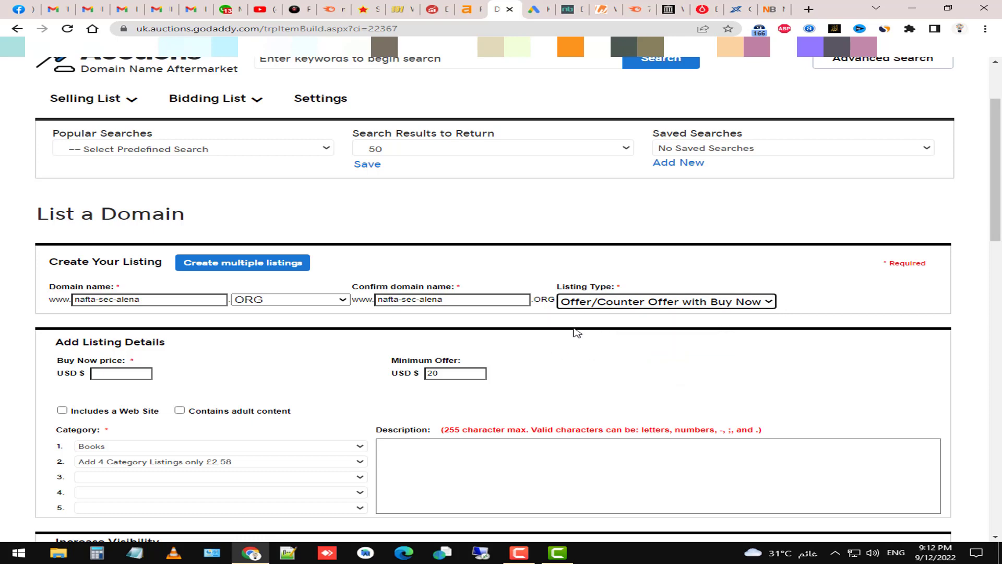
scroll(519, 360, down, 1)
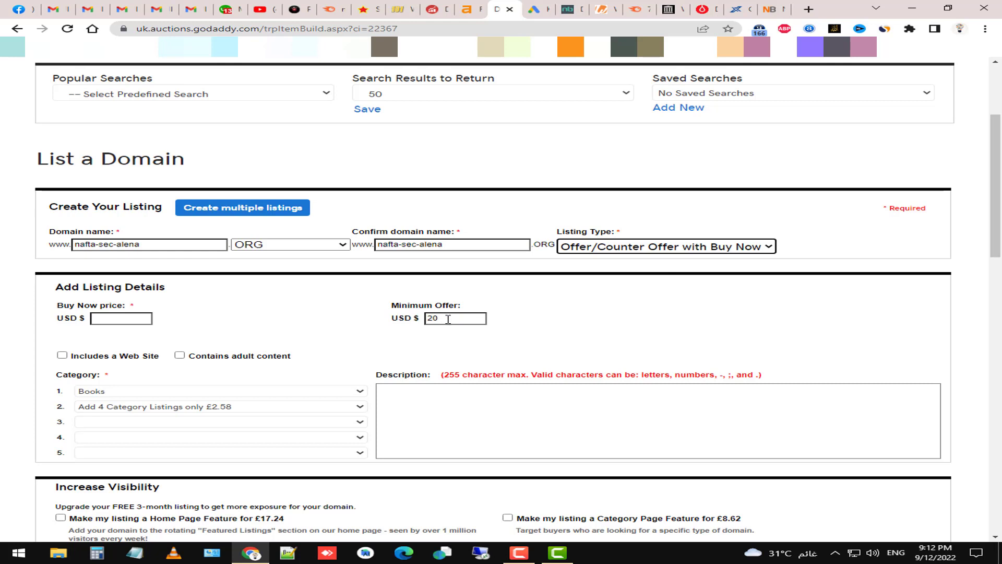
click(112, 321)
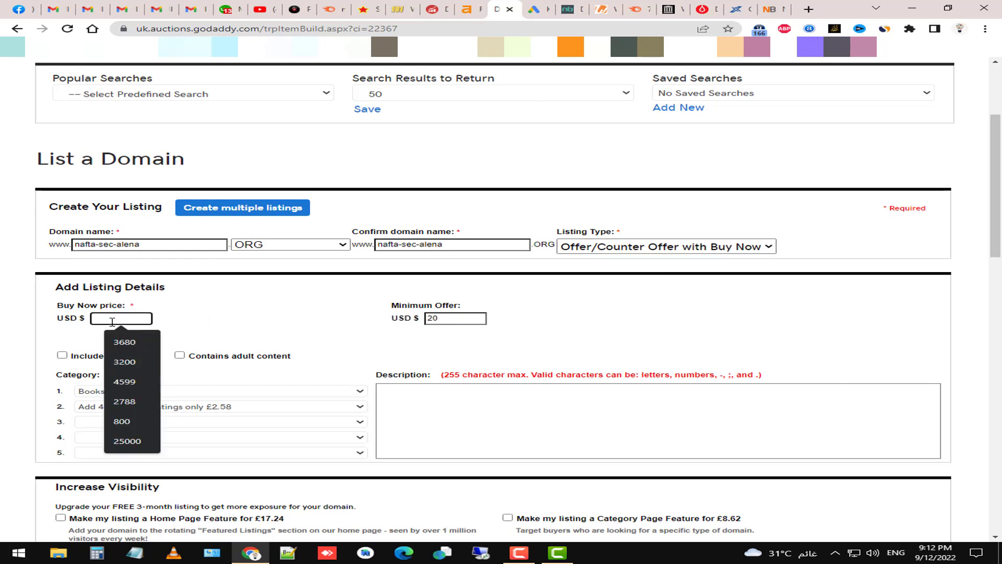
text(5000)
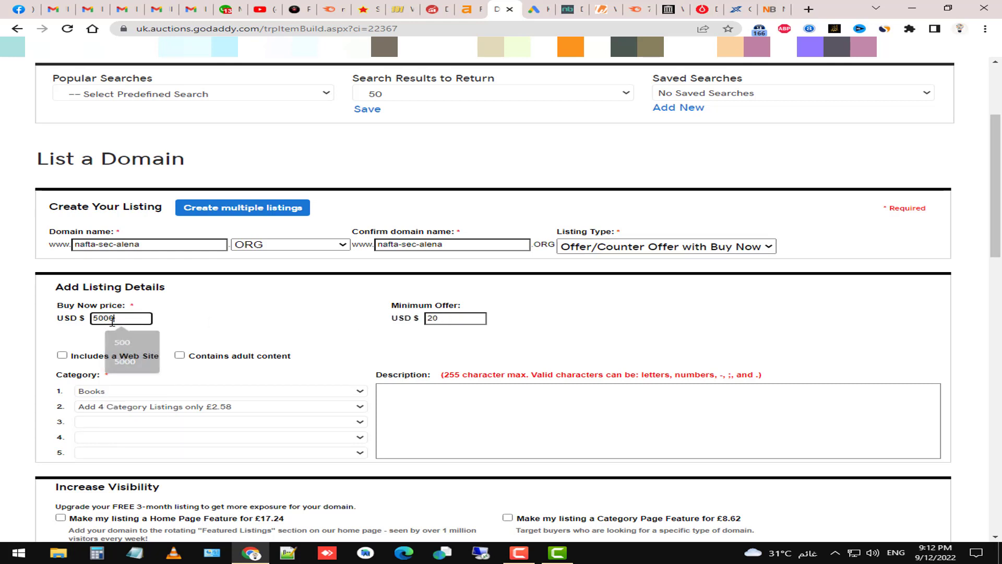
double_click(112, 320)
text(2000)
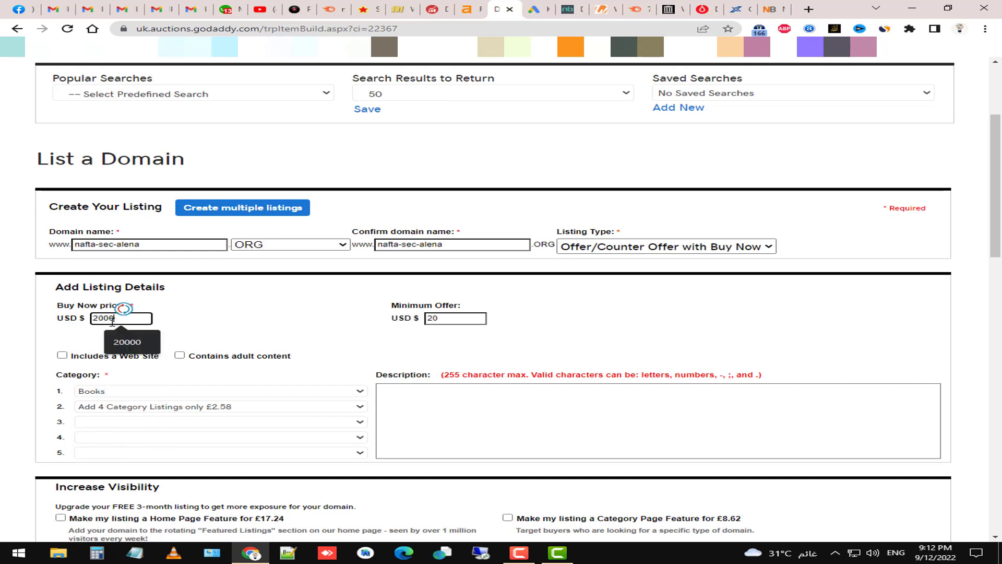
text(0)
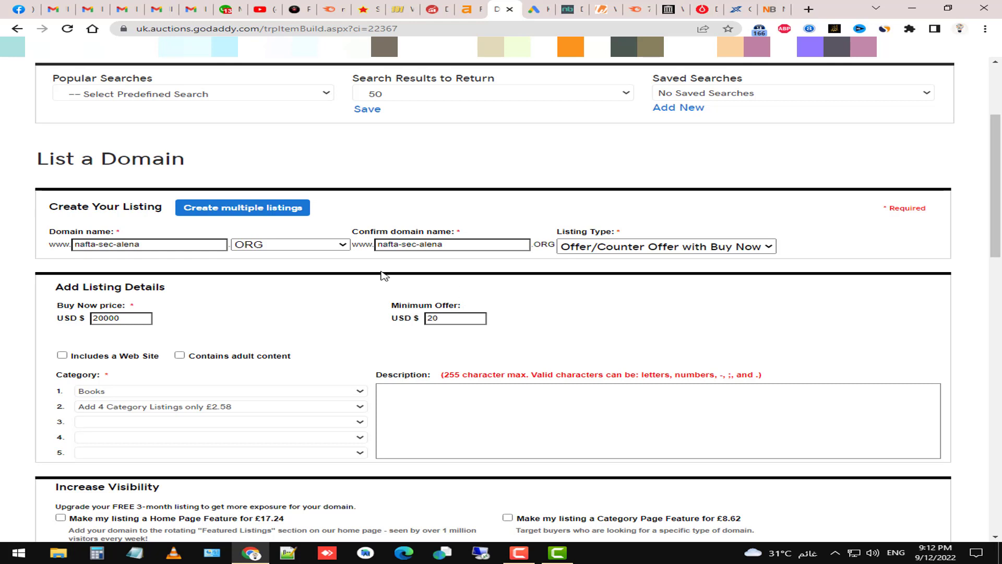
- Review the listing form from the Buy Now price down to the payment recipient, agreements and final submission
drag(37, 312, 120, 308)
click(178, 317)
scroll(445, 360, down, 8)
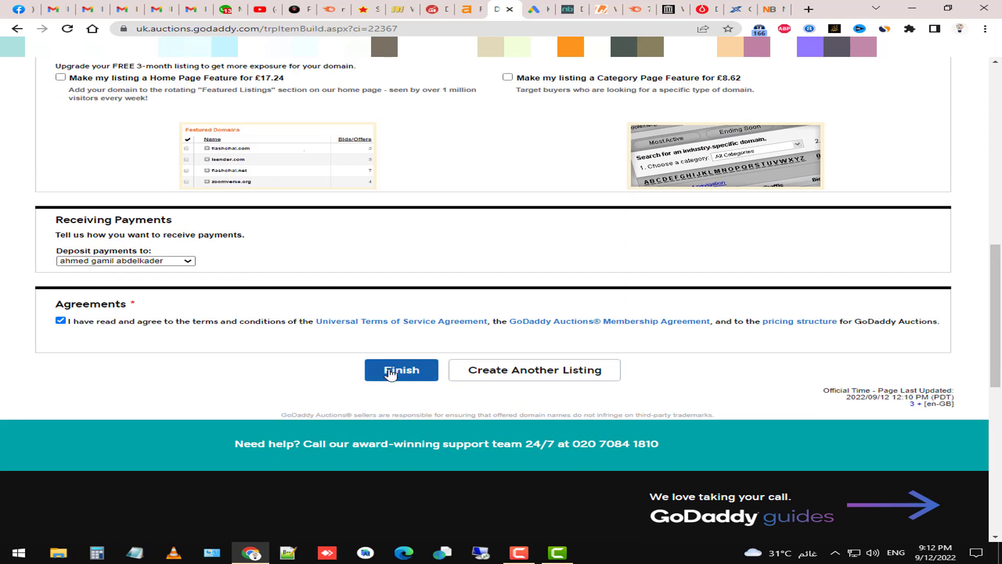
scroll(400, 372, up, 5)
scroll(410, 384, down, 5)
- Change the listing type to Buy Now Only
scroll(307, 228, up, 4)
scroll(307, 228, up, 4)
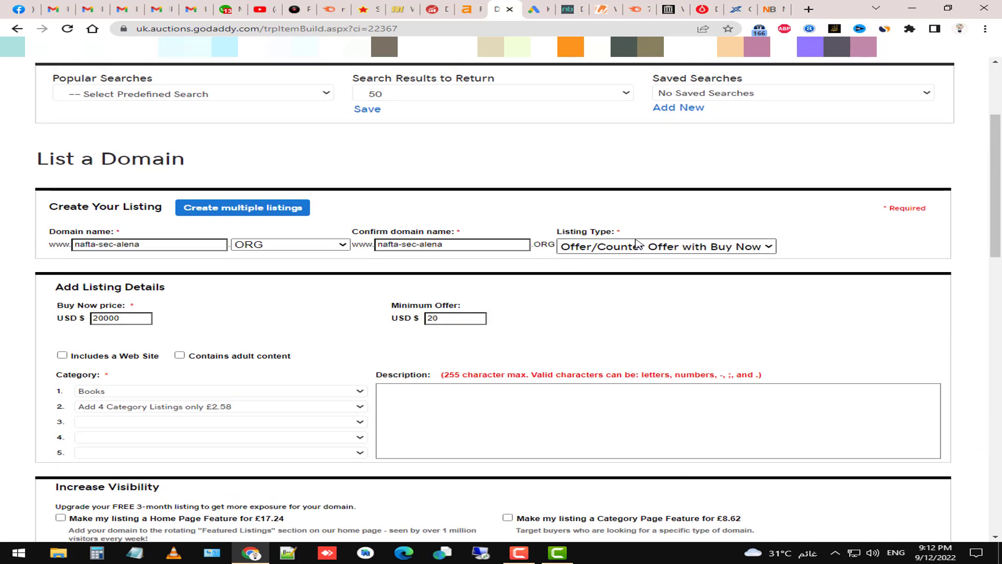
click(625, 249)
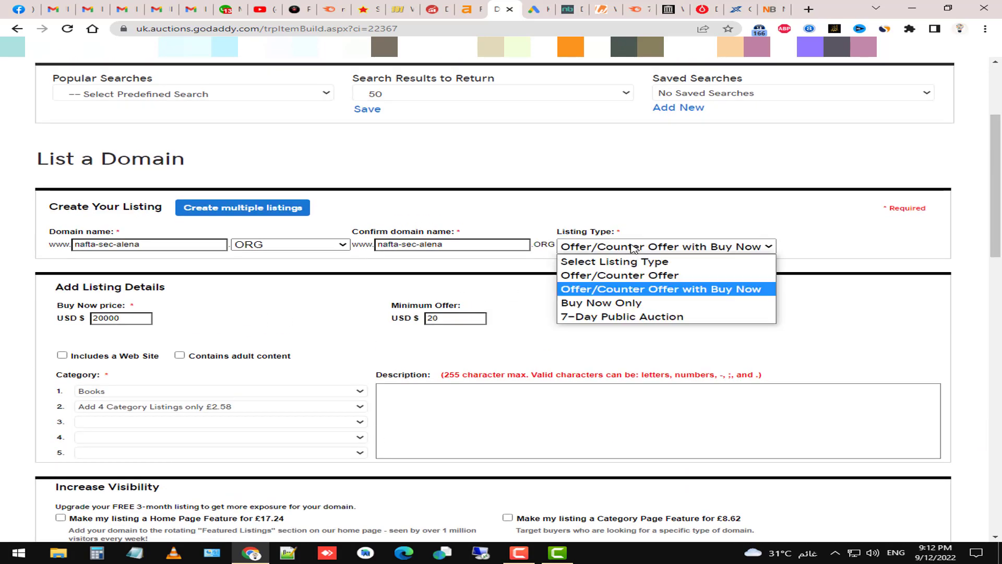
click(606, 303)
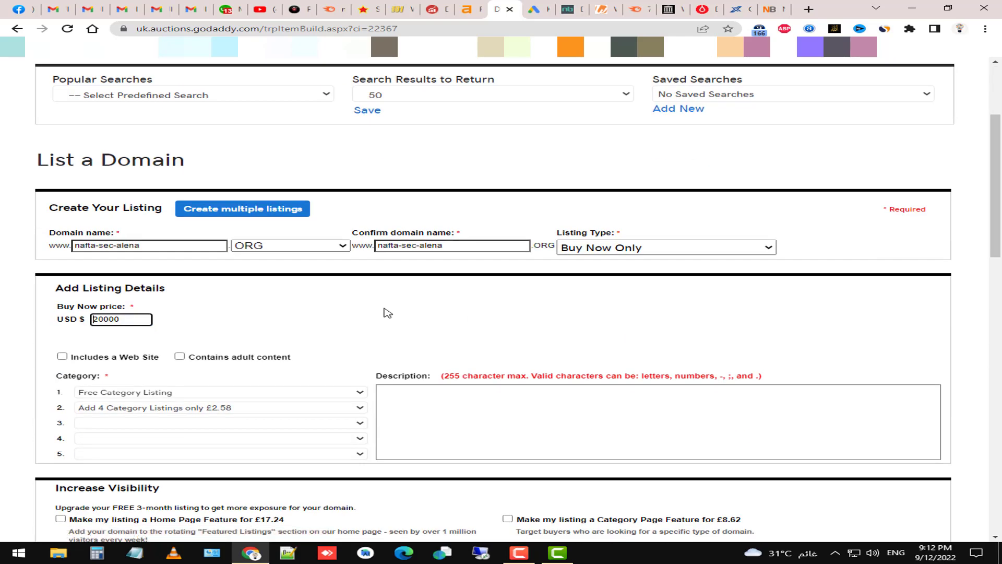
- Change the listing type to 7-Day Public Auction and set the starting bid amount to 20 USD
click(577, 249)
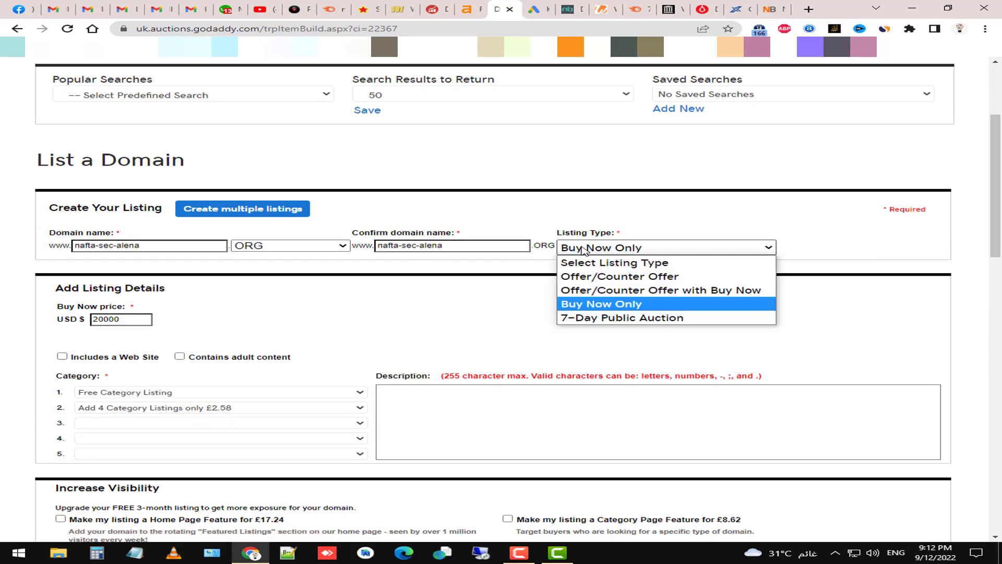
click(576, 320)
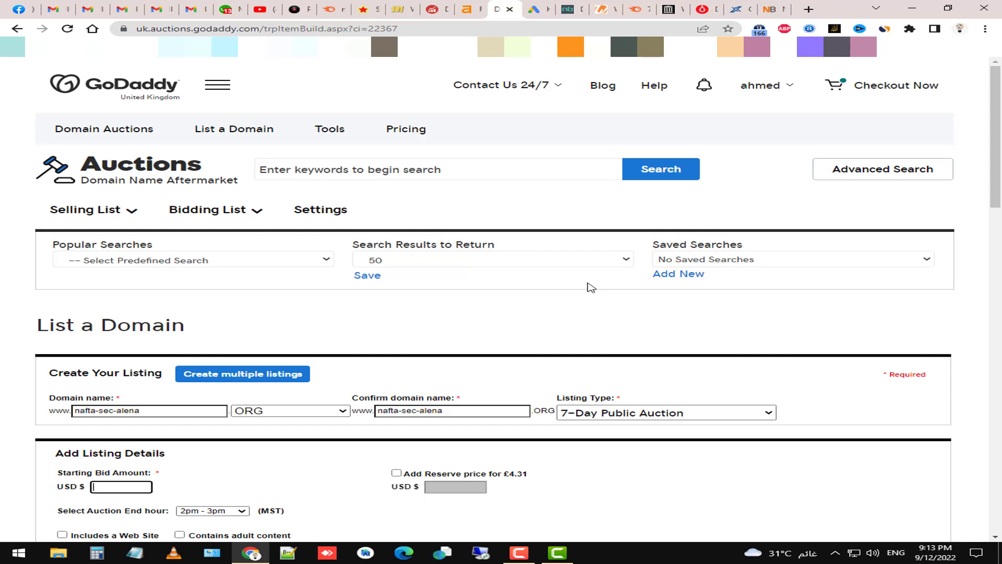
scroll(543, 287, down, 2)
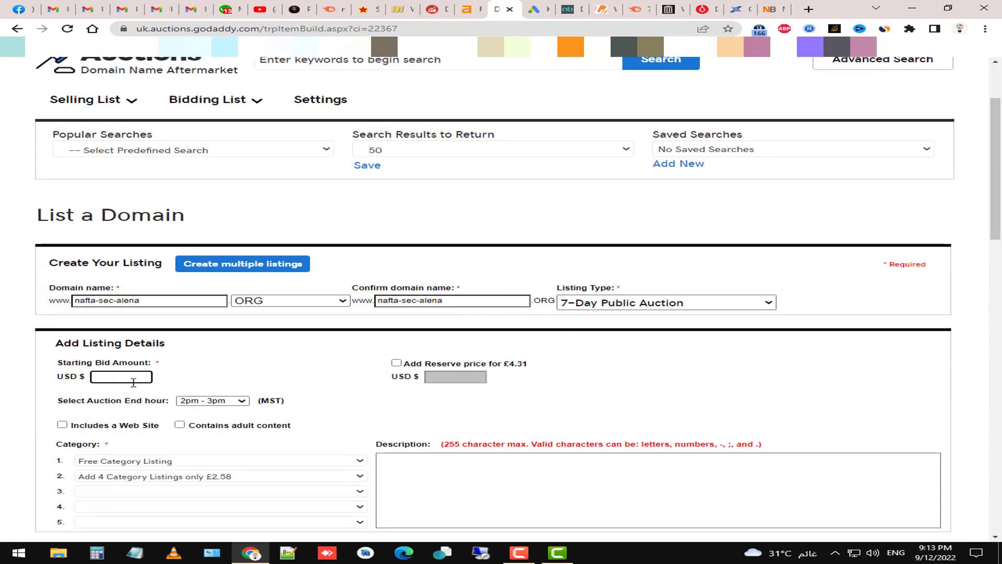
text(20)
click(180, 366)
scroll(179, 365, down, 1)
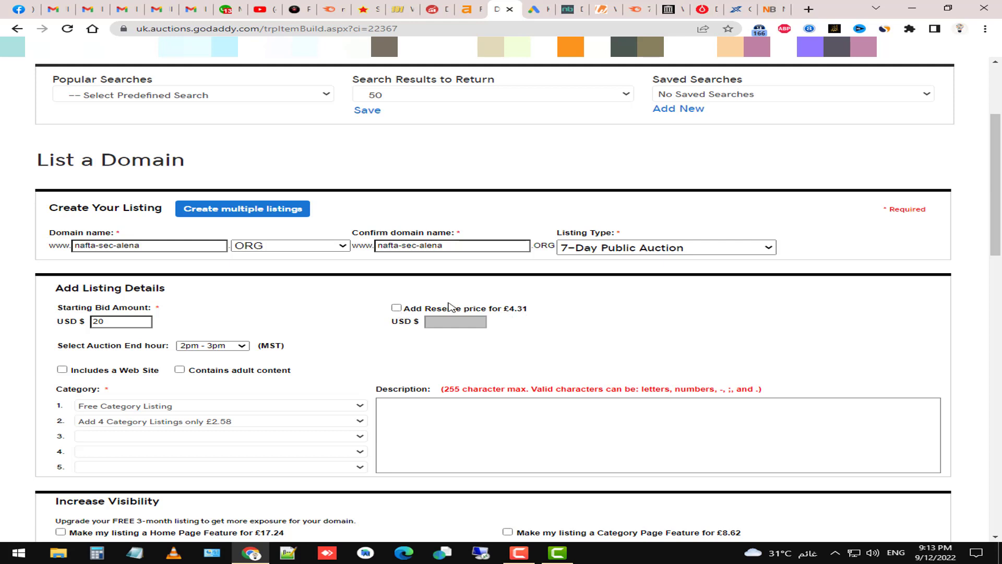
- Add a reserve price of 20000 USD to the auction and keep 7-Day Public Auction as the listing type
click(396, 309)
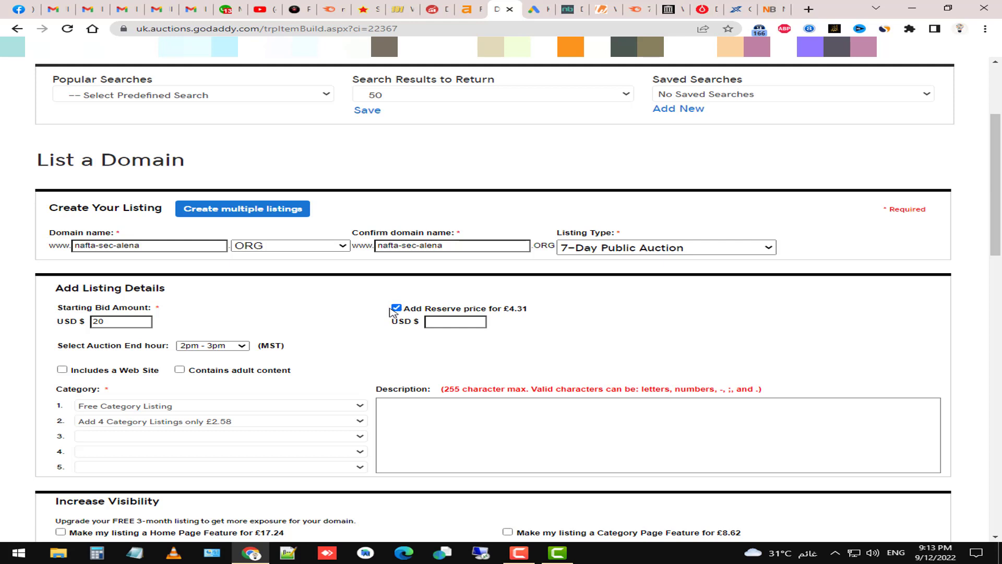
click(397, 308)
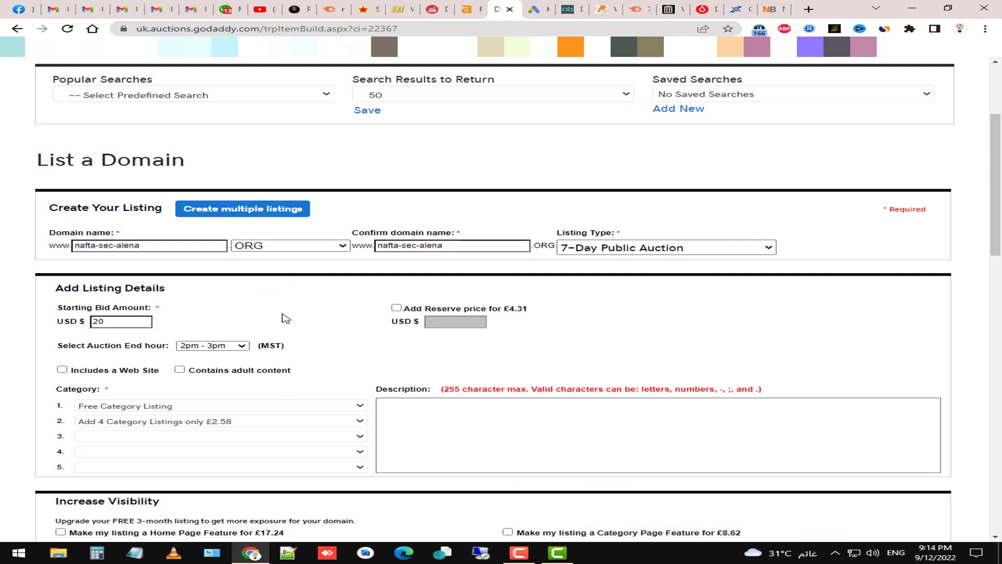
click(396, 308)
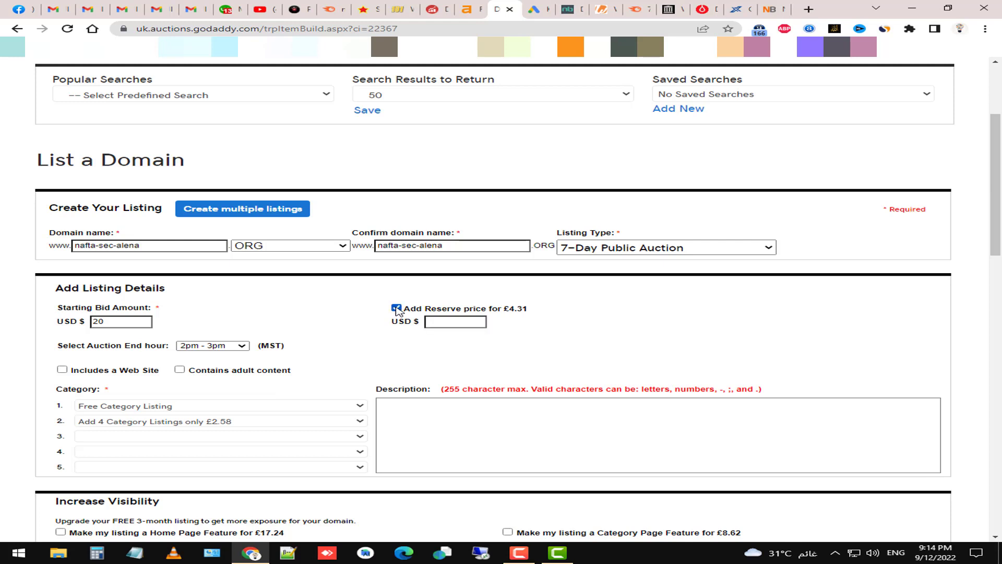
click(468, 322)
text(20000)
click(573, 329)
click(615, 252)
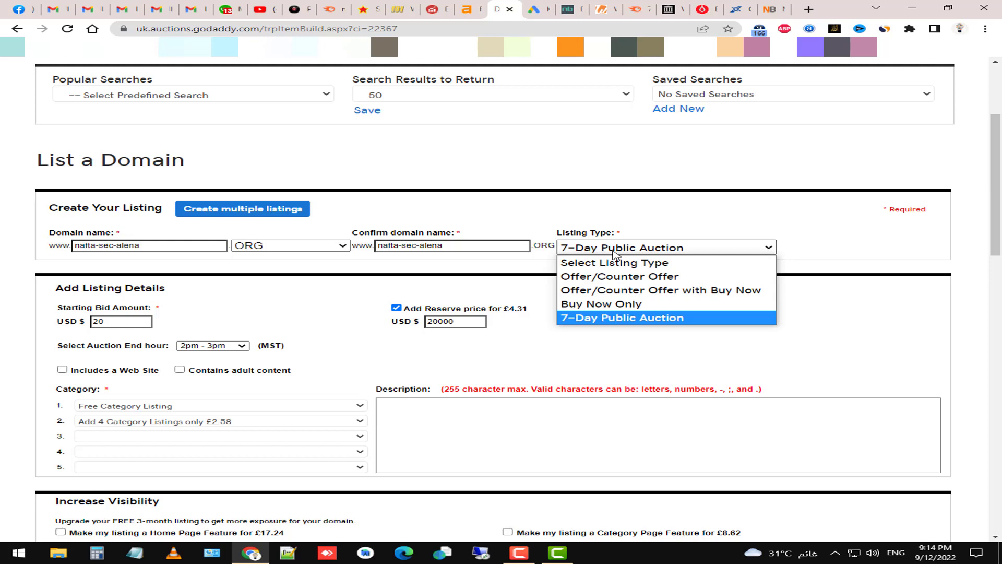
click(614, 253)
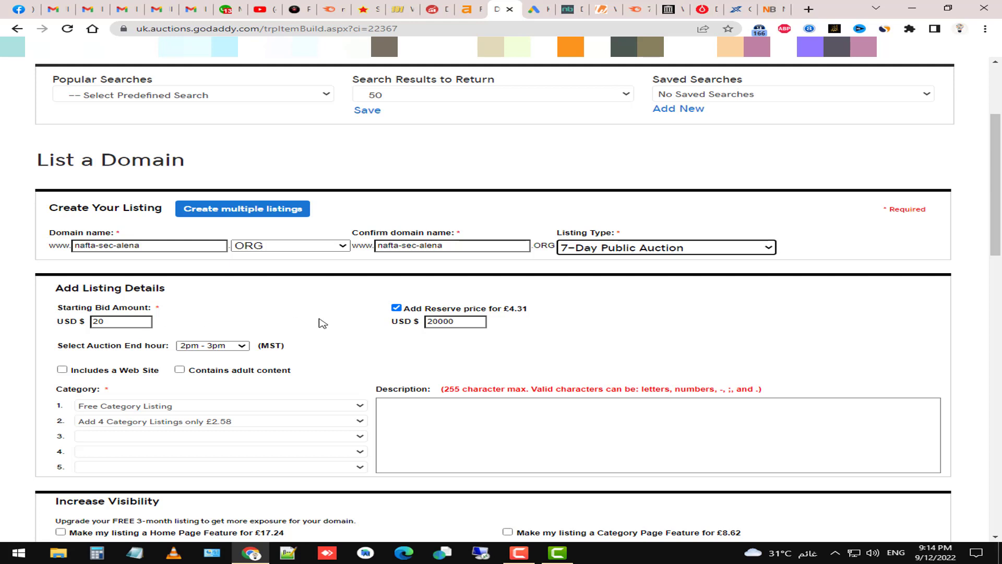
- Copy the domain name tcrecord.org from the NameBio sales results and return to review the GoDaddy listing form
click(559, 12)
drag(160, 239, 71, 233)
key(ctrl+c)
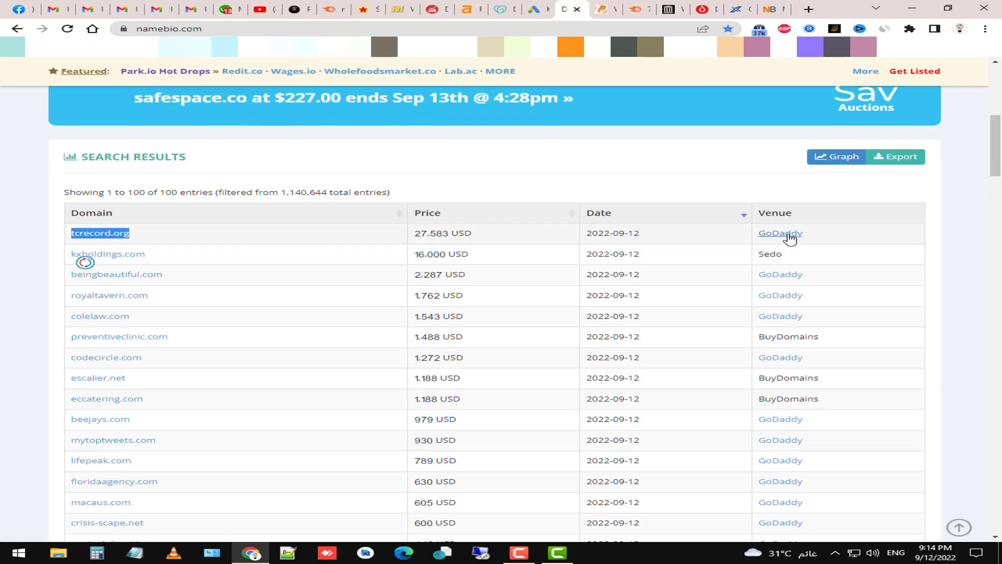
click(502, 9)
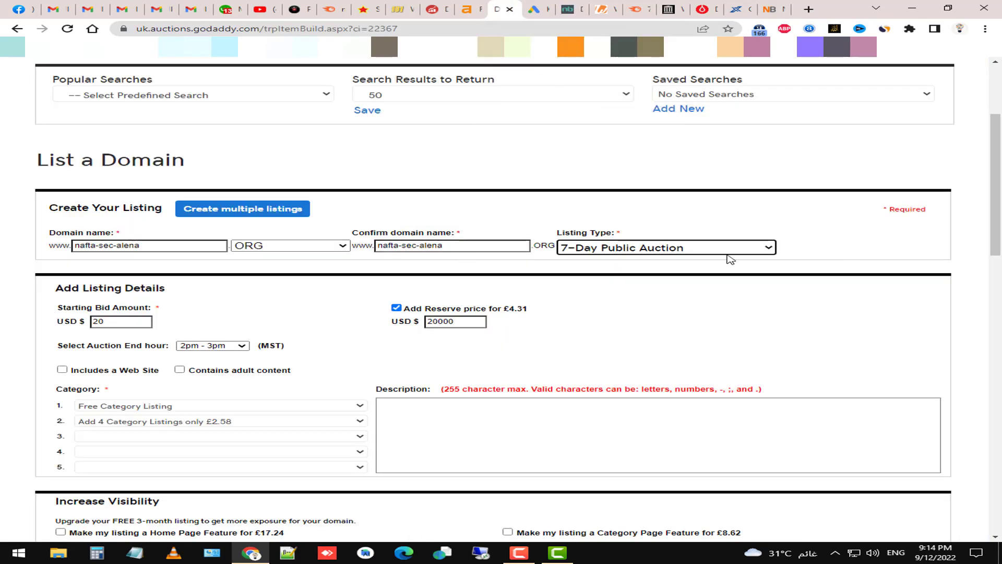
scroll(261, 339, down, 6)
scroll(506, 332, up, 8)
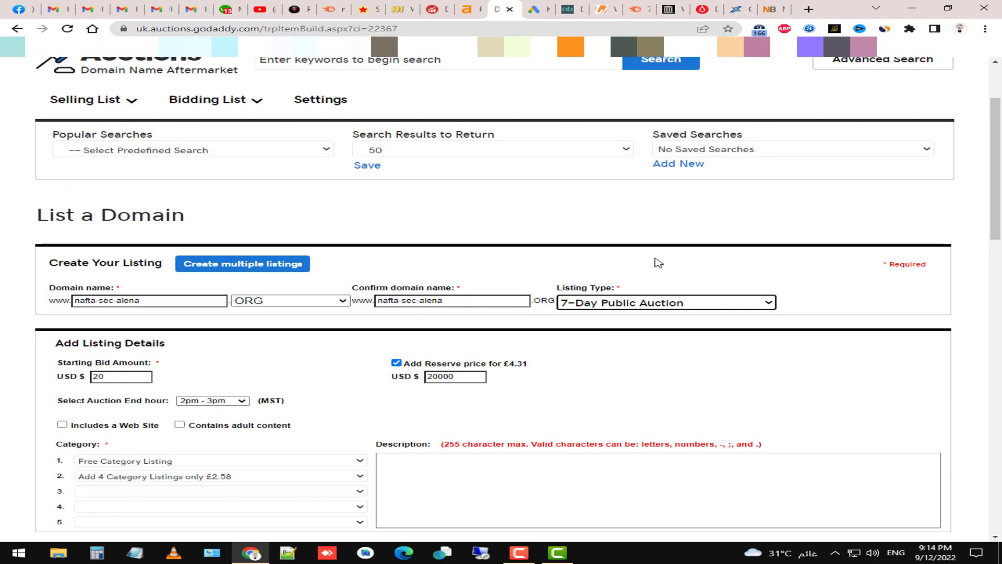
- Open Flippa's domain search page, flippa.com/search filtered to the domain property type, in a new browser tab
key(ctrl+t)
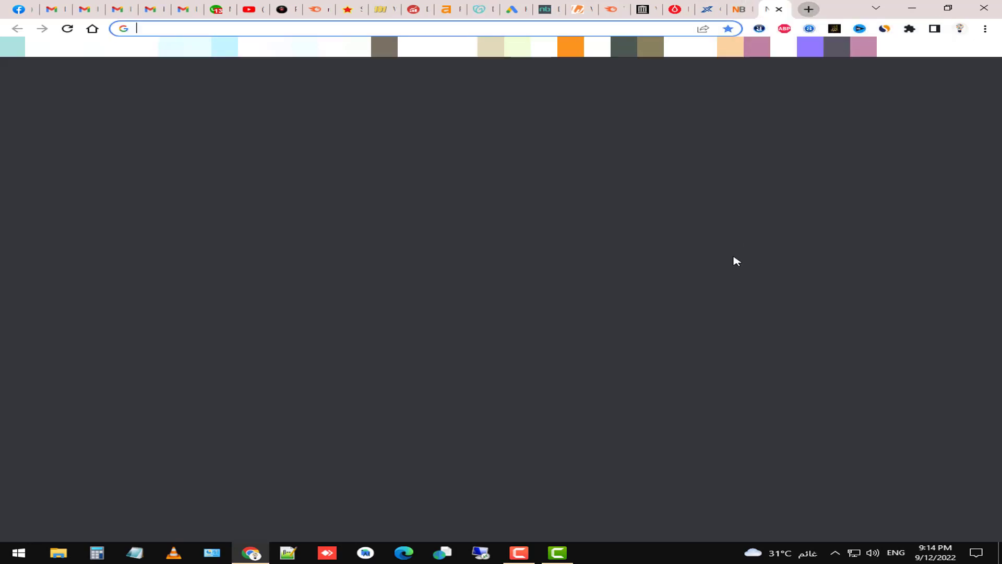
text(flippa.com/search?filter%5Bproperty_type%5D=domain)
key(Return)
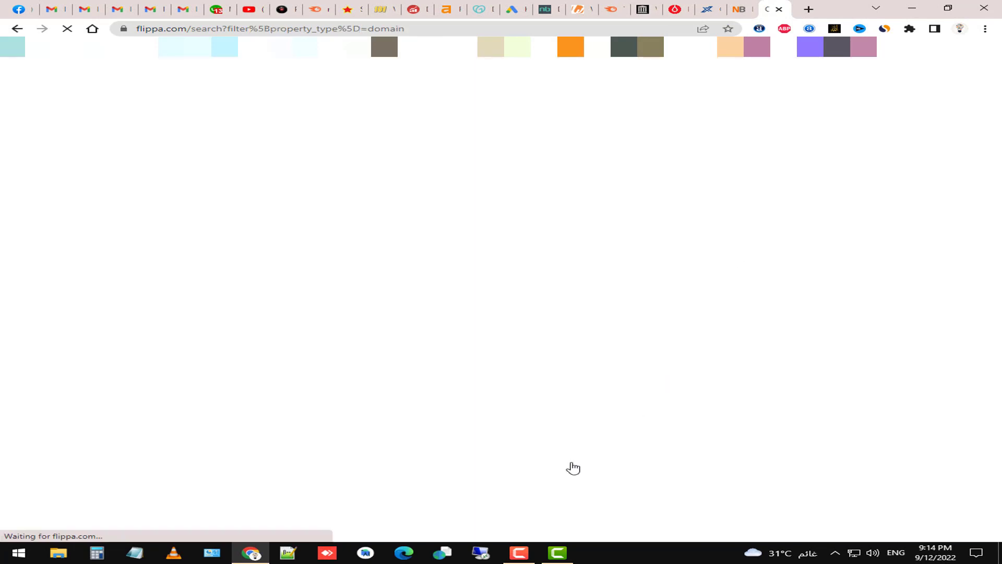
click(520, 553)
click(806, 429)
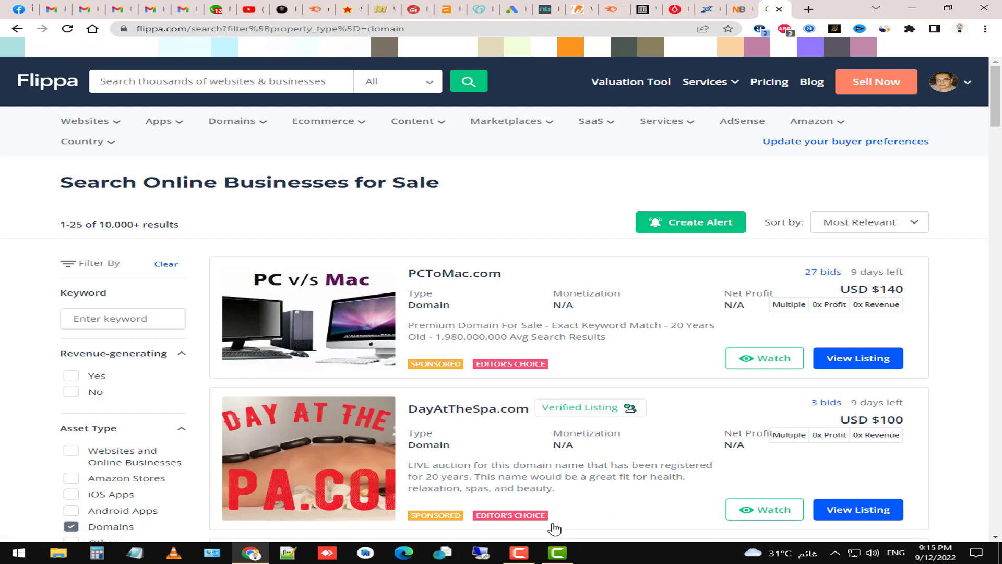
click(528, 554)
click(531, 556)
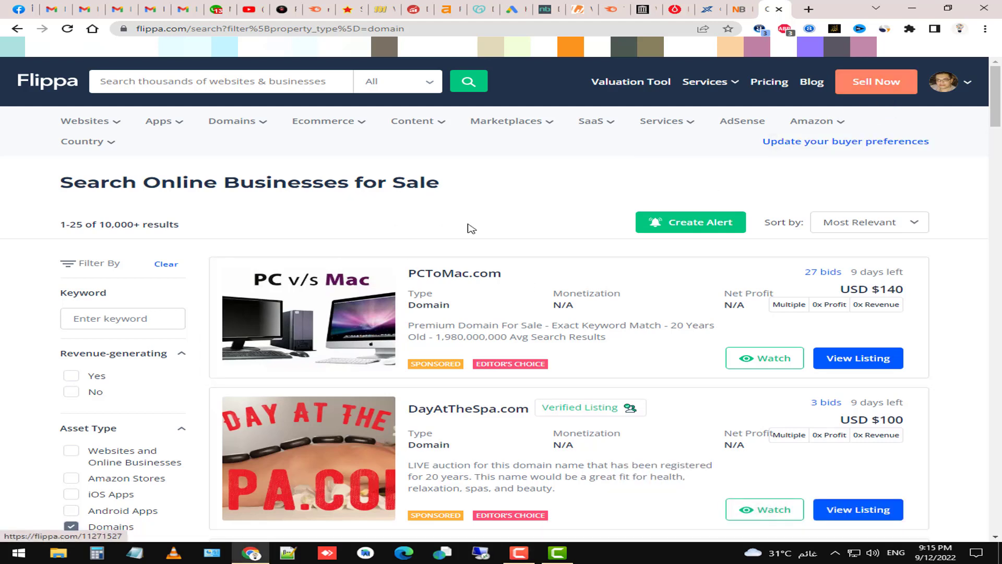
- Start a Flippa sale listing for nafta-sec-alena.org and choose Domain as the asset type
click(864, 92)
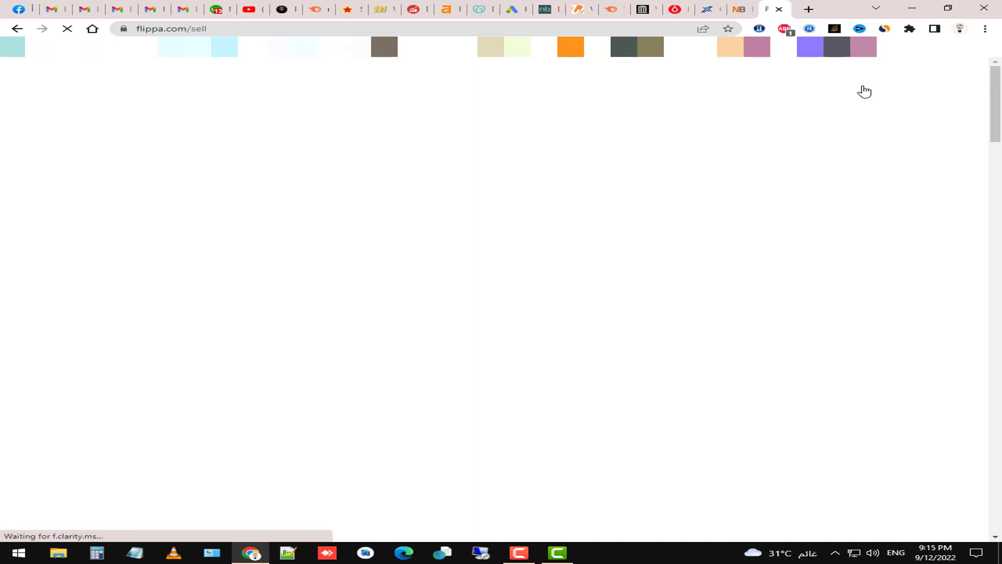
click(361, 260)
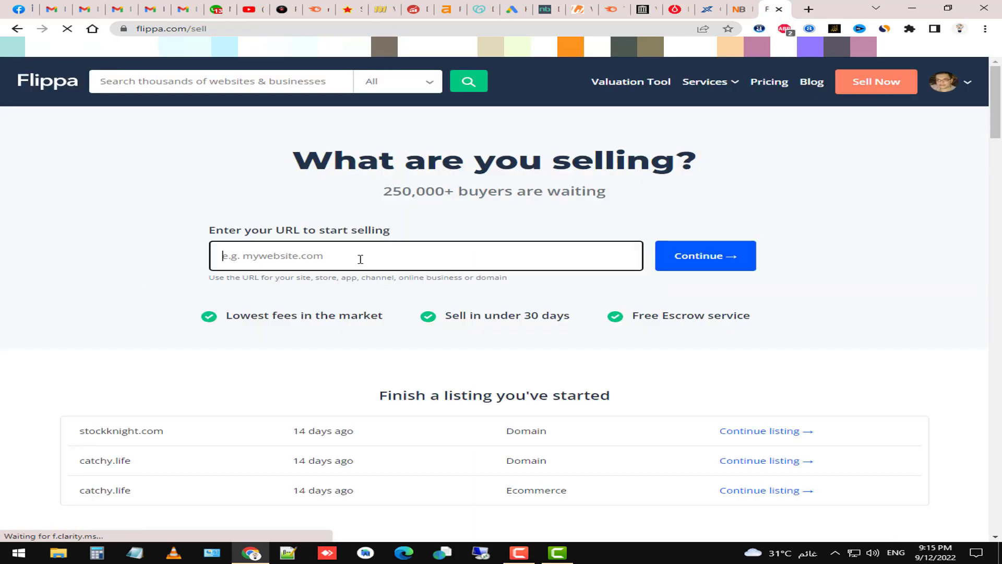
text(nafta-sec-alena.org)
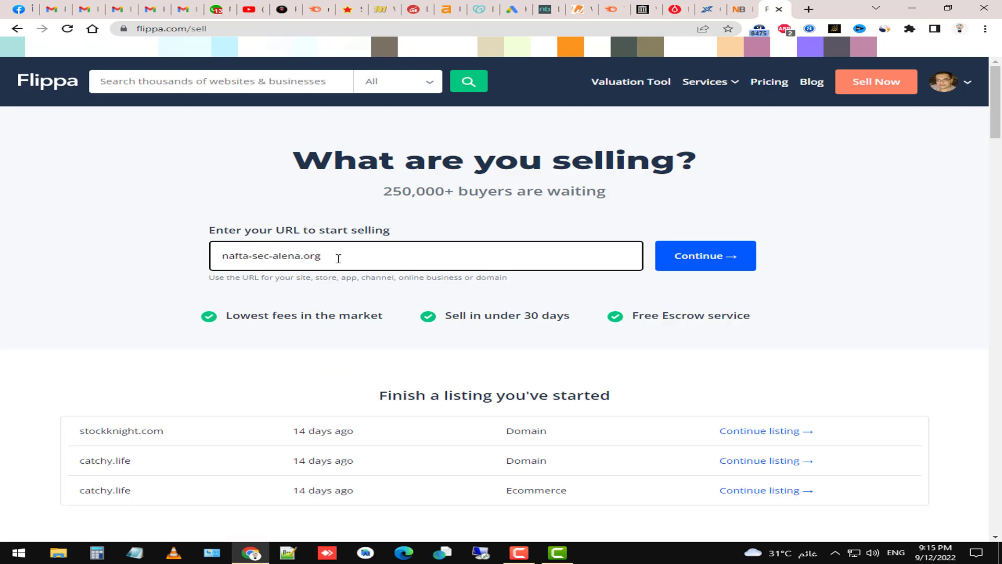
click(704, 259)
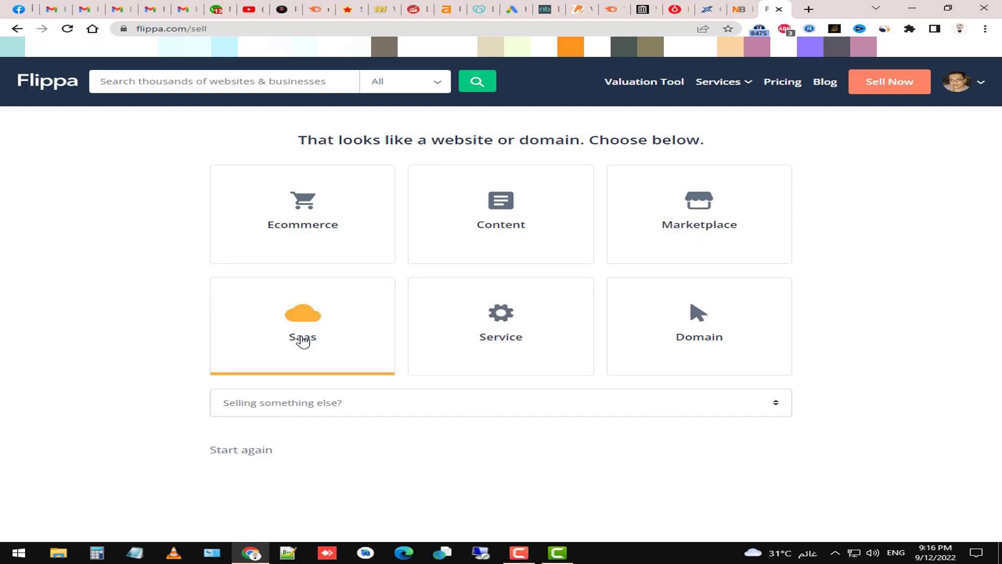
click(713, 336)
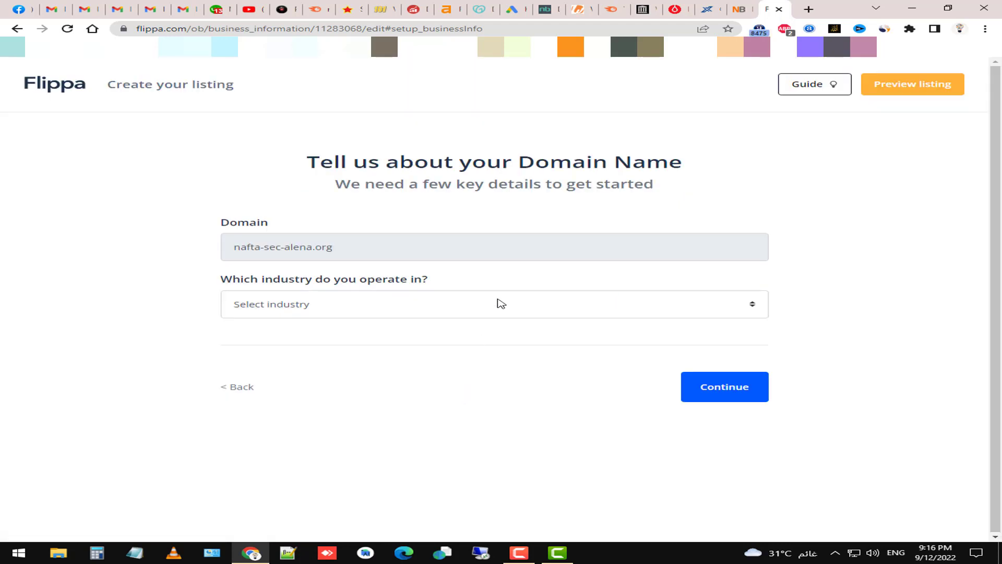
- Set the domain's industry to Internet with the sub-industry Domaining and proceed to the products question
click(501, 304)
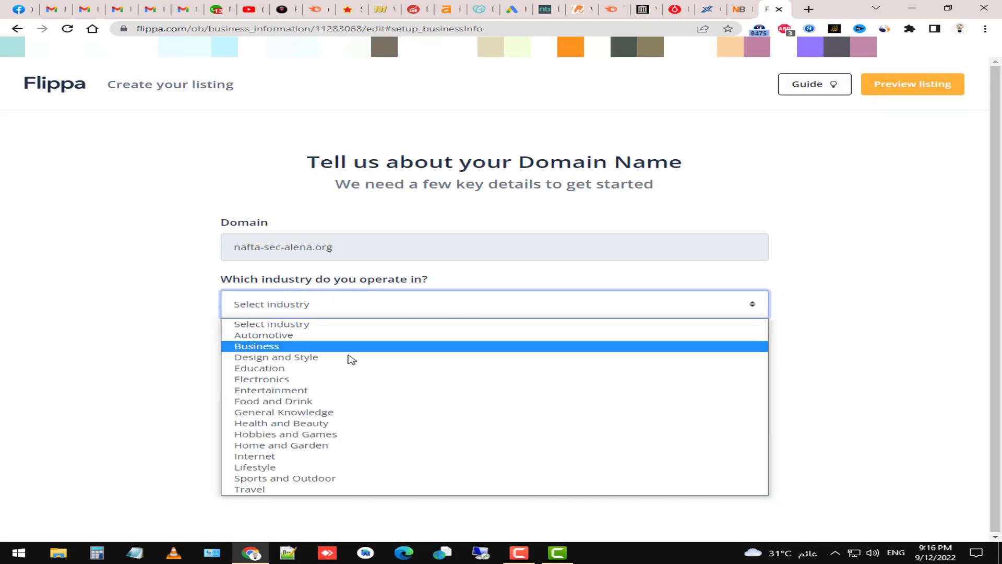
click(368, 455)
click(512, 359)
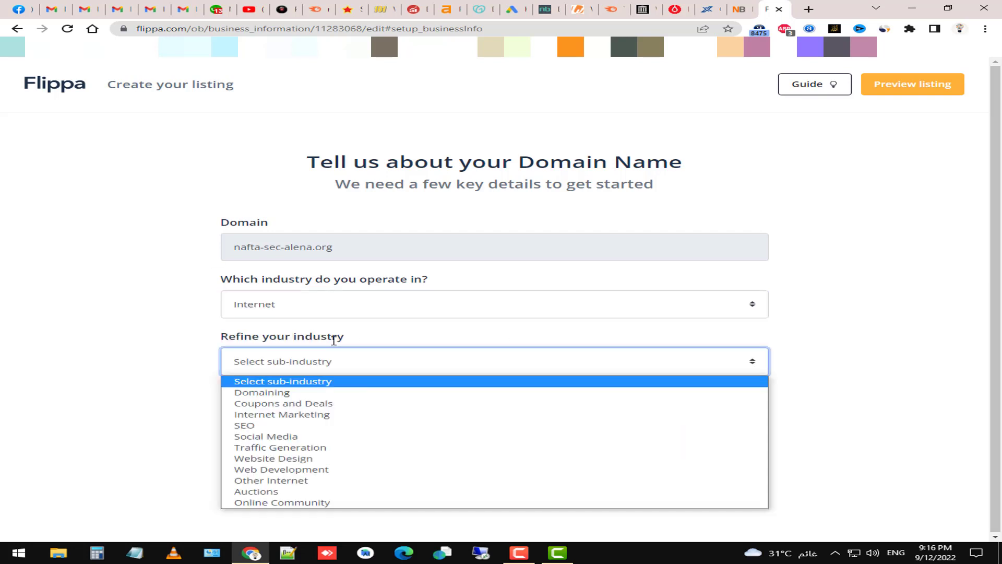
click(344, 392)
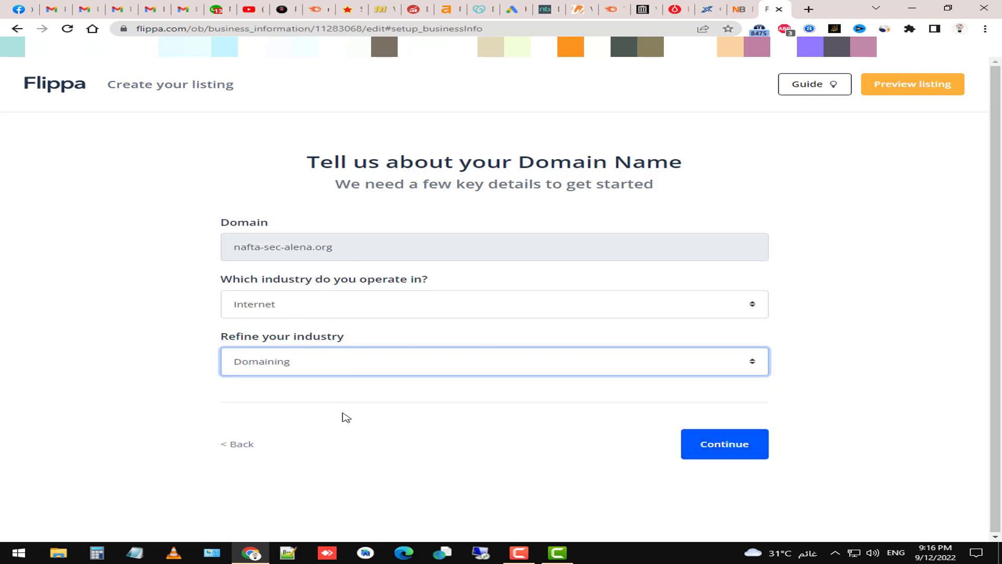
click(704, 443)
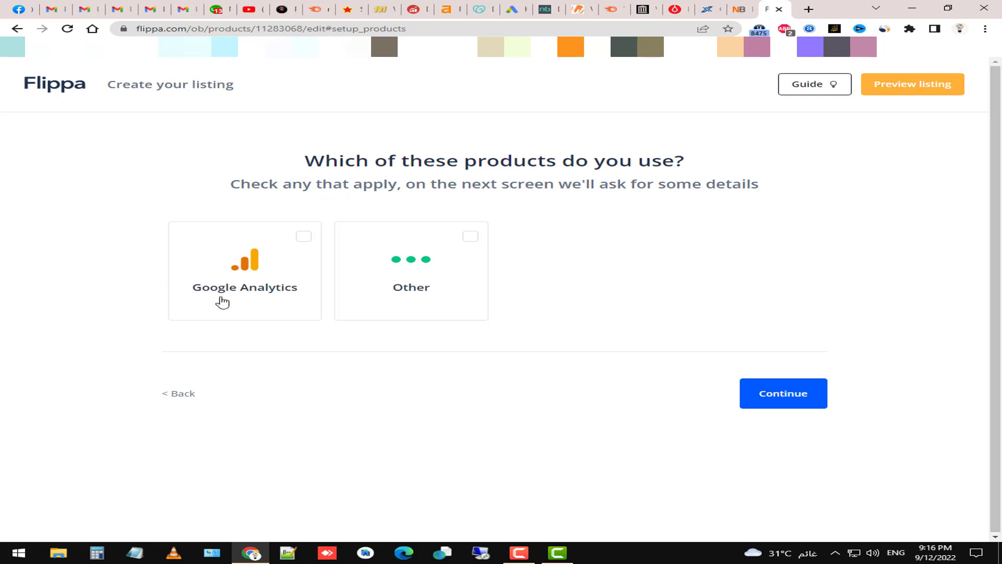
- Select Other as the product used and proceed past the data integrations to the financials
click(400, 296)
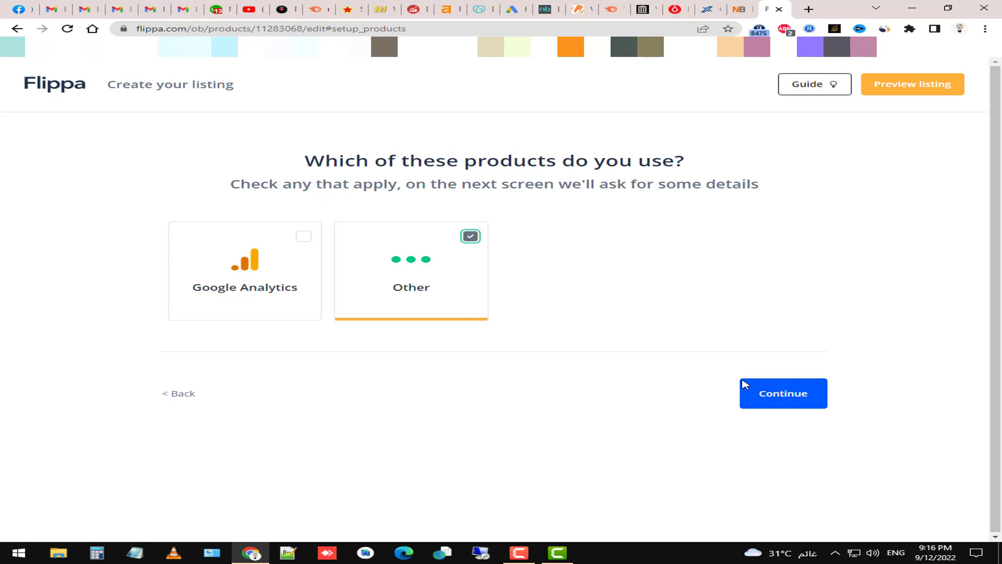
click(770, 398)
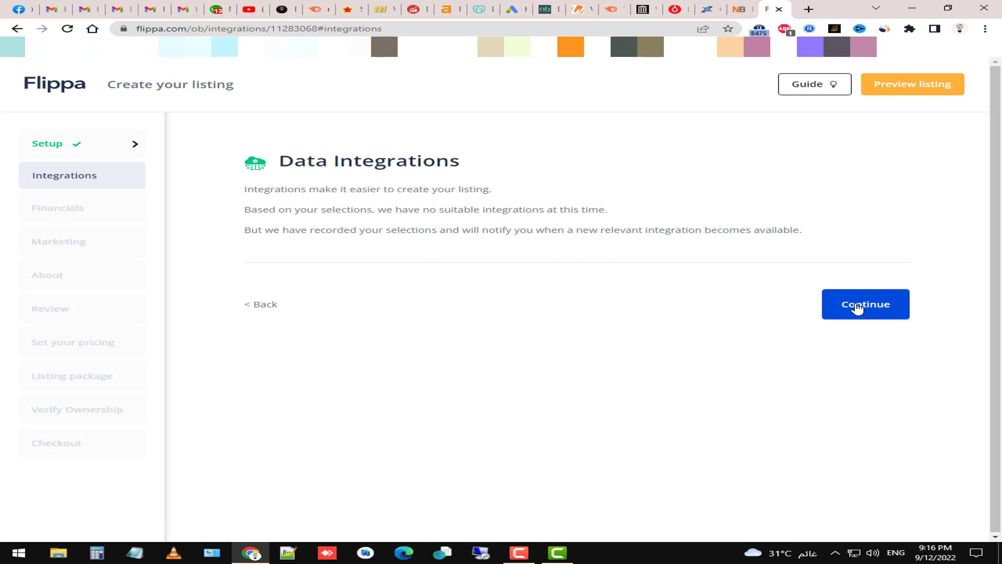
click(856, 305)
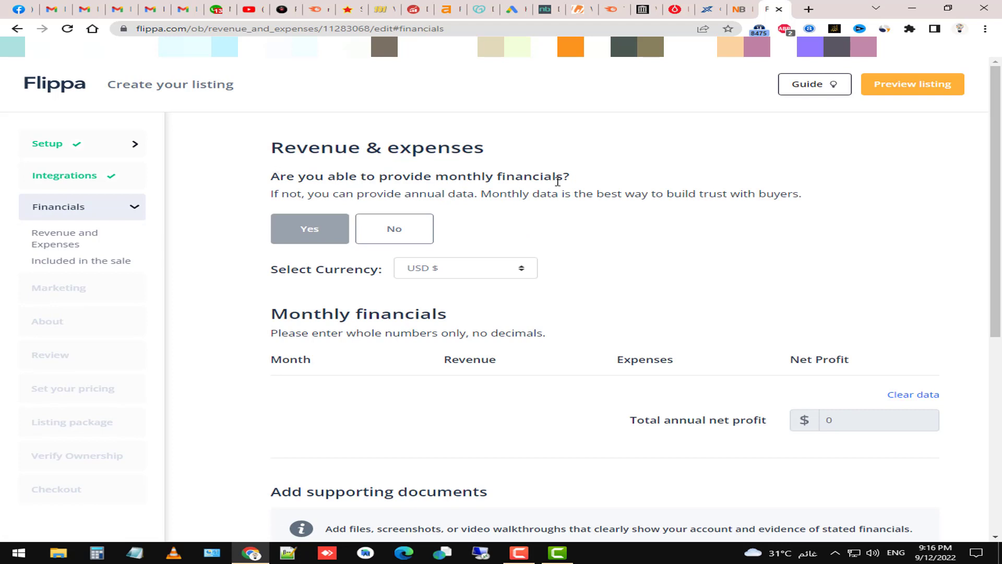
- Answer No to providing monthly financials, keep USD as the currency, and review the annual figures and supporting documents sections
click(392, 235)
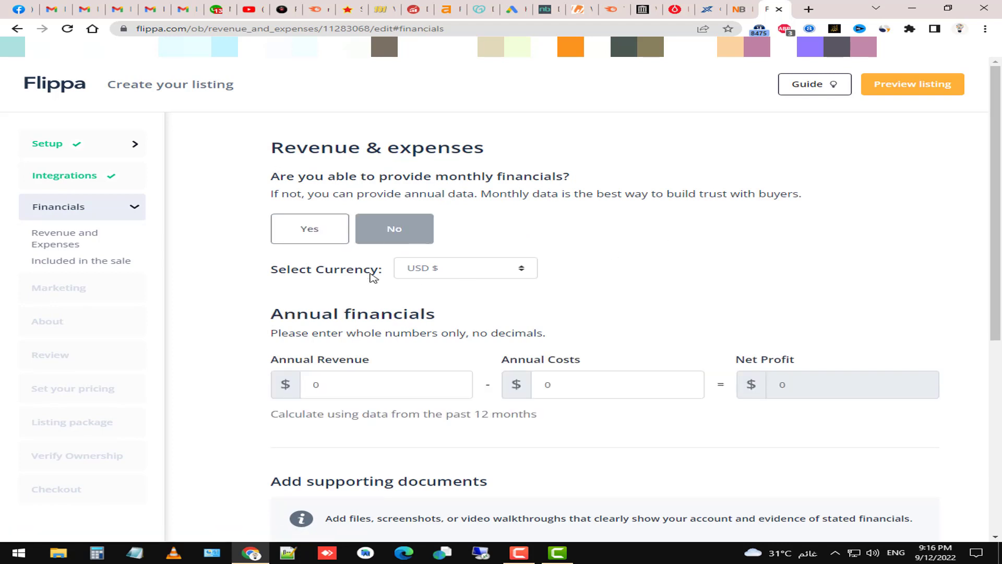
click(449, 275)
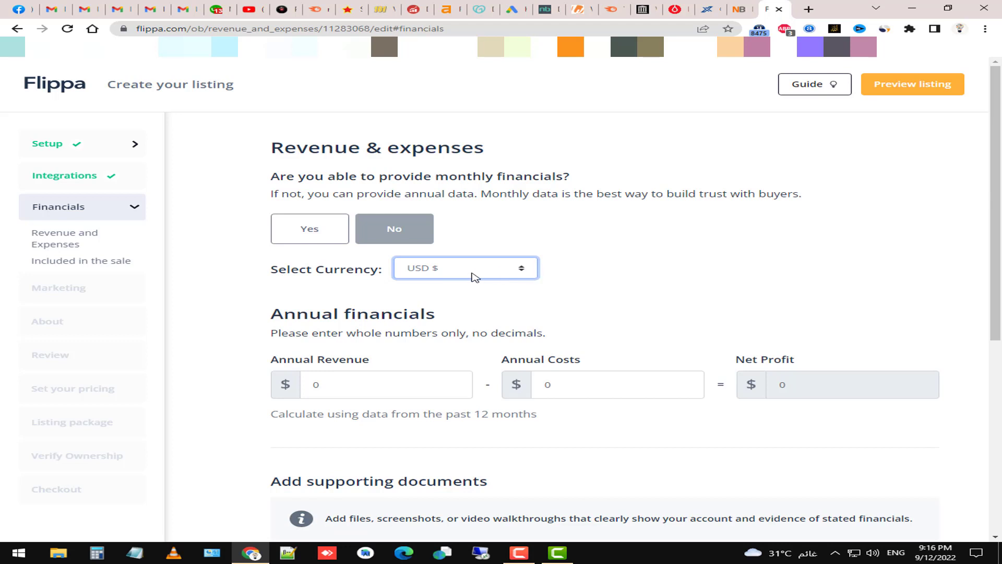
scroll(332, 320, down, 1)
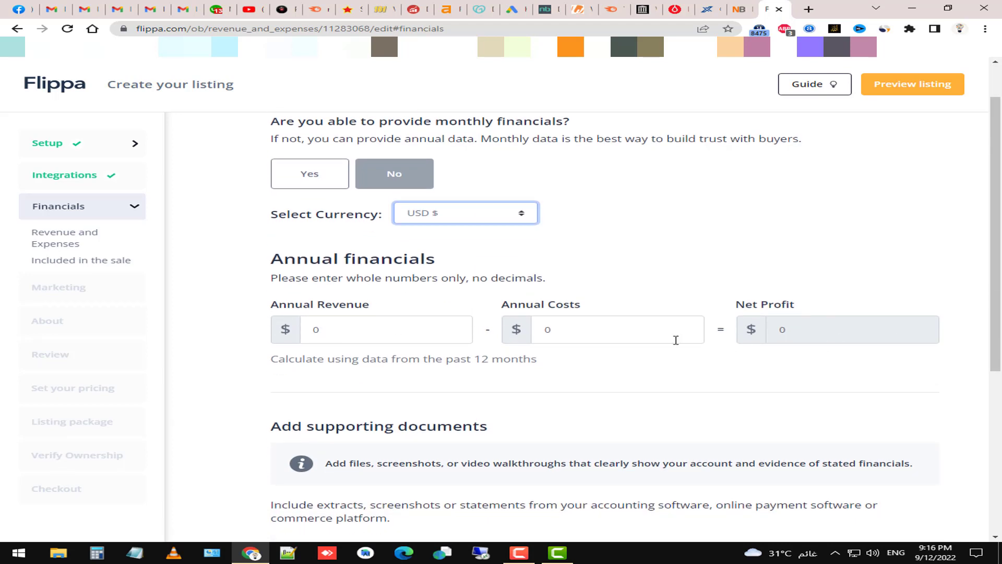
scroll(598, 334, down, 5)
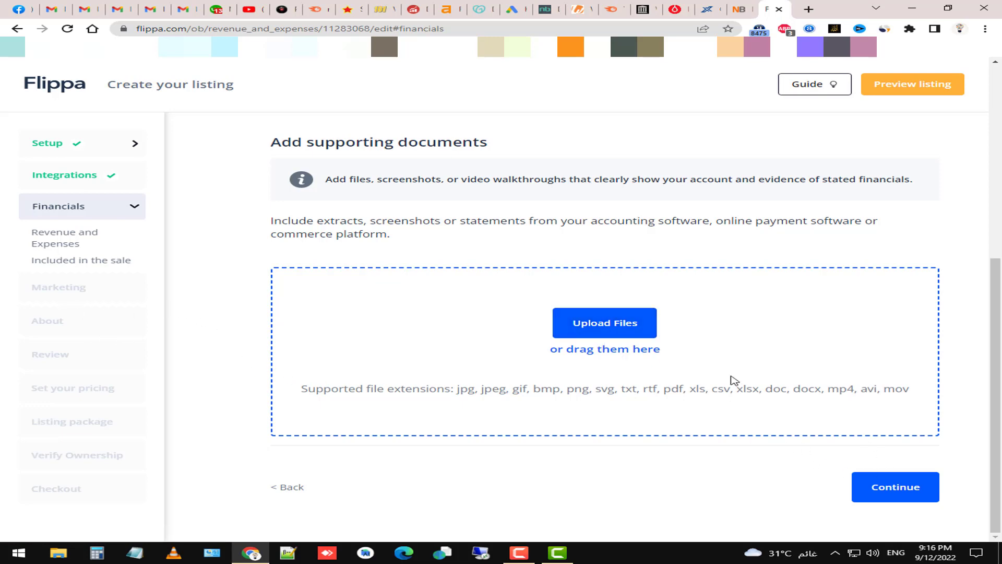
scroll(736, 376, up, 6)
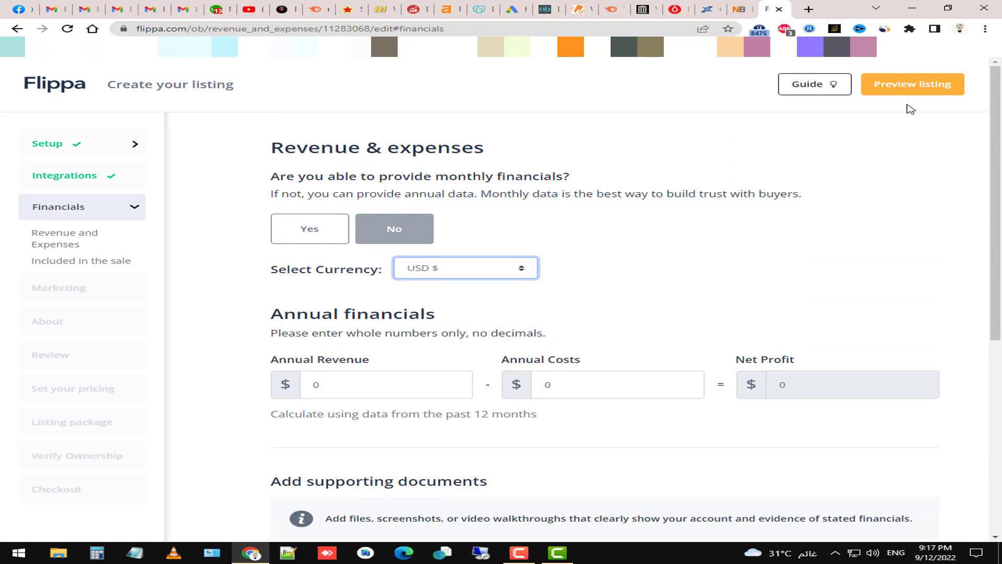
- Leave the listing form for Flippa's pricing page and view the listing packages on offer
click(45, 93)
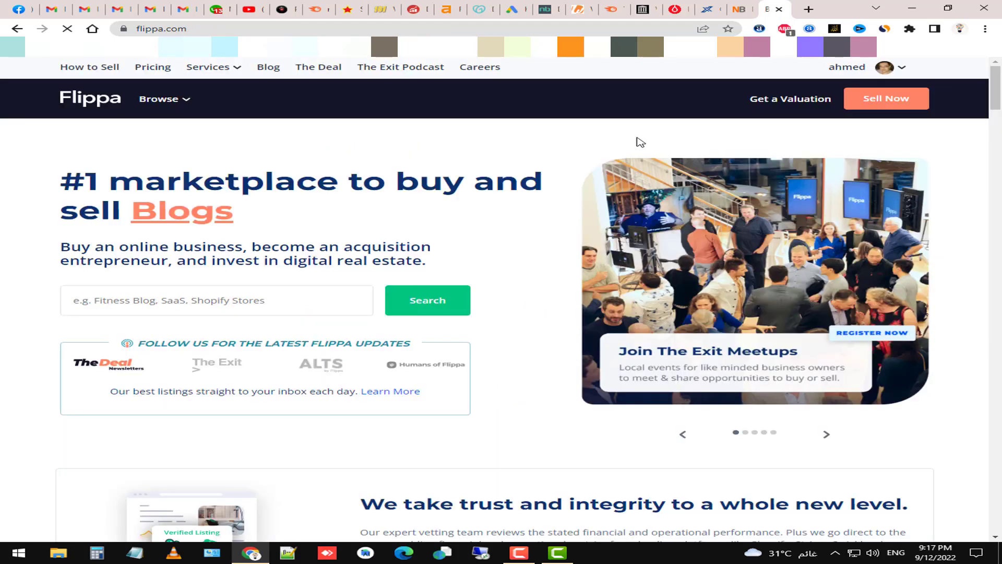
click(163, 73)
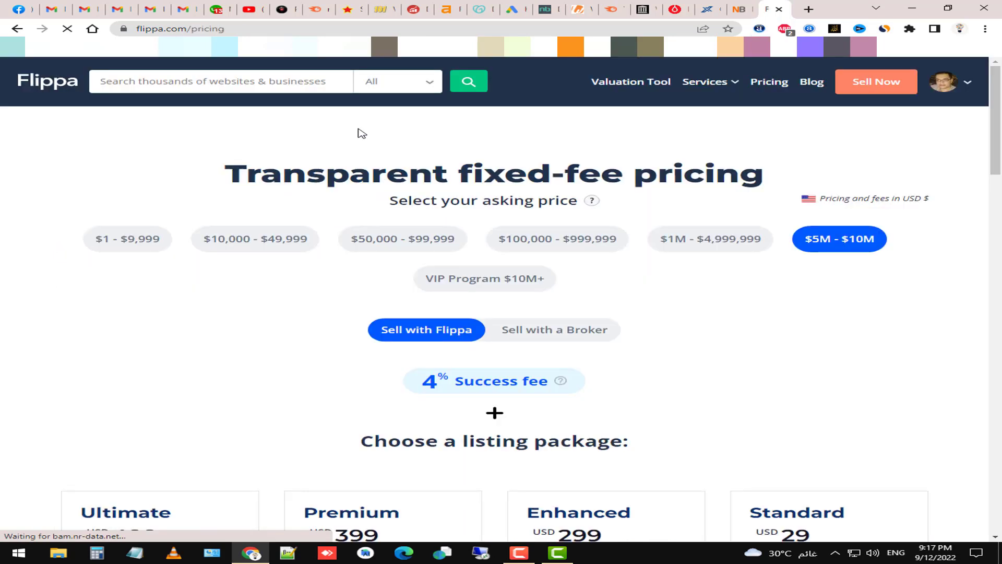
scroll(266, 269, down, 5)
scroll(267, 273, down, 3)
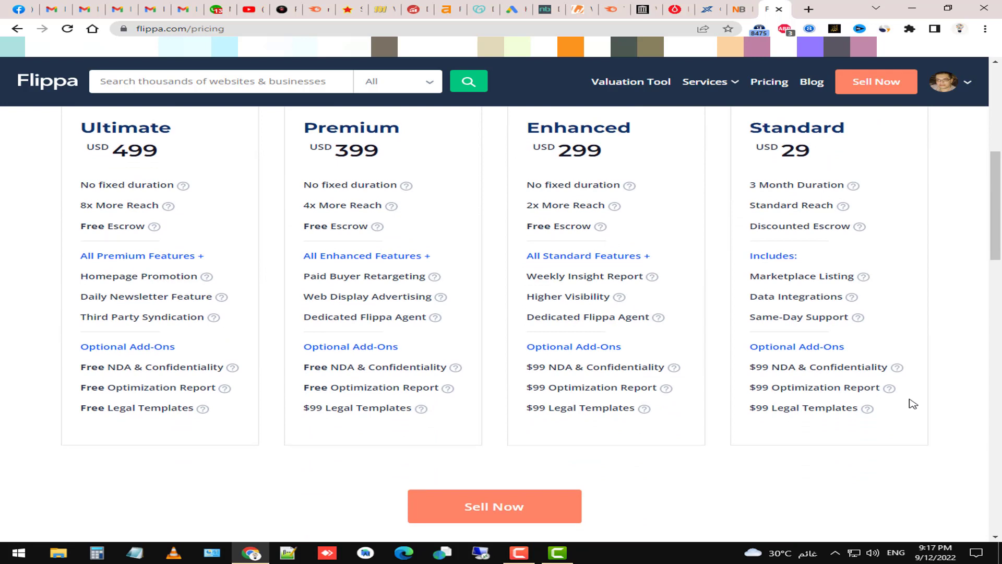
scroll(912, 403, up, 1)
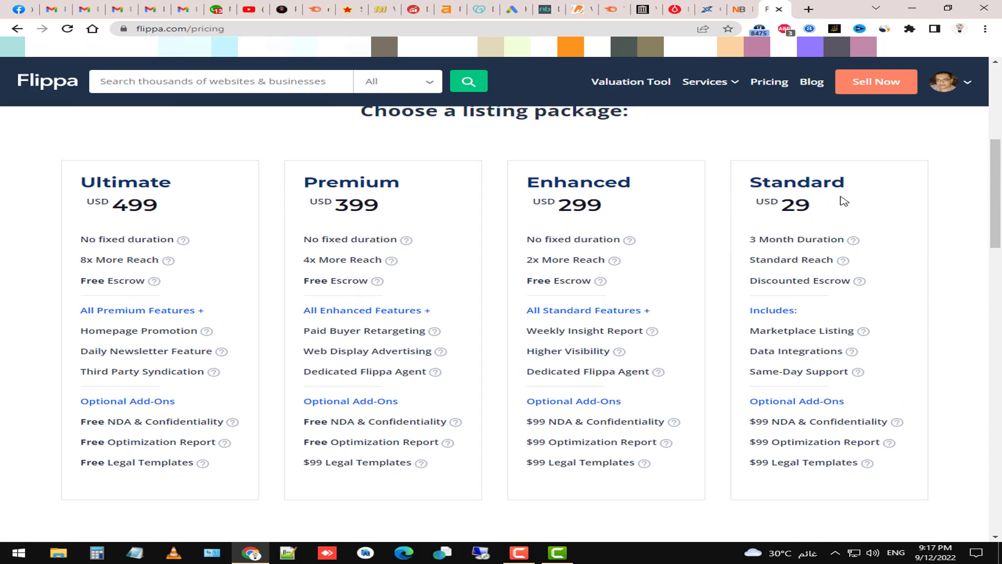
- Examine the Standard package's price, duration, reach, escrow terms and optional add-ons
double_click(785, 207)
click(763, 249)
triple_click(792, 238)
click(783, 266)
mouse_move(847, 264)
mouse_move(862, 283)
scroll(806, 283, down, 1)
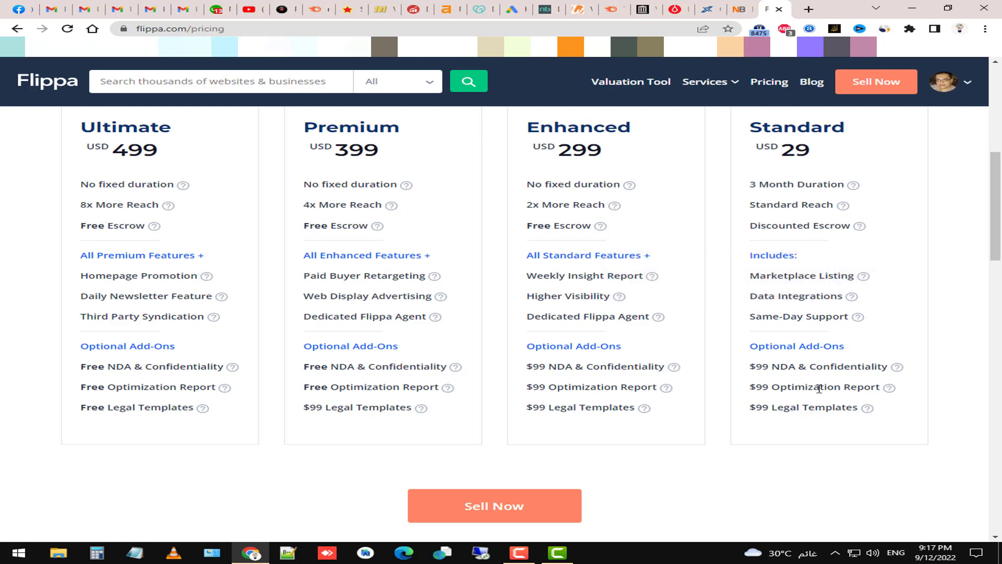
- Look over the rest of the pricing page and return to the asking price and selling method options
scroll(794, 313, up, 3)
scroll(788, 331, down, 4)
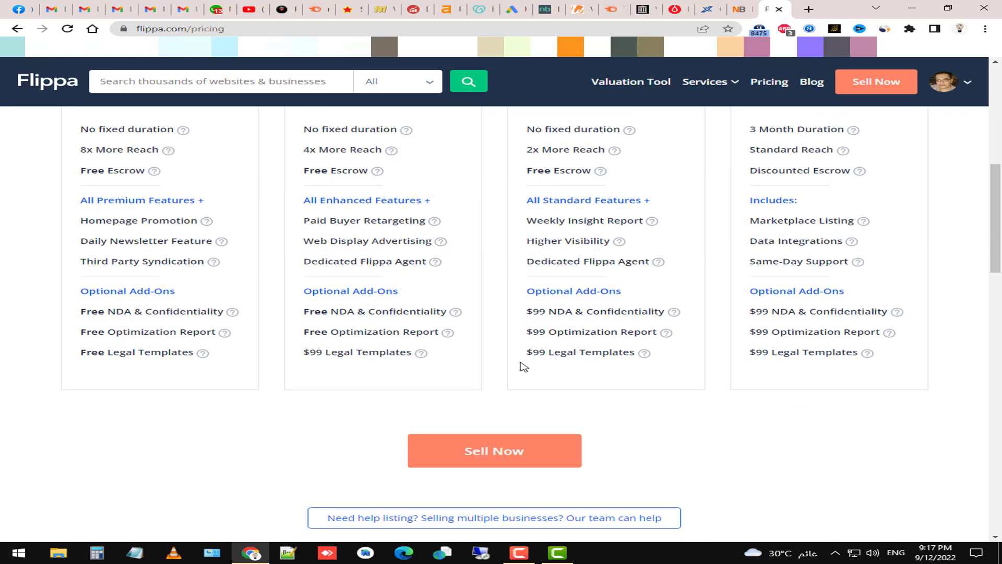
scroll(481, 361, down, 5)
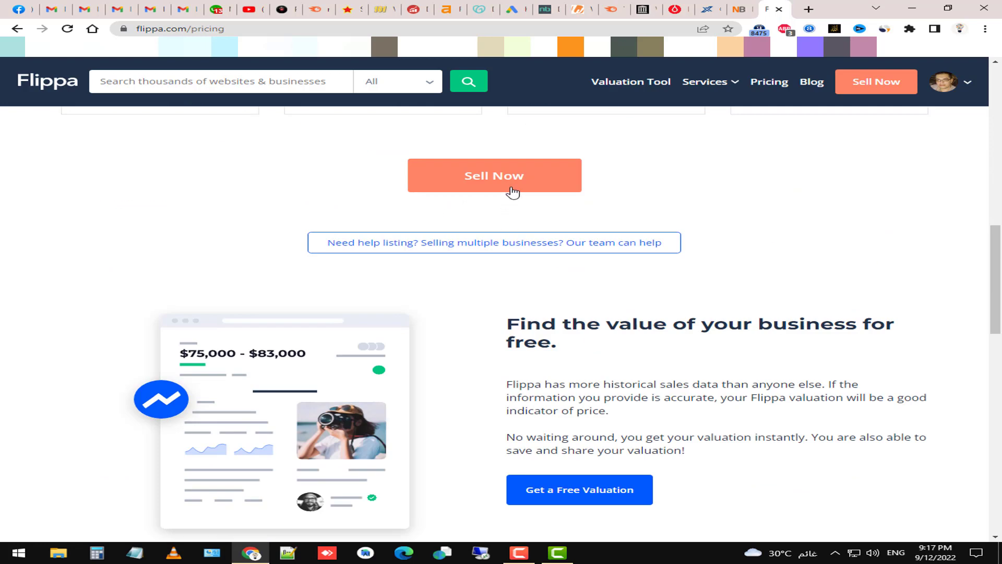
scroll(522, 235, up, 7)
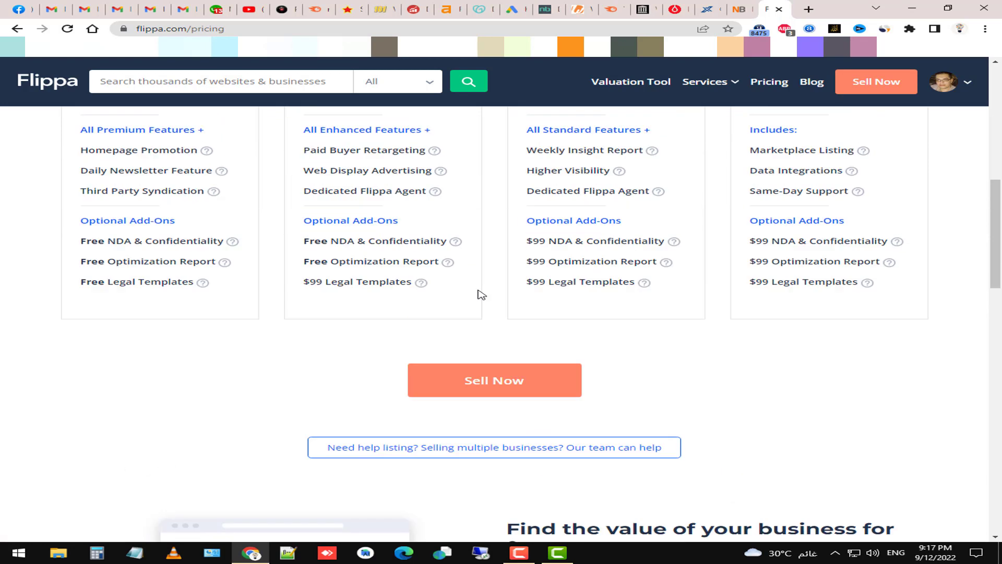
scroll(917, 316, up, 2)
scroll(808, 319, up, 4)
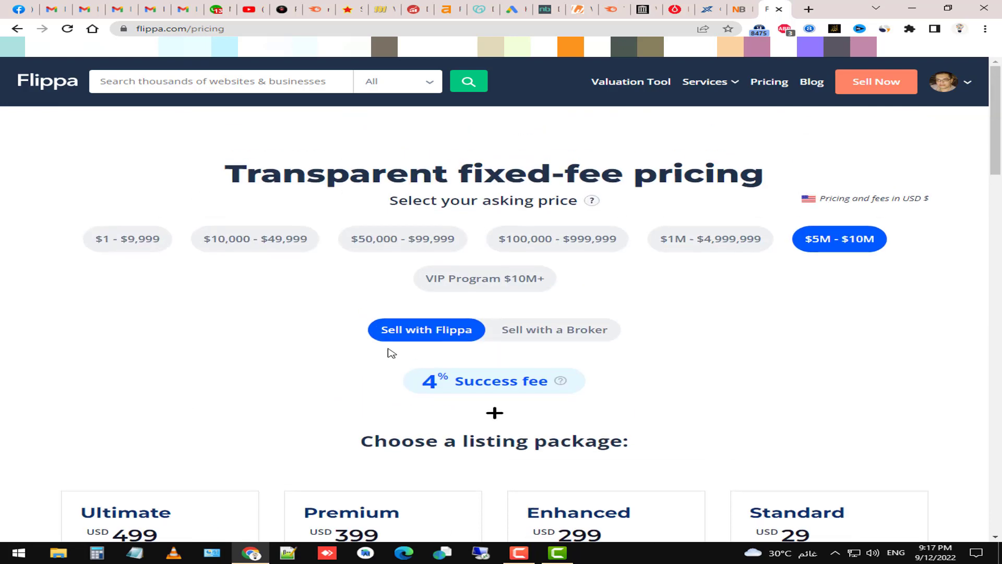
- Compare the success fees of Sell with a Broker and Sell with Flippa, ending on the broker option and viewing its packages
click(571, 329)
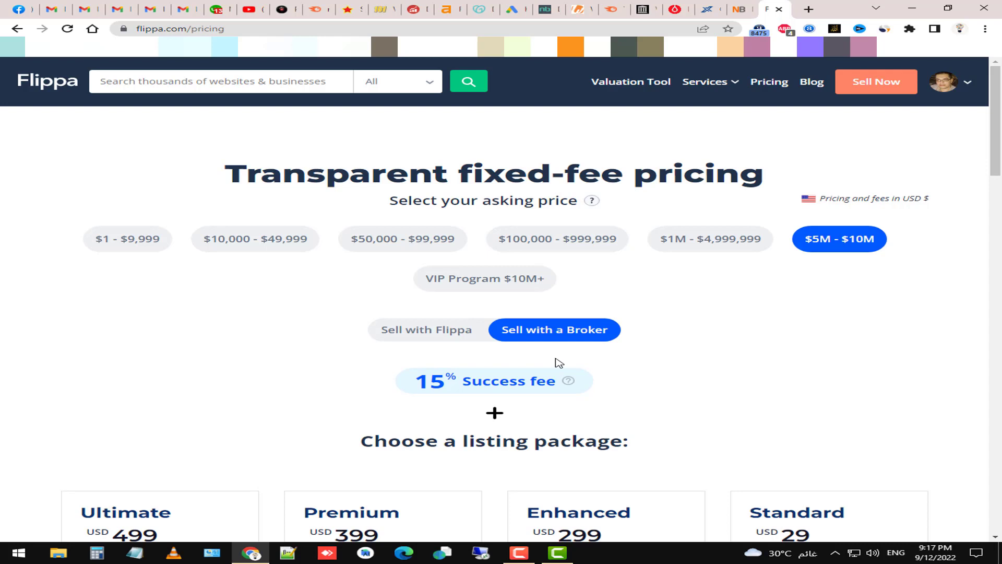
scroll(439, 379, down, 2)
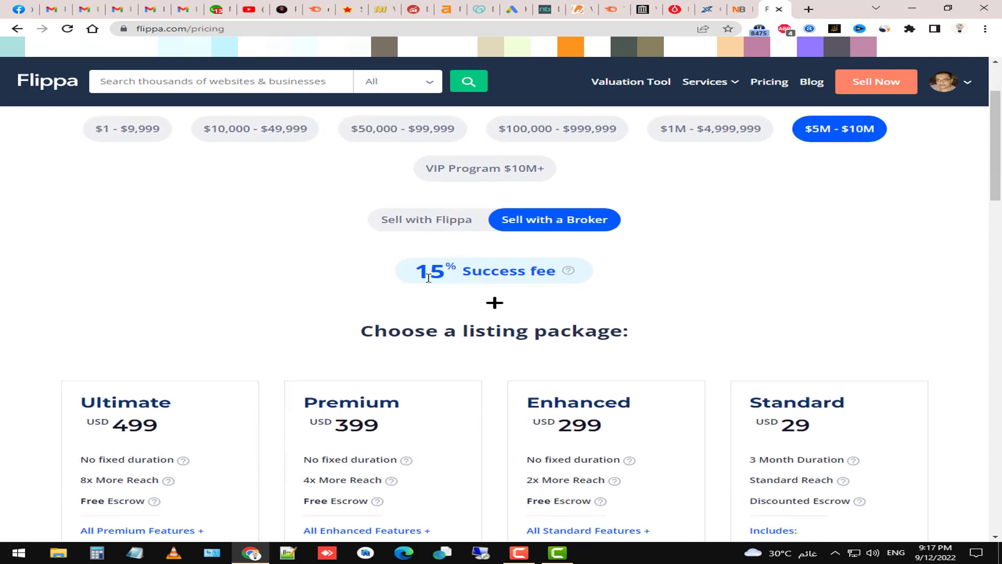
drag(415, 278, 557, 278)
click(508, 278)
click(425, 222)
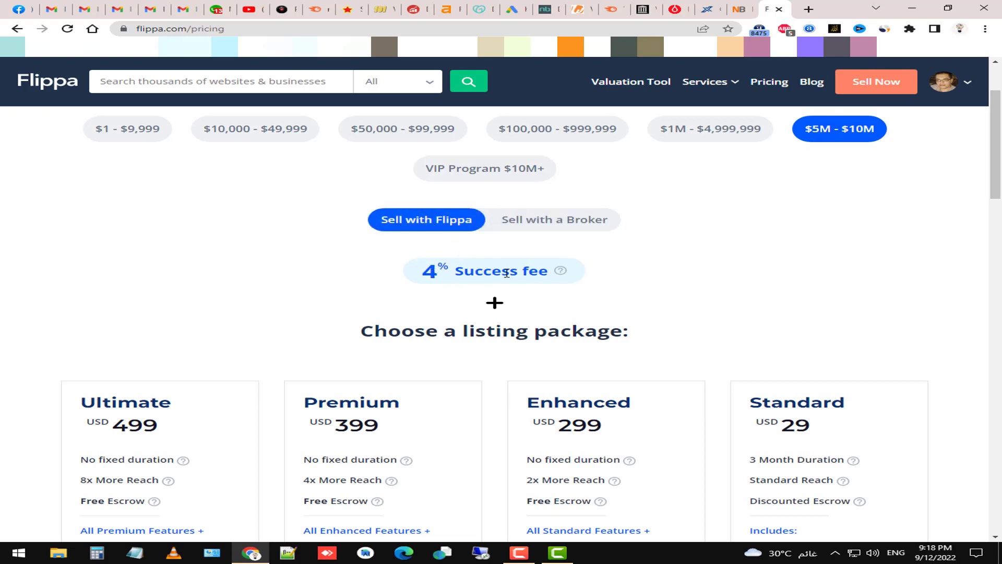
click(554, 219)
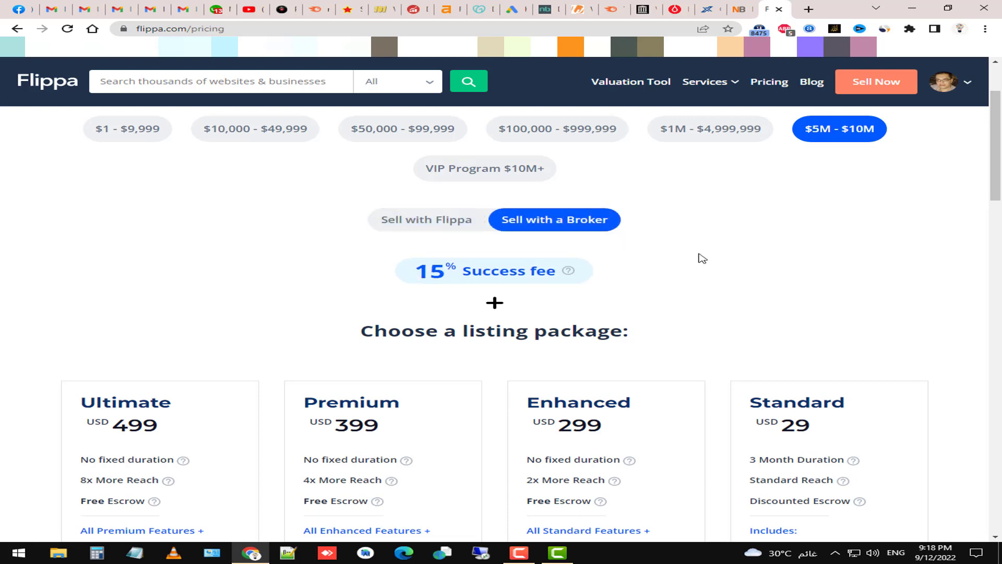
scroll(852, 331, down, 7)
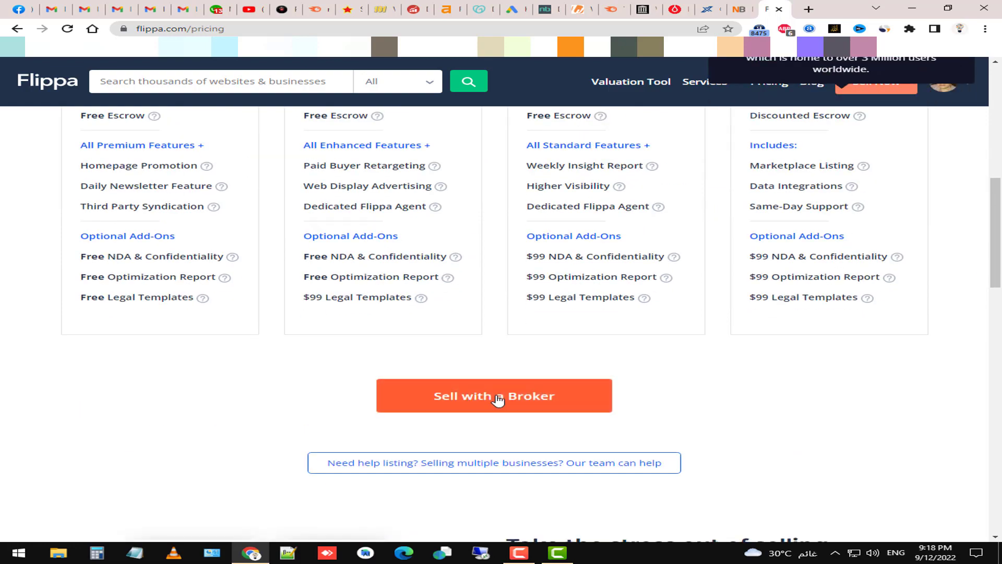
- Leave the pricing page for Flippa's home page and open the listings of domains for sale
scroll(794, 321, down, 4)
scroll(716, 331, up, 13)
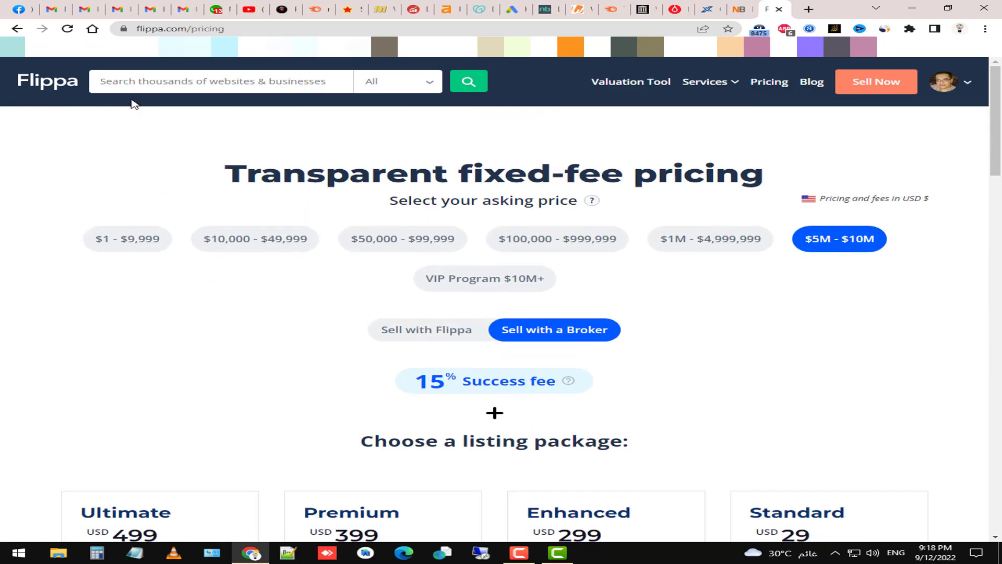
click(49, 81)
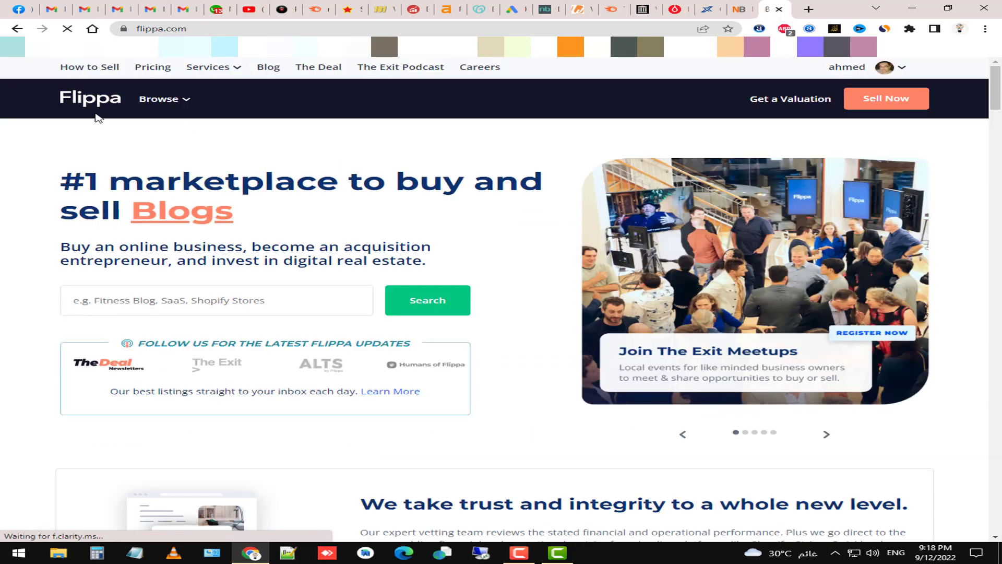
mouse_move(161, 103)
mouse_move(173, 127)
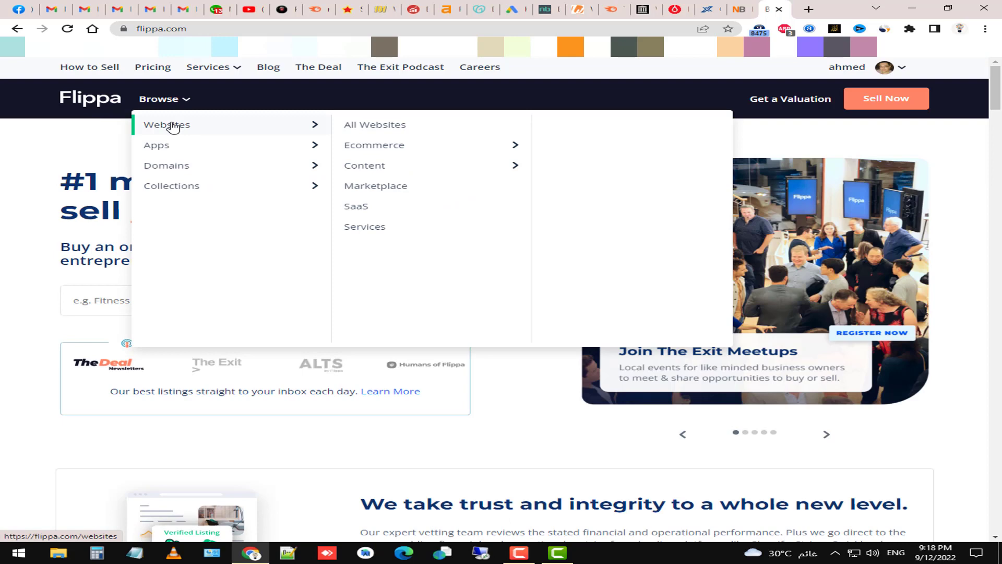
click(218, 173)
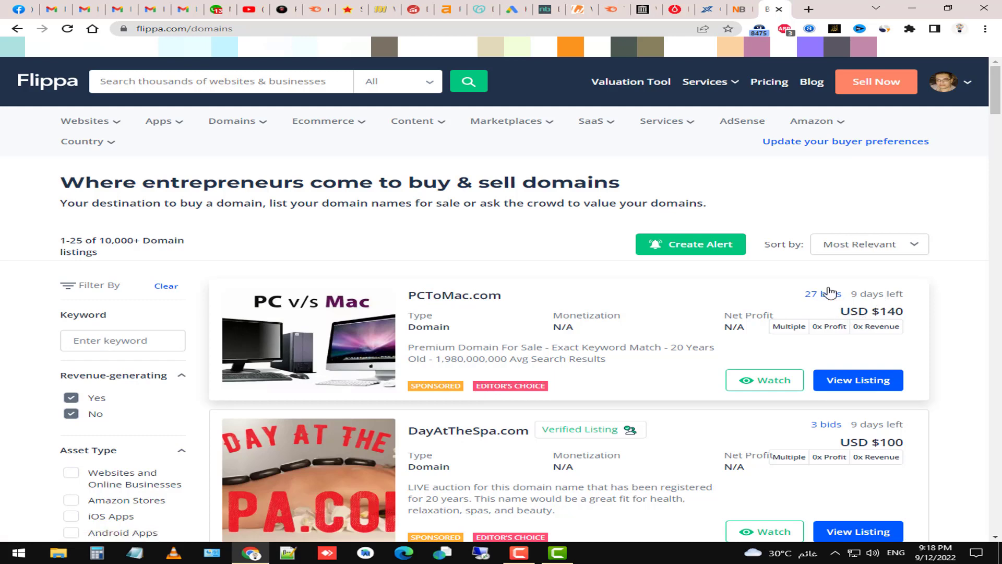
- Look over the domain listings, comparing their bids, time left and prices, and return to the start of the list
scroll(526, 246, down, 1)
scroll(526, 245, down, 3)
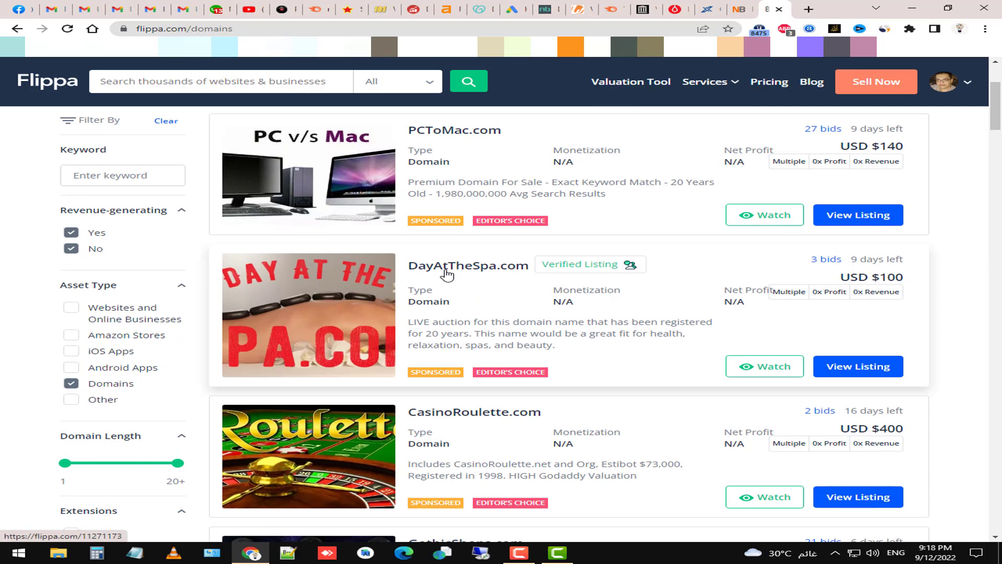
scroll(694, 271, down, 3)
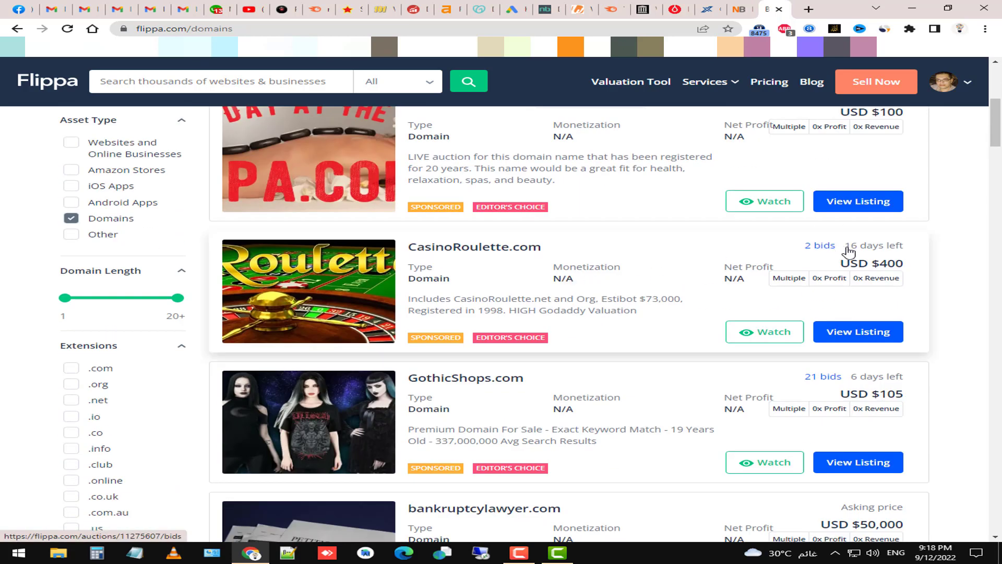
scroll(663, 271, down, 2)
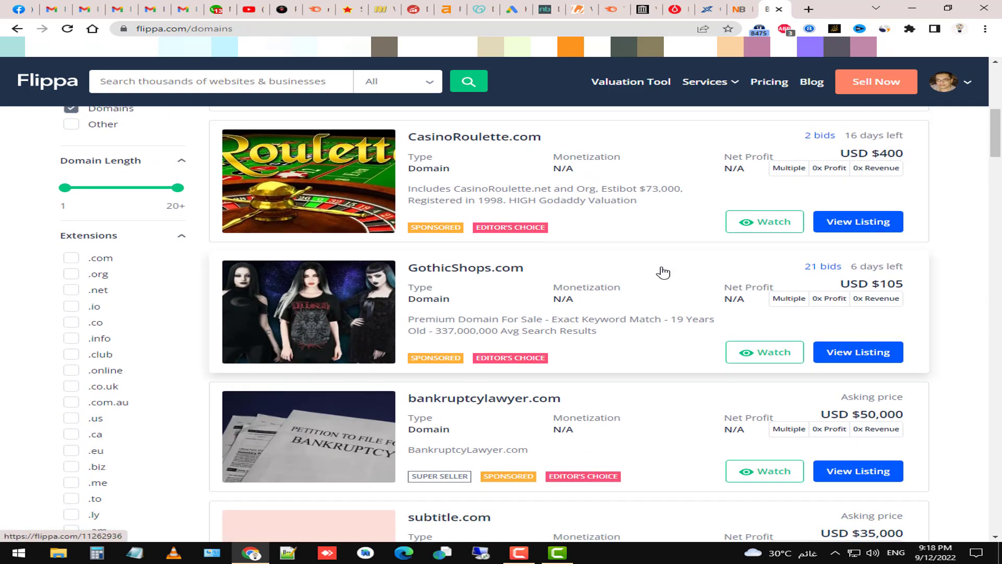
scroll(783, 313, down, 3)
scroll(564, 284, up, 11)
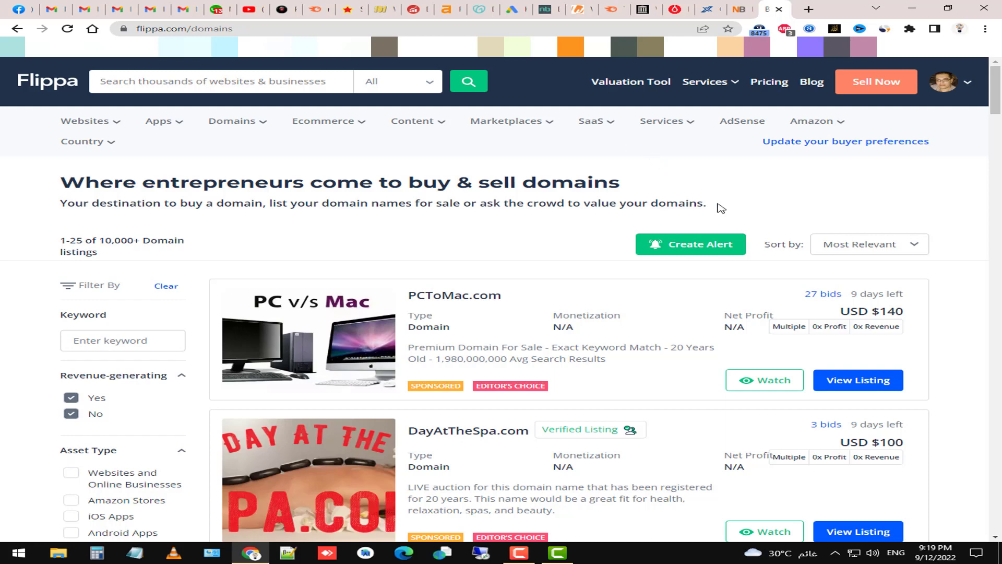
- Switch to the GoDaddy auction listing form and open the account settings' Payees page to view the payee accounts
click(485, 9)
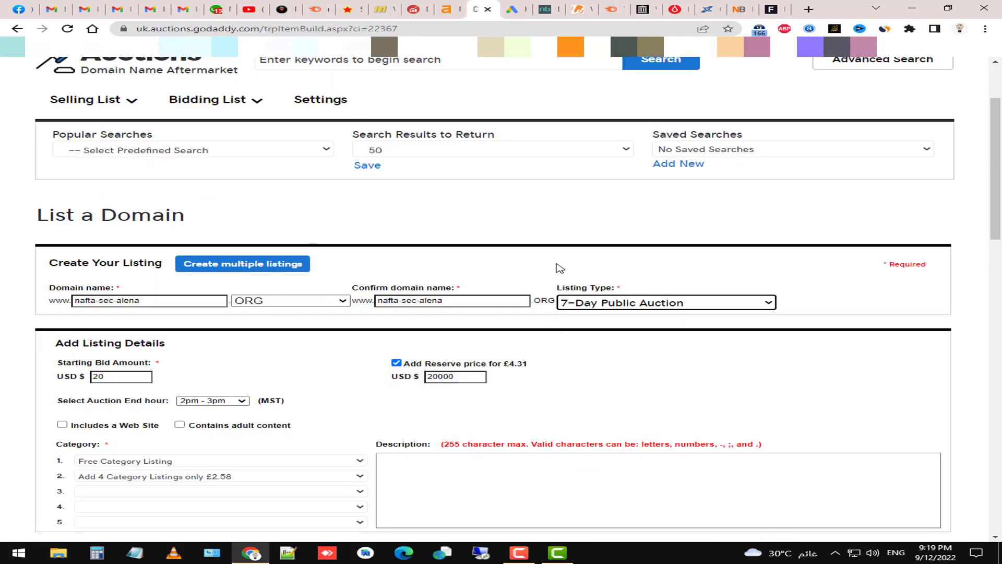
scroll(649, 296, up, 2)
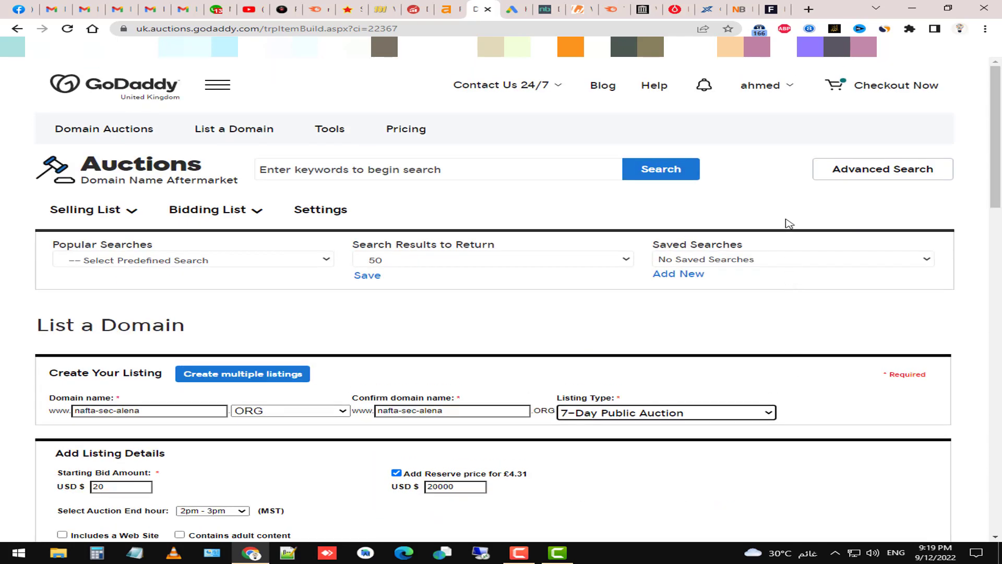
click(778, 88)
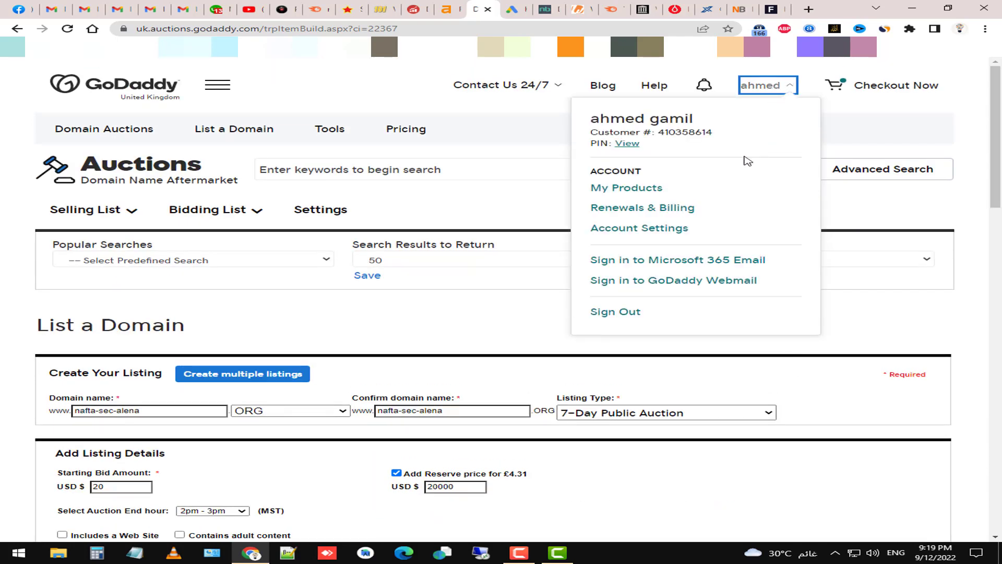
click(640, 230)
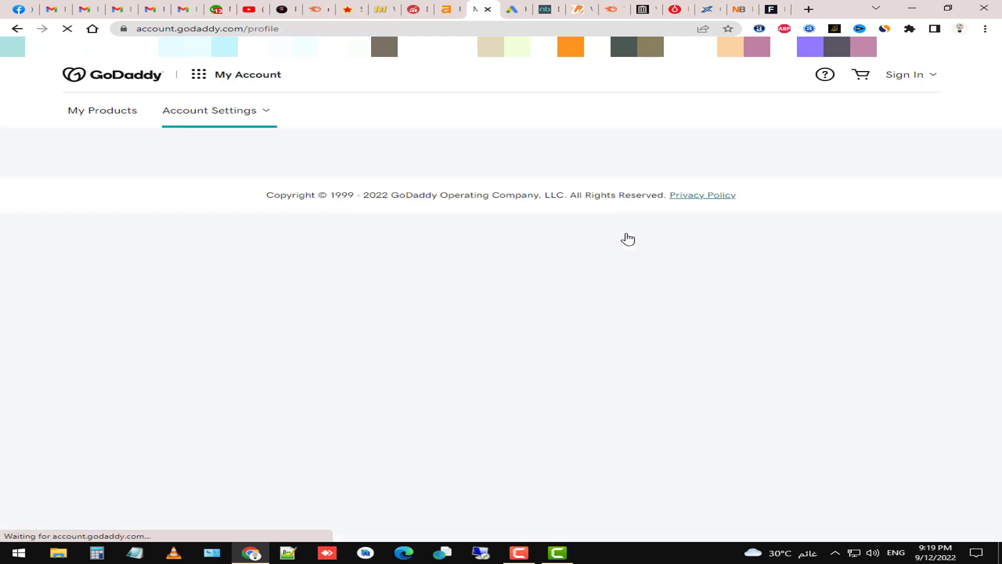
scroll(308, 285, down, 5)
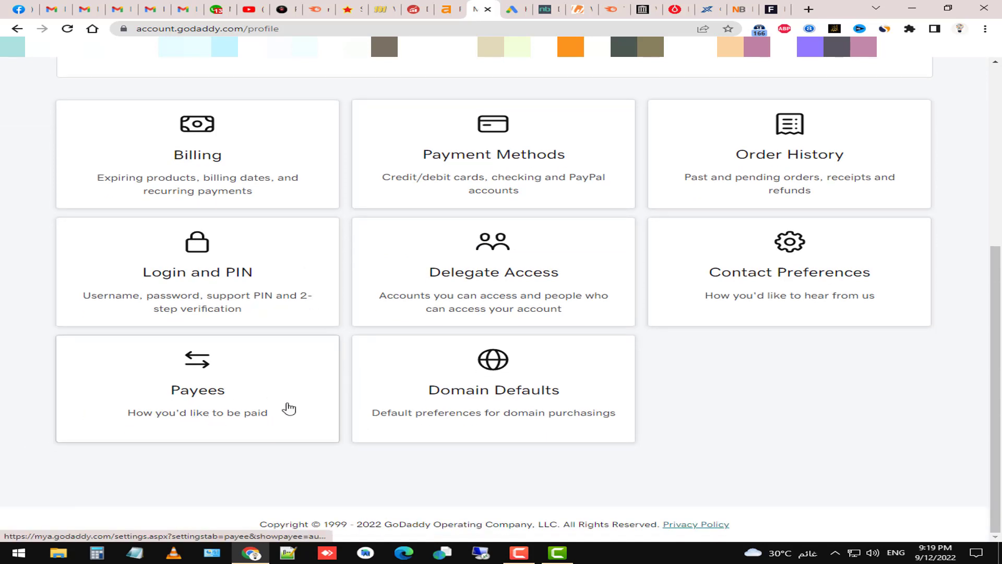
click(180, 404)
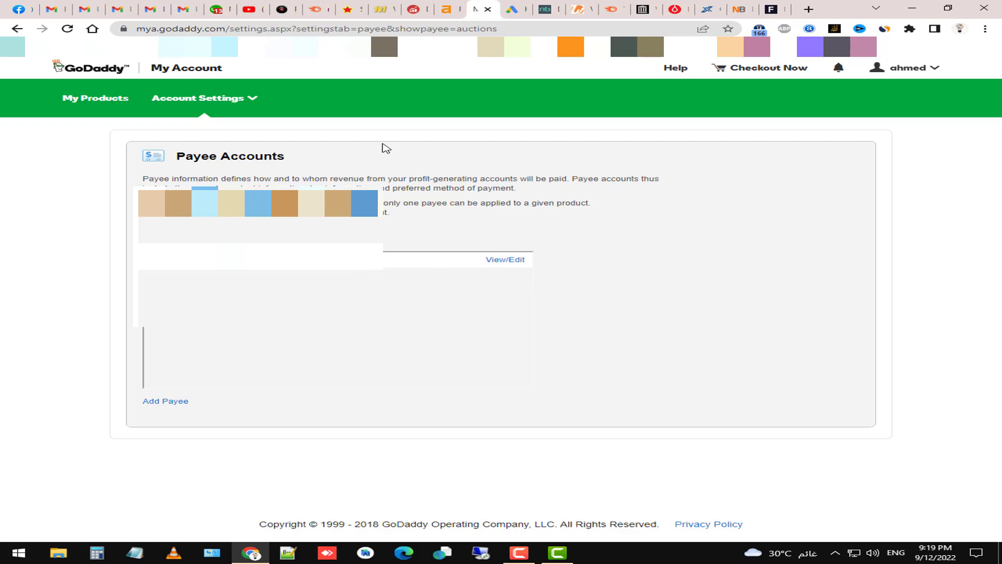
- Leave the payee accounts for My Products, and switch back to the Flippa home page
click(921, 78)
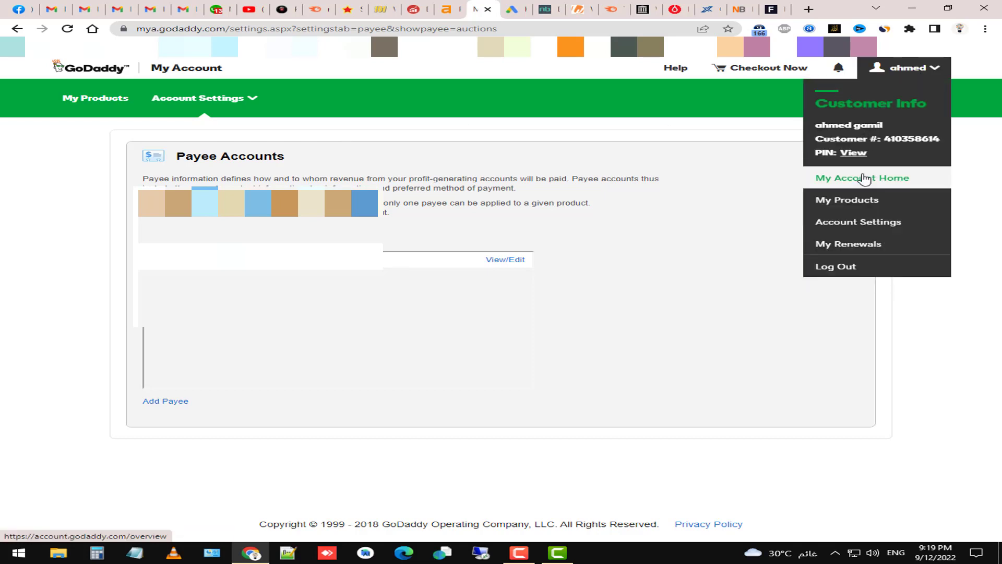
click(867, 199)
key(ctrl+9)
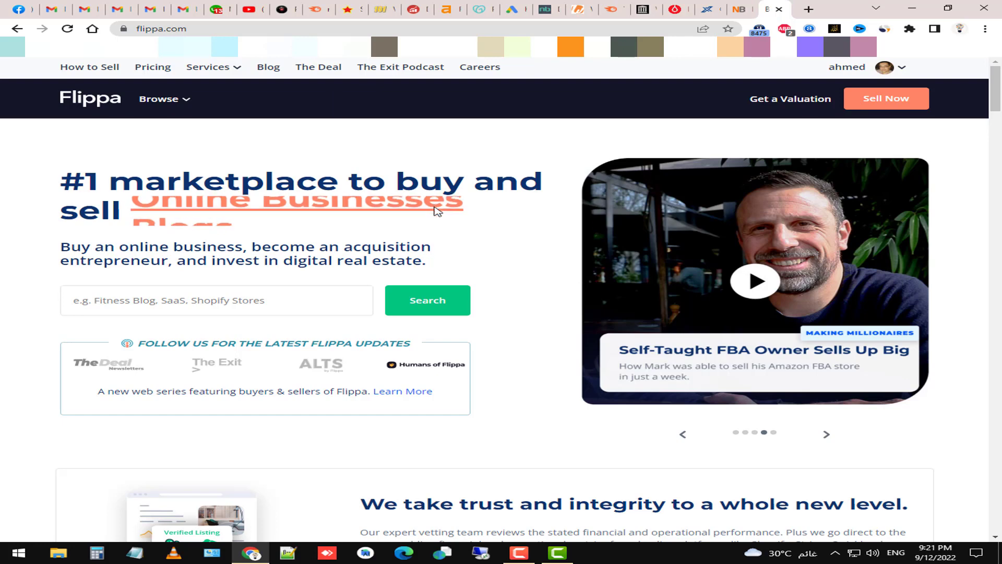
- Switch to ExpiredDomains.net, show its Deleted Domains categories, and return to Flippa
click(290, 8)
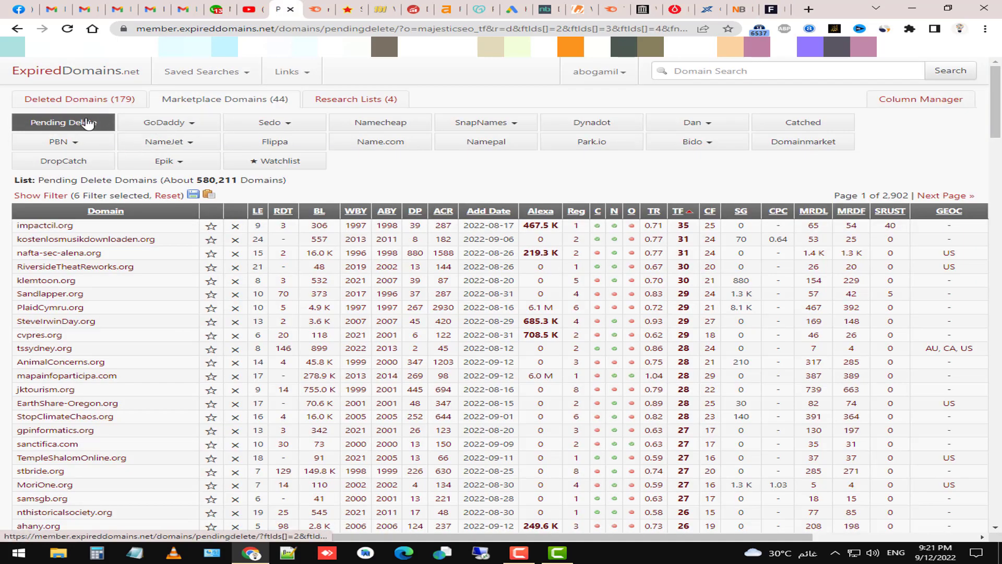
click(78, 100)
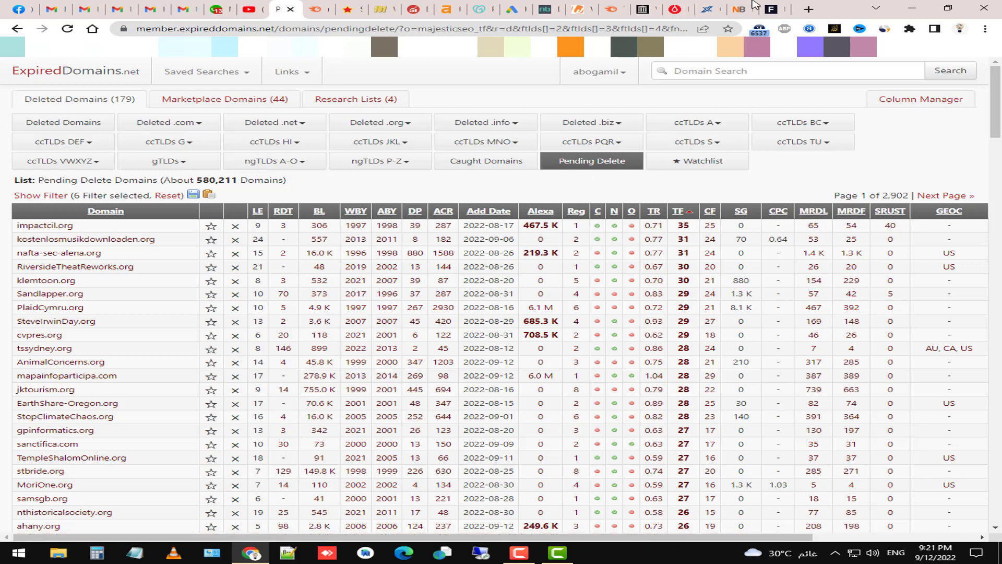
click(774, 8)
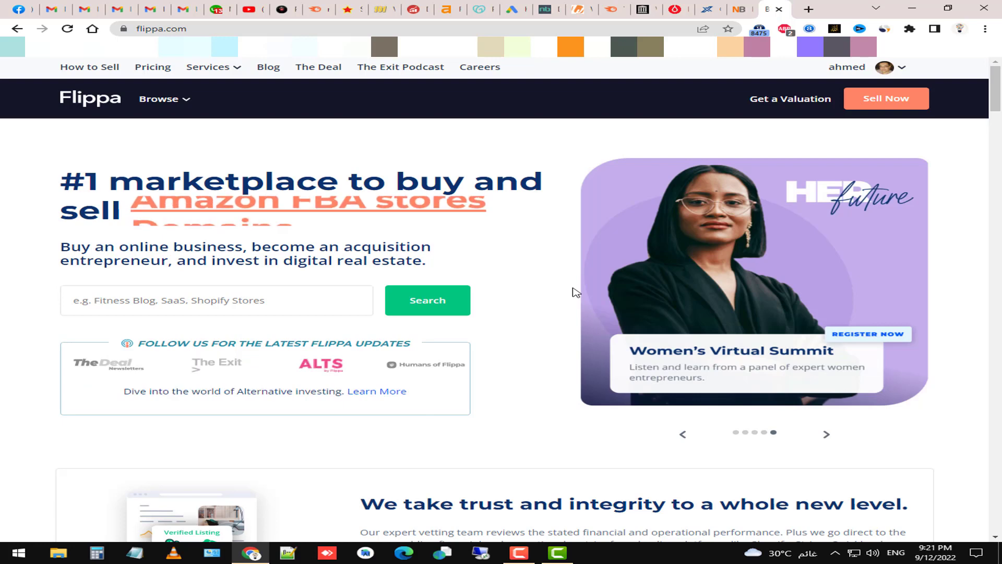
- Switch from Flippa to the Internet Archive's Wayback Machine page
key(ctrl+shift+Tab)
key(ctrl+shift+Tab)
key(ctrl+shift+Tab)
key(ctrl+shift+Tab)
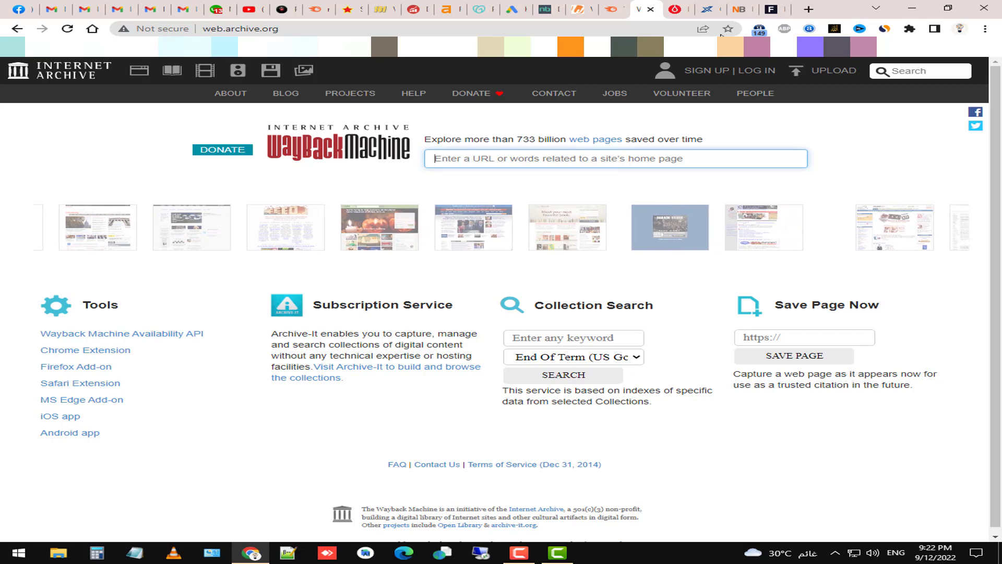
- Return to Flippa, open the listings of websites for sale, and look over their asking prices and net profits
click(773, 9)
click(172, 99)
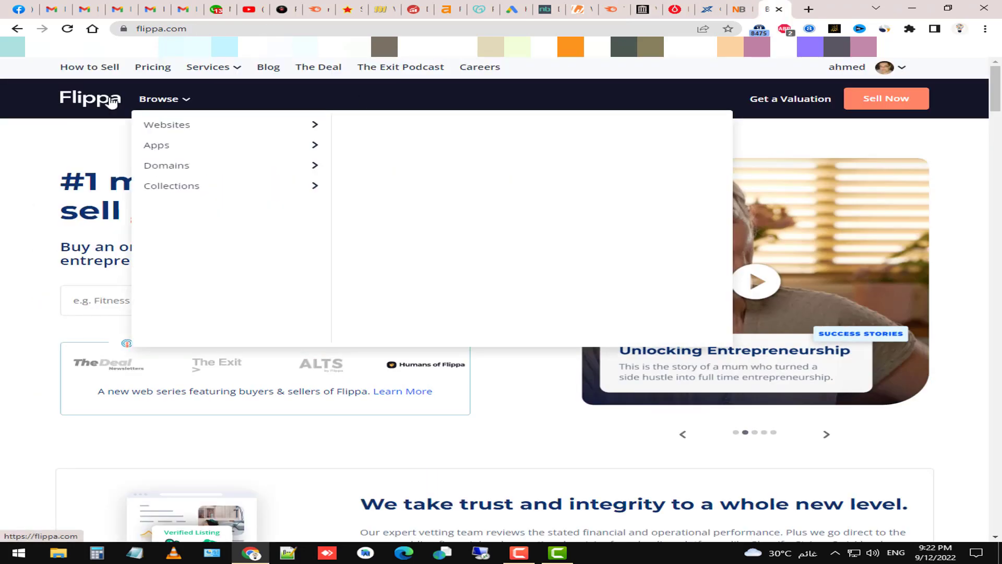
mouse_move(200, 187)
click(202, 123)
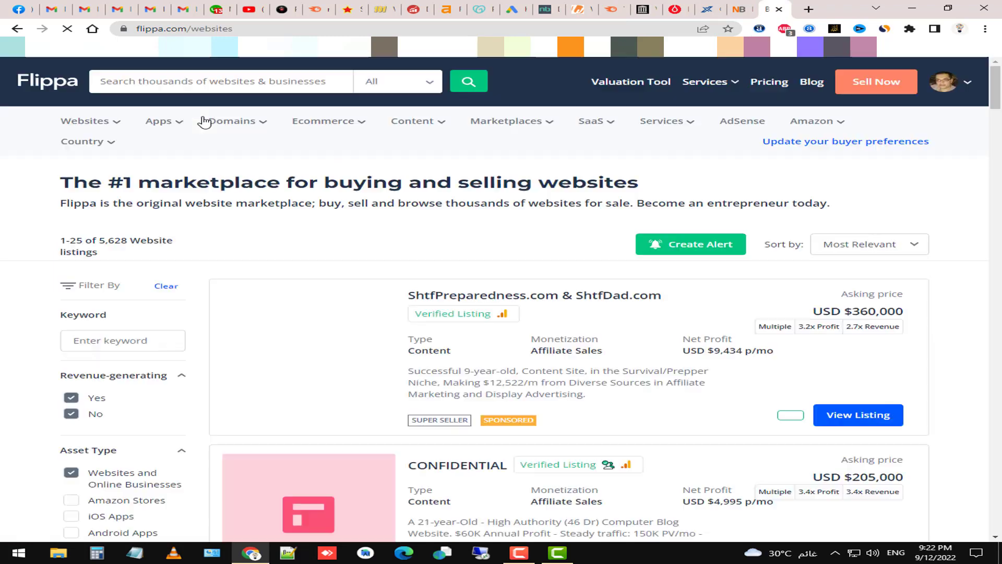
mouse_move(233, 121)
mouse_move(444, 188)
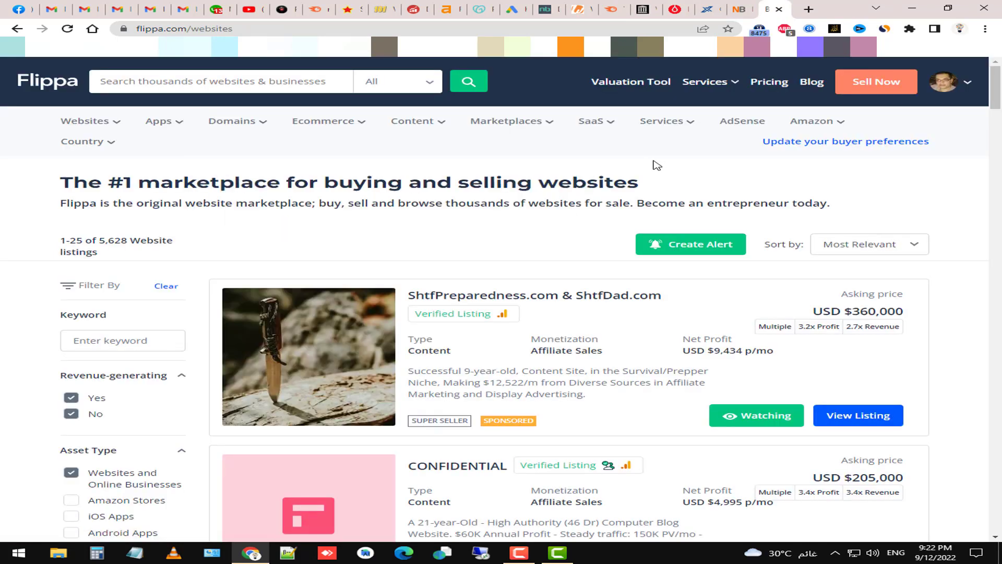
scroll(543, 226, down, 5)
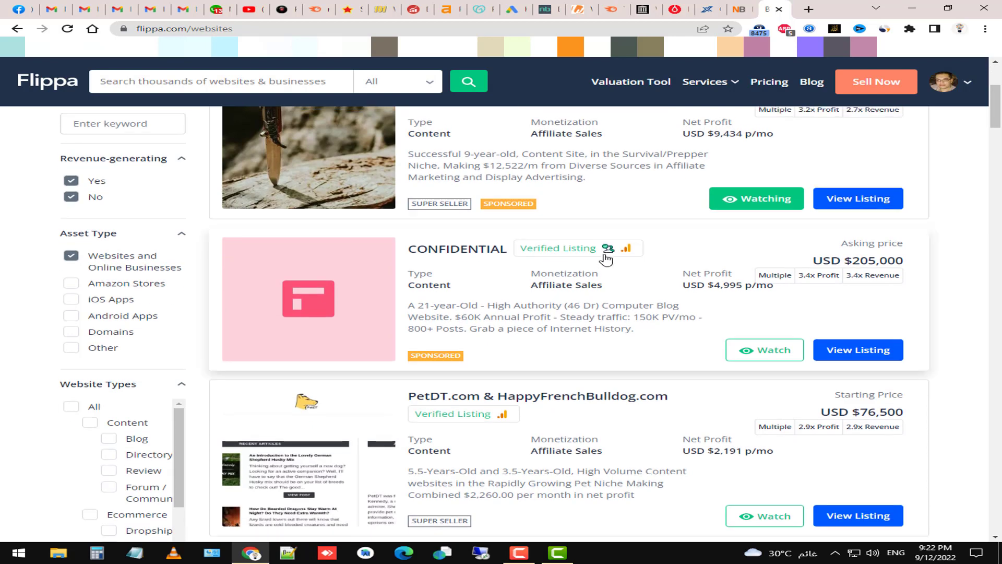
scroll(606, 261, up, 3)
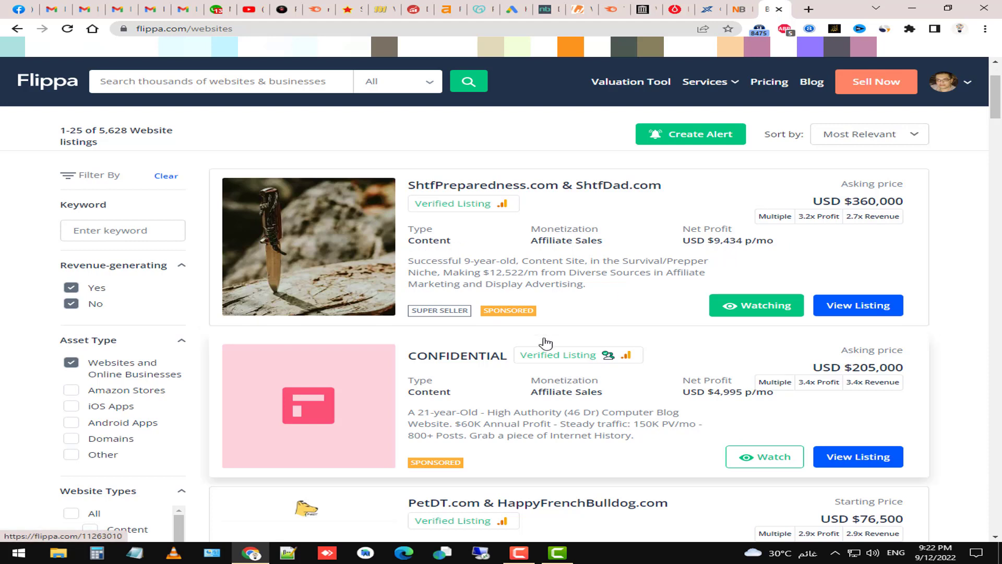
- Open the ShtfPreparedness.com & ShtfDad.com listing and read its title and summary
click(588, 252)
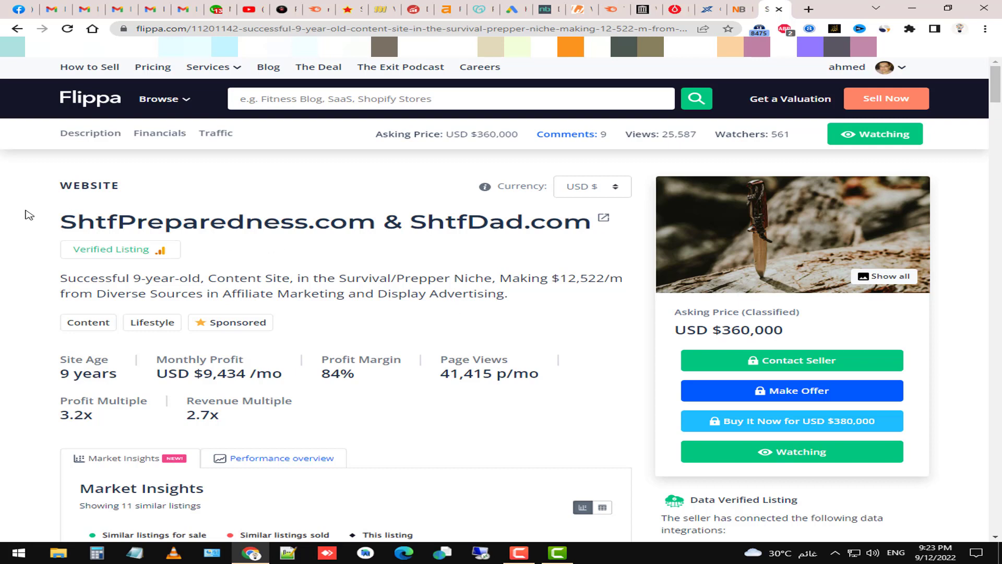
drag(63, 222, 591, 223)
click(313, 274)
drag(60, 280, 504, 295)
click(525, 298)
- Examine the listing's key figures, including site age, monthly profit, profit margin and monthly page views
scroll(86, 286, down, 2)
mouse_move(69, 286)
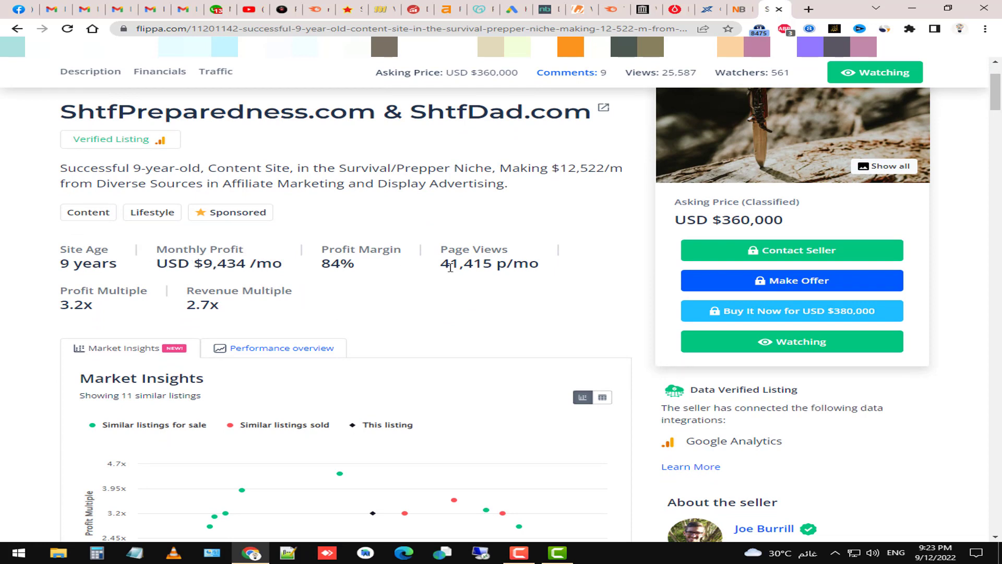
drag(445, 267, 562, 266)
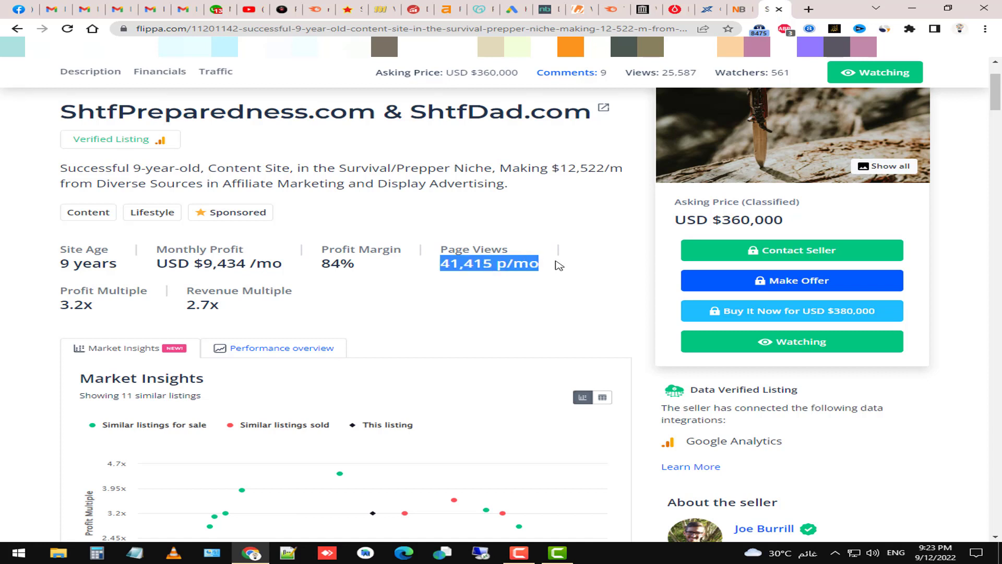
click(491, 265)
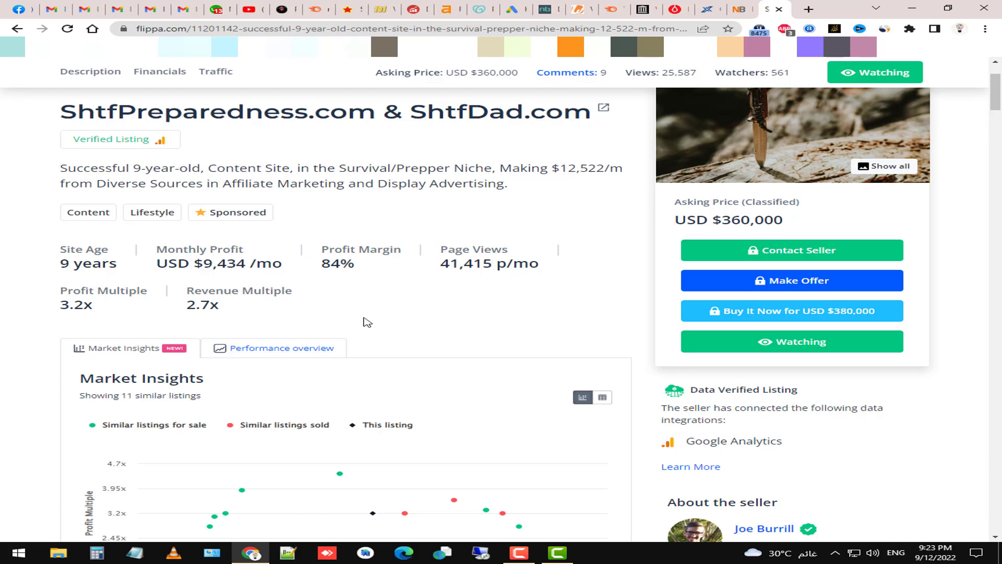
- Show the listing's Performance overview and examine its monthly revenue and page views
scroll(28, 267, down, 2)
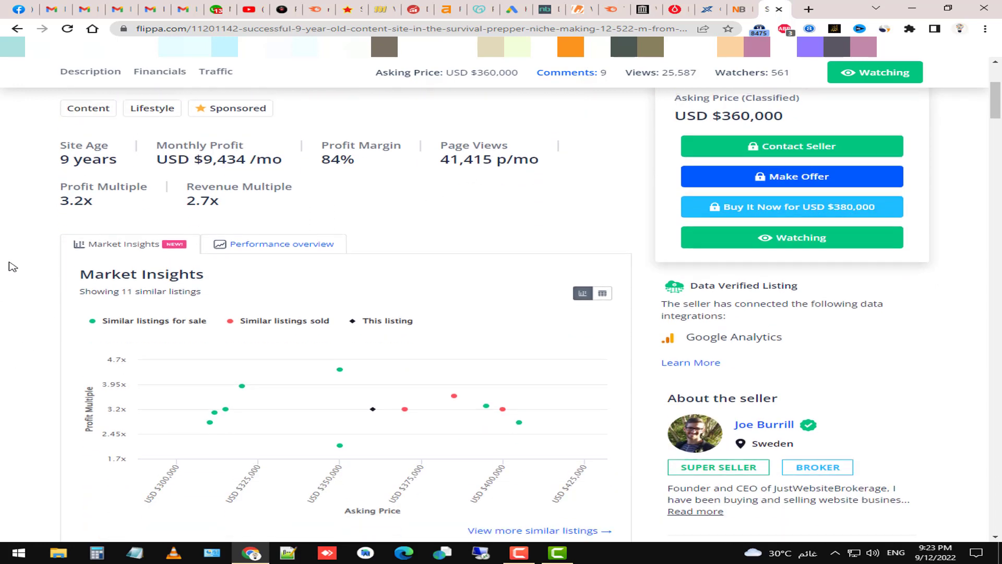
click(256, 238)
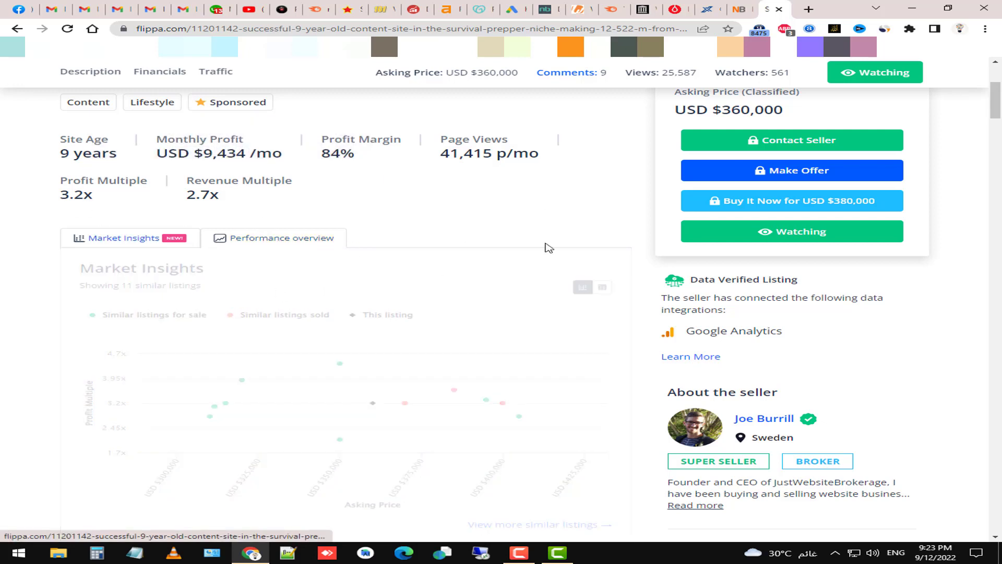
double_click(85, 332)
click(167, 339)
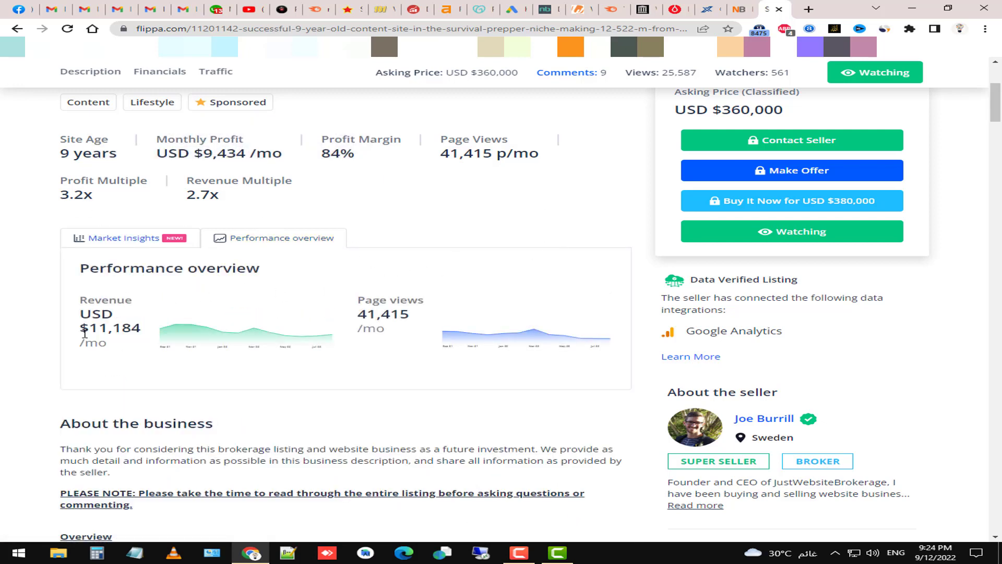
double_click(357, 319)
- Show the Market Insights again and examine the unique visits, profit and peer benchmark figures
click(125, 238)
scroll(238, 340, down, 3)
scroll(238, 340, down, 3)
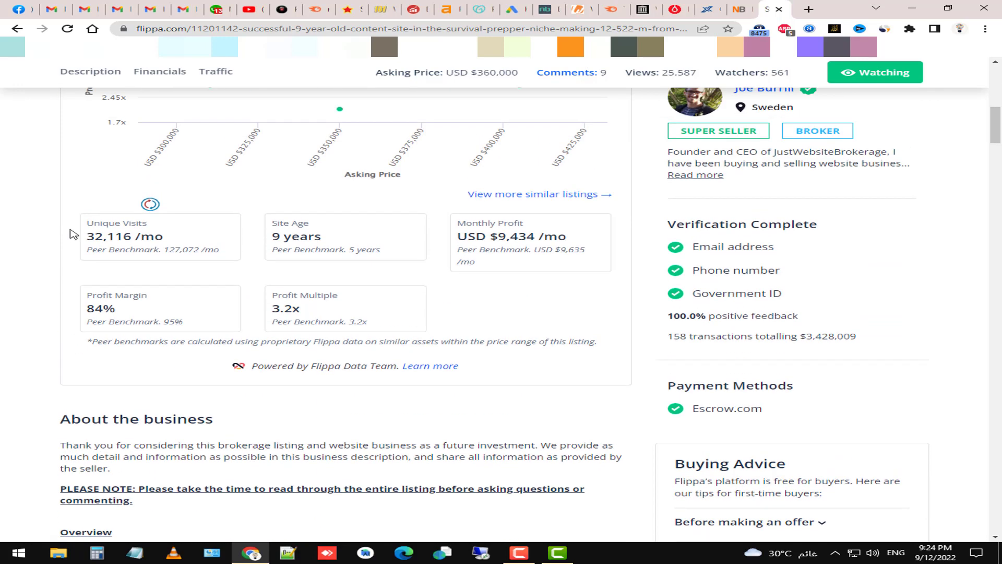
drag(86, 236, 151, 238)
click(91, 236)
- Read the business overview and the list of what is included in the sale
scroll(284, 251, down, 5)
scroll(109, 176, down, 5)
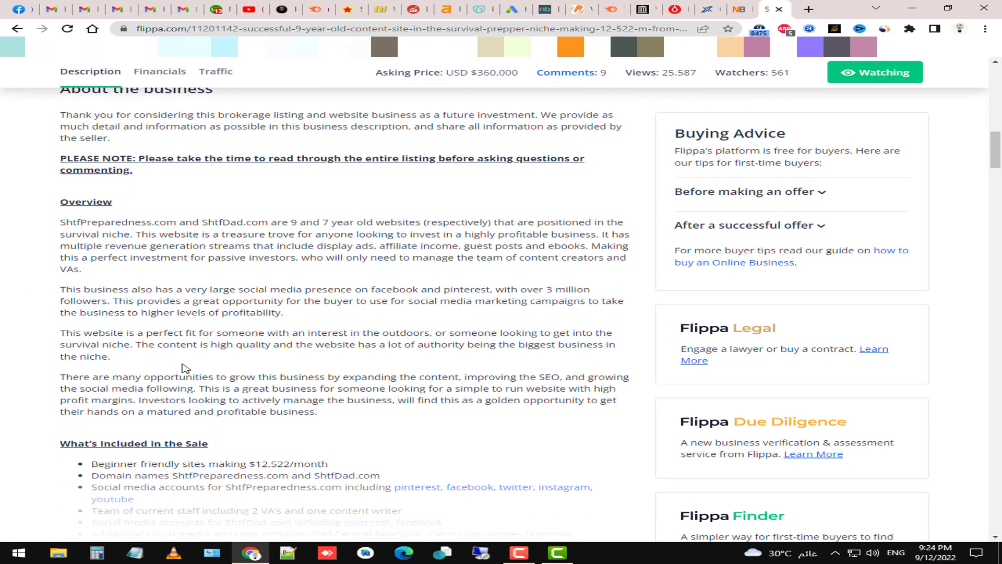
click(325, 326)
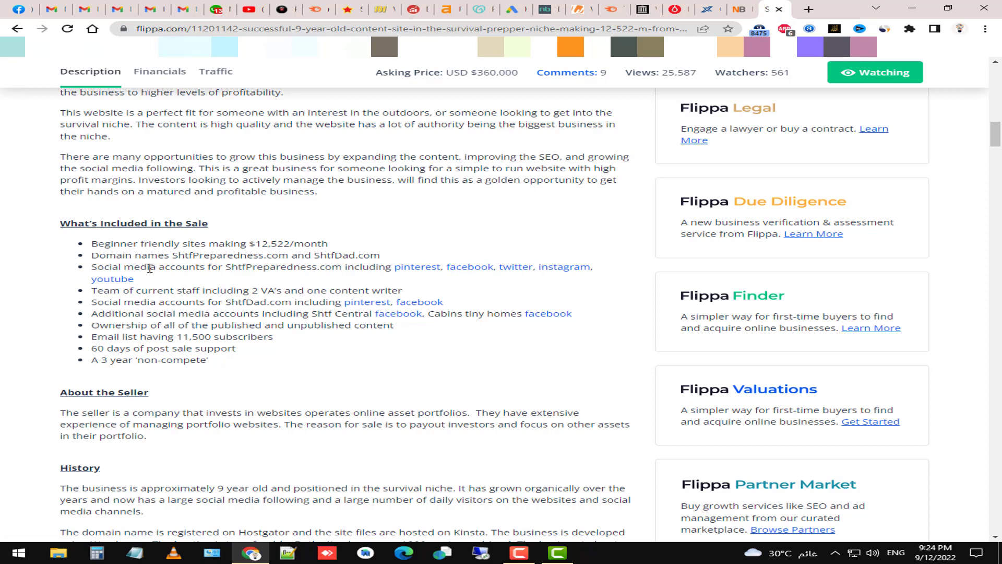
- Open the SHTFPreparedness Pinterest account in a new tab, examine its profile and pins, and return to the listing
right_click(416, 269)
click(428, 272)
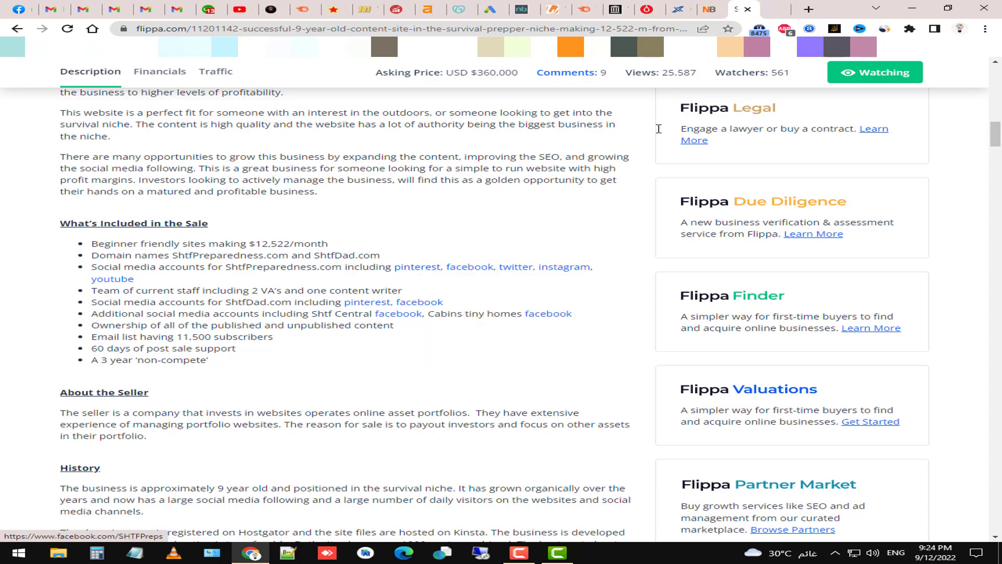
click(777, 6)
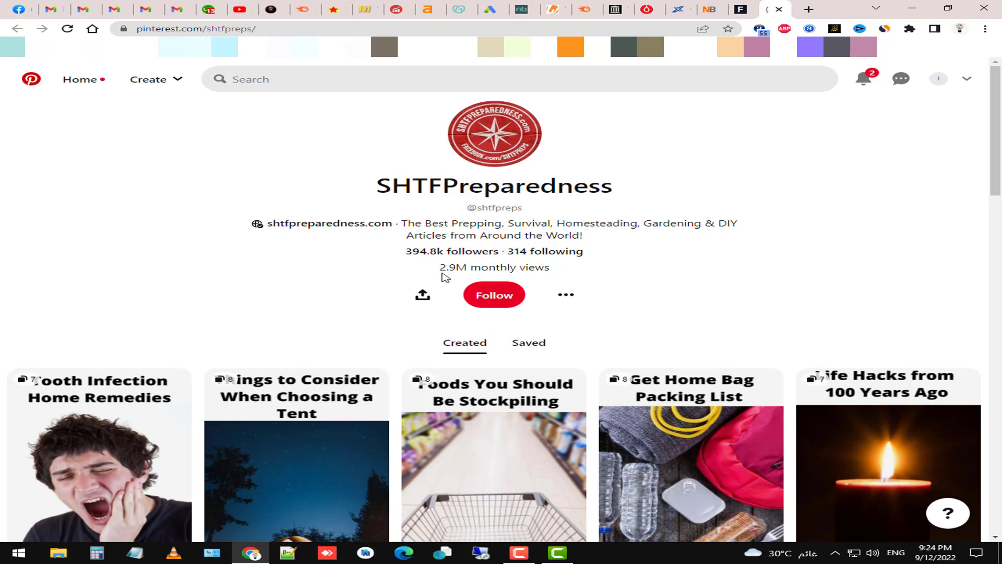
scroll(444, 276, down, 2)
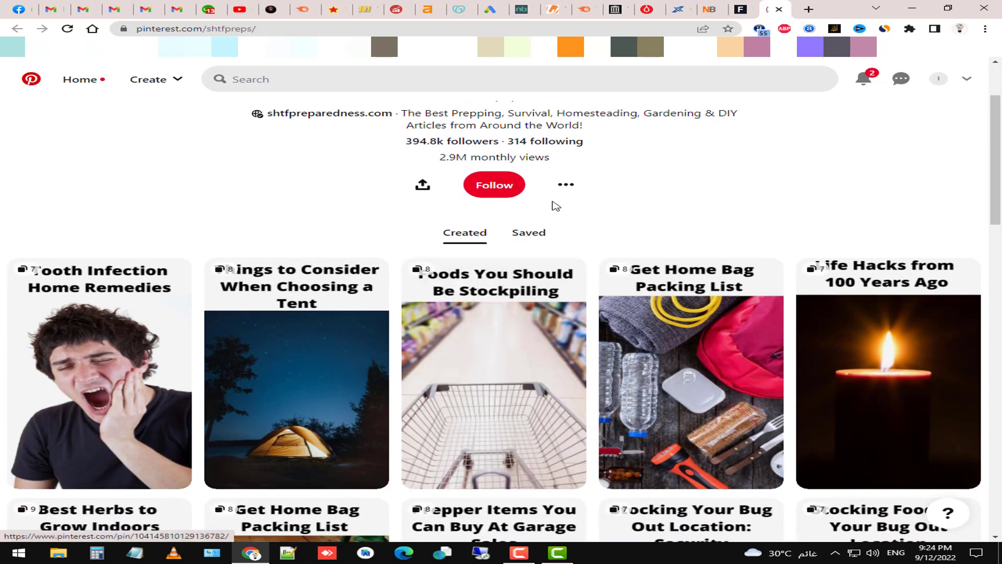
click(779, 9)
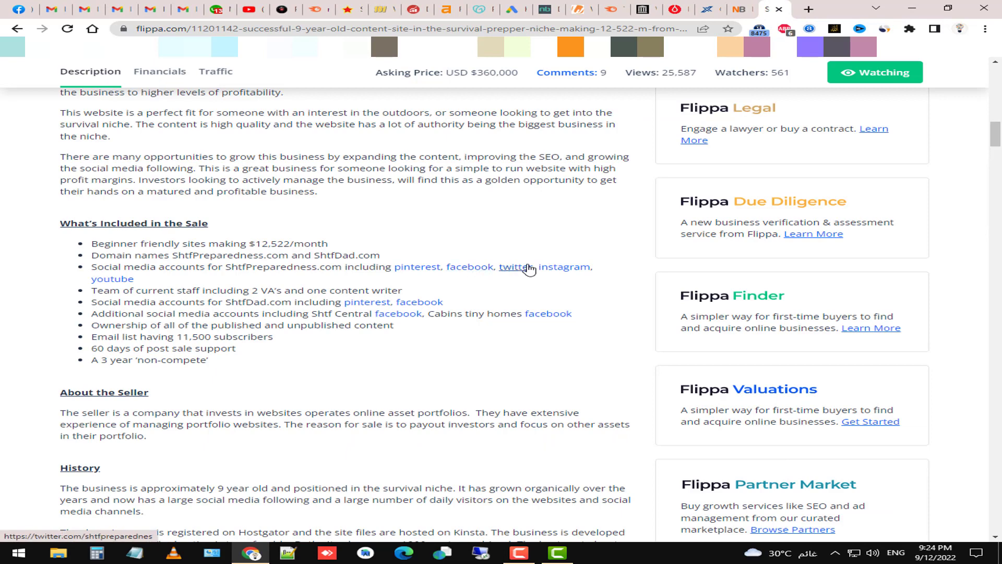
- Open the ShtfPreparedness.com YouTube channel in a new tab, view its home page, and close it
right_click(128, 282)
click(157, 285)
click(776, 9)
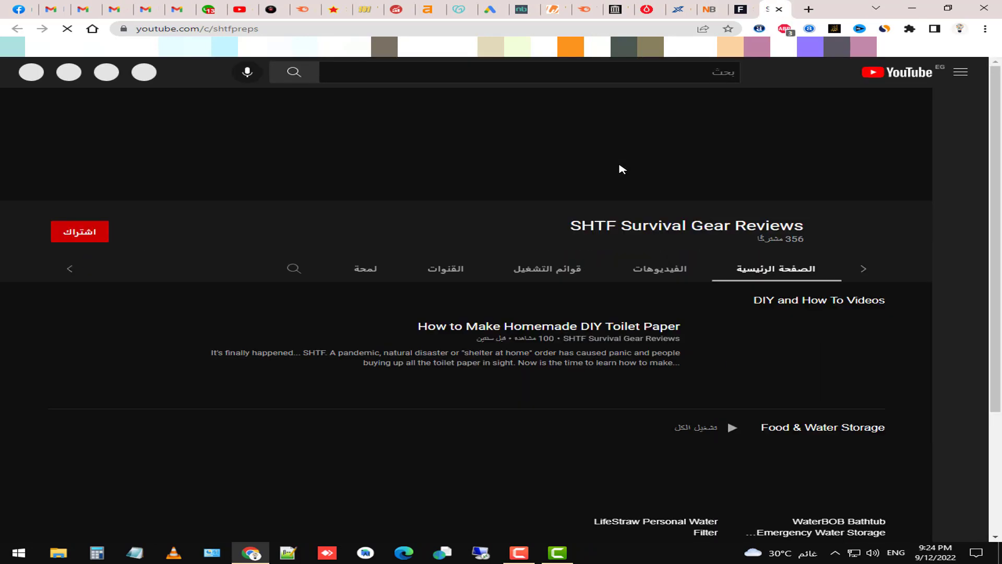
click(779, 9)
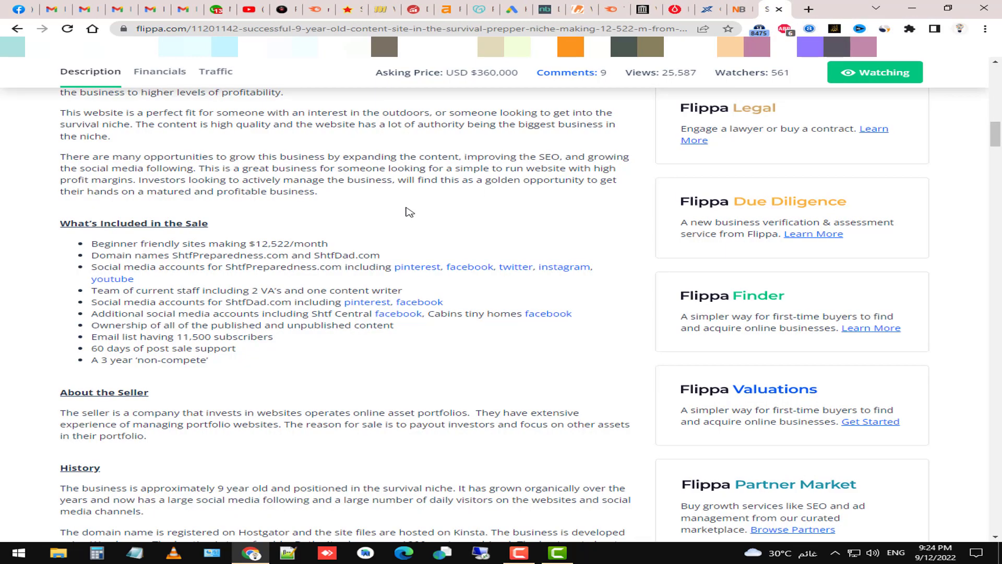
- Read the listing's history and income sections, including the revenue of the last six months
scroll(226, 272, down, 10)
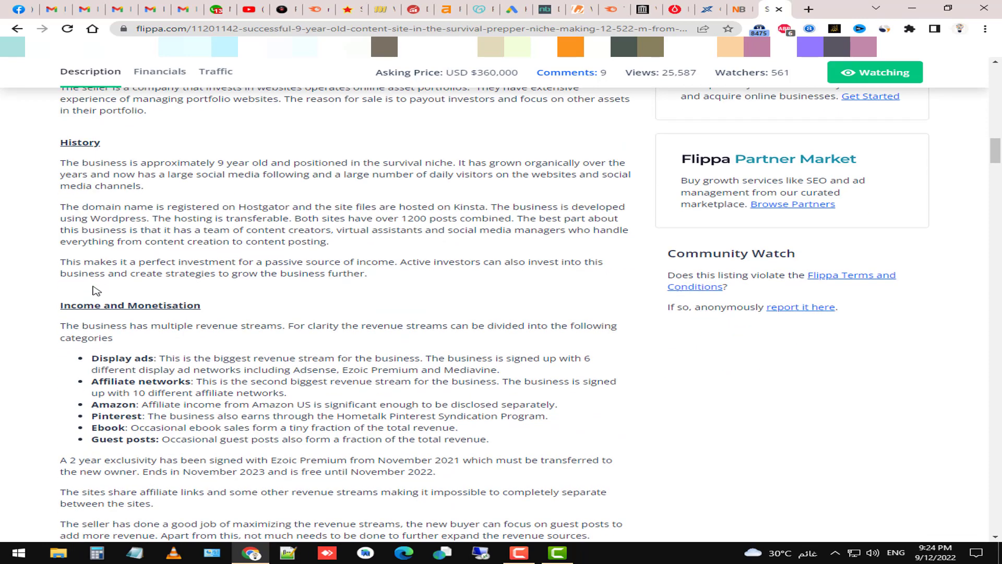
scroll(95, 290, down, 3)
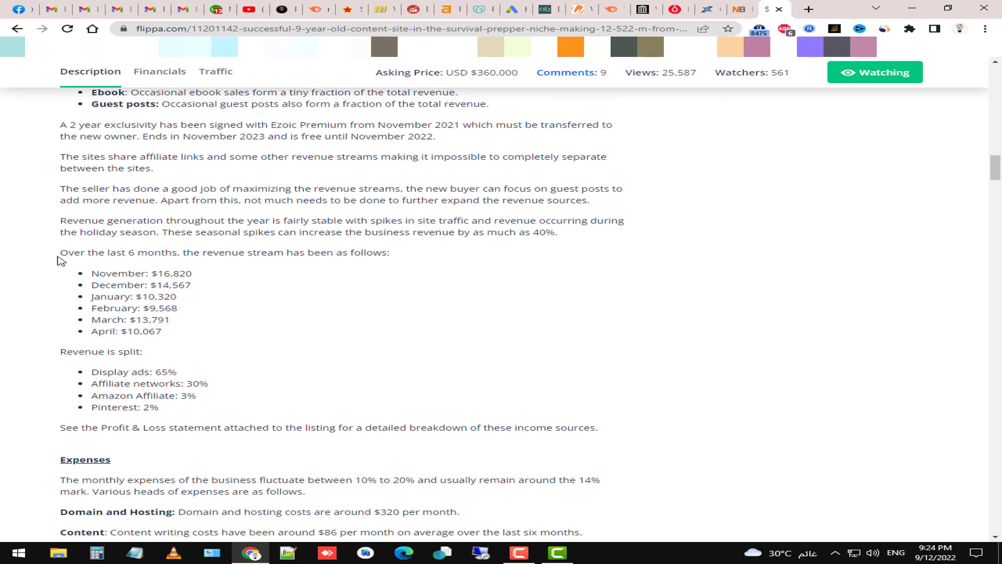
drag(65, 253, 298, 253)
click(83, 271)
drag(178, 334, 92, 284)
click(114, 353)
- Skim the traffic sources and growth opportunities, and examine the site's monetization methods
scroll(381, 380, down, 6)
scroll(7, 202, down, 20)
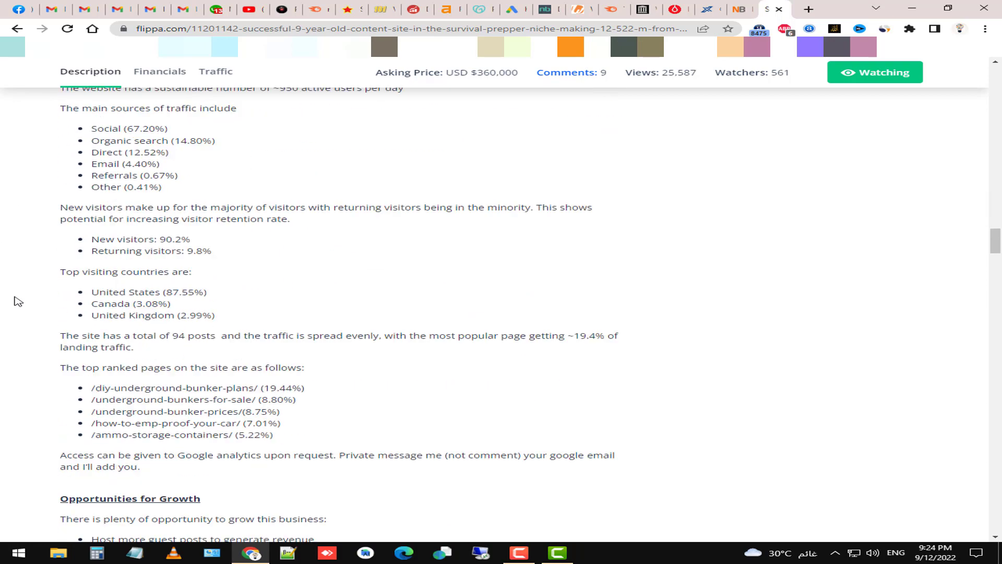
scroll(83, 303, down, 14)
scroll(138, 351, up, 2)
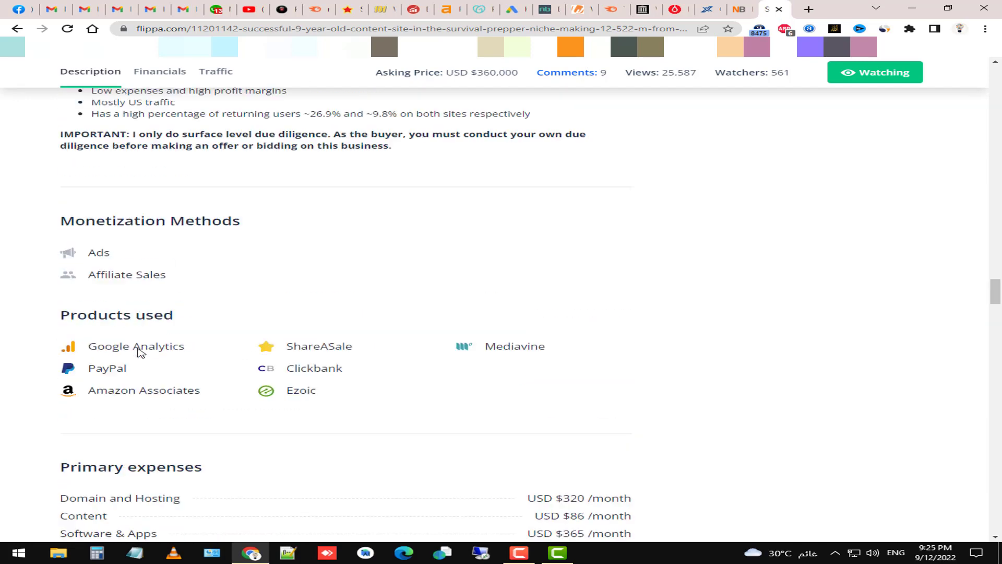
drag(55, 230, 241, 231)
click(195, 243)
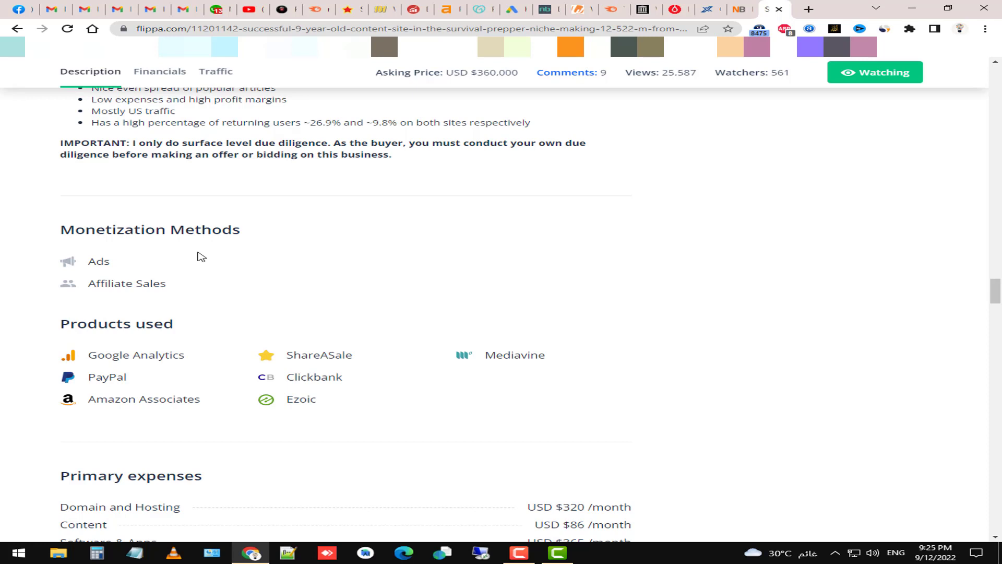
- Review the products used by the business, including Google Analytics, ShareASale, Mediavine, Clickbank, Amazon Associates and Ezoic
scroll(157, 305, down, 2)
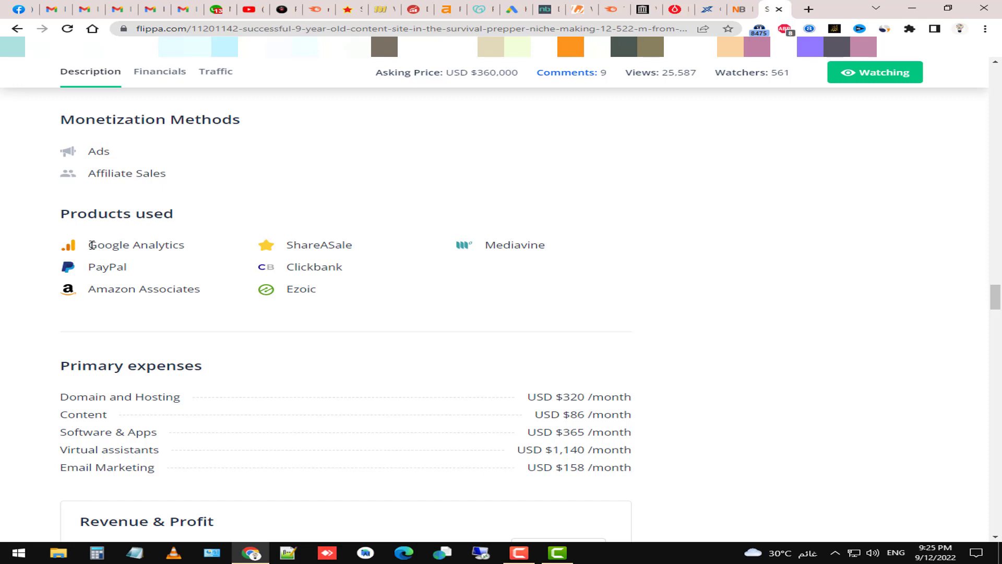
drag(92, 245, 217, 248)
drag(286, 245, 372, 251)
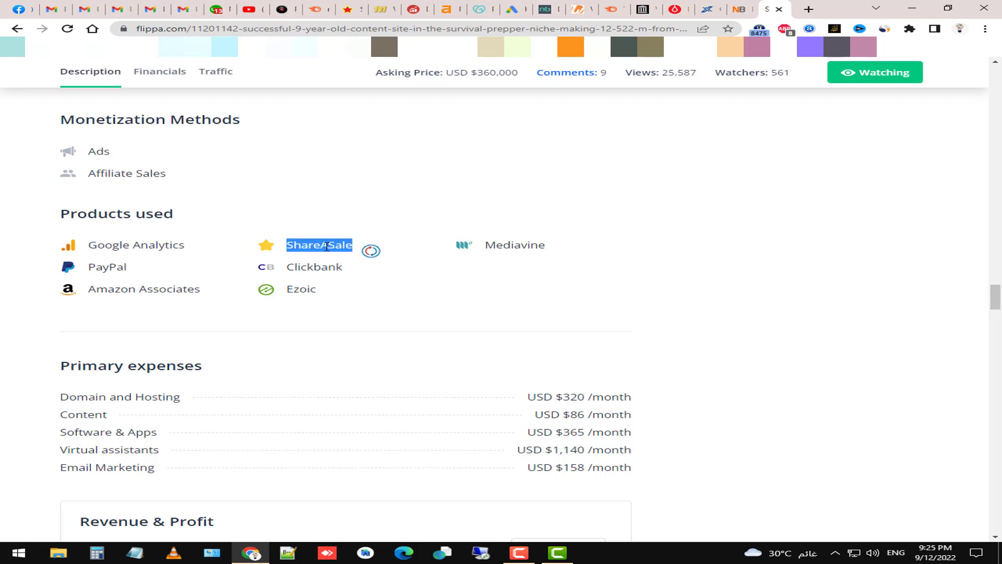
double_click(501, 245)
double_click(334, 267)
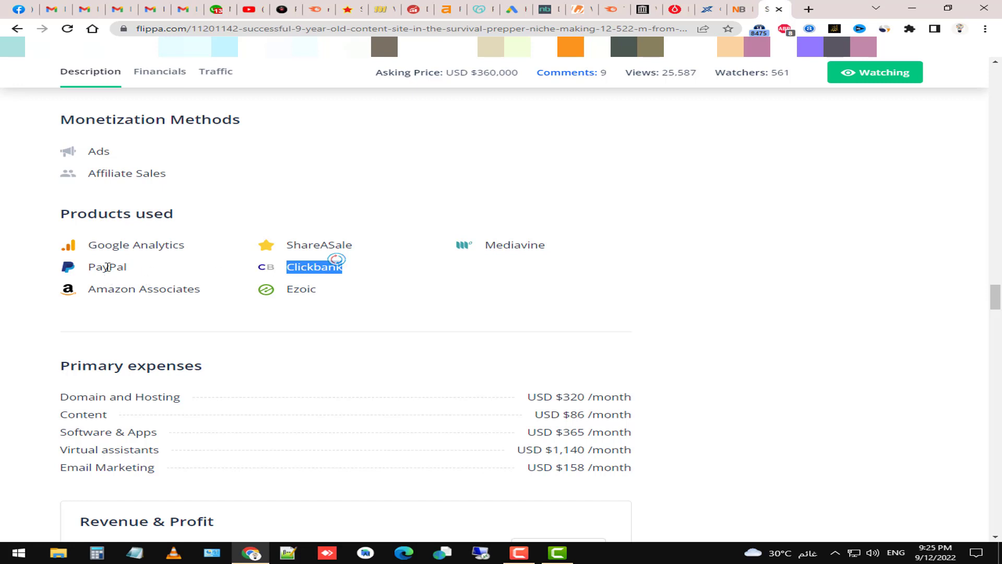
drag(105, 287, 144, 286)
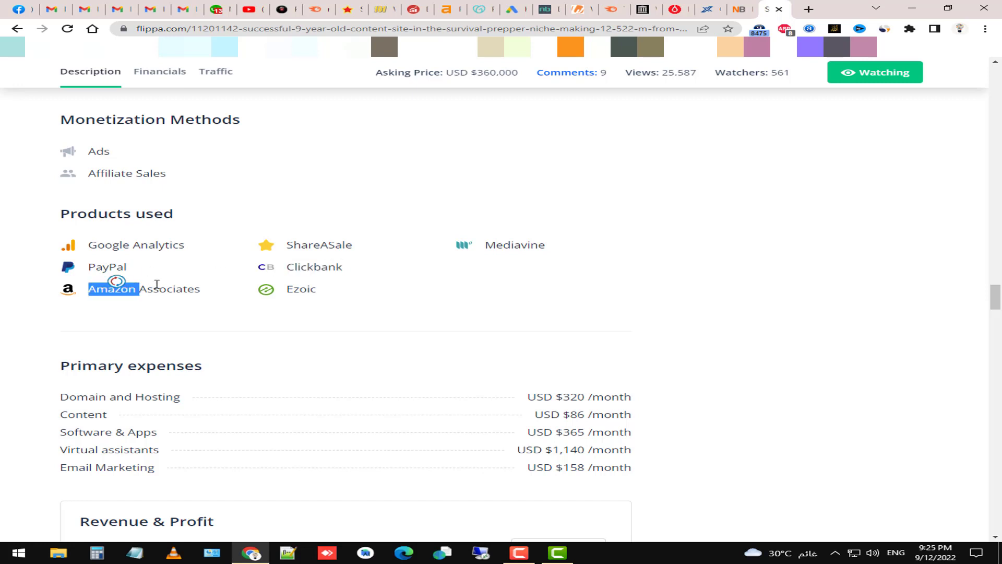
click(178, 293)
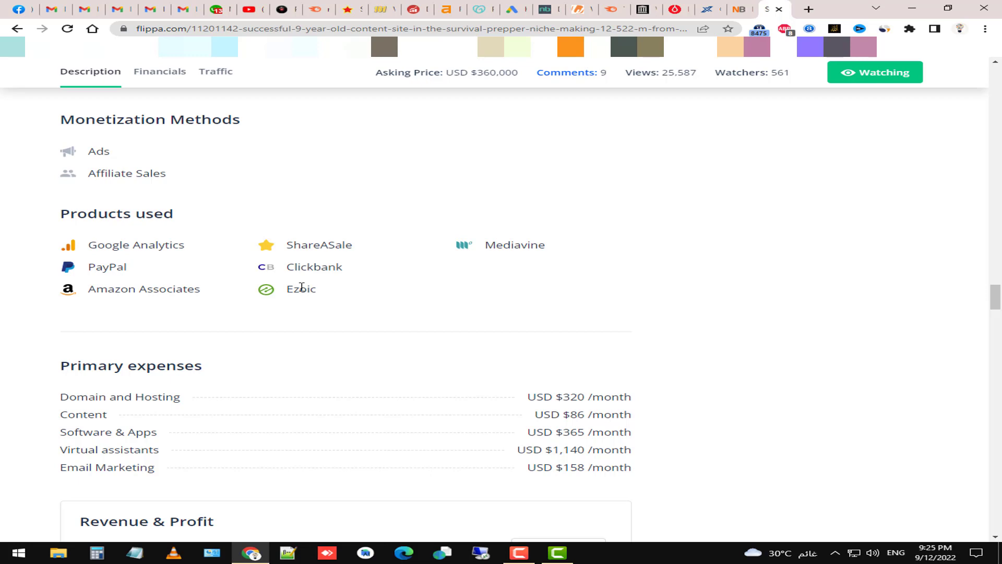
double_click(301, 287)
- Examine the Revenue & Profit chart and the 12-month Financial Statistics, highlighting the annual revenue
scroll(301, 287, down, 7)
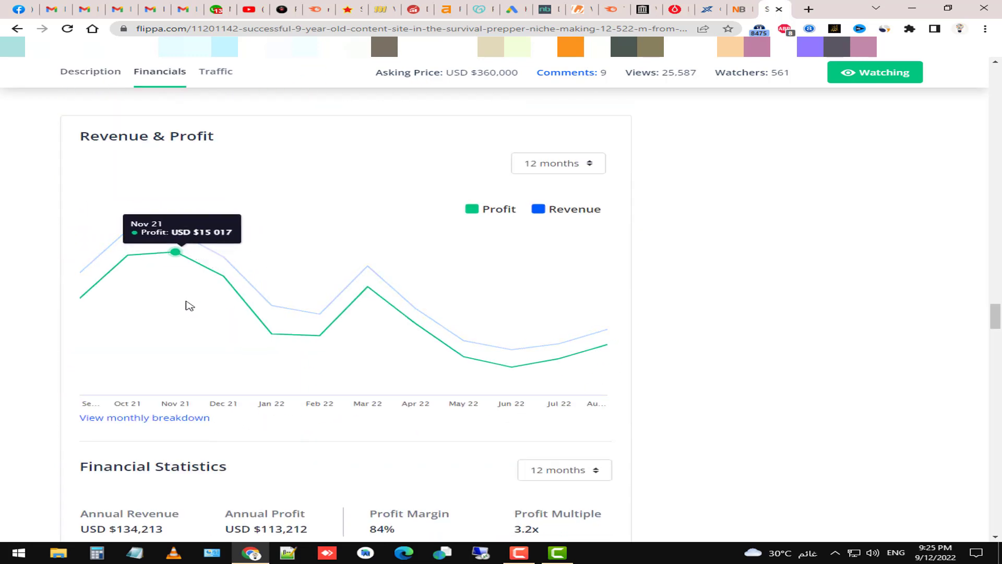
scroll(185, 307, up, 1)
scroll(67, 249, down, 8)
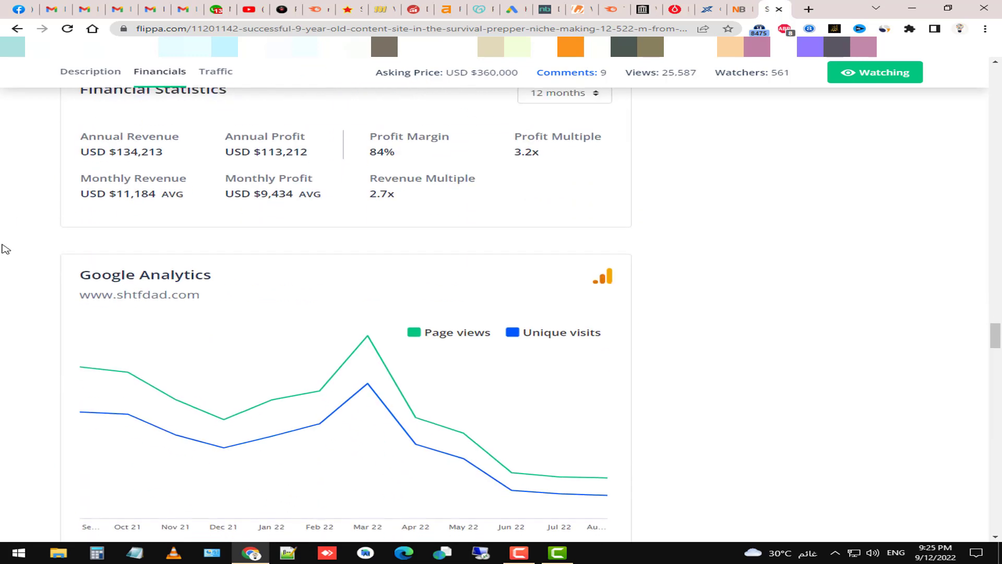
scroll(69, 189, up, 1)
drag(78, 197, 170, 206)
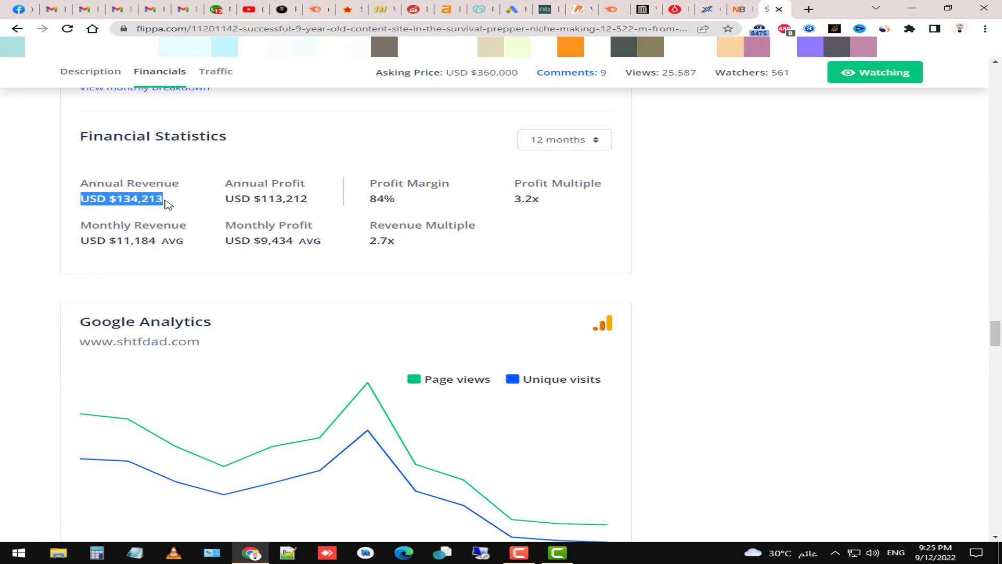
click(170, 206)
scroll(189, 261, down, 1)
scroll(282, 271, down, 5)
scroll(208, 313, up, 4)
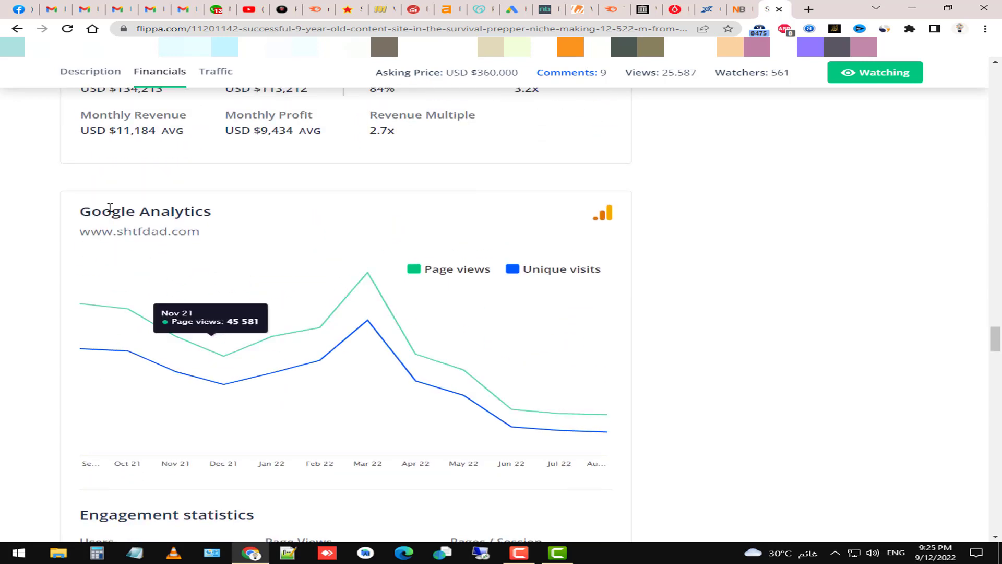
scroll(418, 273, down, 3)
scroll(139, 297, down, 6)
scroll(139, 298, up, 5)
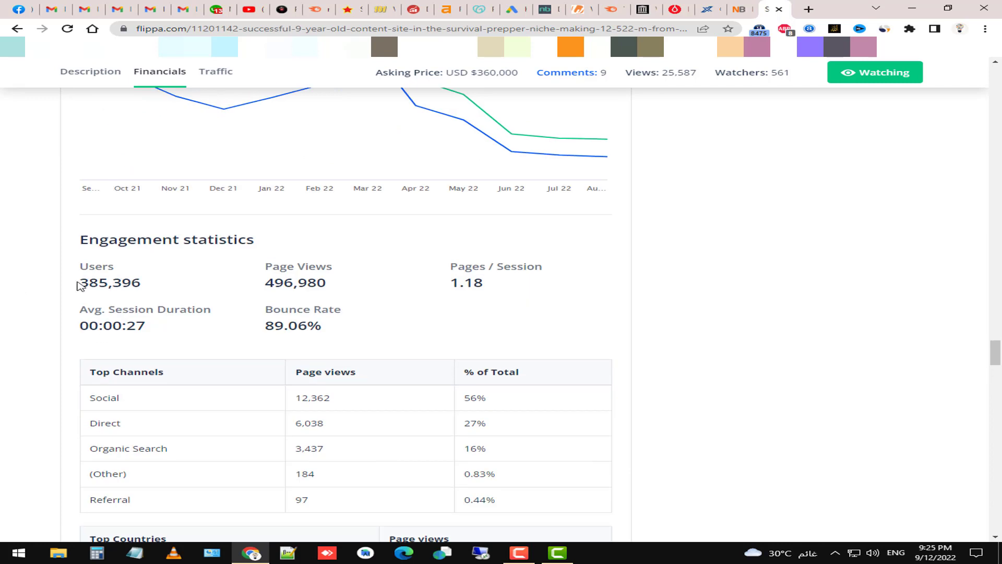
- Examine the Semrush In-Depth Traffic Analysis, highlighting authority score, referring domains, backlinks and total keywords
scroll(93, 314, down, 10)
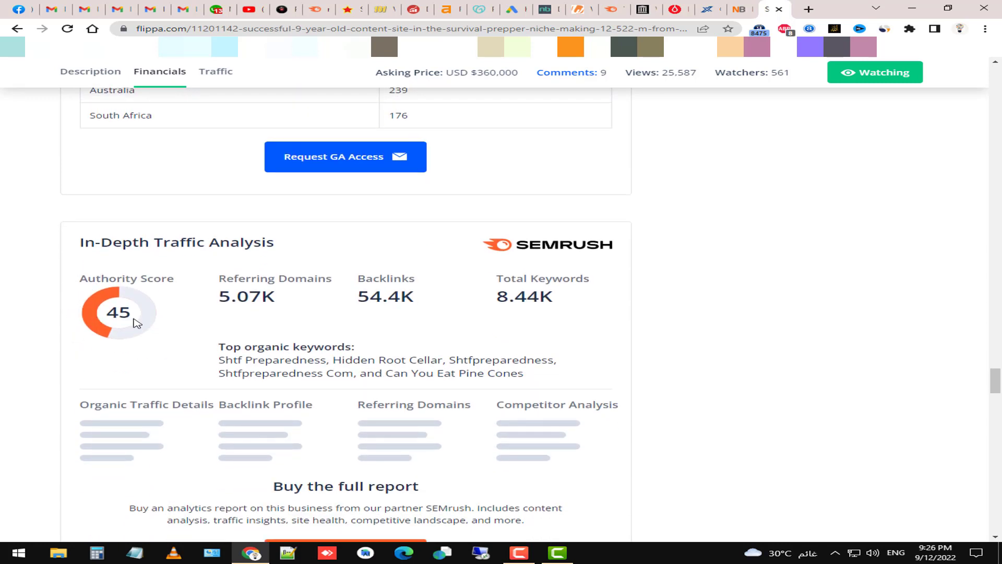
scroll(224, 349, down, 3)
scroll(143, 353, up, 1)
drag(78, 133, 596, 201)
click(348, 193)
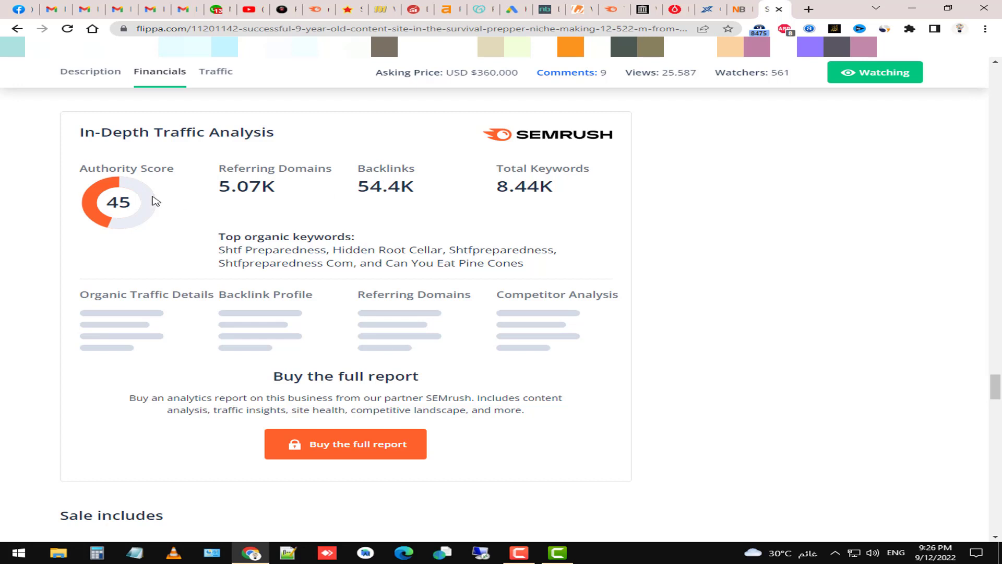
drag(78, 137, 566, 190)
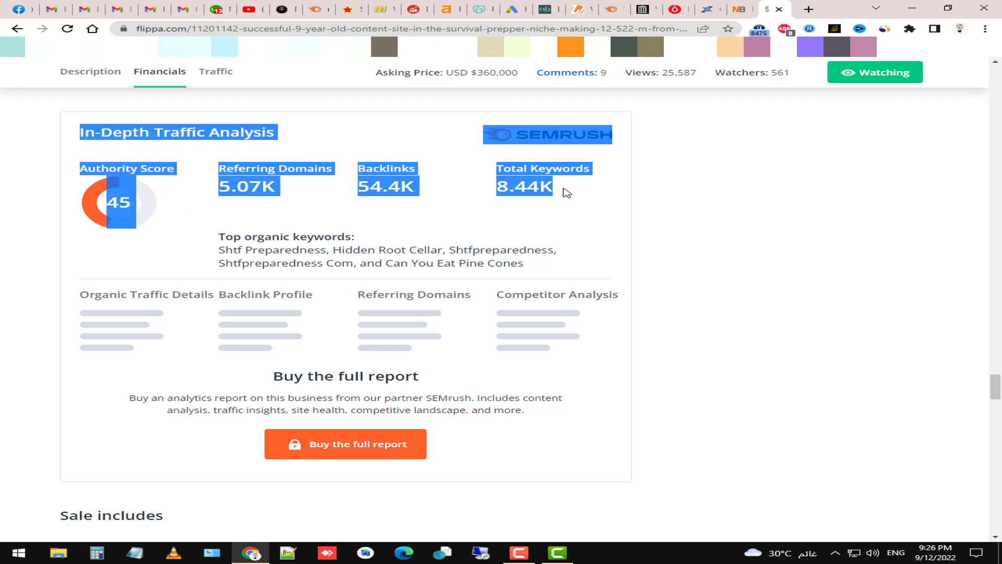
click(425, 191)
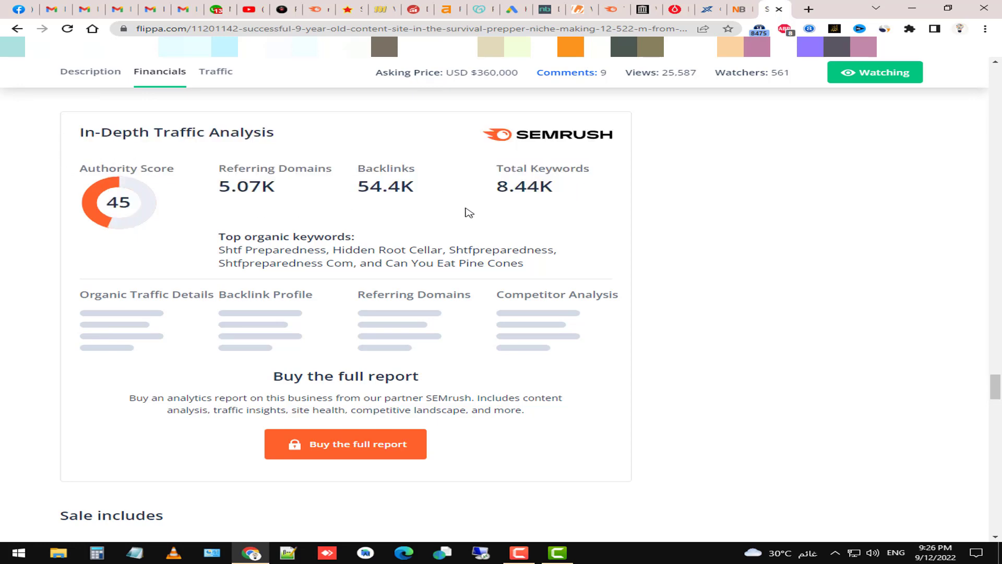
- Review the assets included in the sale, the social media followings and the attachments
scroll(206, 346, down, 5)
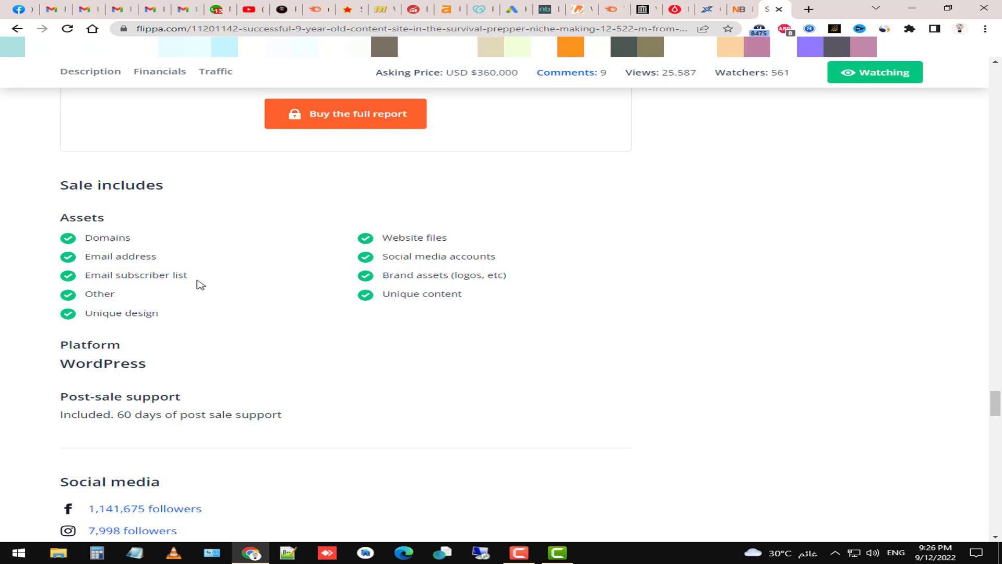
scroll(89, 287, down, 4)
scroll(115, 301, down, 10)
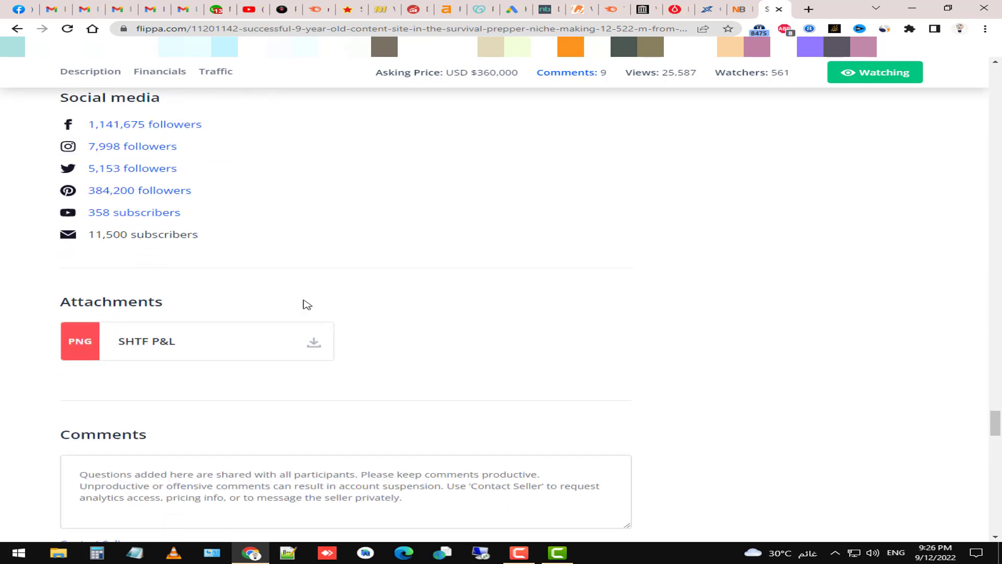
- Read through the comments exchanged between the seller and potential buyers
mouse_move(191, 214)
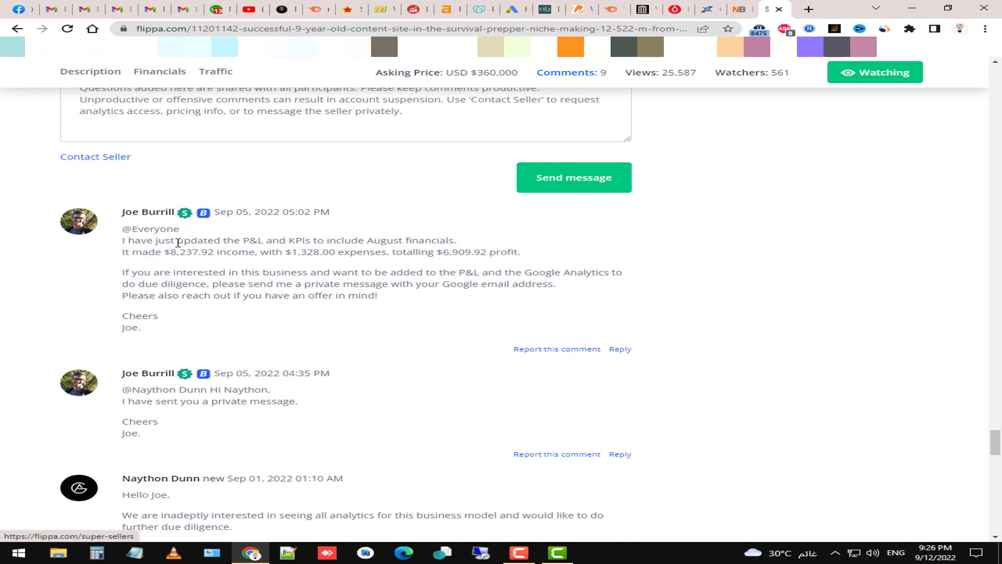
scroll(182, 270, down, 9)
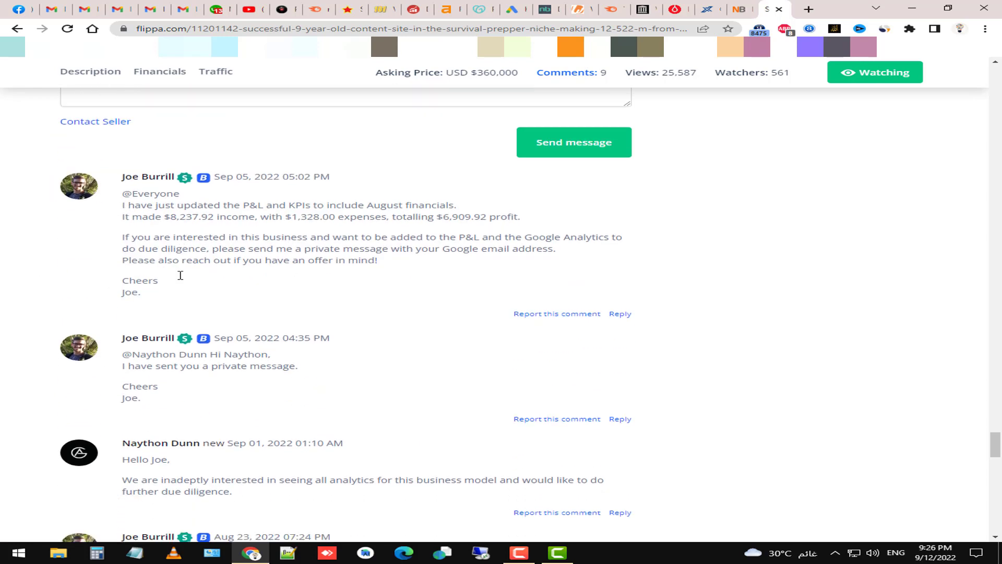
scroll(159, 285, down, 15)
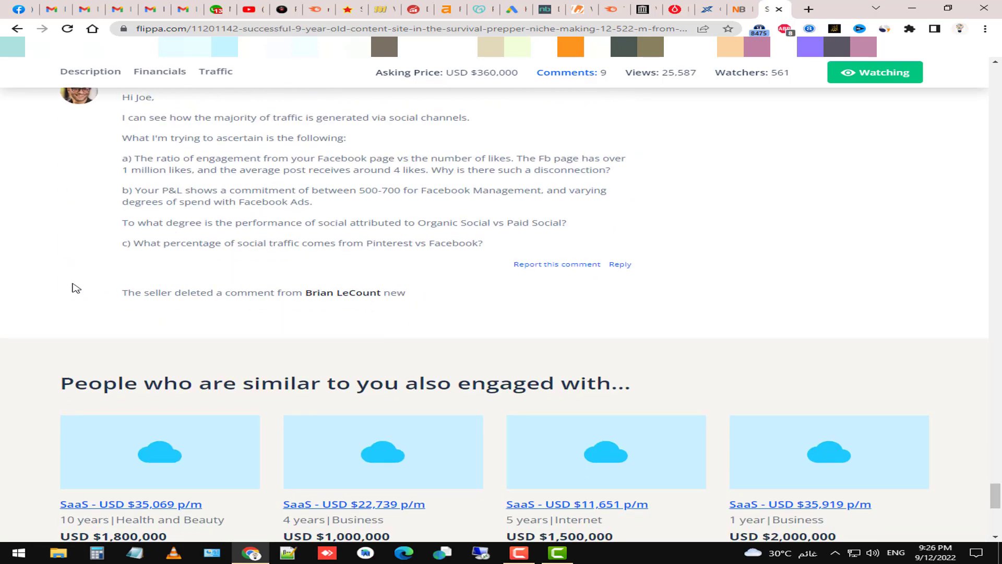
scroll(284, 292, up, 10)
scroll(785, 276, up, 10)
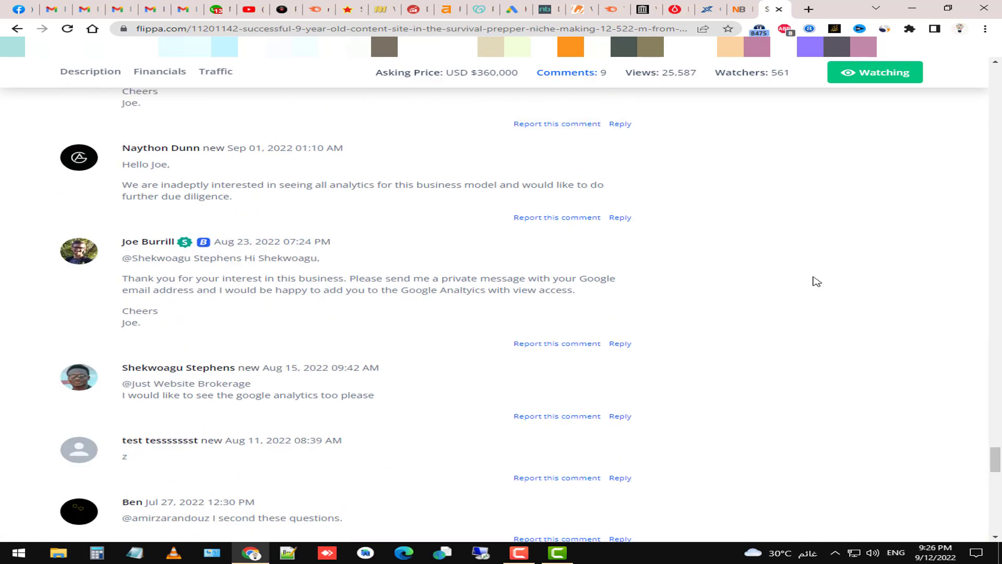
- Return to the listing's header and highlight the asking price and purchase options
drag(996, 439, 998, 97)
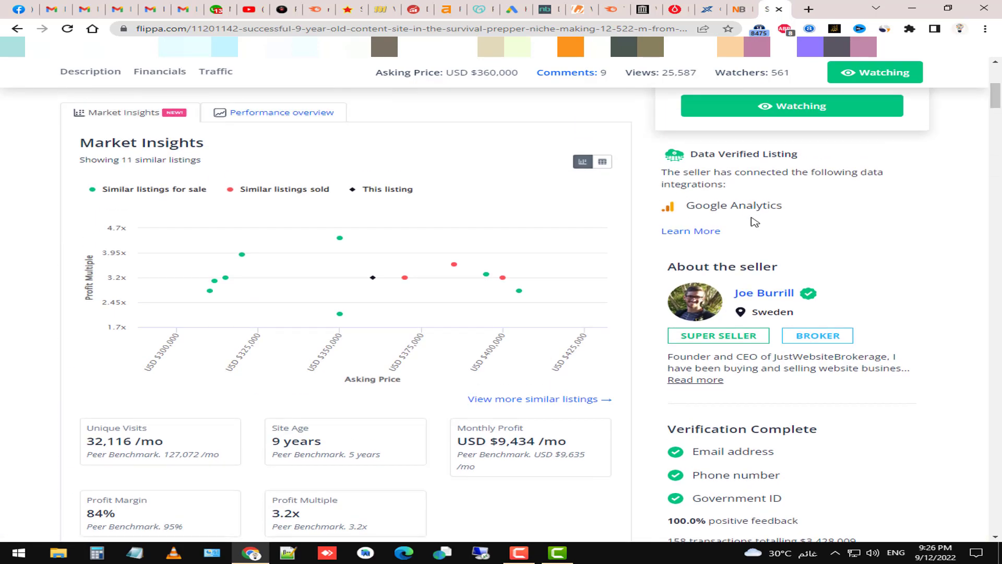
scroll(749, 216, up, 5)
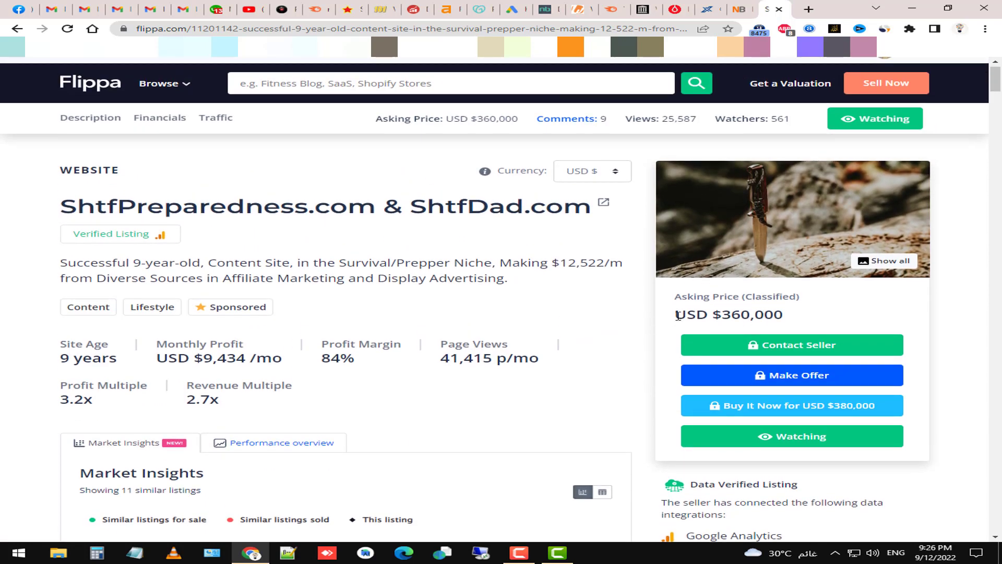
drag(677, 316, 798, 317)
click(702, 314)
drag(676, 317, 795, 320)
click(732, 316)
scroll(337, 335, down, 4)
scroll(337, 334, up, 4)
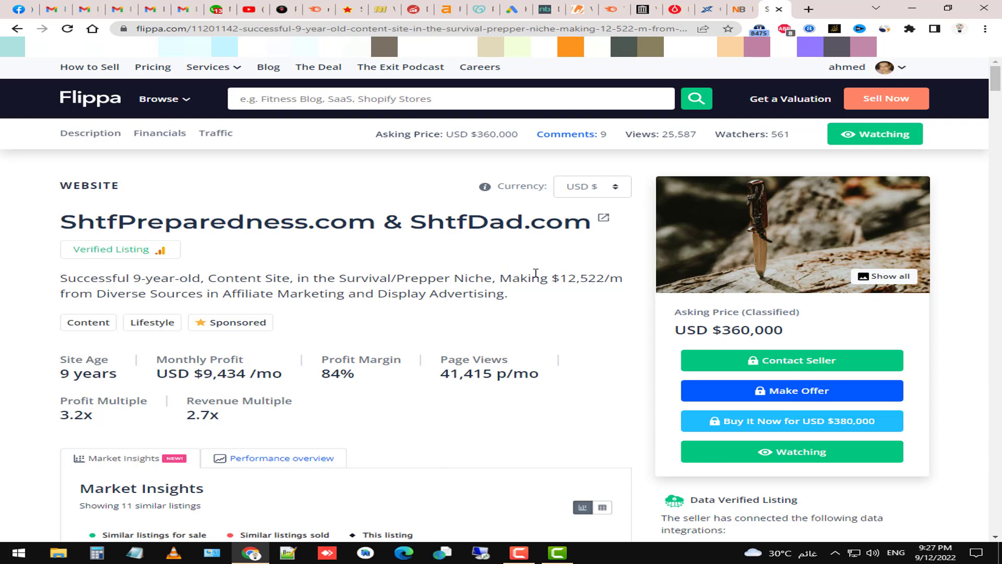
click(509, 555)
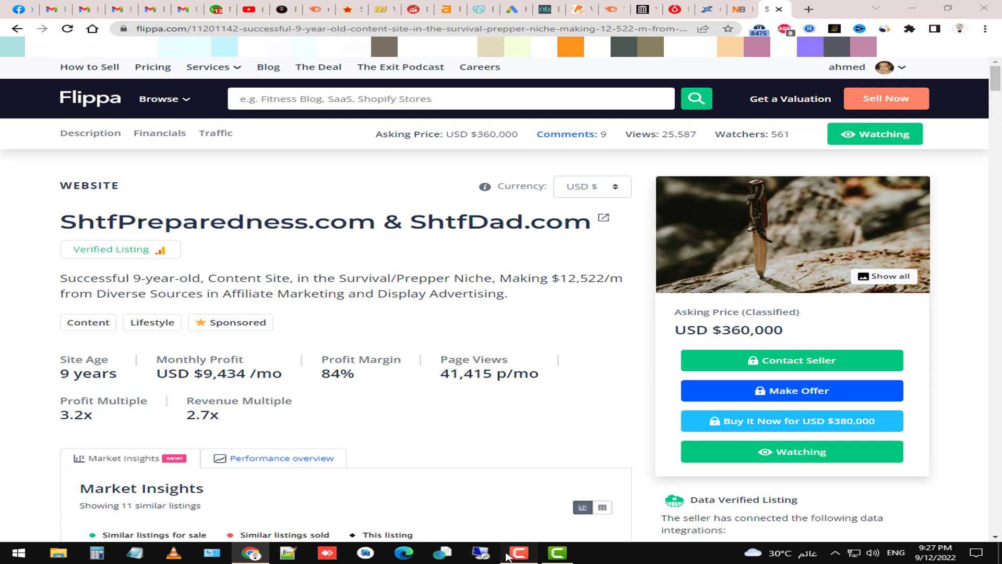
click(509, 555)
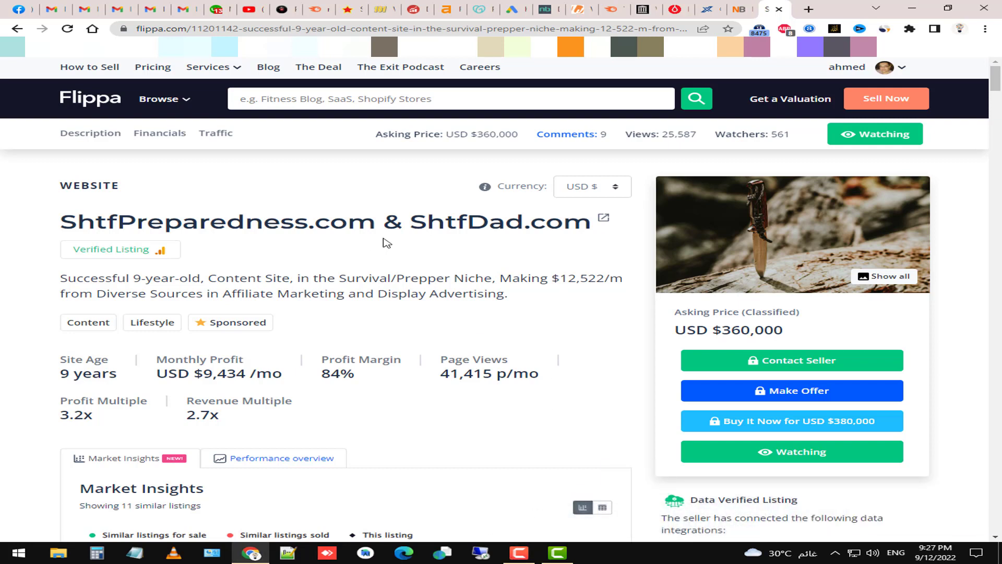